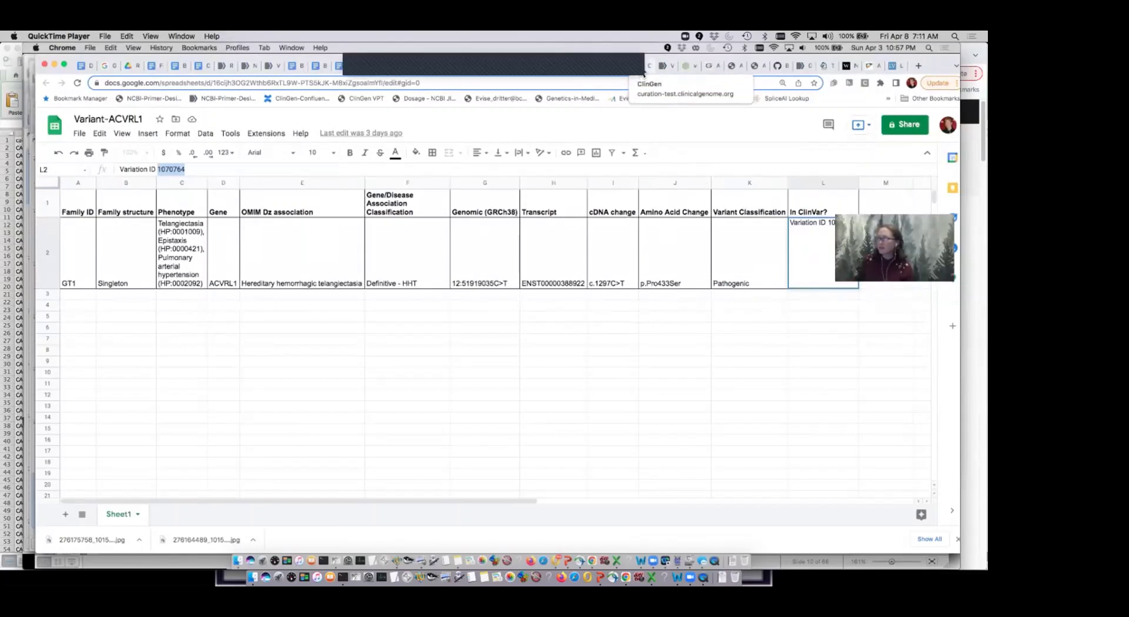
# Examine the ClinVar record for ACVRL1 c.1297C>T (p.Pro433Ser), including its review status, variant details, and submitted interpretation and evidence comment
pyautogui.click(661, 68)
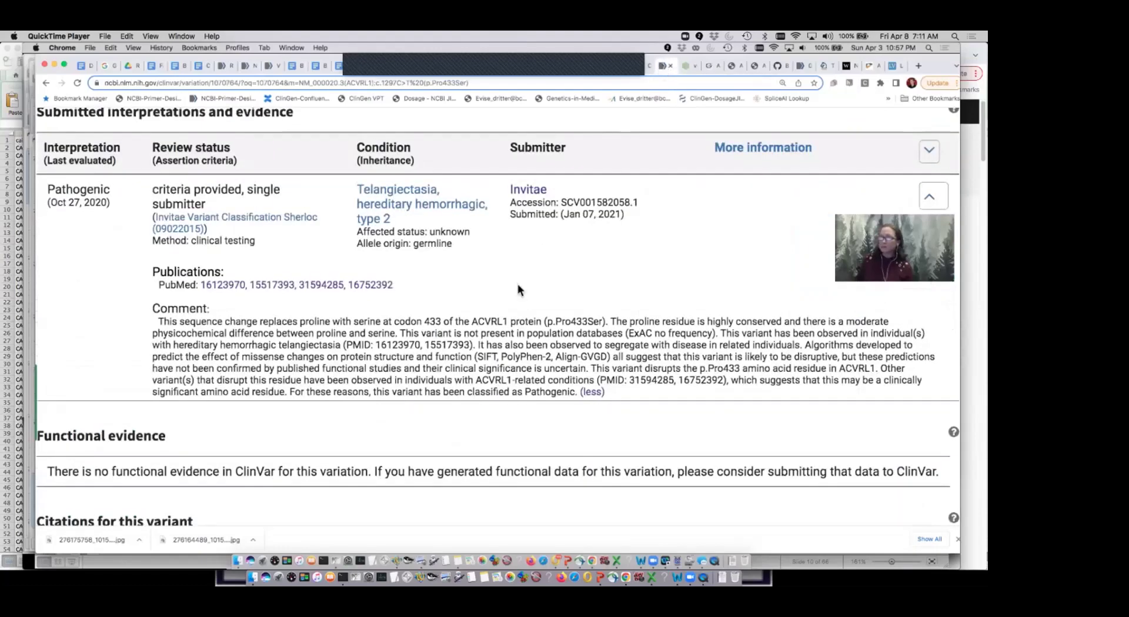
pyautogui.scroll(10, 520, 287)
pyautogui.scroll(5, 718, 206)
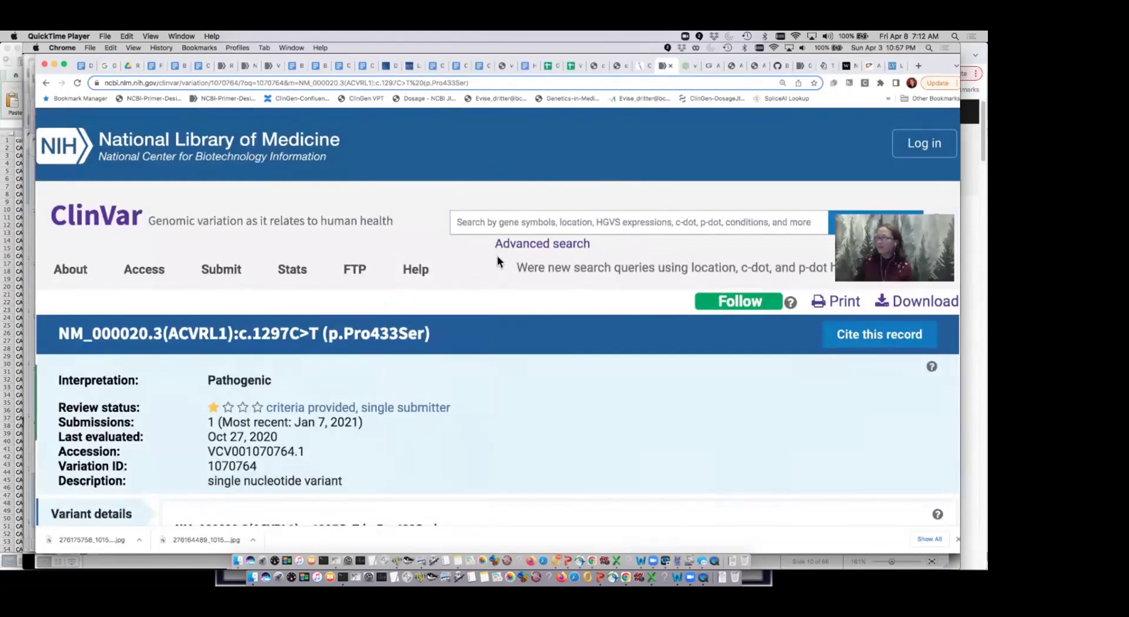
pyautogui.scroll(-3, 496, 256)
pyautogui.scroll(-1, 498, 261)
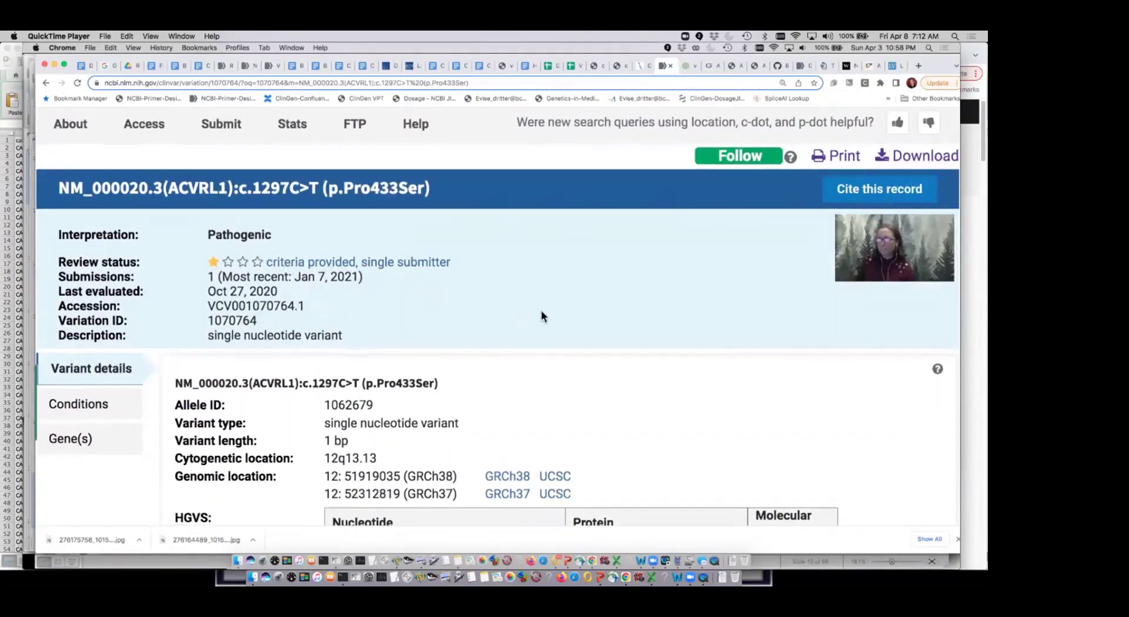
pyautogui.scroll(-1, 541, 313)
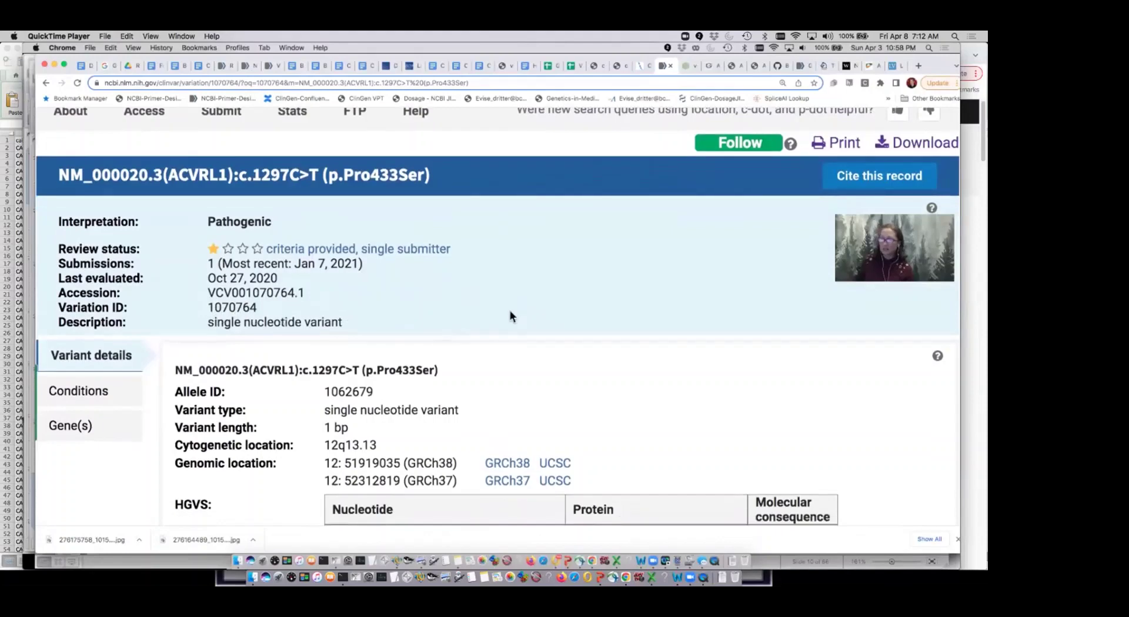
pyautogui.scroll(-5, 510, 311)
pyautogui.scroll(-10, 568, 318)
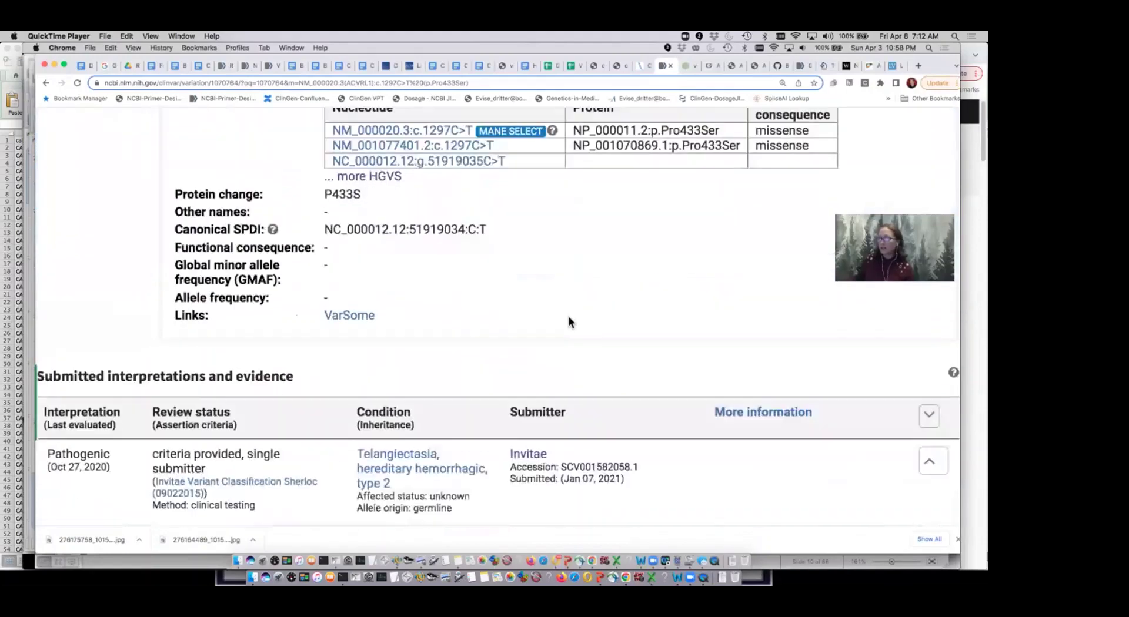
pyautogui.scroll(-10, 568, 319)
pyautogui.scroll(-2, 607, 331)
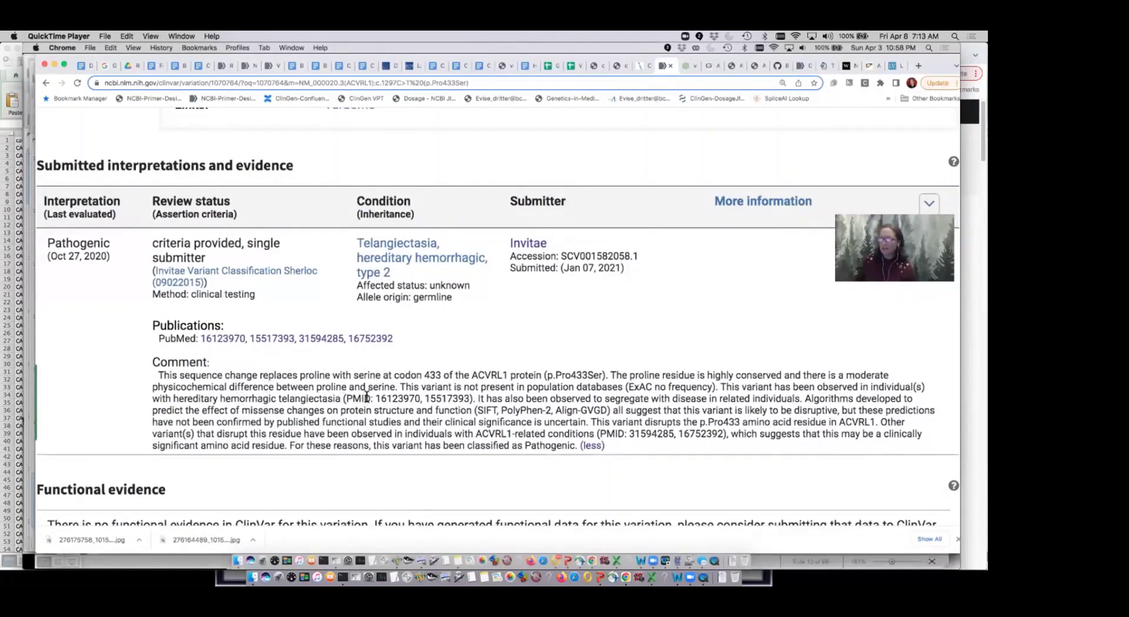
pyautogui.moveTo(283, 402)
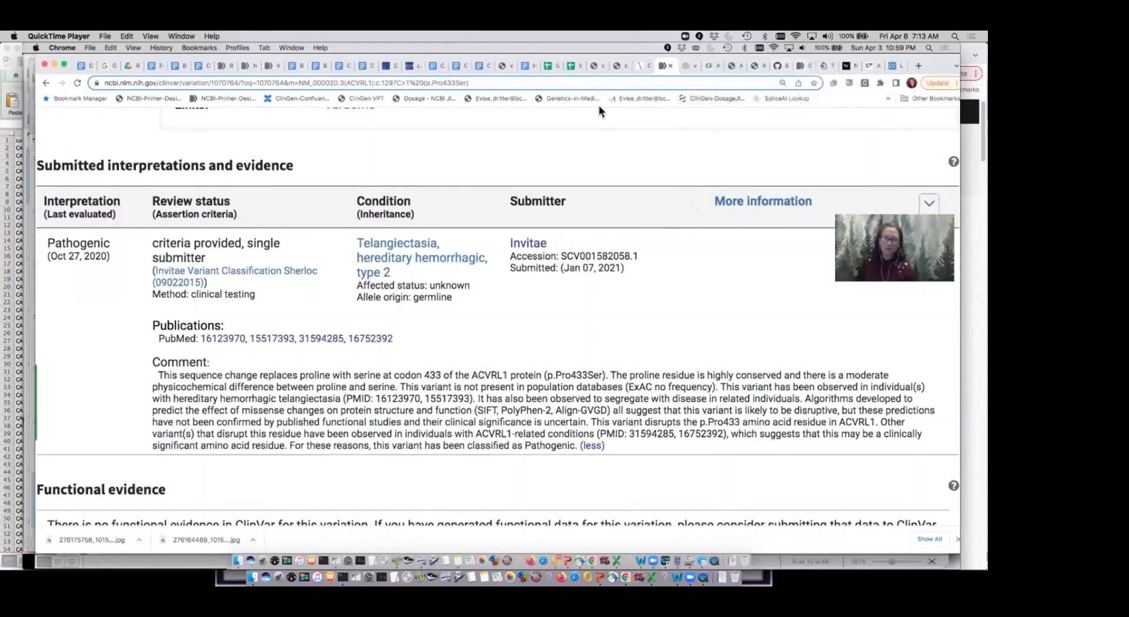
# Search the web for "clinical genome" and open the ClinGen website in place of the TP53 specifications document
pyautogui.click(618, 67)
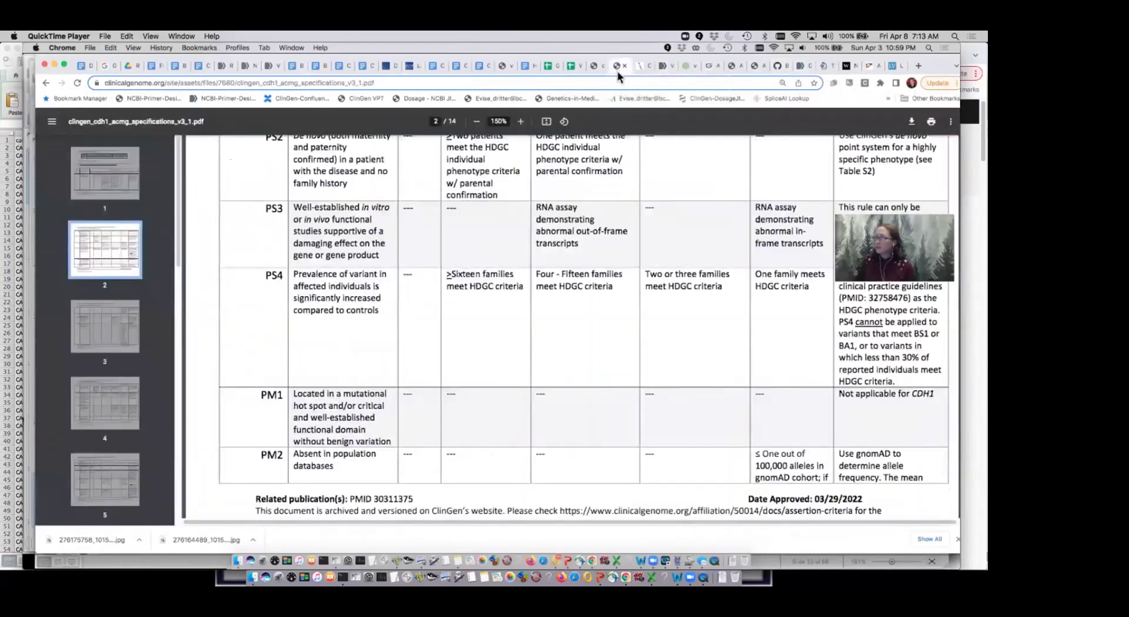
pyautogui.click(594, 68)
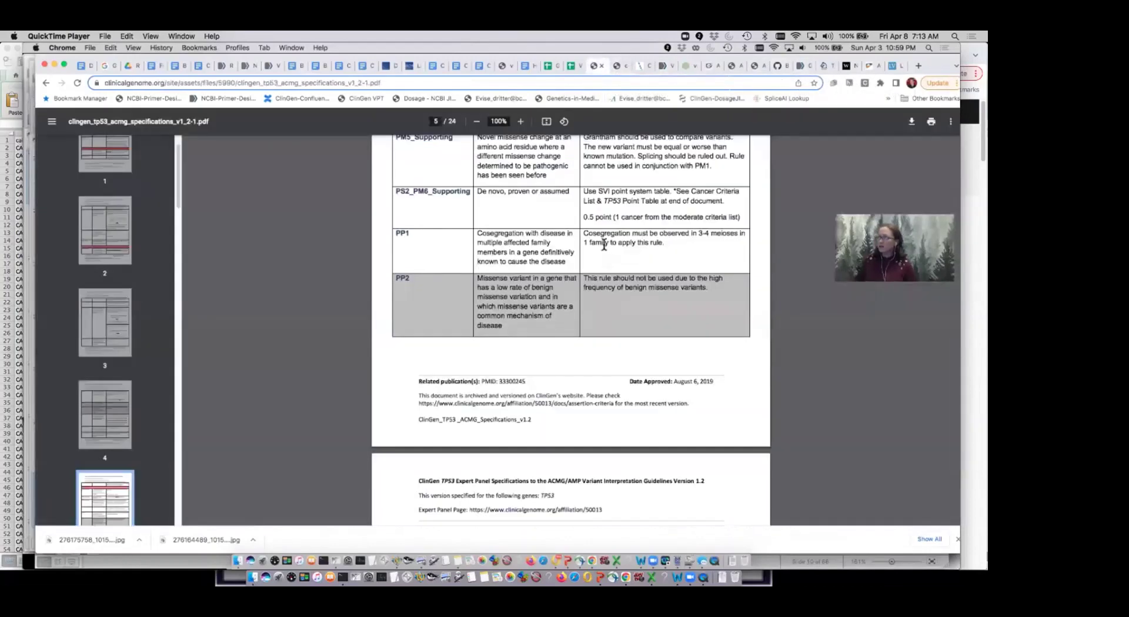
pyautogui.click(290, 82)
pyautogui.write('clinical genome')
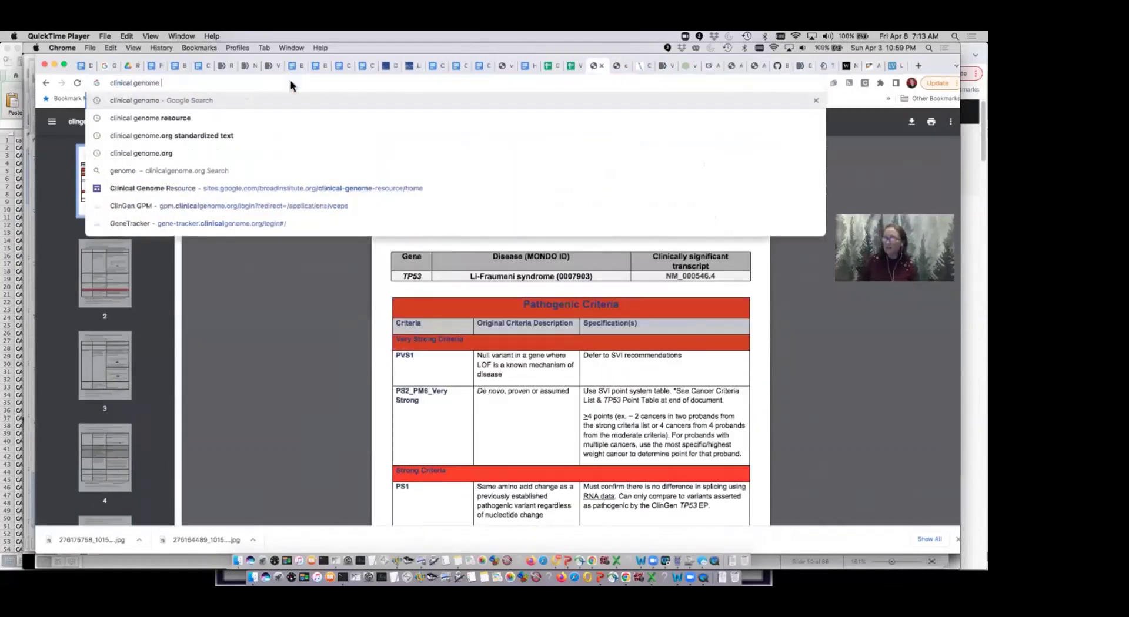
pyautogui.press('Return')
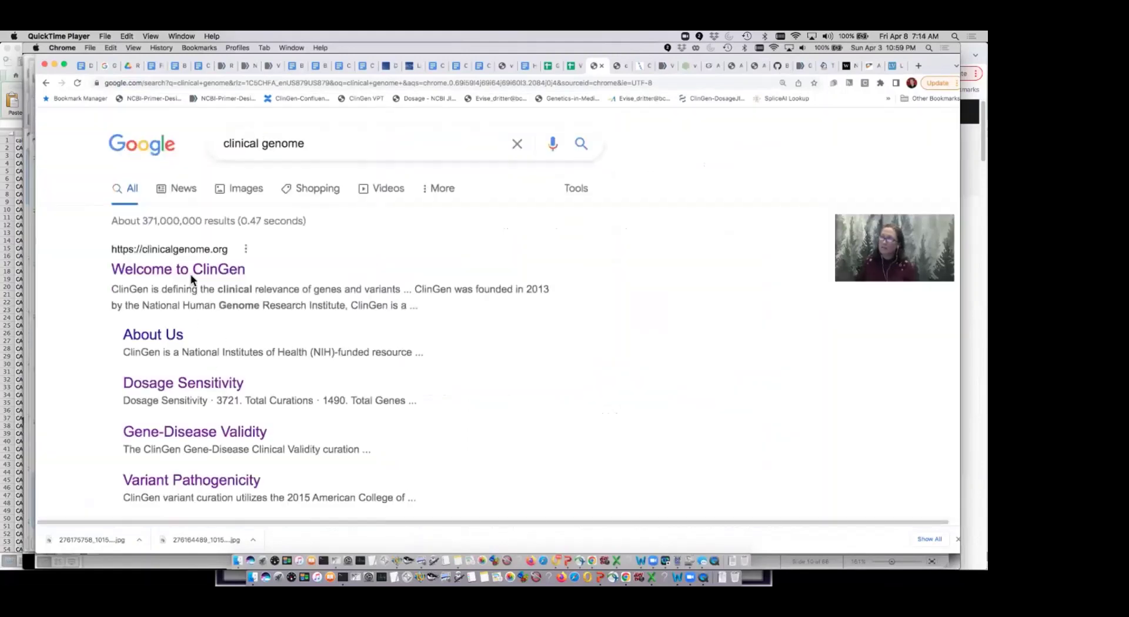
pyautogui.click(190, 272)
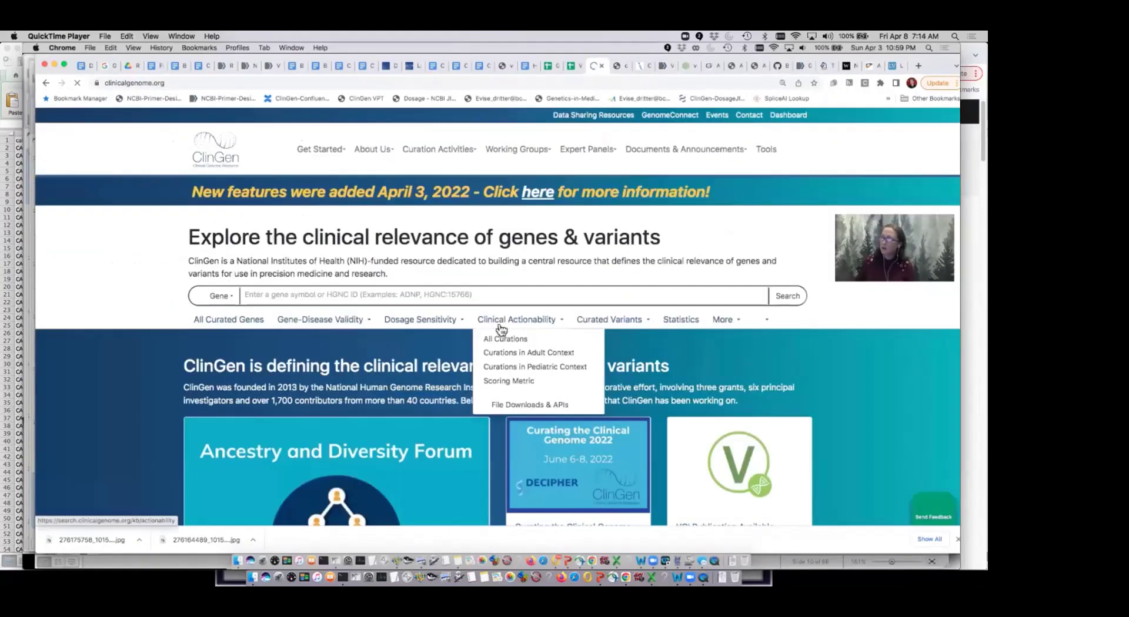
# Open the Hereditary Hemorrhagic Telangiectasia panel from ClinGen's Variant Curation Expert Panels and examine its description, status, documents and membership
pyautogui.moveTo(578, 154)
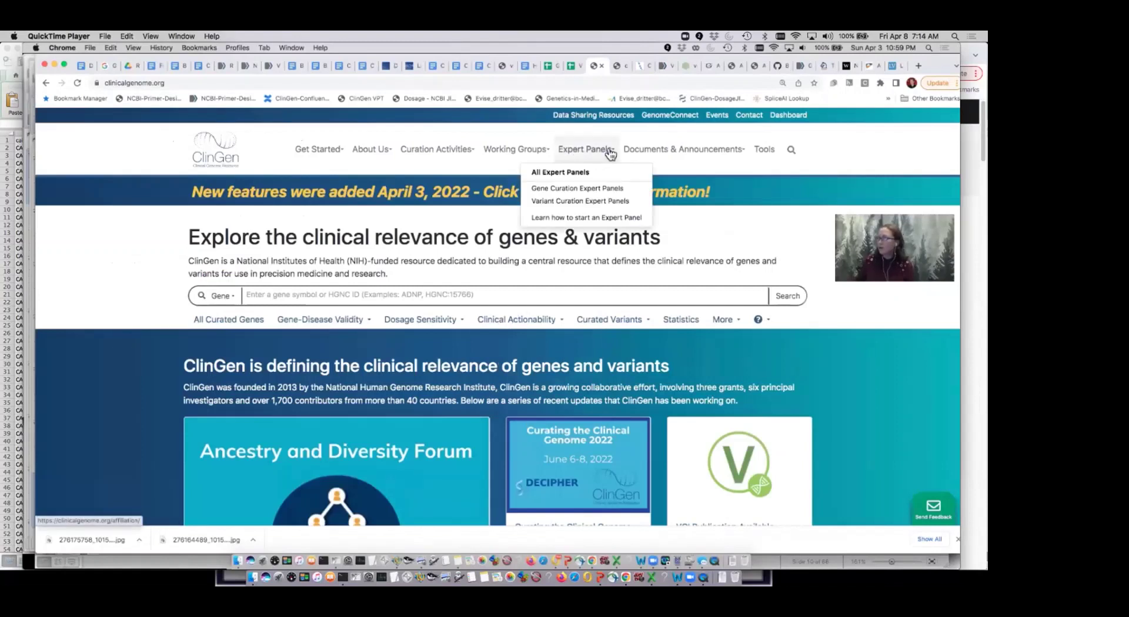
pyautogui.click(579, 204)
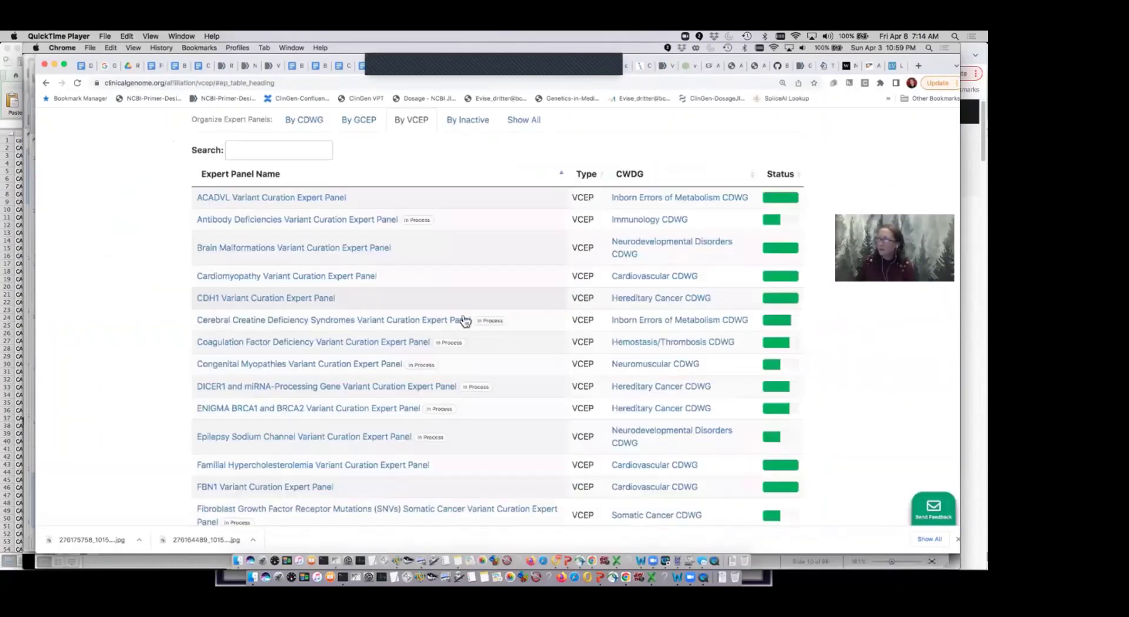
pyautogui.scroll(-10, 388, 429)
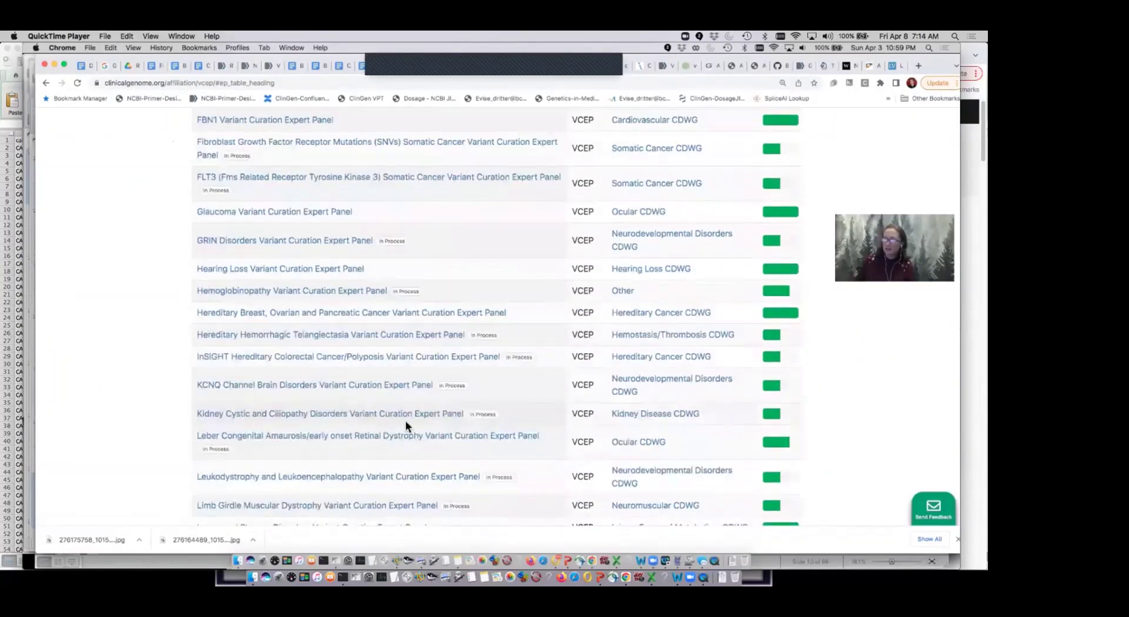
pyautogui.scroll(-1, 395, 430)
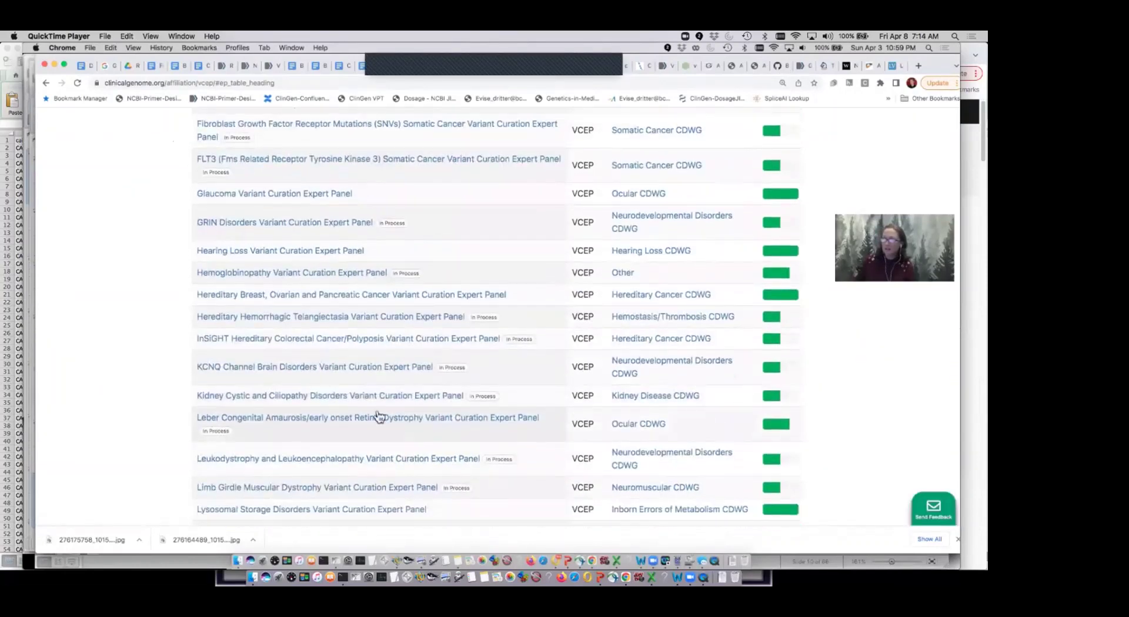
pyautogui.click(333, 319)
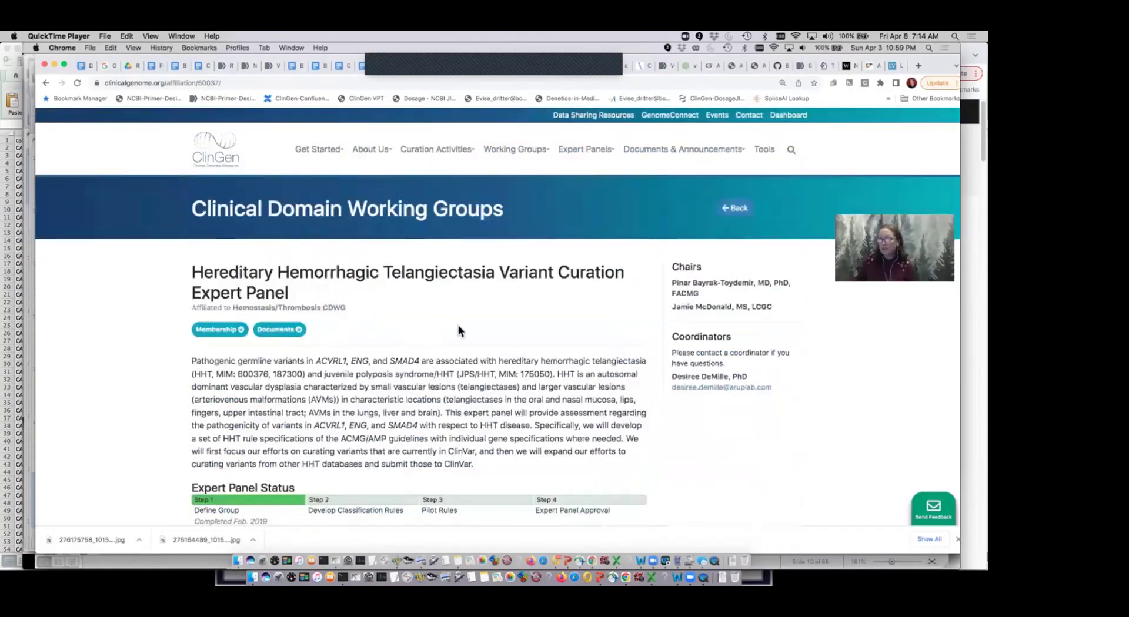
pyautogui.scroll(-5, 459, 330)
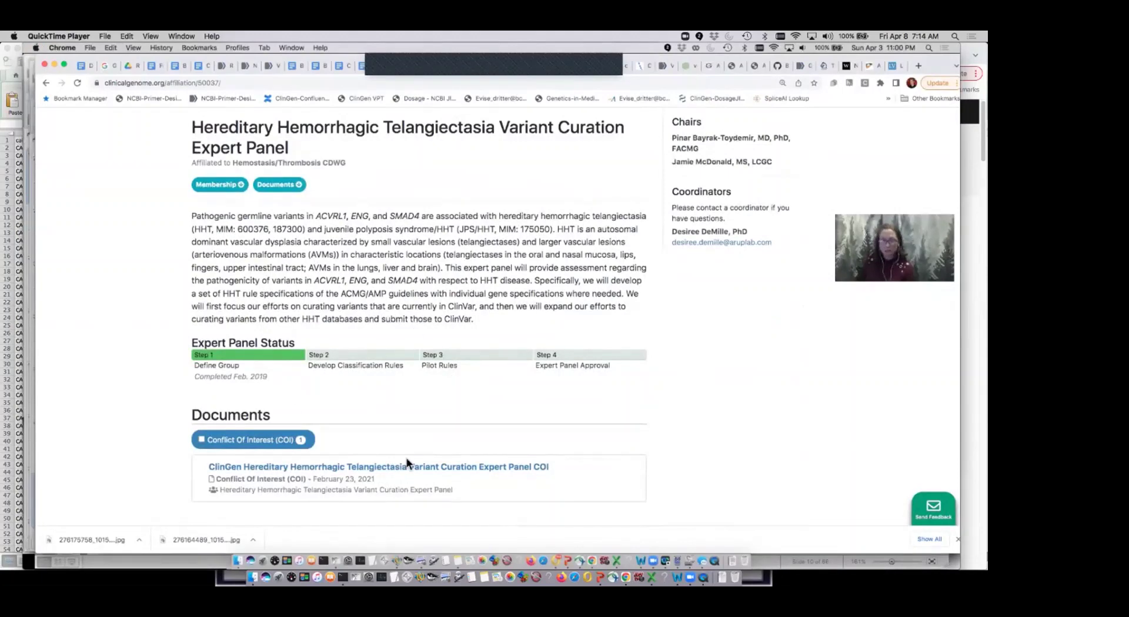
pyautogui.scroll(-5, 481, 452)
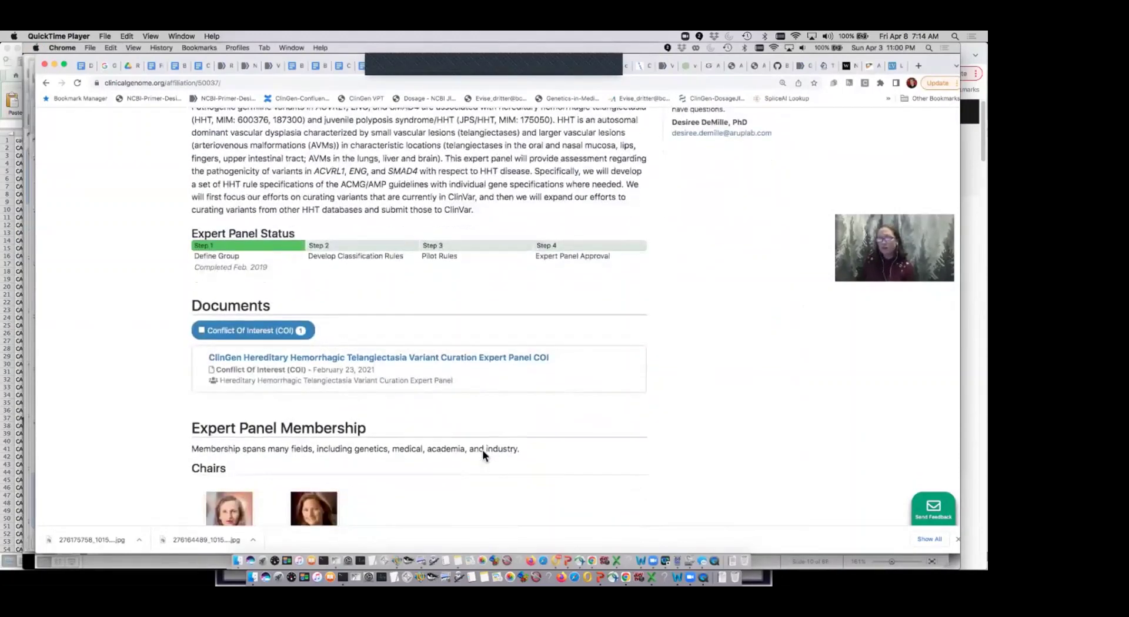
pyautogui.scroll(-4, 483, 453)
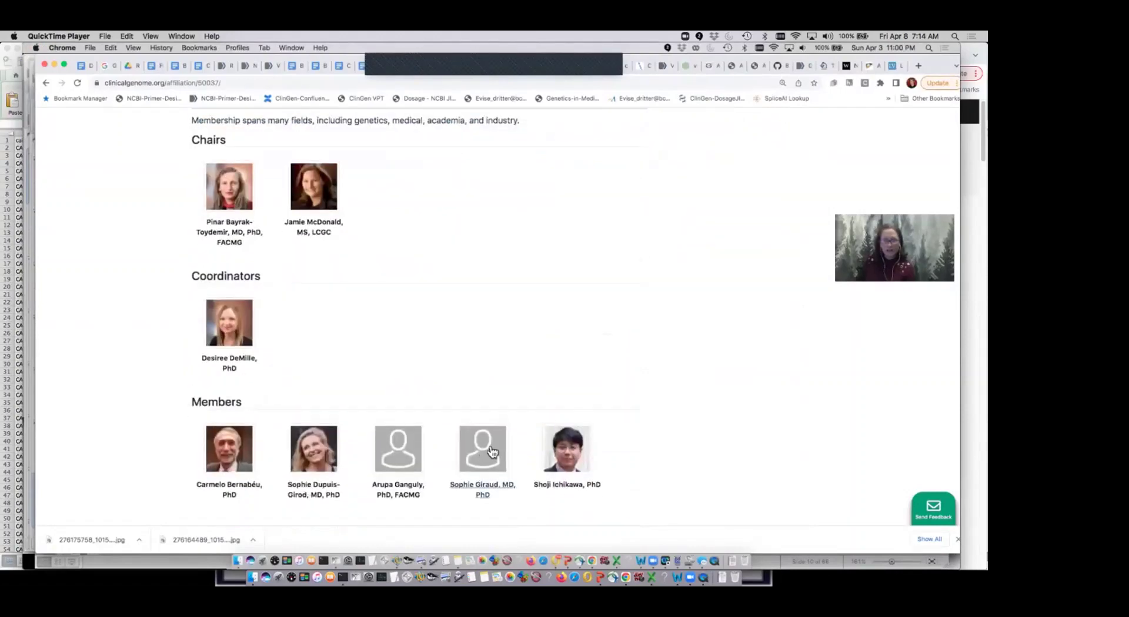
pyautogui.scroll(8, 638, 456)
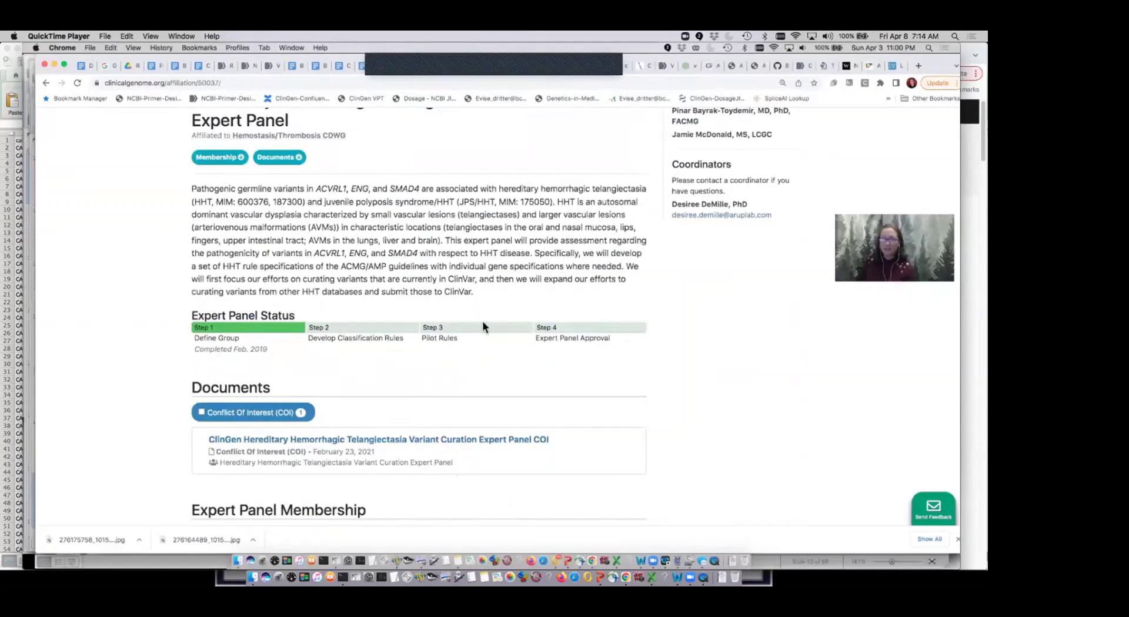
pyautogui.scroll(5, 486, 321)
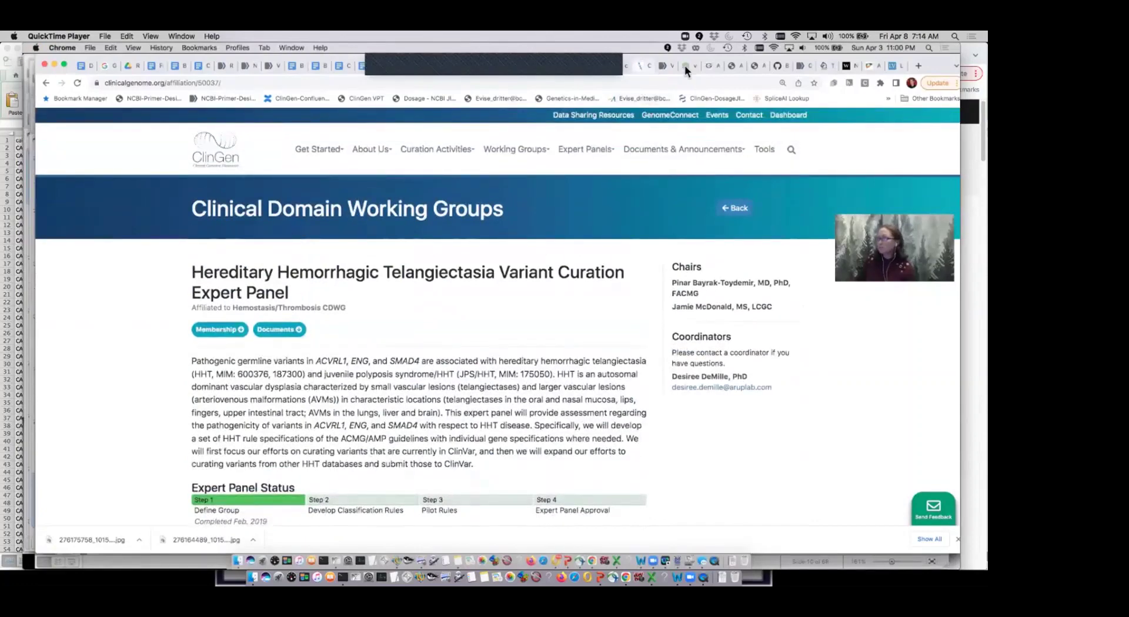
# Copy Variation ID 1070764 from the ClinVar record of the ACVRL1 c.1297C>T variant
pyautogui.click(665, 66)
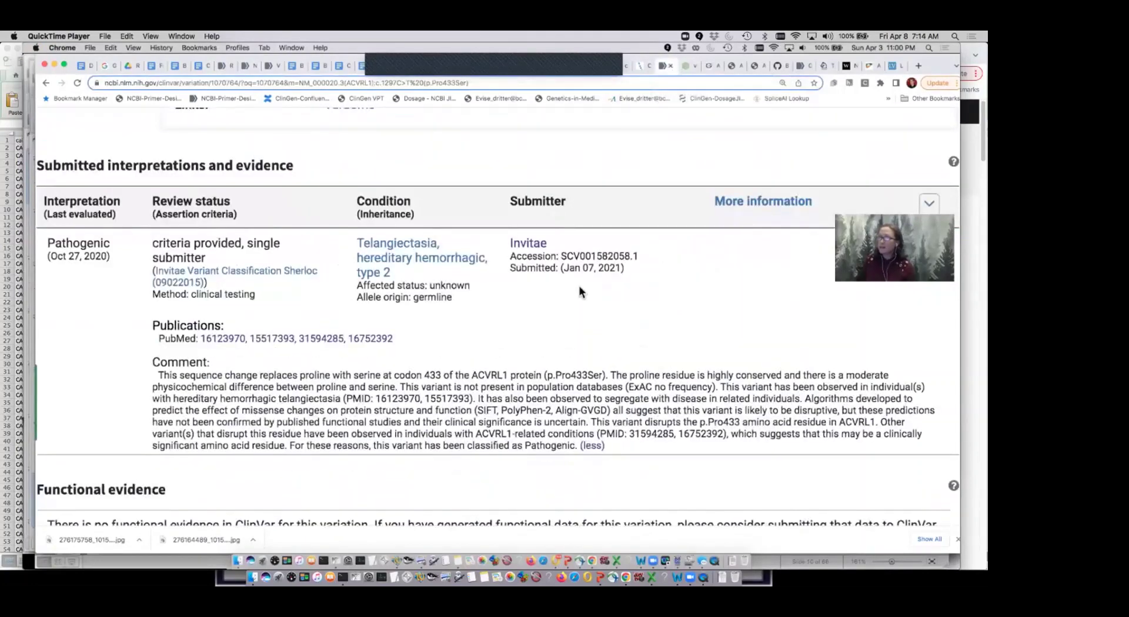
pyautogui.scroll(6, 580, 286)
pyautogui.scroll(5, 579, 288)
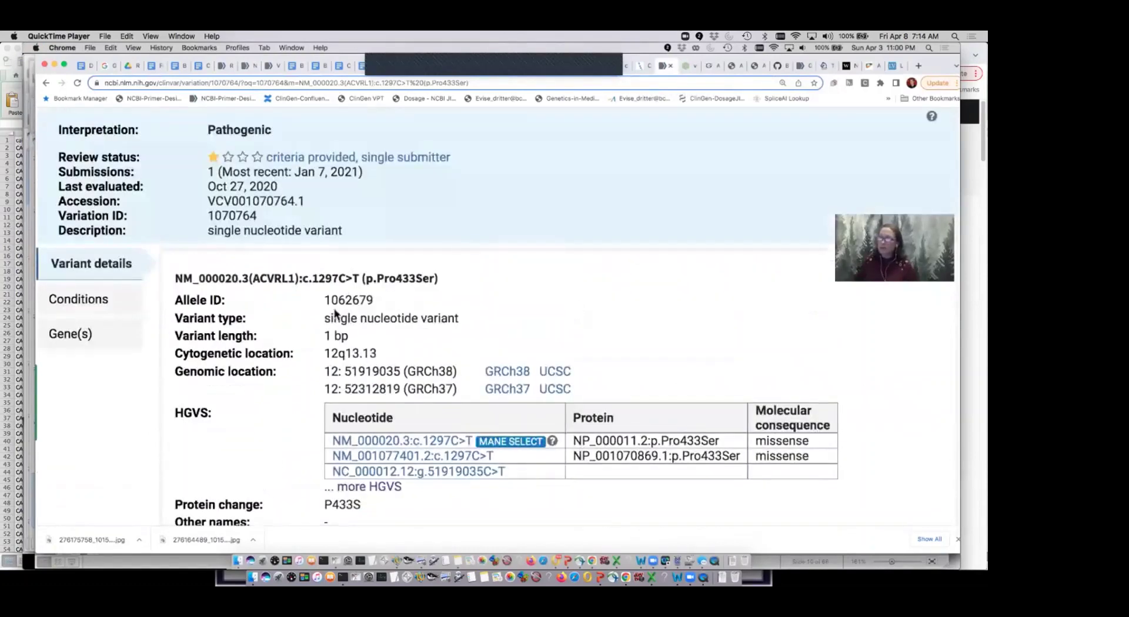
pyautogui.moveTo(257, 303); pyautogui.dragTo(208, 303)
pyautogui.press('super+c')
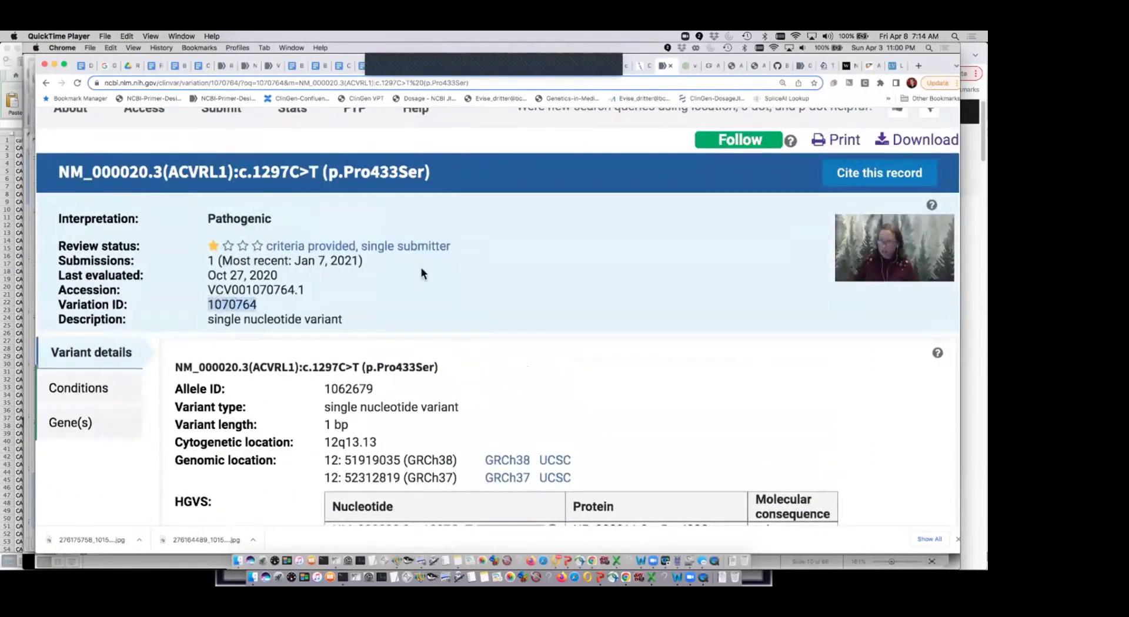
# Start a new variant curation in the ClinGen curation interface and request the variant with ClinVar Variation ID 1070764
pyautogui.click(640, 66)
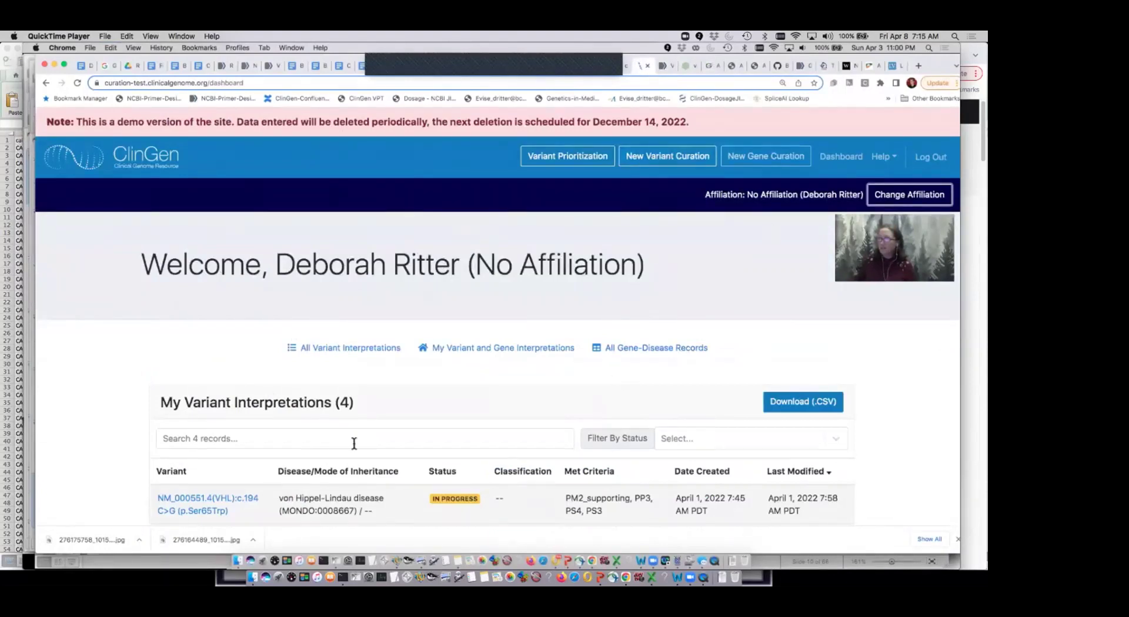
pyautogui.click(662, 158)
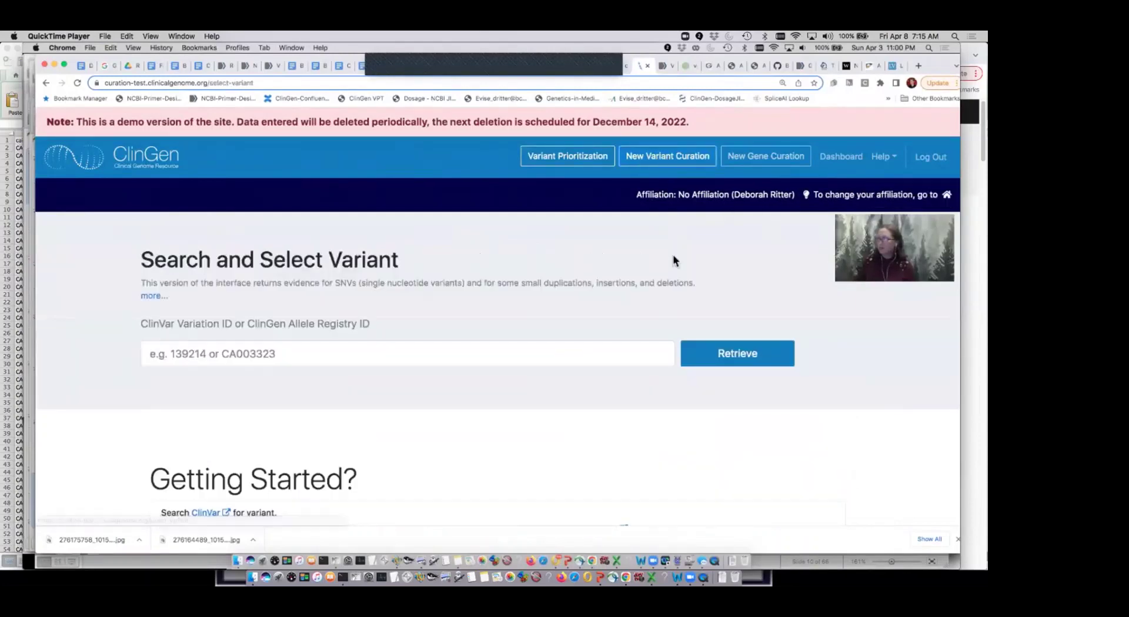
pyautogui.scroll(-1, 474, 350)
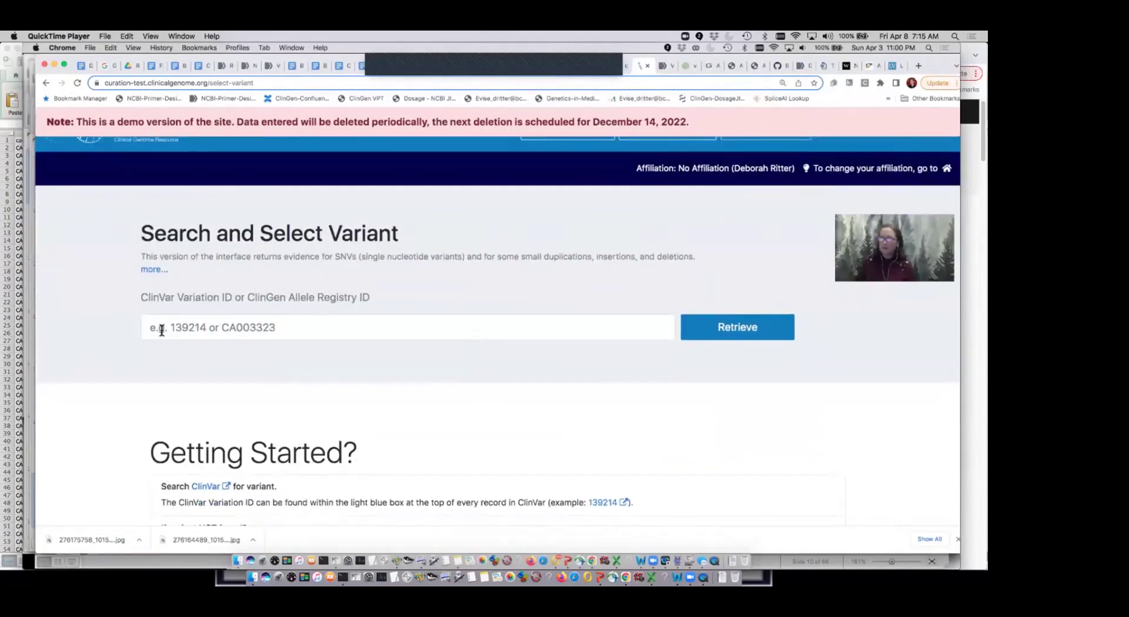
pyautogui.click(259, 320)
pyautogui.press('super+v')
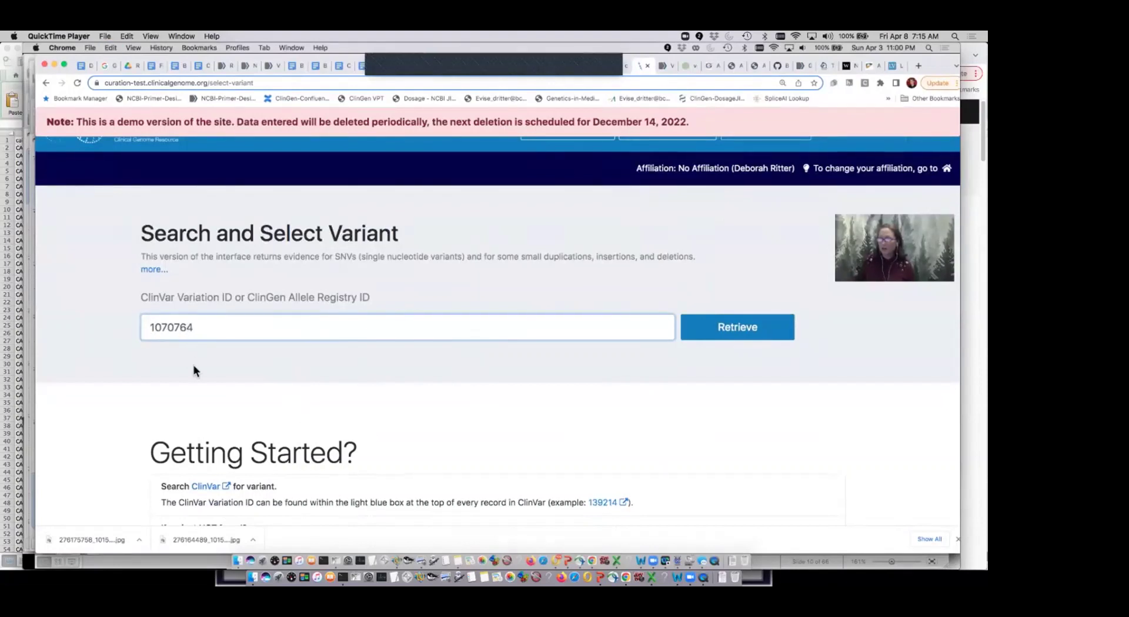
pyautogui.click(738, 328)
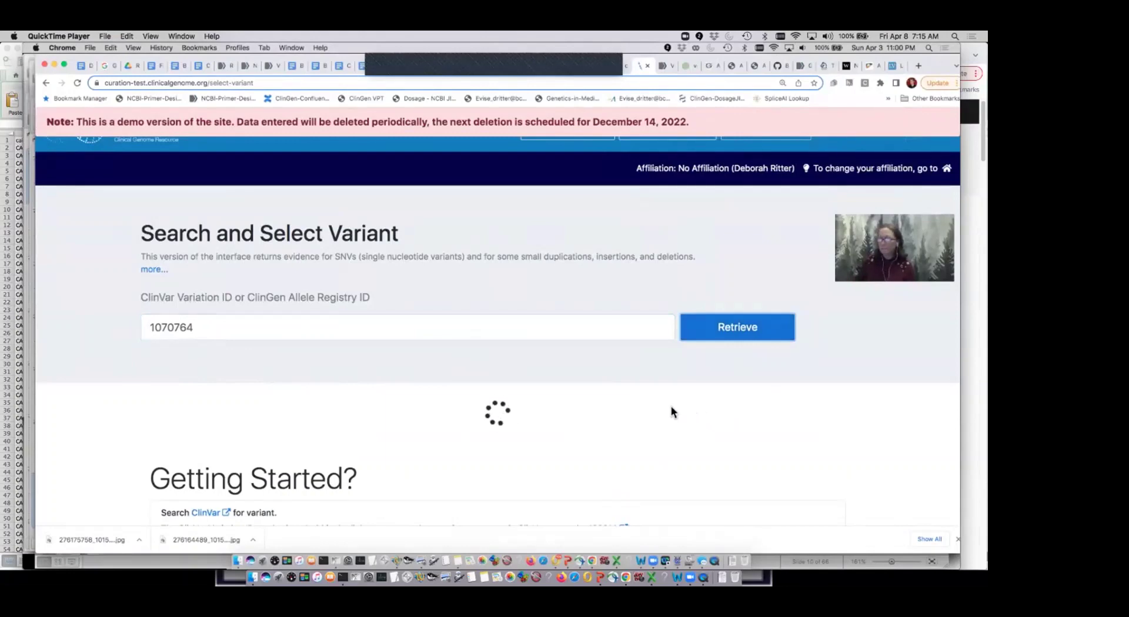
# Dismiss the browser's downloads bar, retrieve variant 1070764 again, and open its evidence view
pyautogui.scroll(-1, 711, 421)
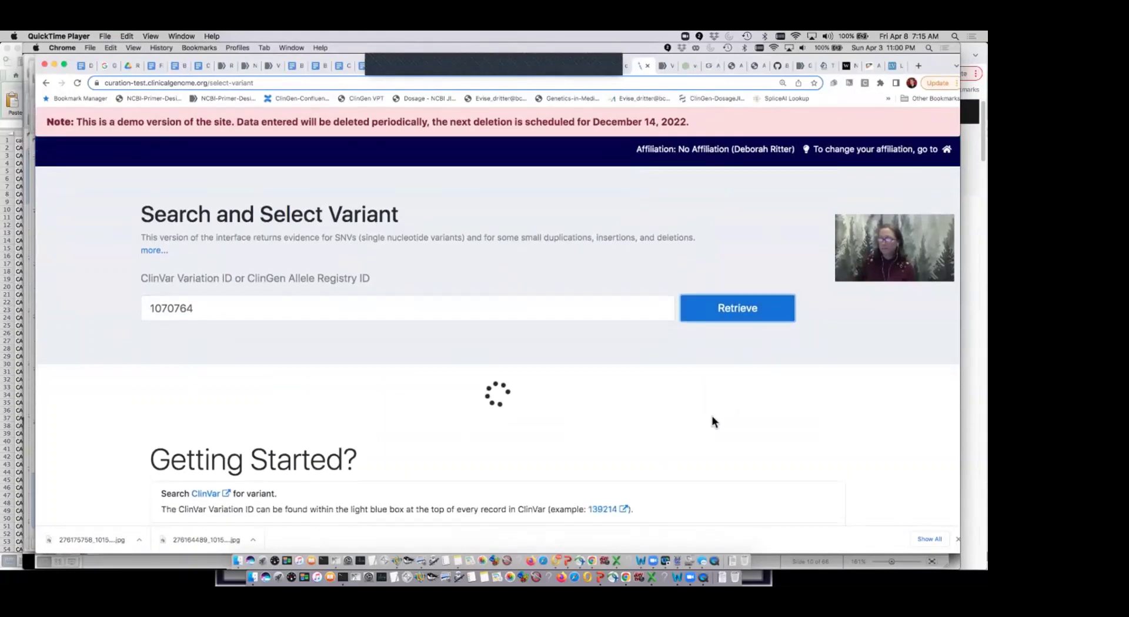
pyautogui.scroll(-4, 776, 417)
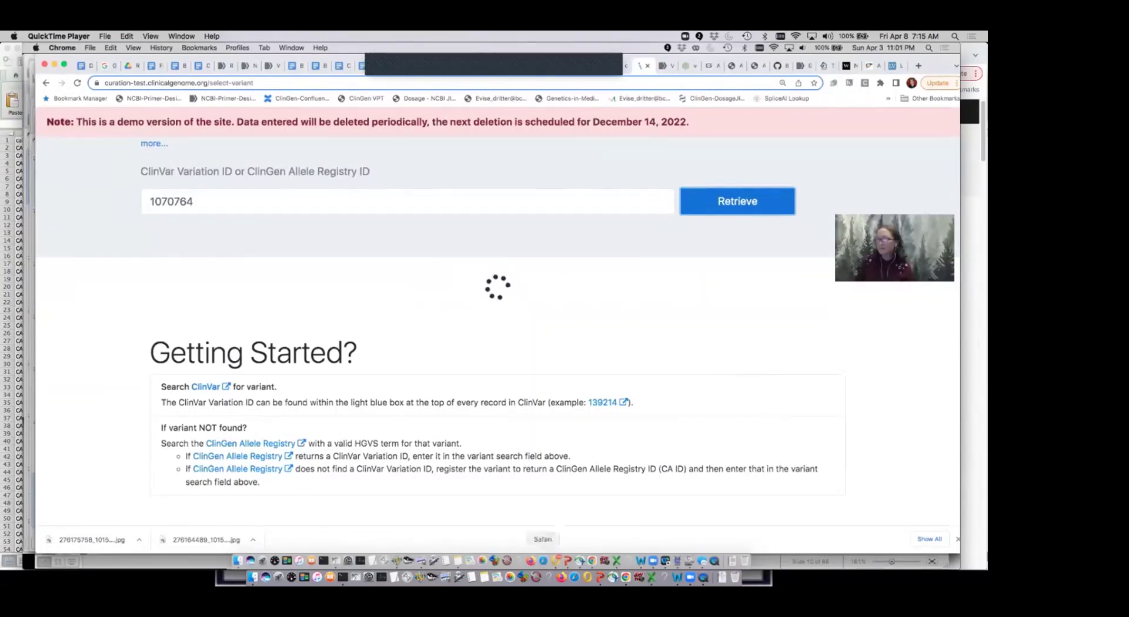
pyautogui.click(955, 539)
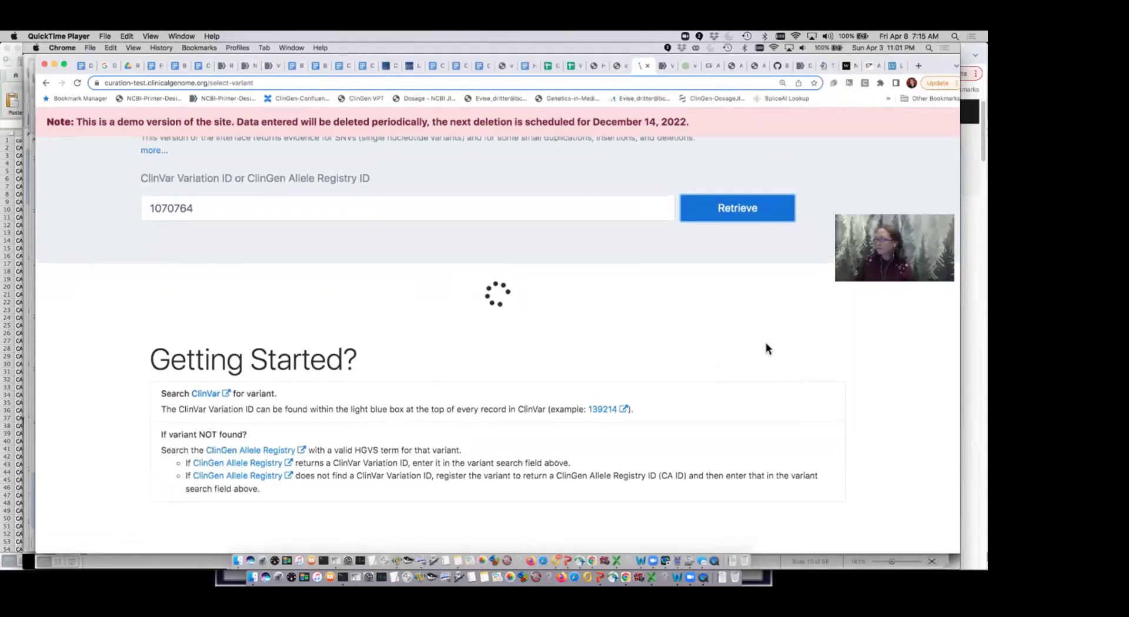
pyautogui.click(732, 209)
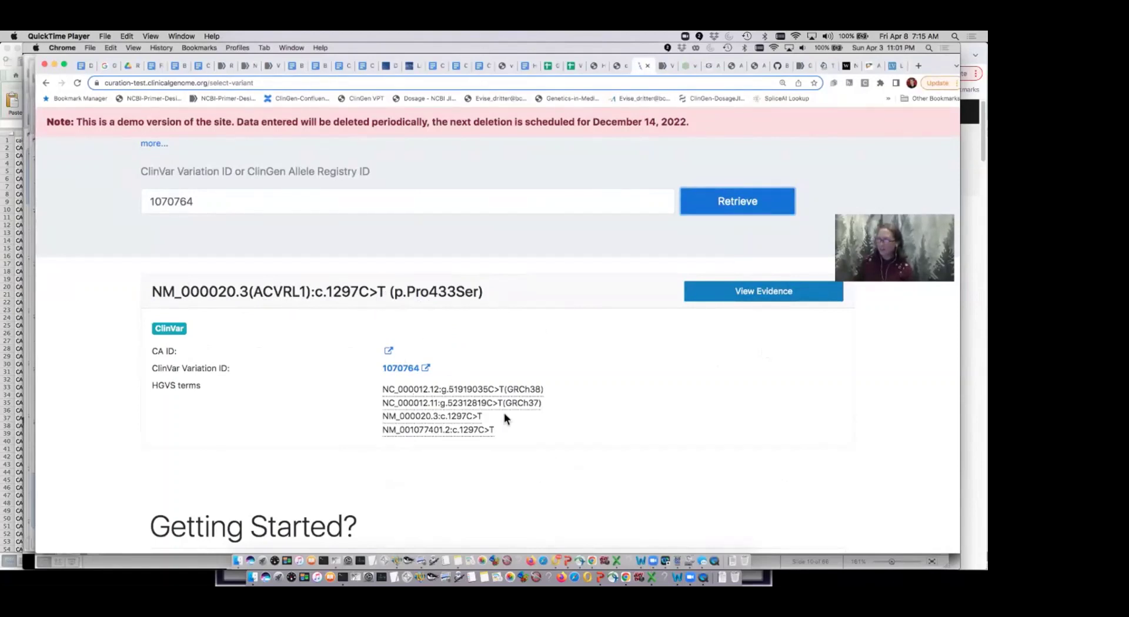
pyautogui.click(756, 298)
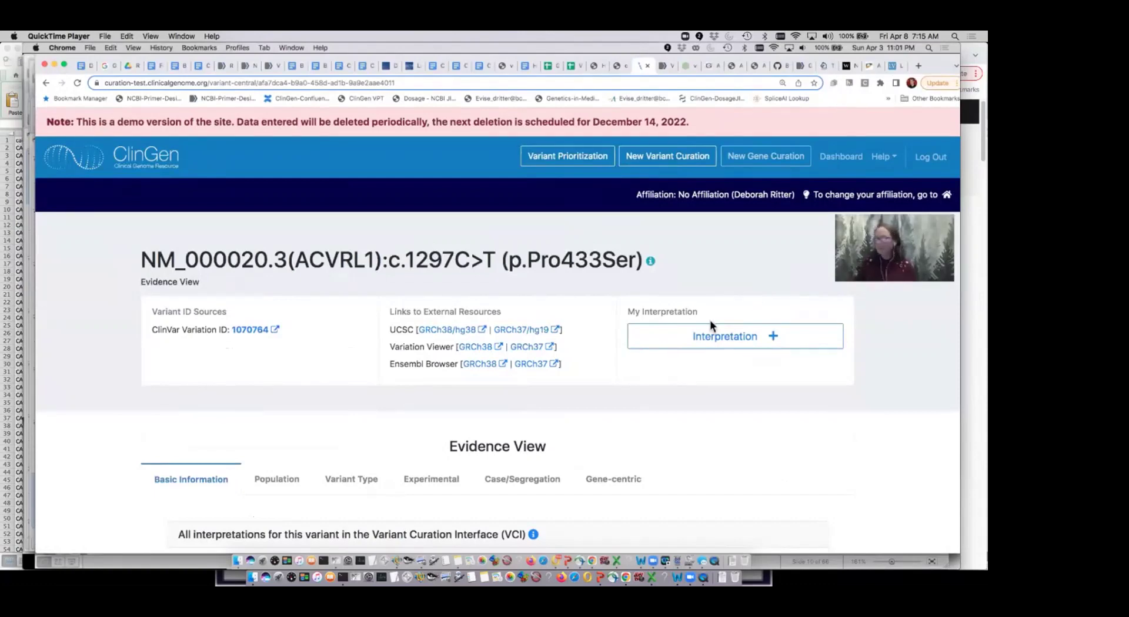
# Examine the variant's evidence summary, existing VCI interpretations, and overall and submitted ClinVar interpretations in the basic information
pyautogui.scroll(-3, 710, 322)
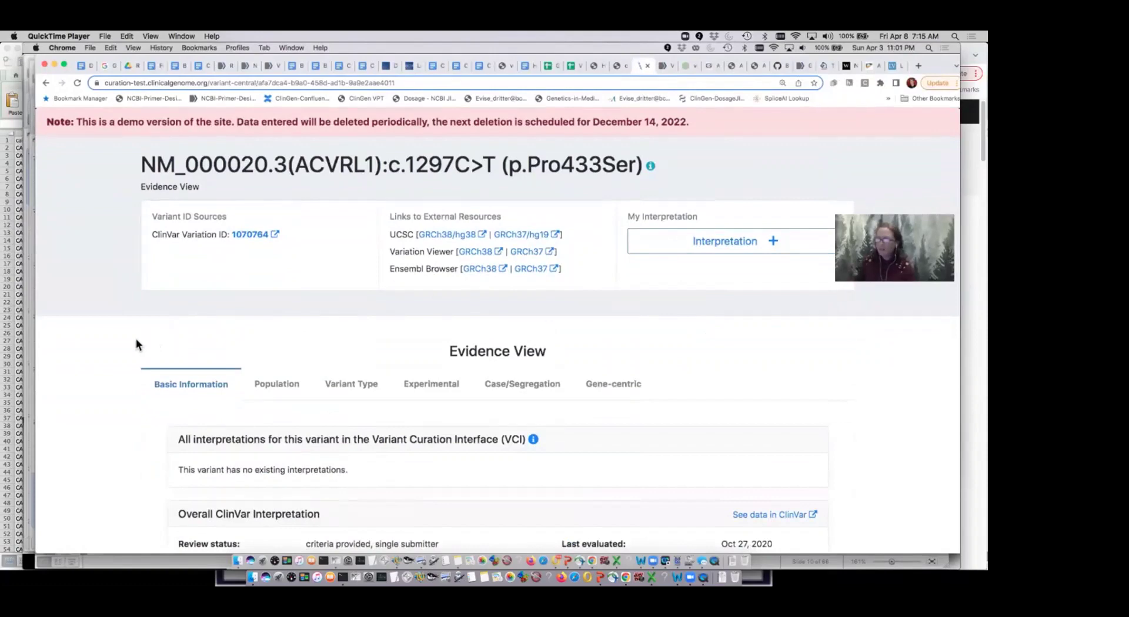
pyautogui.scroll(-4, 122, 365)
pyautogui.scroll(-2, 122, 368)
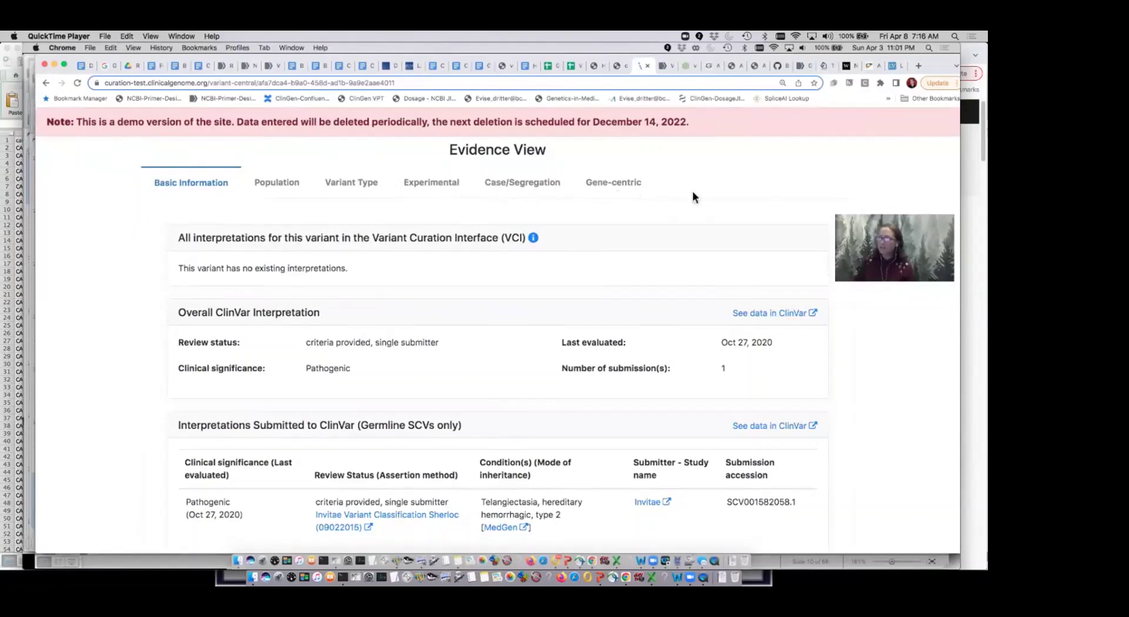
pyautogui.scroll(1, 705, 284)
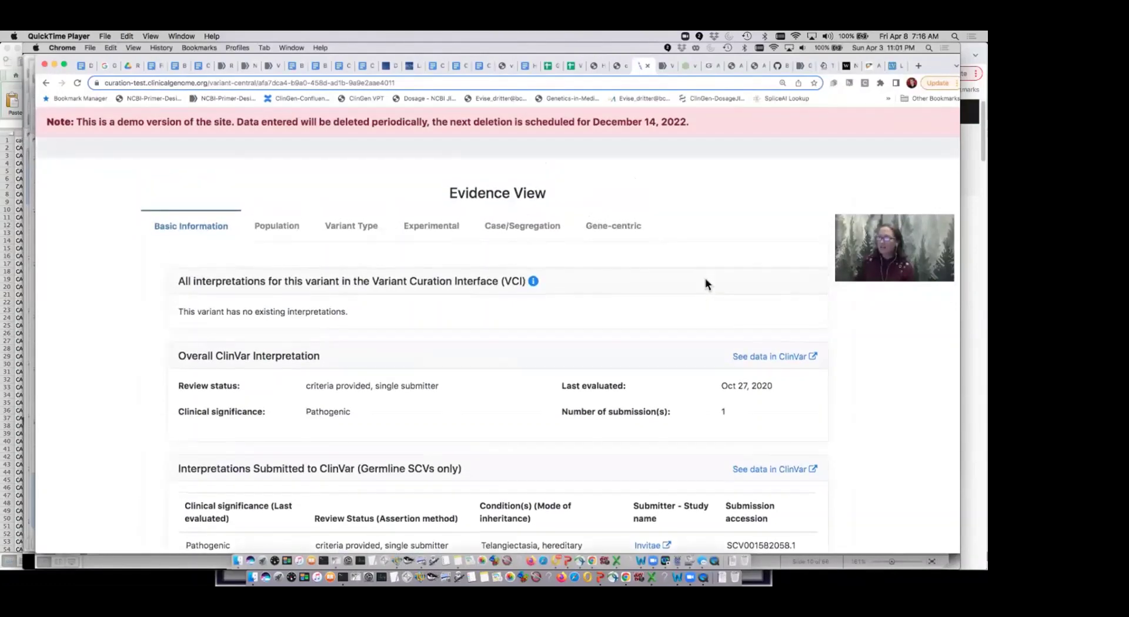
pyautogui.scroll(-3, 704, 284)
pyautogui.scroll(3, 706, 284)
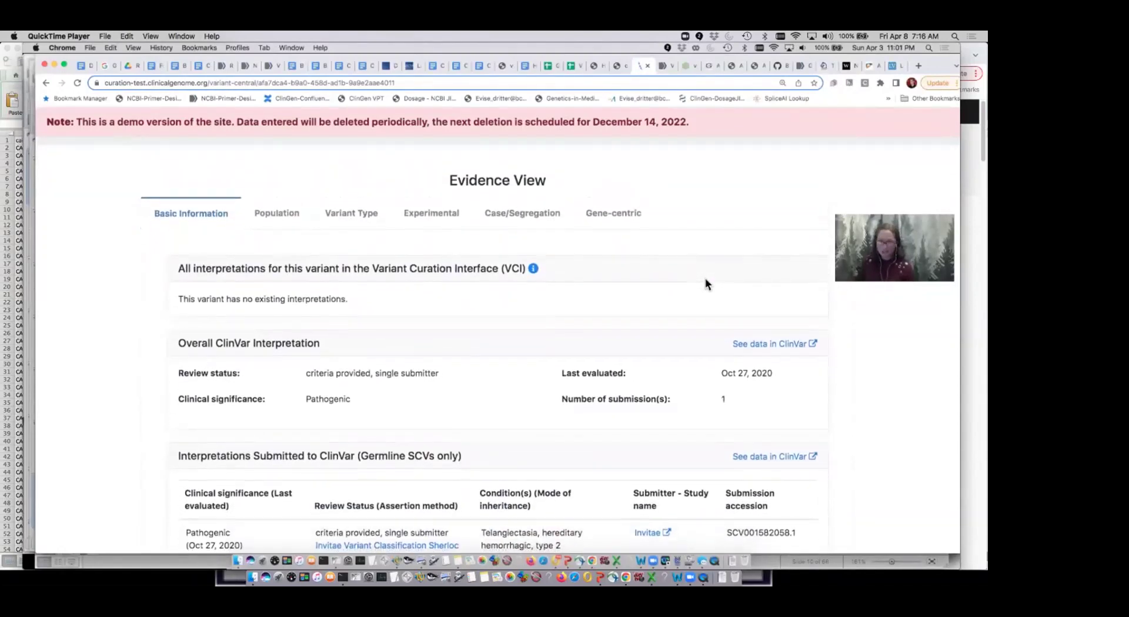
pyautogui.scroll(-1, 705, 284)
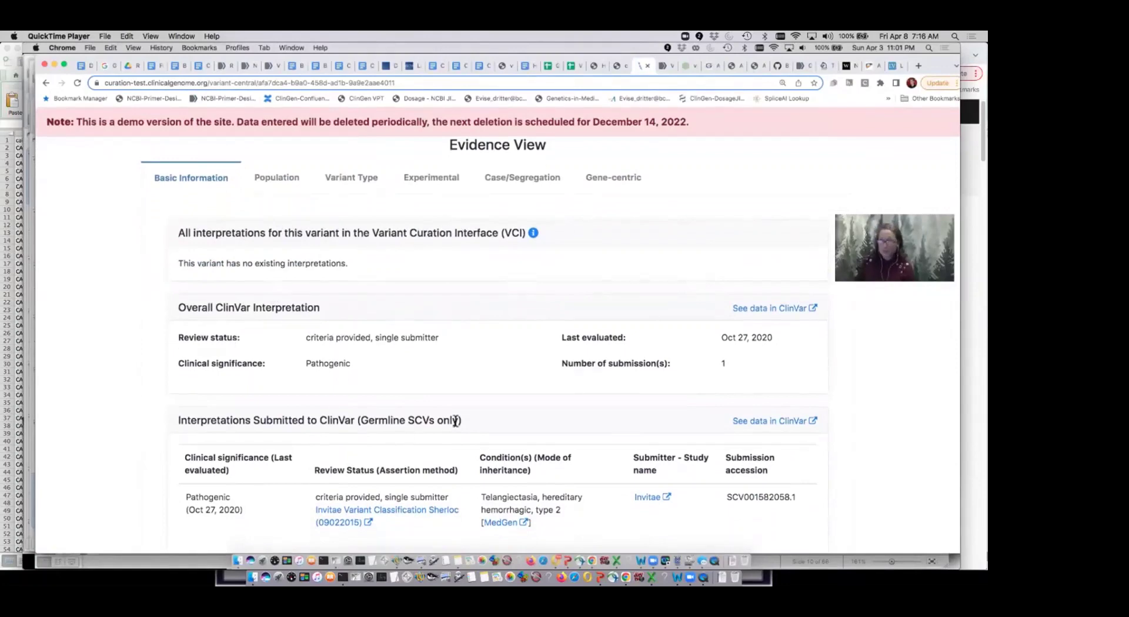
pyautogui.scroll(-2, 453, 421)
pyautogui.scroll(-2, 458, 427)
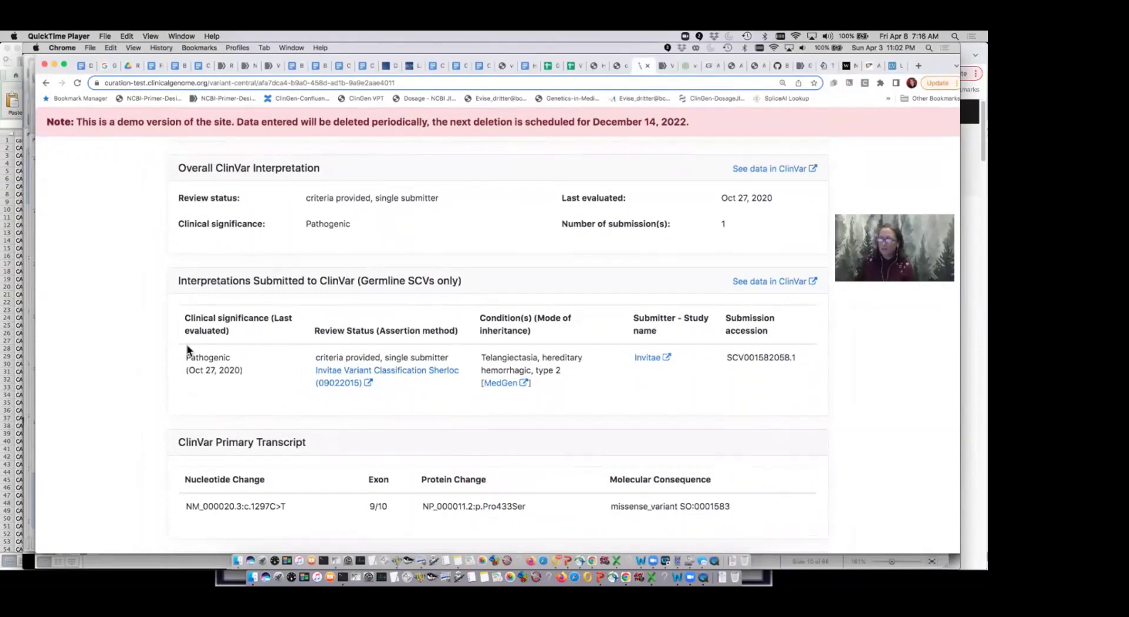
# Review the variant's ClinVar primary transcript, other evidence resources, RefSeq and Ensembl transcripts, and genomic context
pyautogui.scroll(-5, 431, 406)
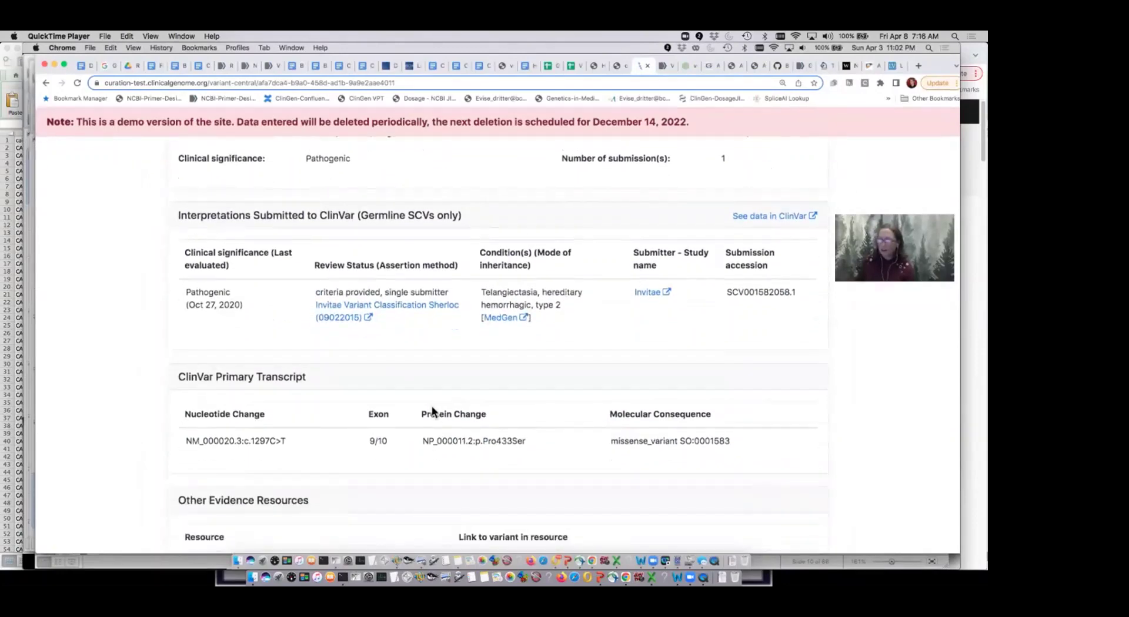
pyautogui.scroll(-3, 433, 410)
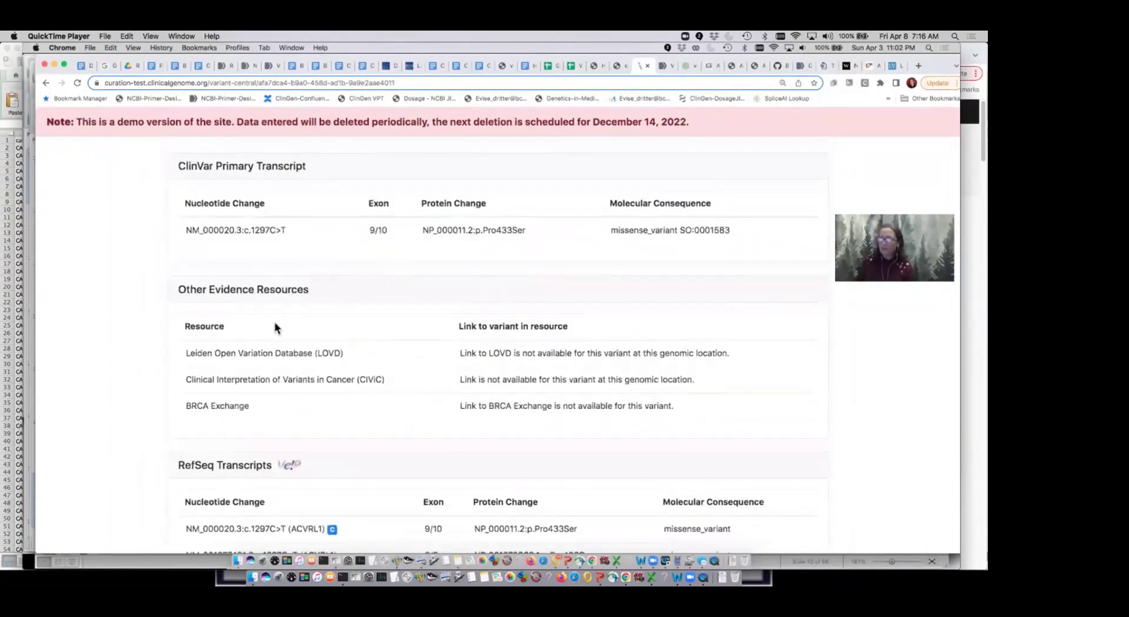
pyautogui.scroll(-2, 296, 398)
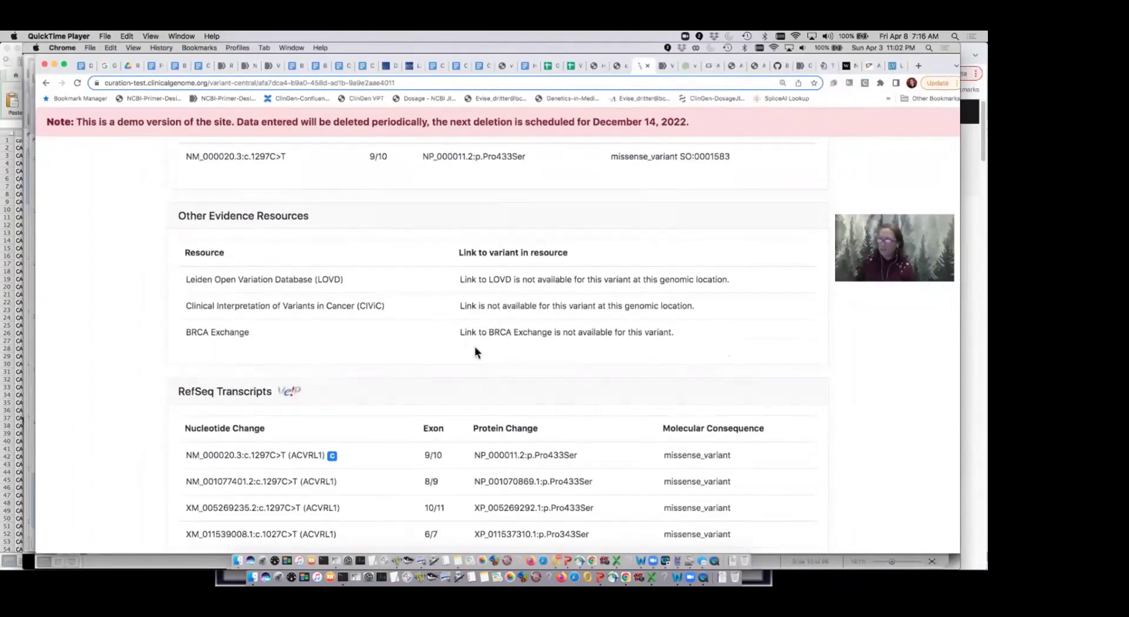
pyautogui.scroll(-4, 483, 366)
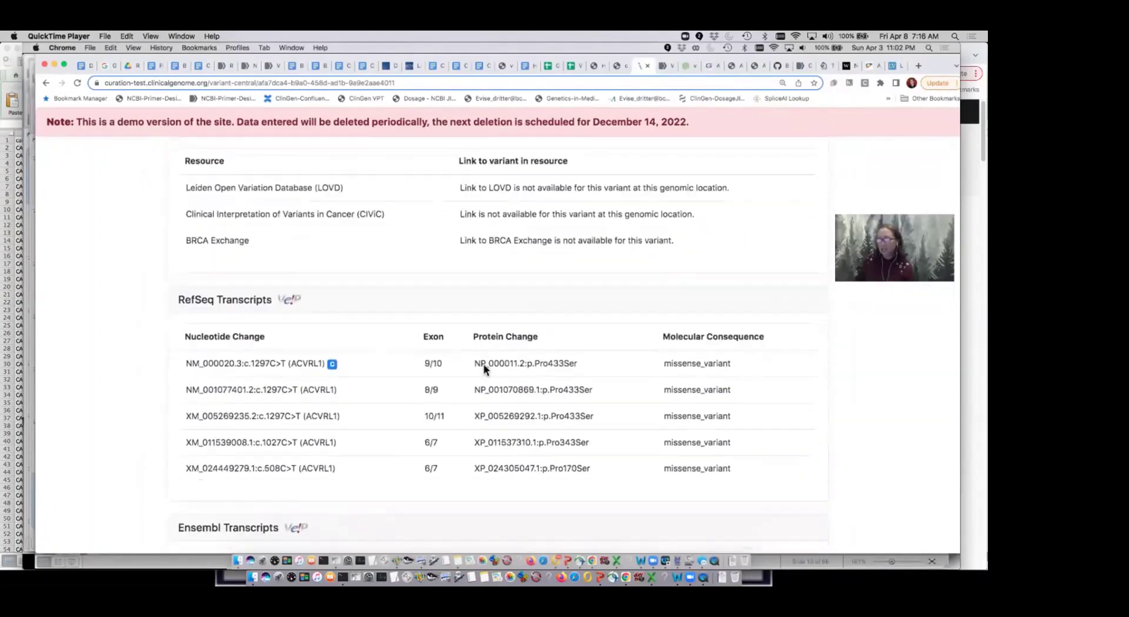
pyautogui.scroll(-3, 484, 365)
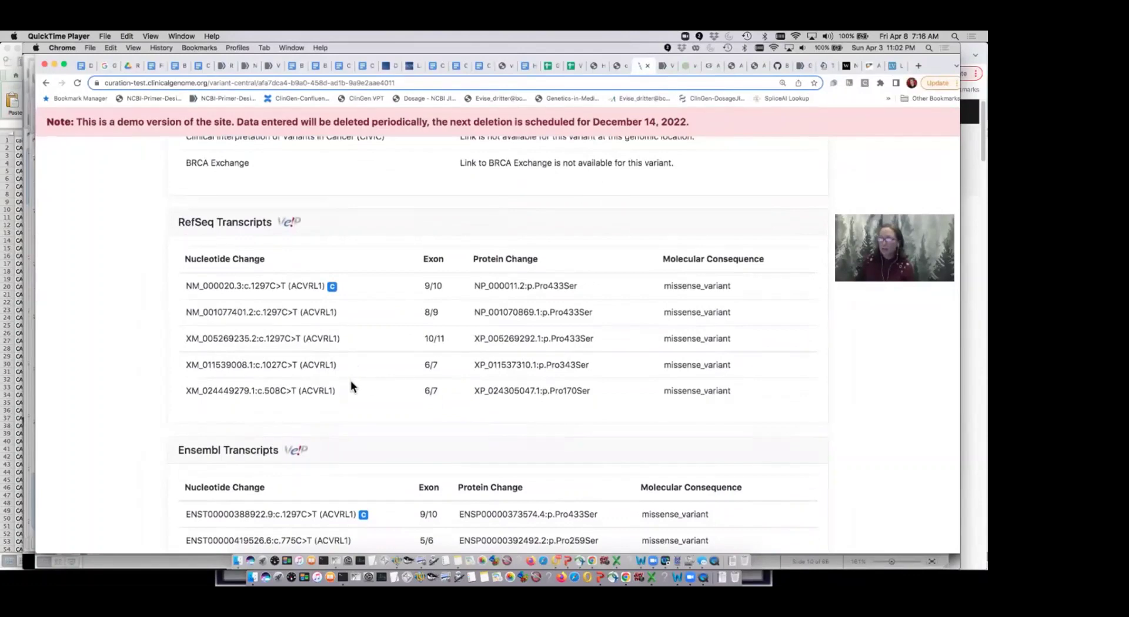
pyautogui.scroll(-3, 381, 406)
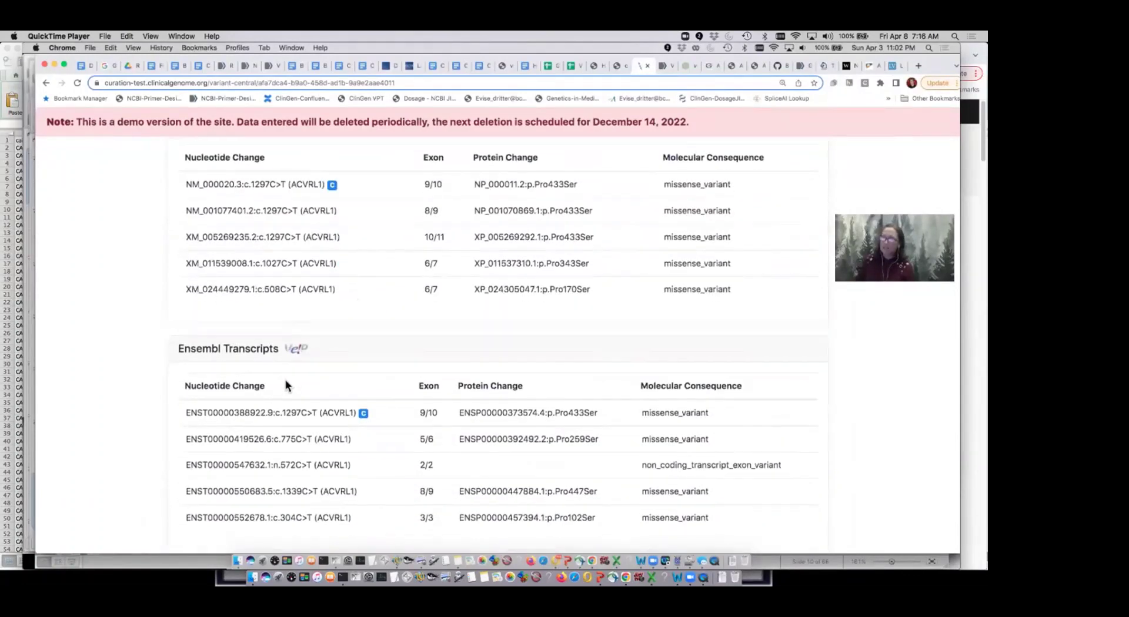
pyautogui.scroll(-4, 285, 382)
pyautogui.scroll(-1, 285, 382)
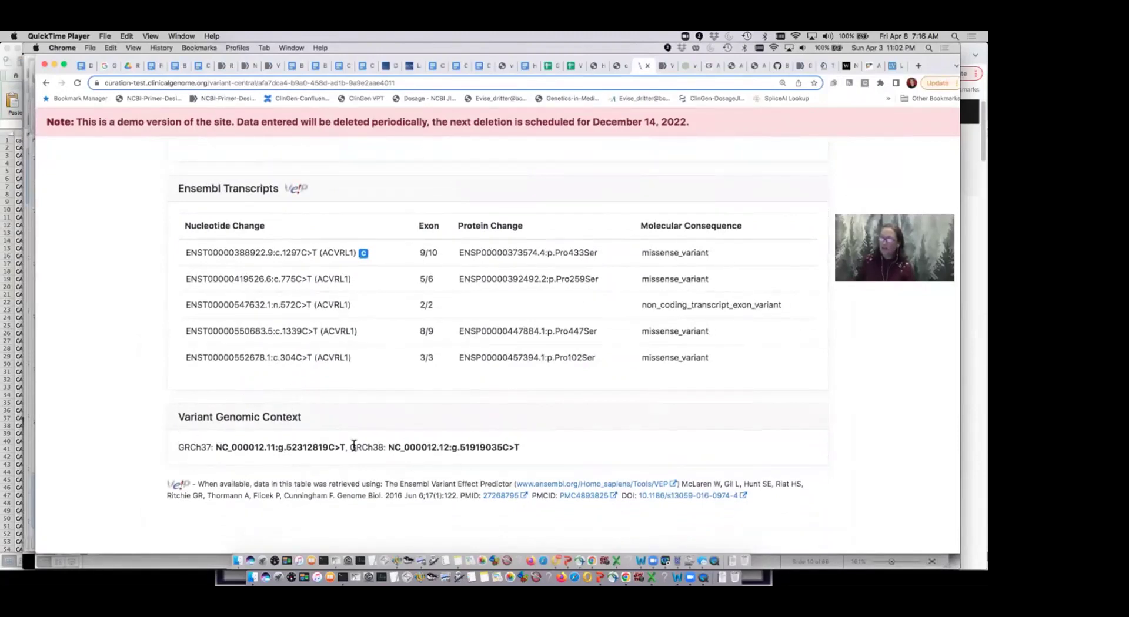
# Examine the variant's population evidence across gnomAD, ExAC, PAGE, 1000 Genomes and ESP, including the curated literature section
pyautogui.scroll(15, 636, 382)
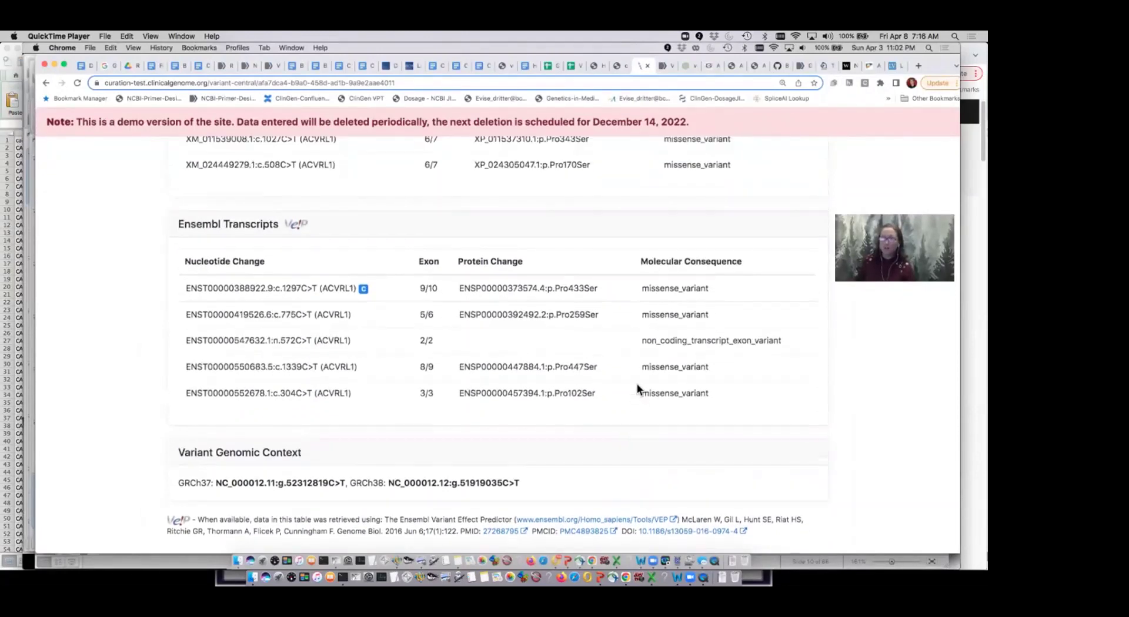
pyautogui.scroll(10, 636, 384)
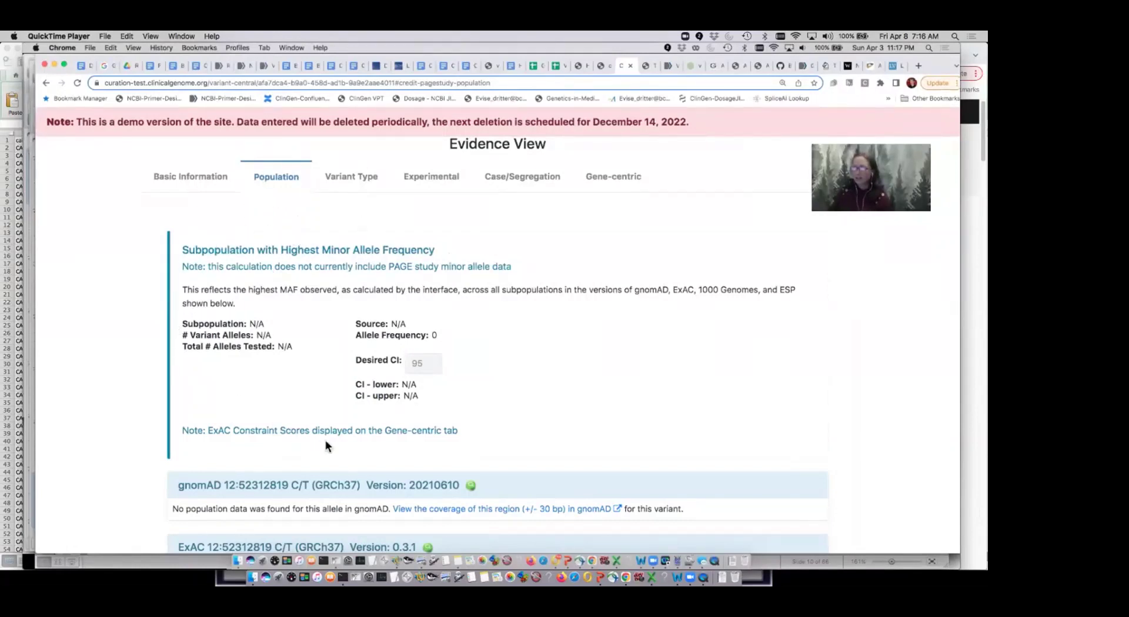
pyautogui.scroll(-3, 325, 445)
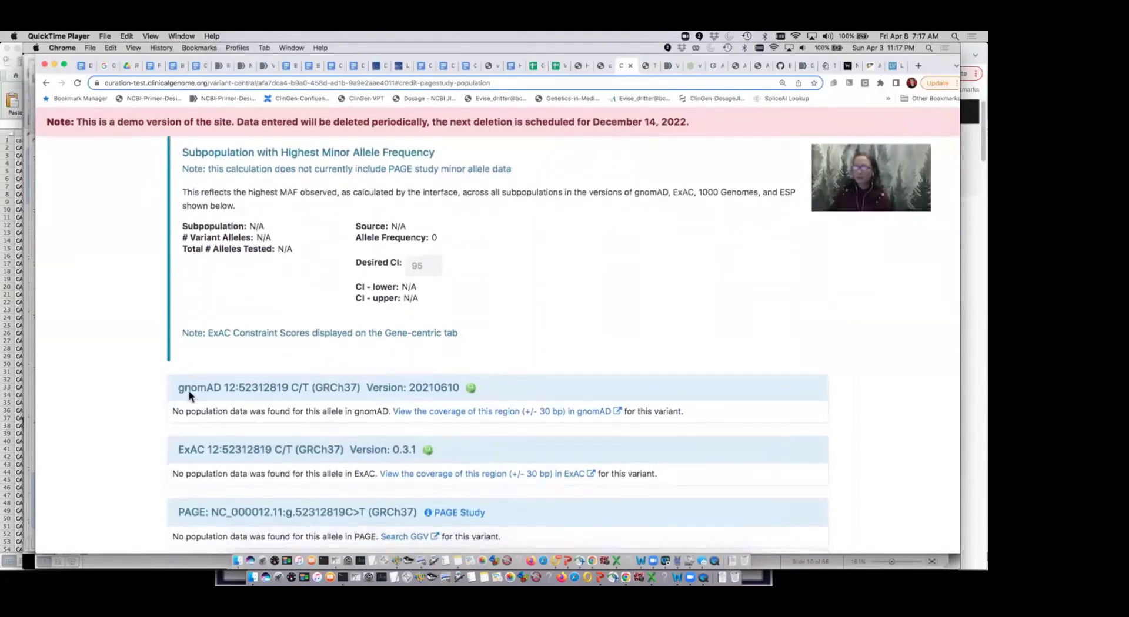
pyautogui.scroll(-3, 273, 418)
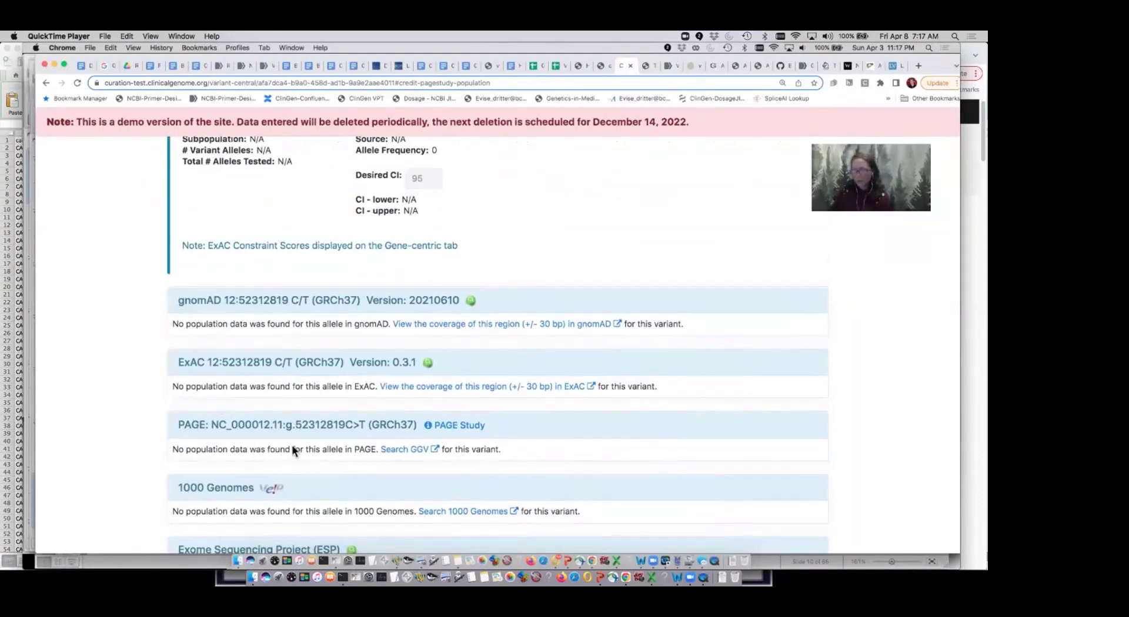
pyautogui.scroll(-3, 308, 450)
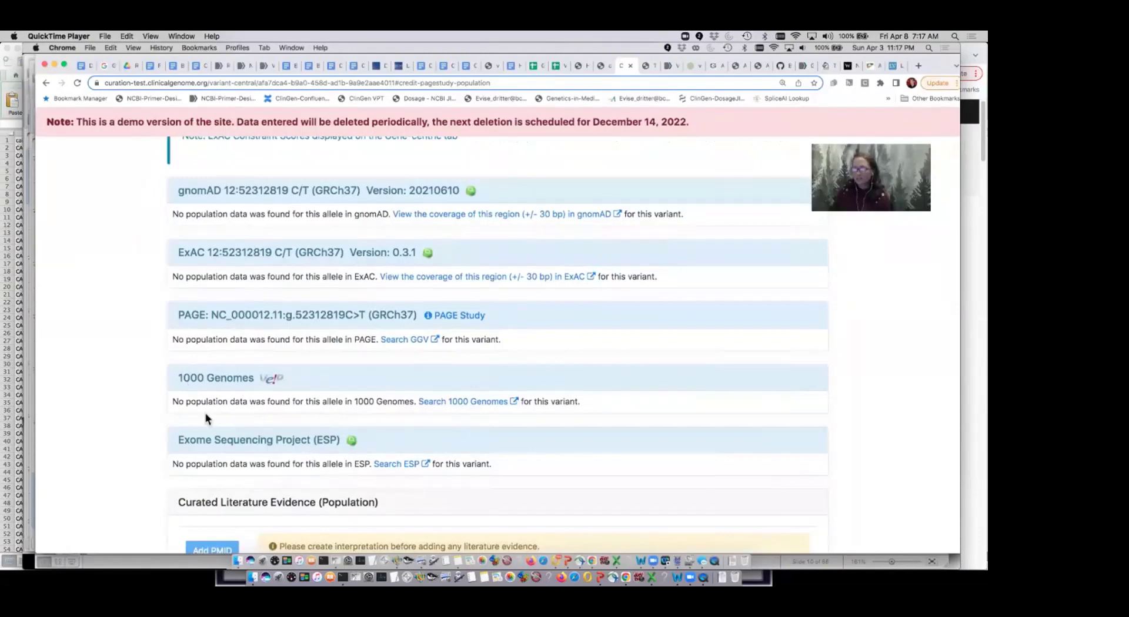
pyautogui.scroll(-2, 521, 485)
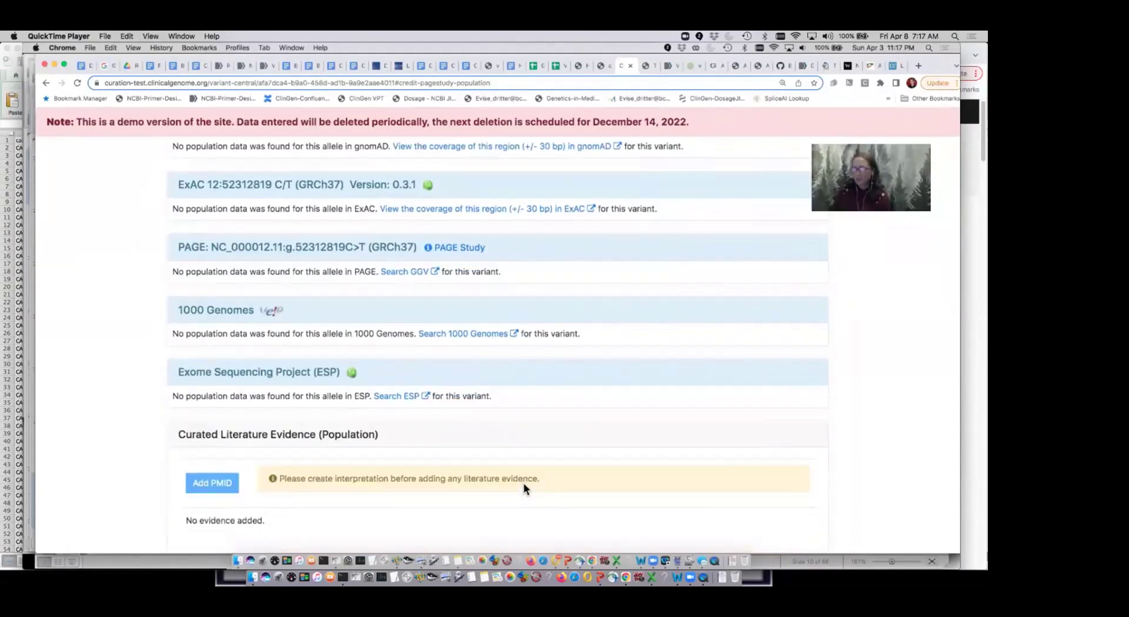
pyautogui.scroll(-4, 523, 490)
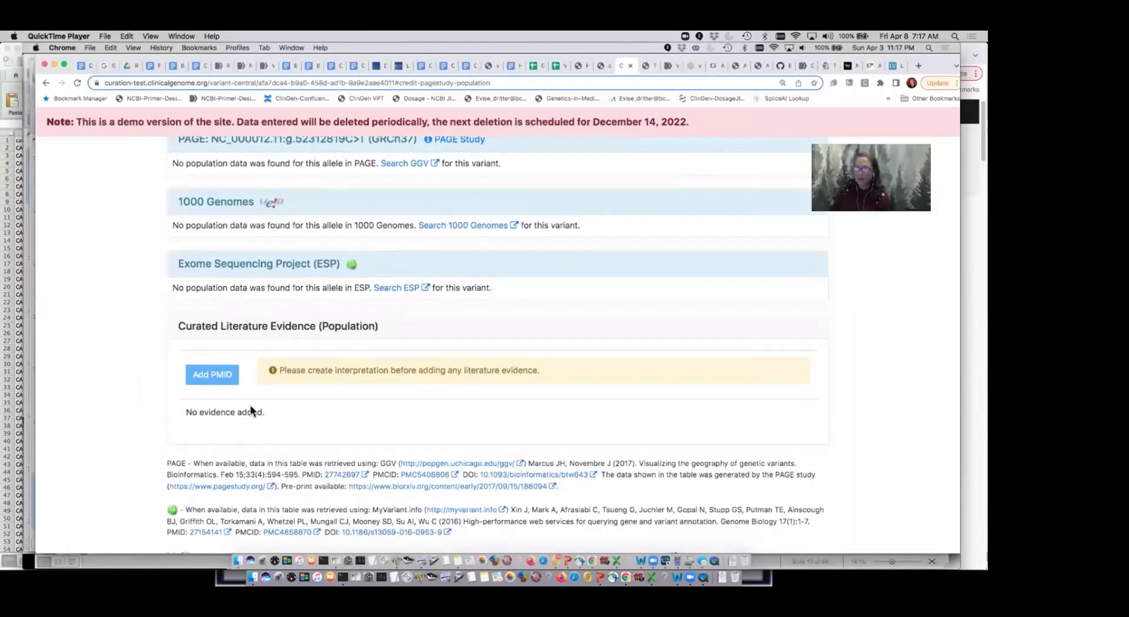
pyautogui.moveTo(235, 367)
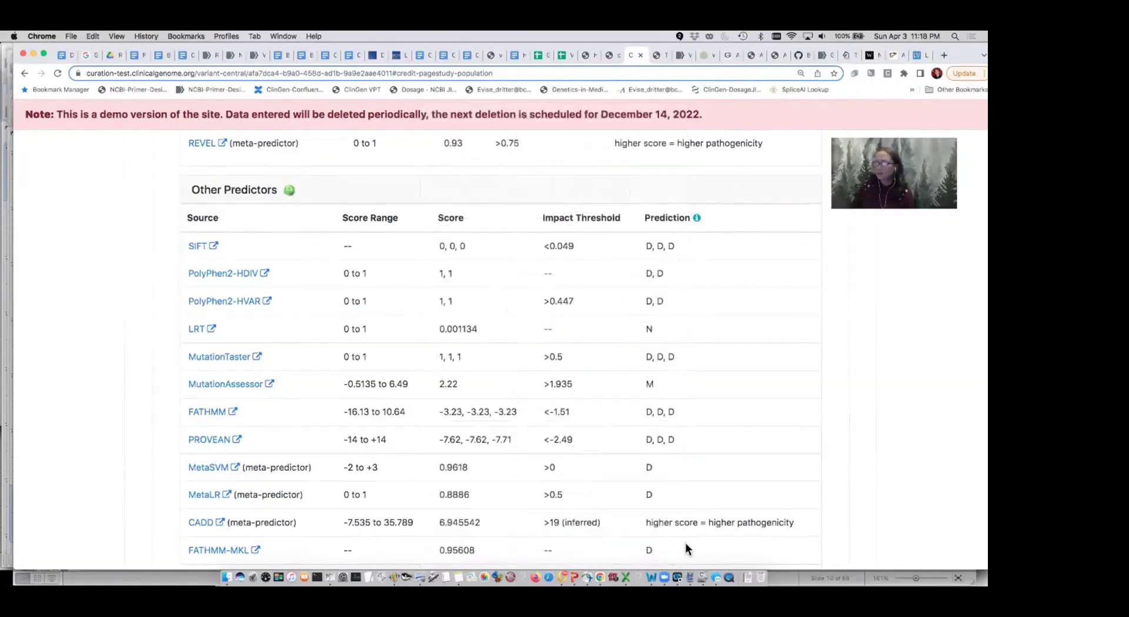
# Review the missense predictor evidence, comparing REVEL and the other predictors' scores, impact thresholds and predictions
pyautogui.scroll(-3, 686, 543)
pyautogui.scroll(-1, 685, 545)
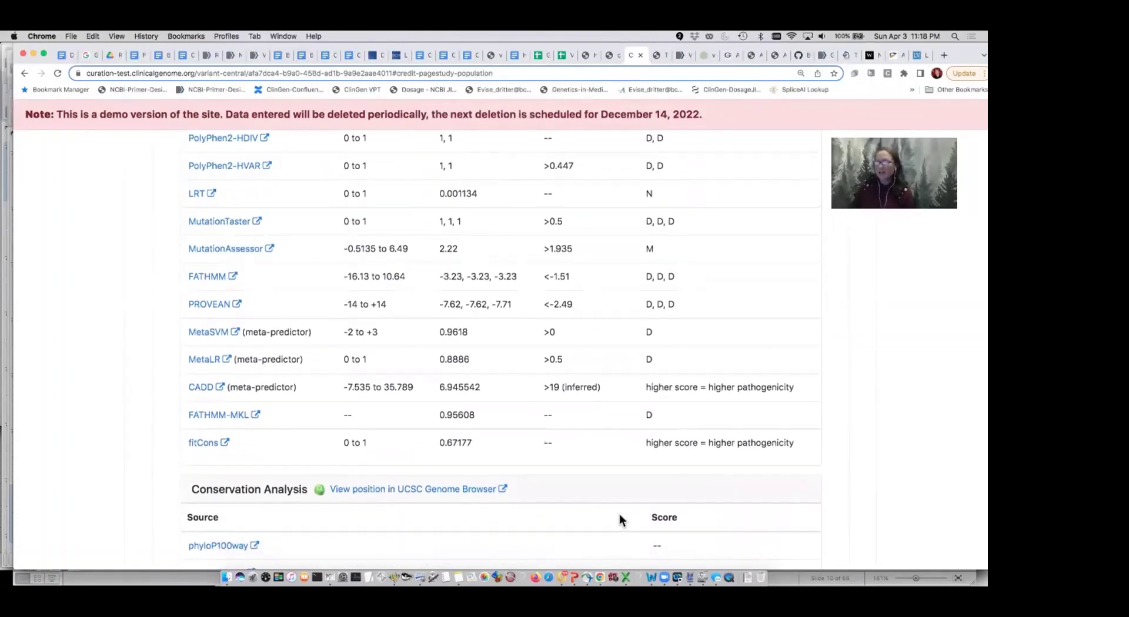
pyautogui.scroll(2, 620, 515)
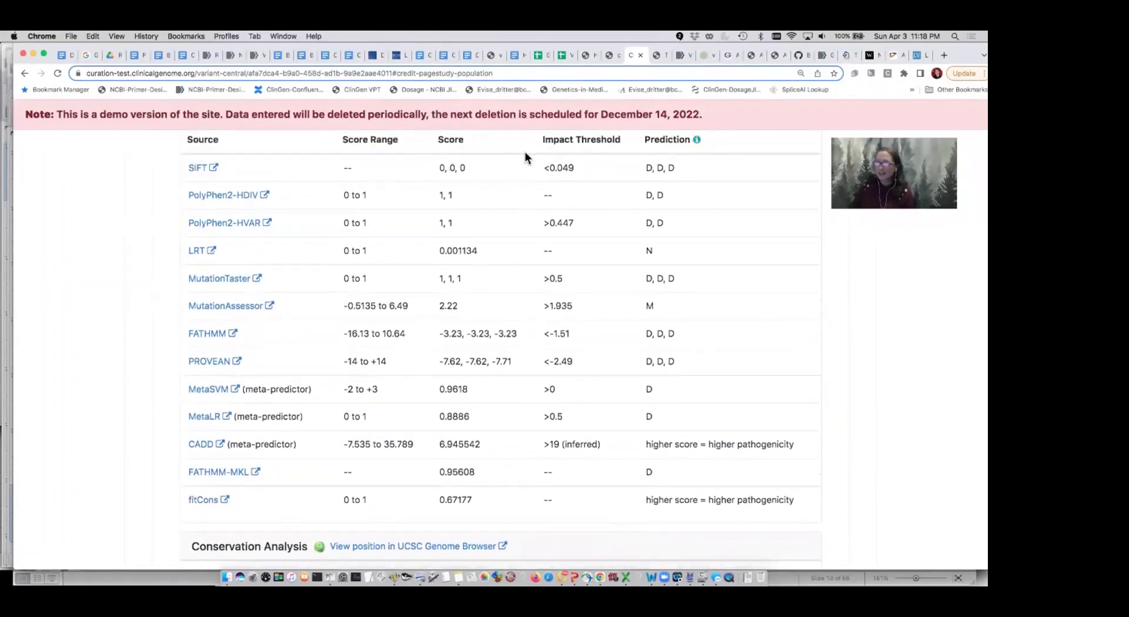
pyautogui.scroll(1, 683, 476)
pyautogui.scroll(5, 683, 477)
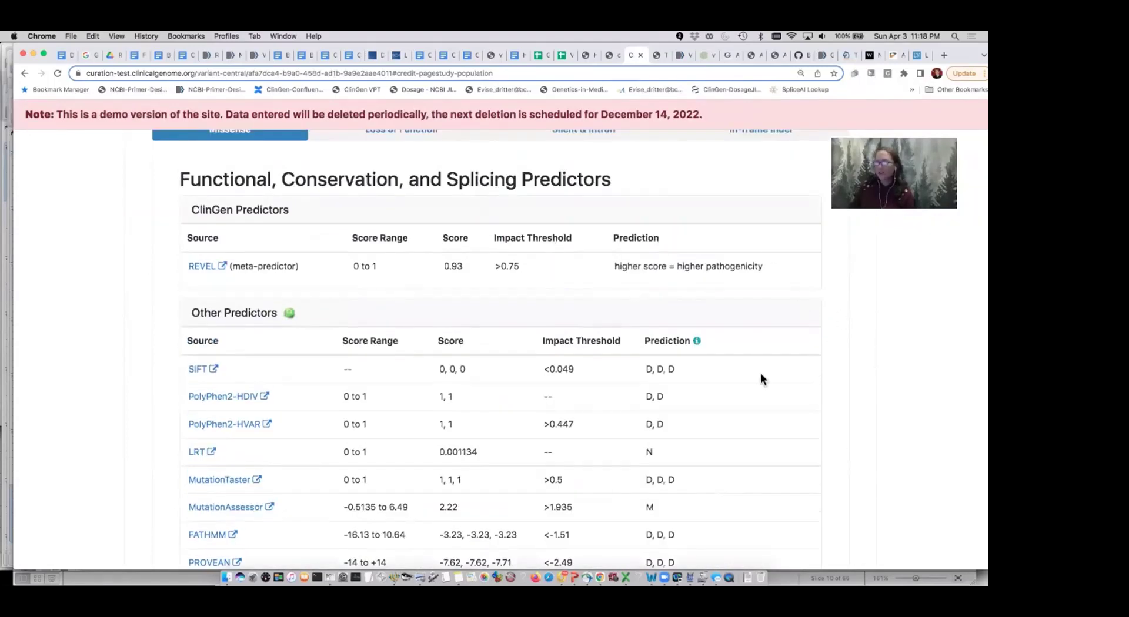
pyautogui.scroll(-2, 682, 481)
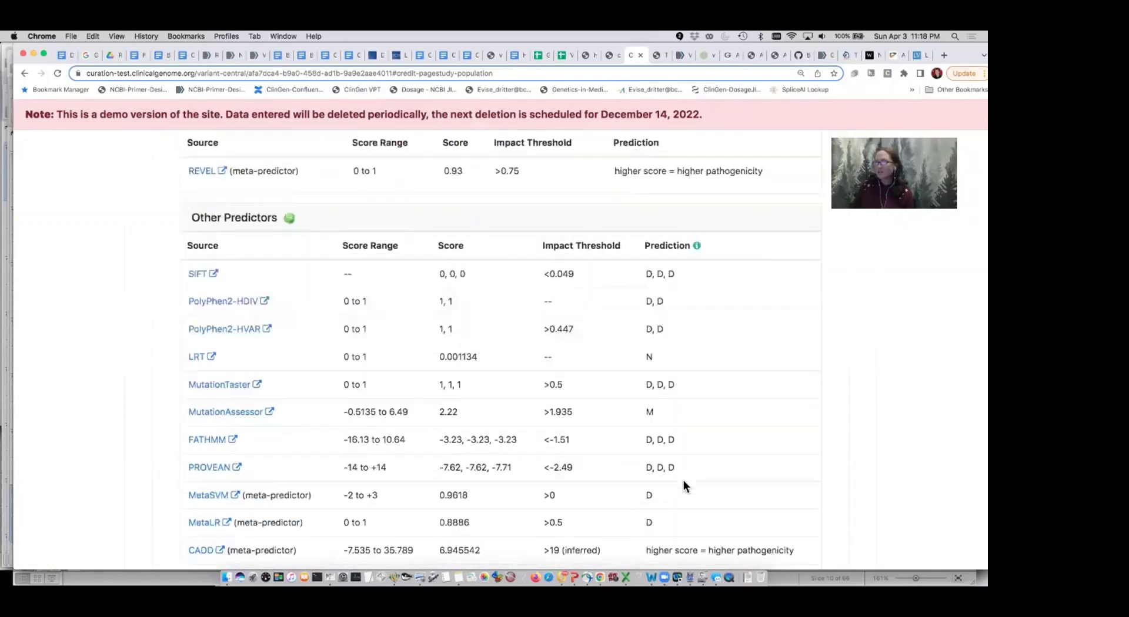
pyautogui.scroll(-5, 683, 481)
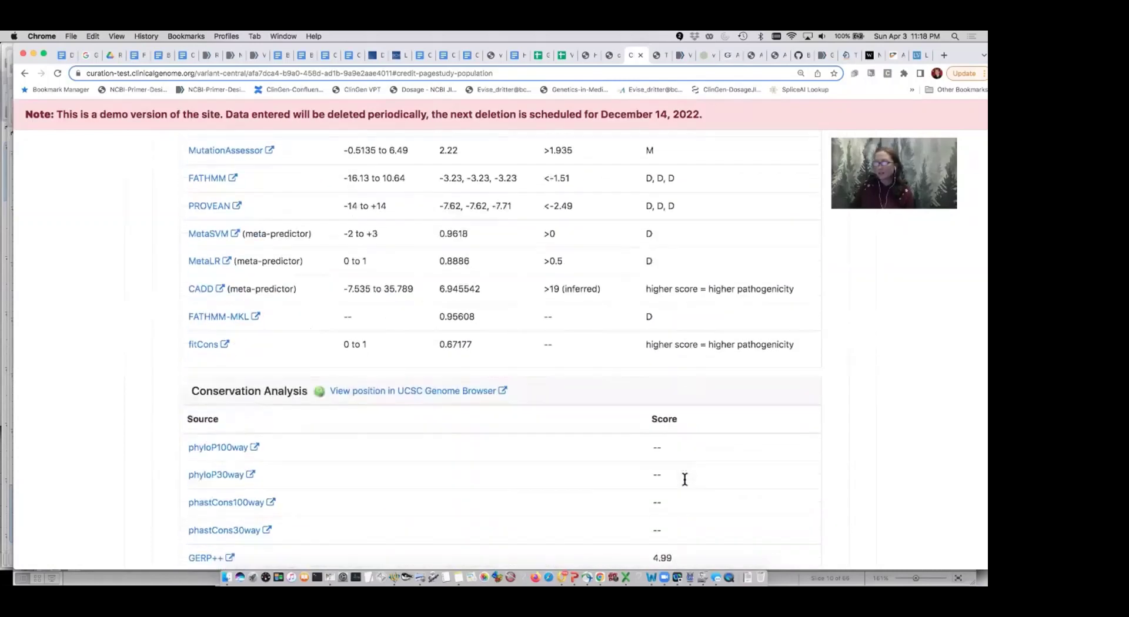
# Examine the missense evidence on conservation analysis, splice site predictors, curated literature and other variants in the same codon
pyautogui.scroll(-3, 625, 484)
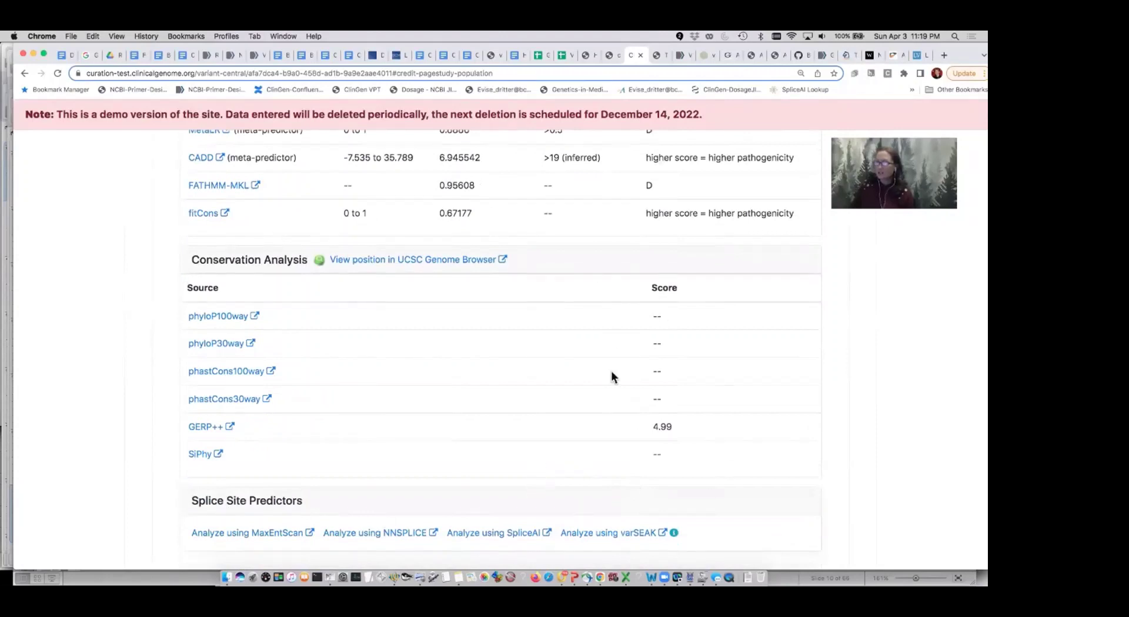
pyautogui.scroll(-1, 570, 504)
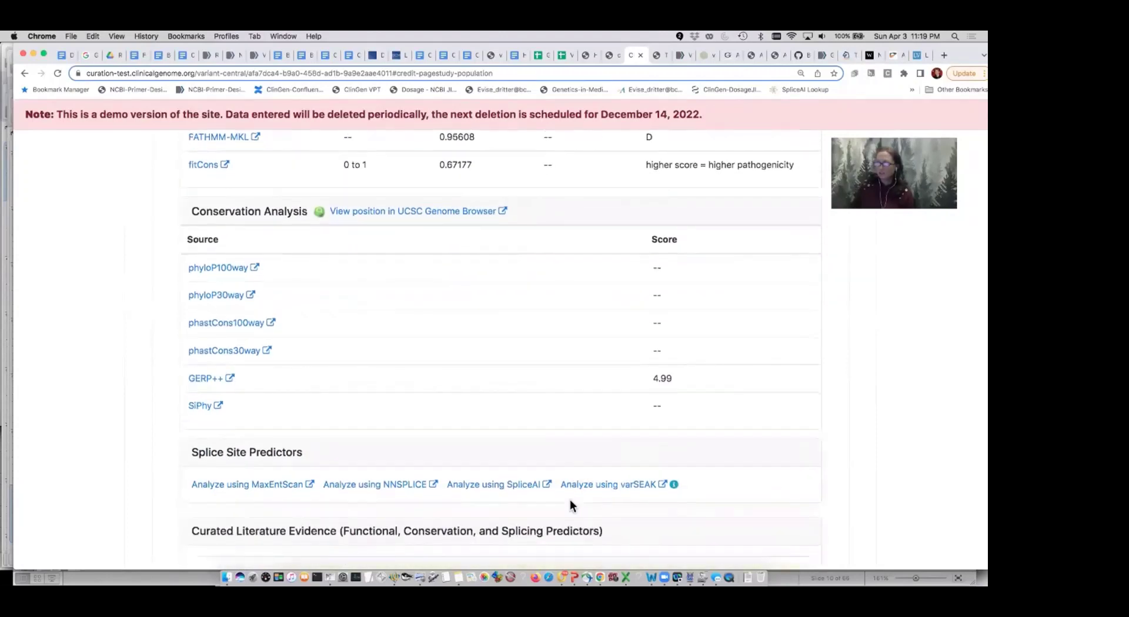
pyautogui.scroll(-2, 570, 500)
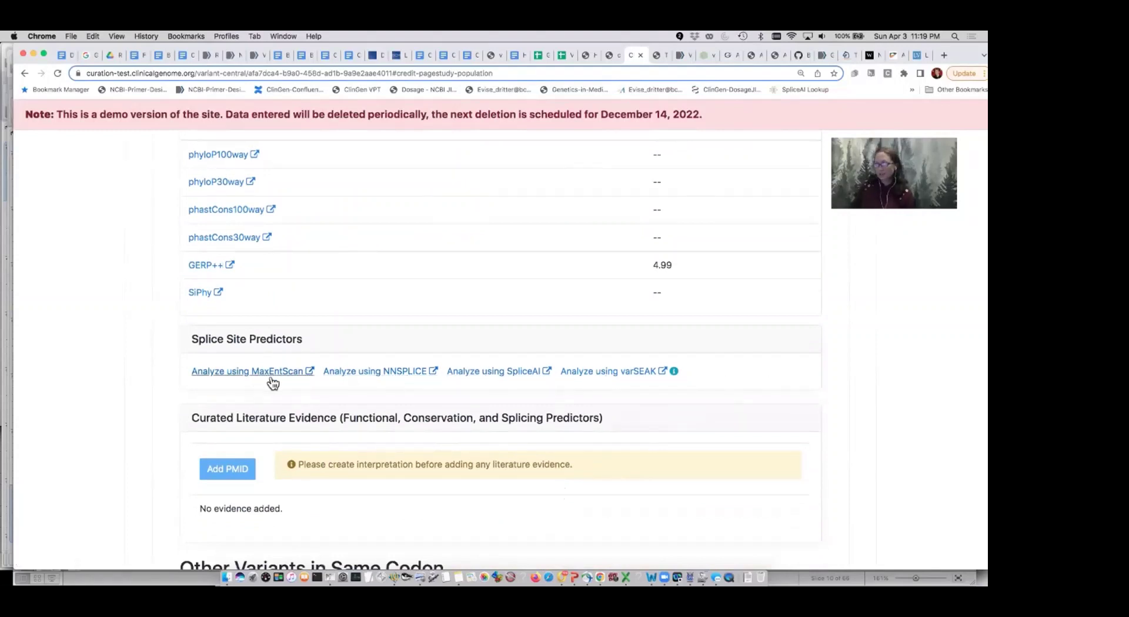
pyautogui.scroll(-3, 713, 431)
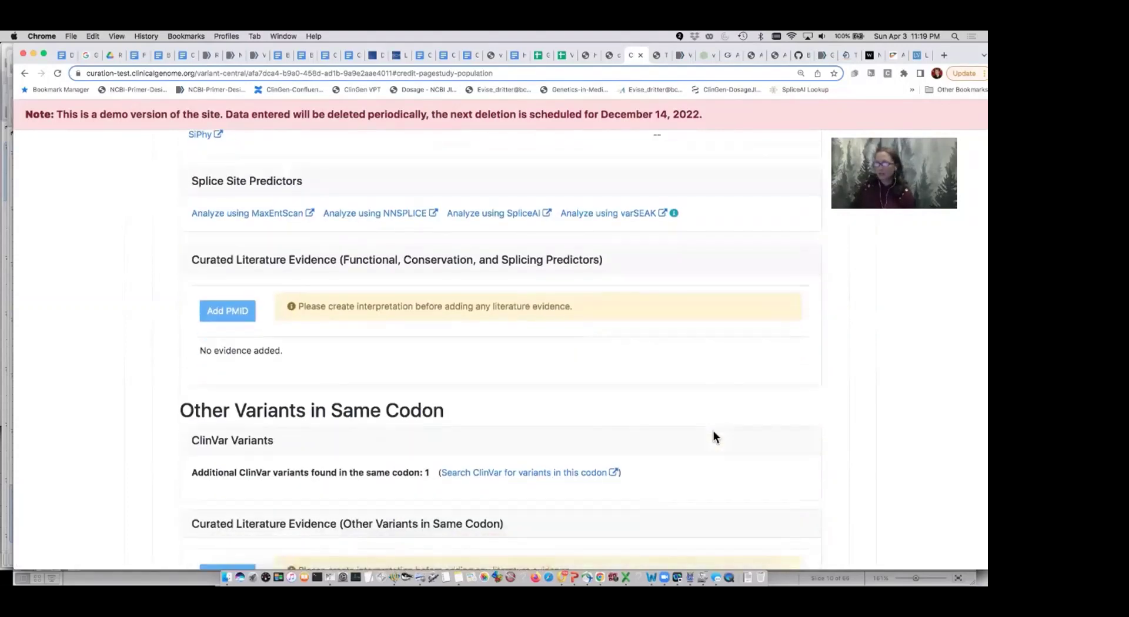
pyautogui.scroll(-1, 713, 433)
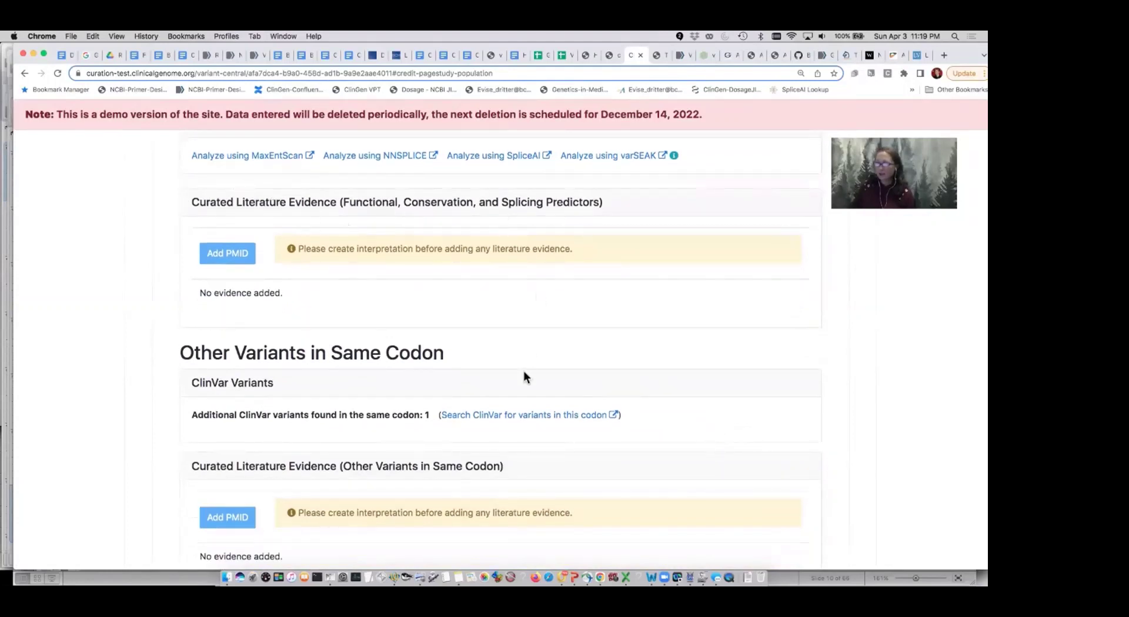
pyautogui.scroll(-2, 529, 372)
pyautogui.scroll(-2, 598, 382)
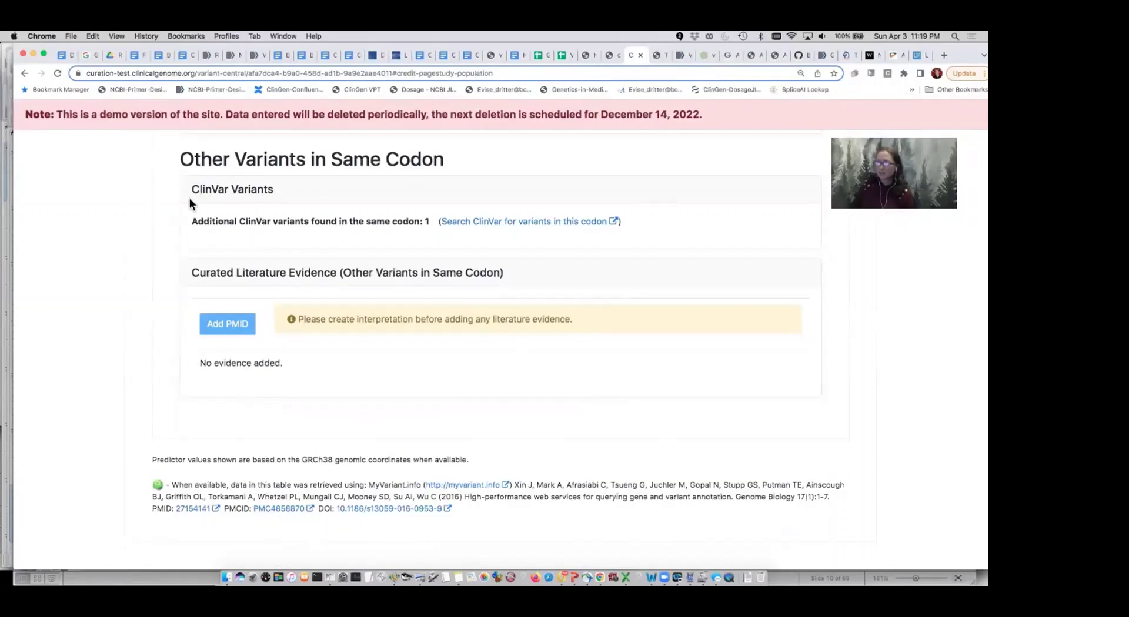
# Show the Loss of Function evidence with the null variant analysis for the variant
pyautogui.scroll(10, 648, 397)
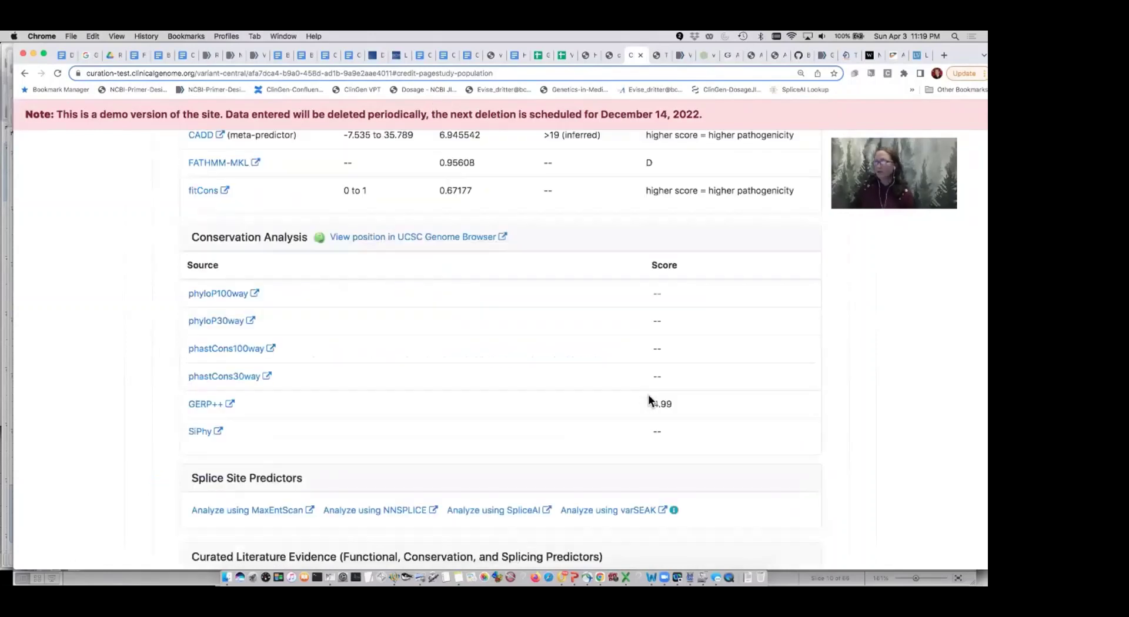
pyautogui.scroll(10, 654, 399)
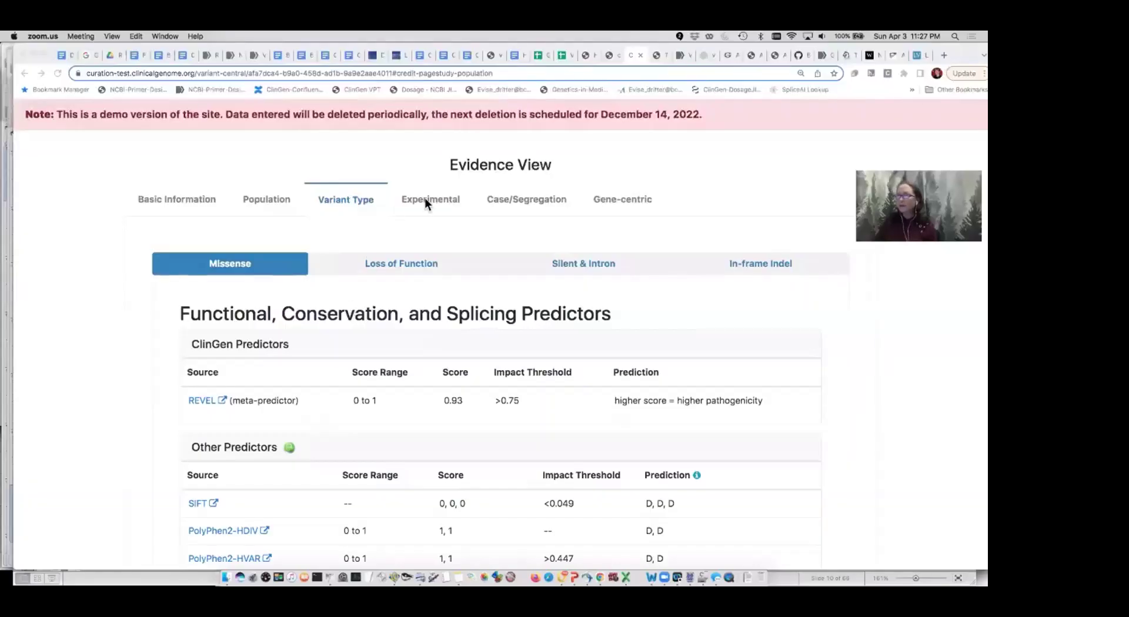
pyautogui.click(412, 264)
pyautogui.click(411, 263)
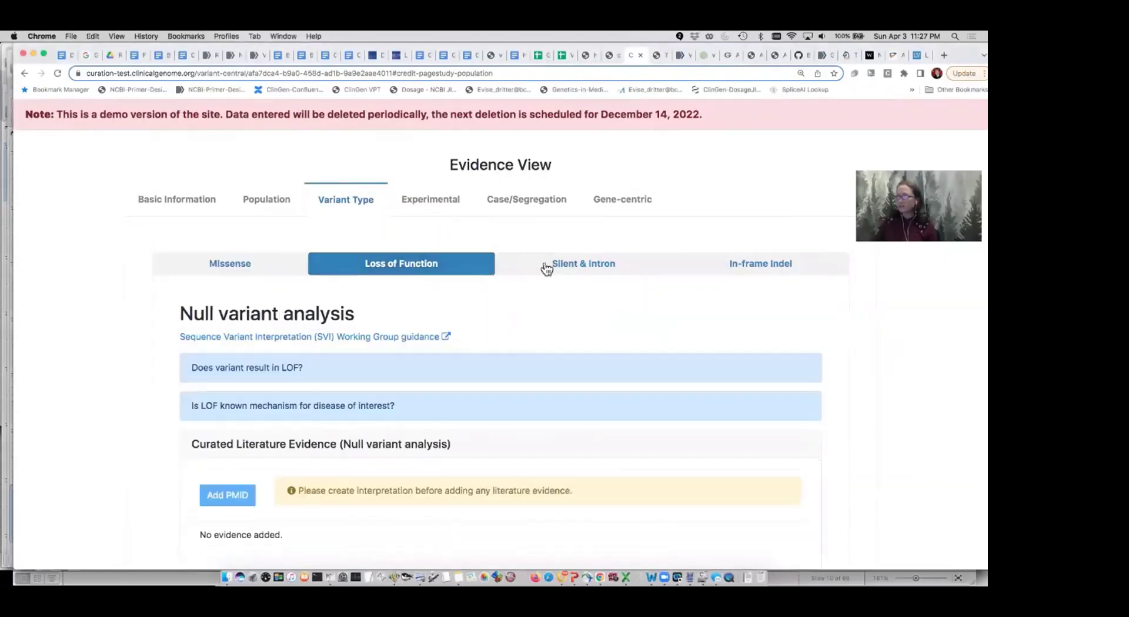
# View the Silent & Intron and In-frame Indel evidence for the variant, and return to the Missense evidence
pyautogui.click(632, 271)
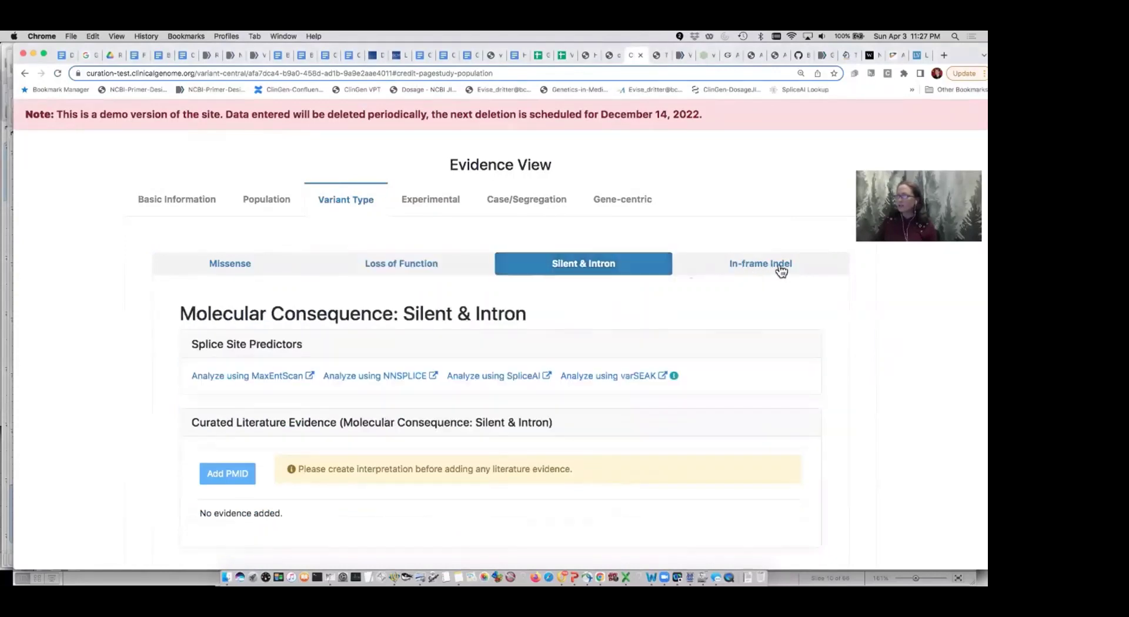
pyautogui.click(777, 270)
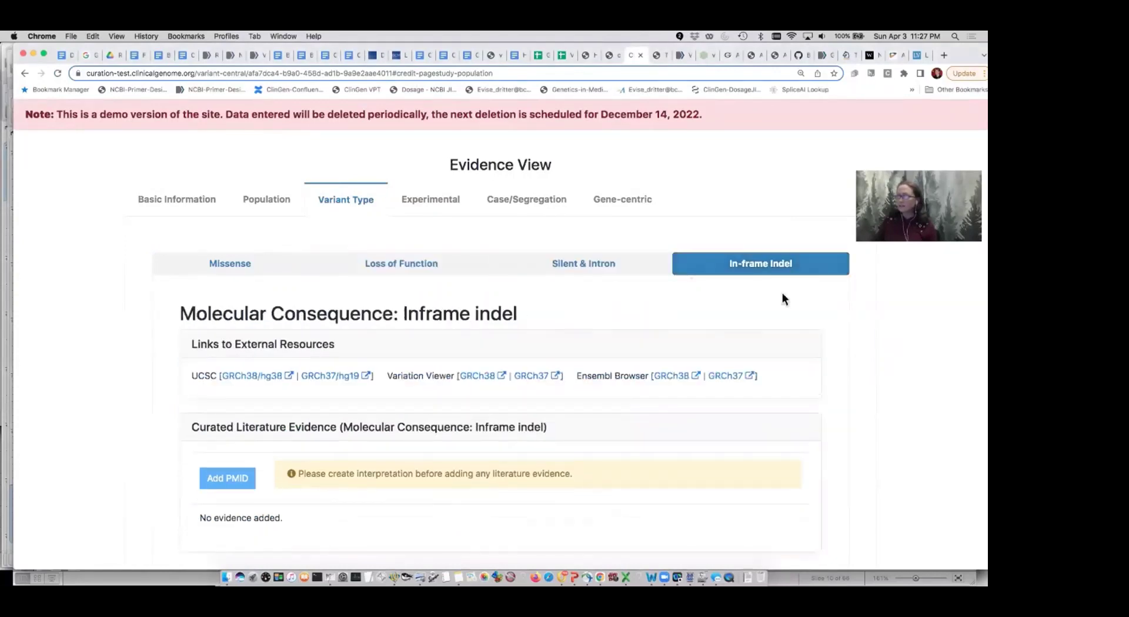
pyautogui.click(256, 271)
# Review the variant's Experimental evidence, covering the hotspot or functional domain and experimental studies sections
pyautogui.click(425, 206)
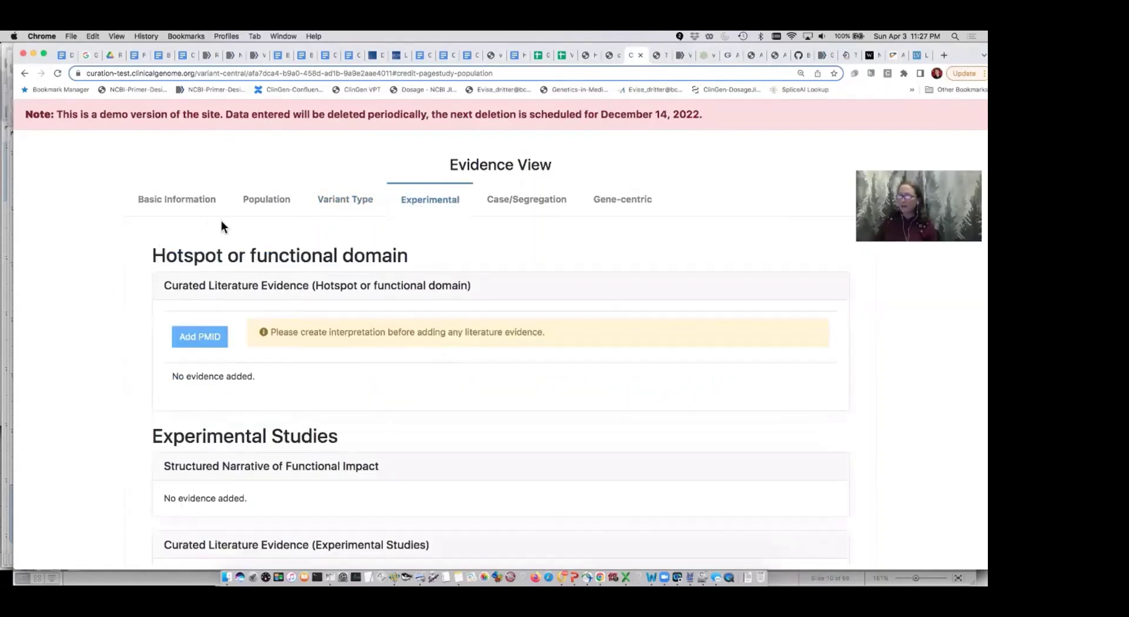
pyautogui.scroll(-1, 456, 389)
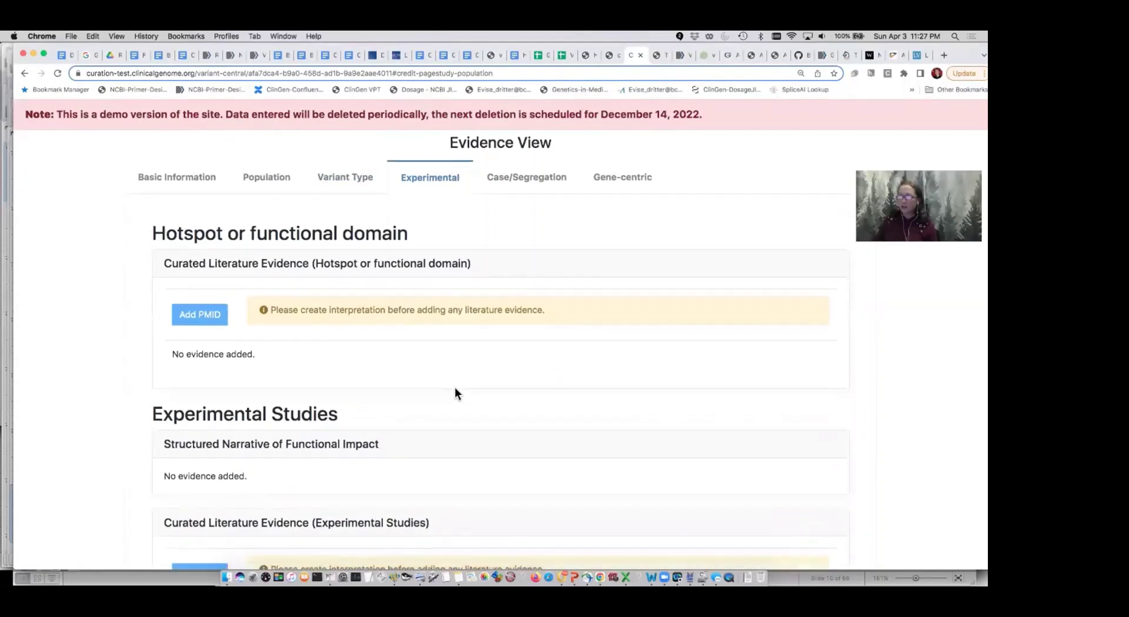
pyautogui.scroll(-3, 455, 388)
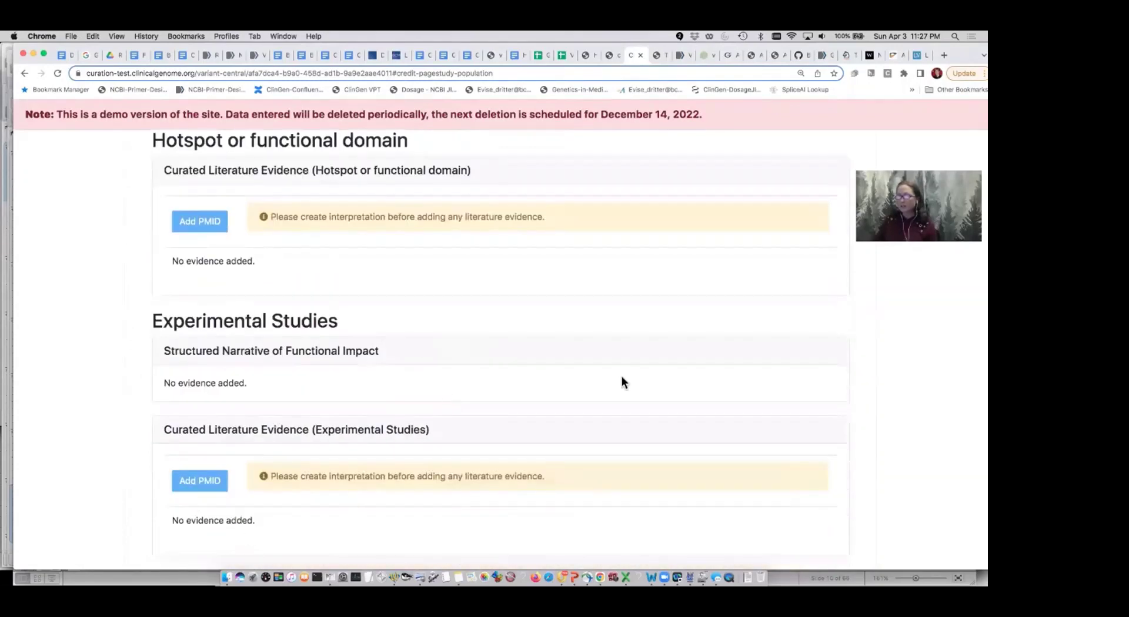
pyautogui.scroll(10, 619, 377)
pyautogui.scroll(-5, 614, 377)
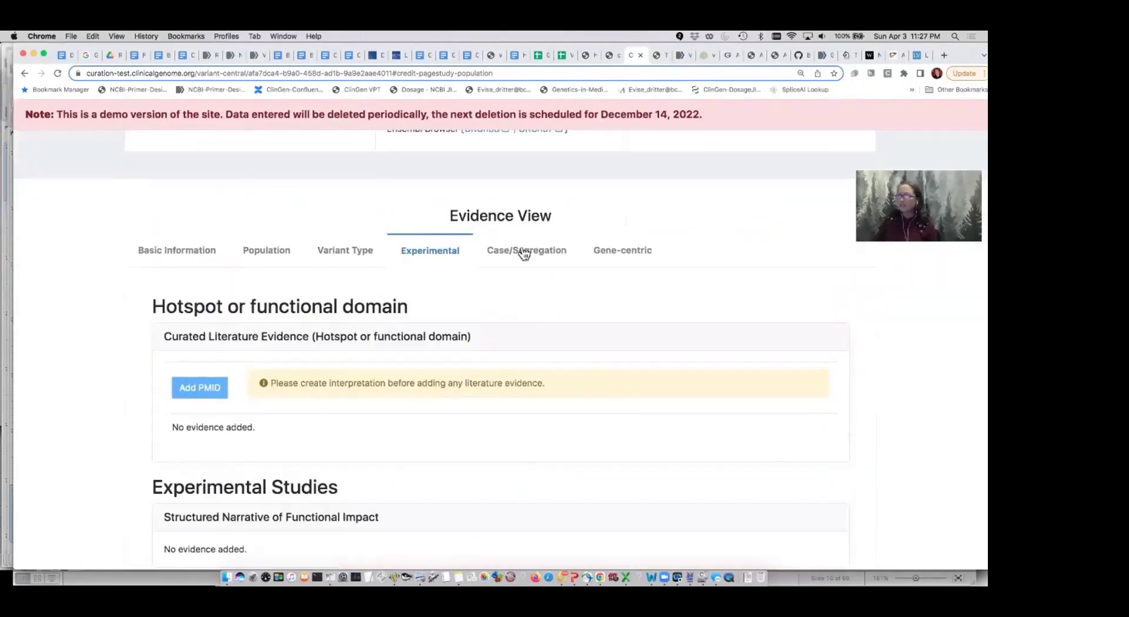
# Review the Case/Segregation evidence sections, including healthy adult observations, case-control, segregation data and de novo occurrence
pyautogui.click(524, 251)
pyautogui.scroll(-2, 500, 346)
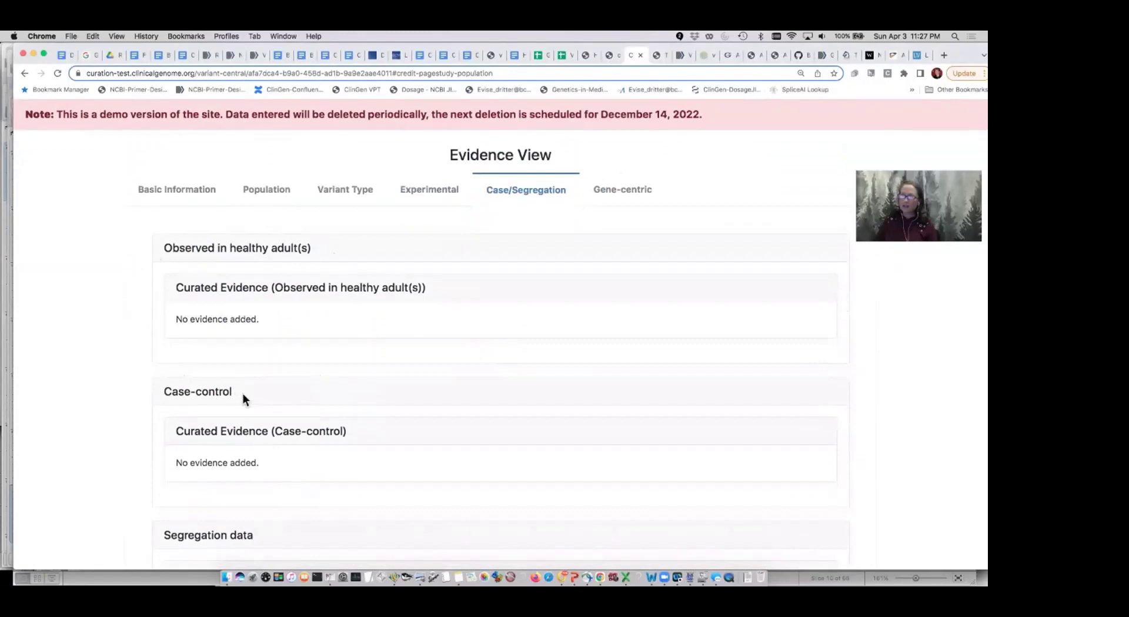
pyautogui.scroll(-6, 255, 397)
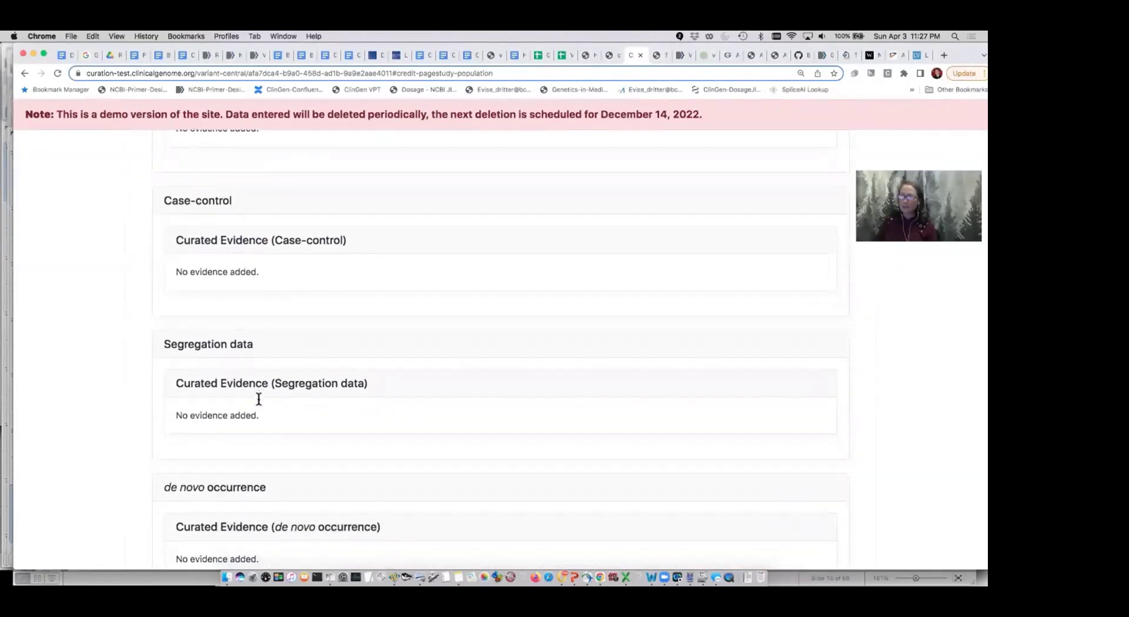
pyautogui.scroll(-2, 532, 404)
pyautogui.scroll(10, 537, 406)
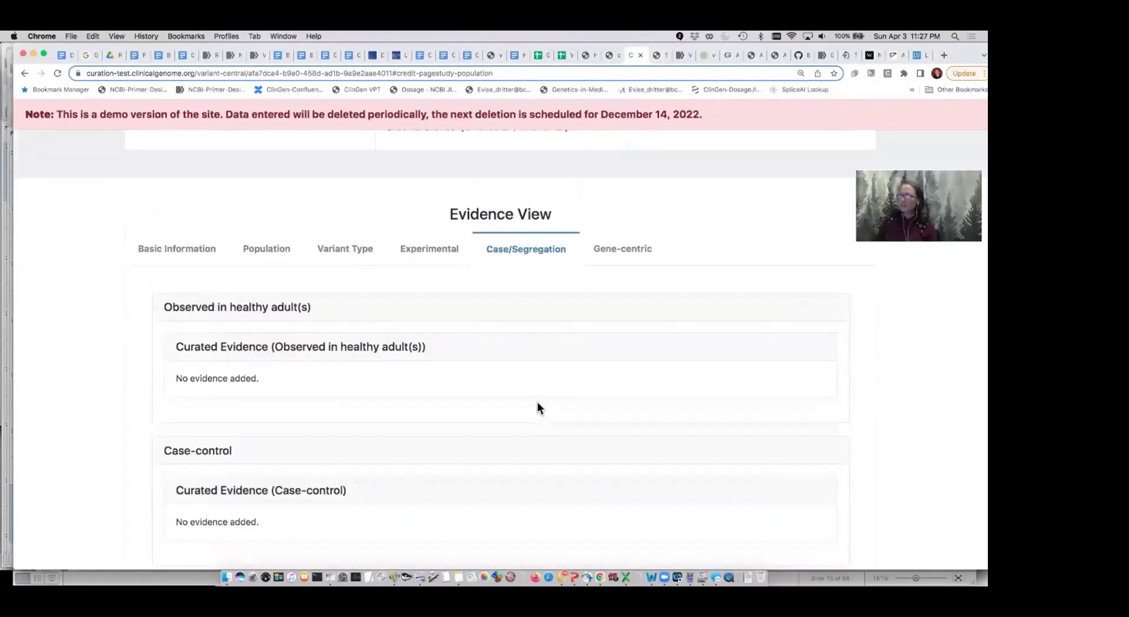
# Examine the Gene-centric evidence, including ExAC constraint scores, other ClinVar variants in the gene, and gene and protein resources
pyautogui.click(612, 272)
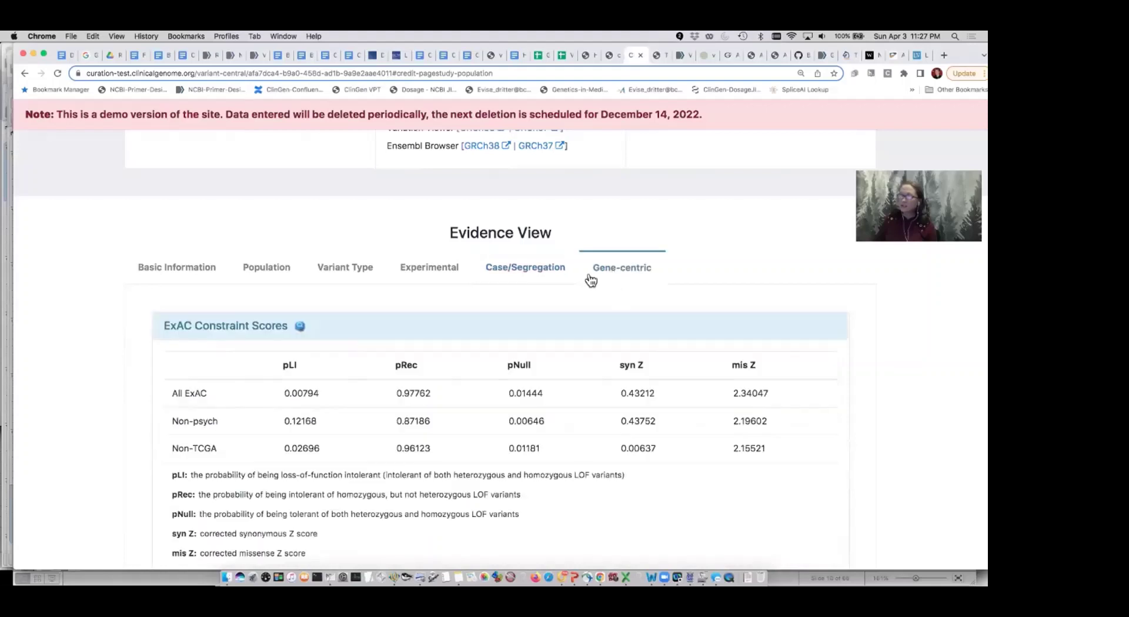
pyautogui.scroll(-2, 799, 411)
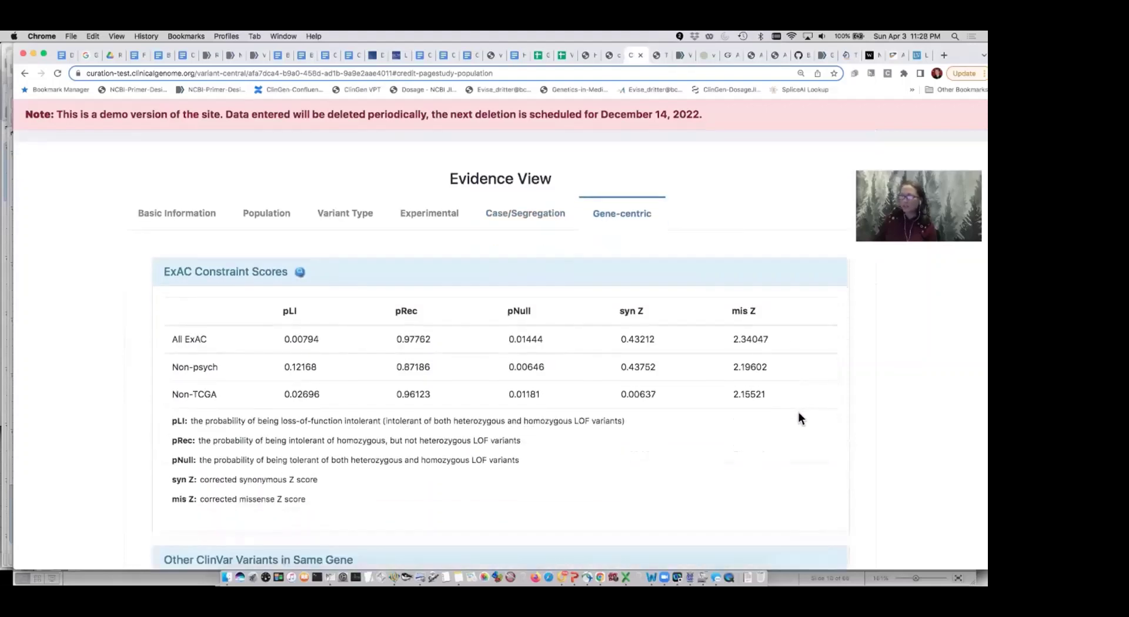
pyautogui.scroll(-4, 799, 419)
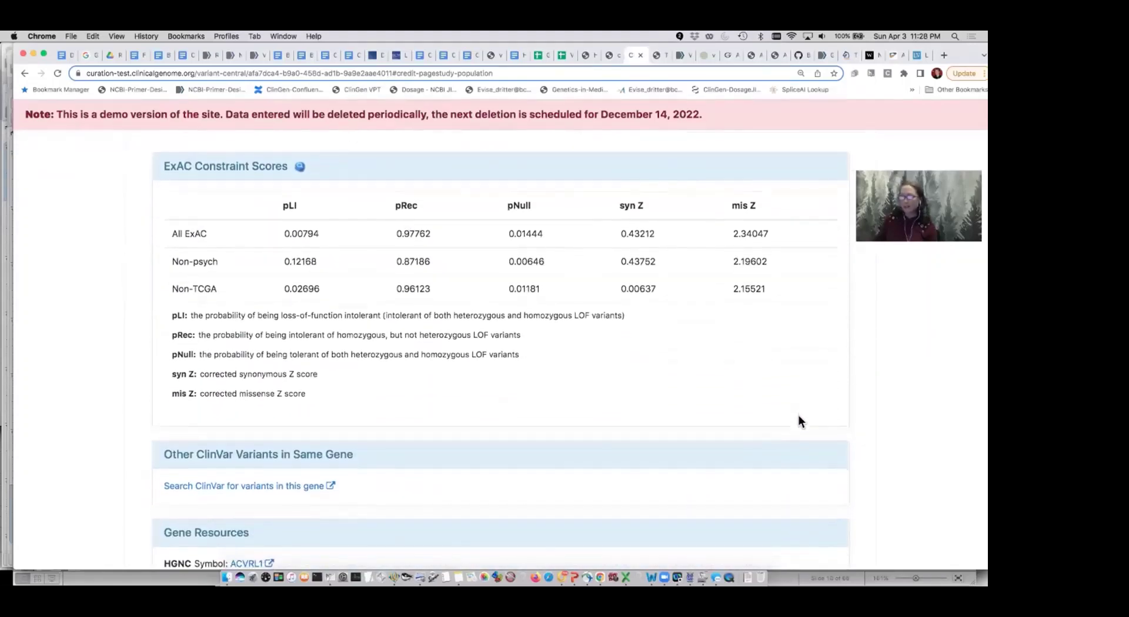
pyautogui.scroll(-6, 799, 416)
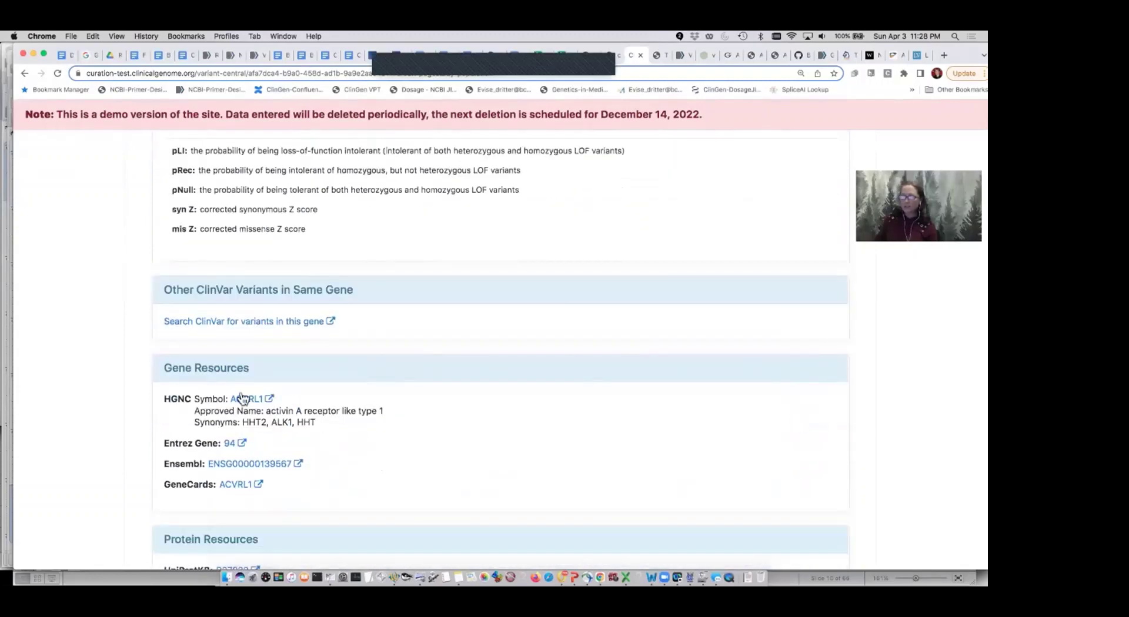
pyautogui.scroll(-4, 335, 503)
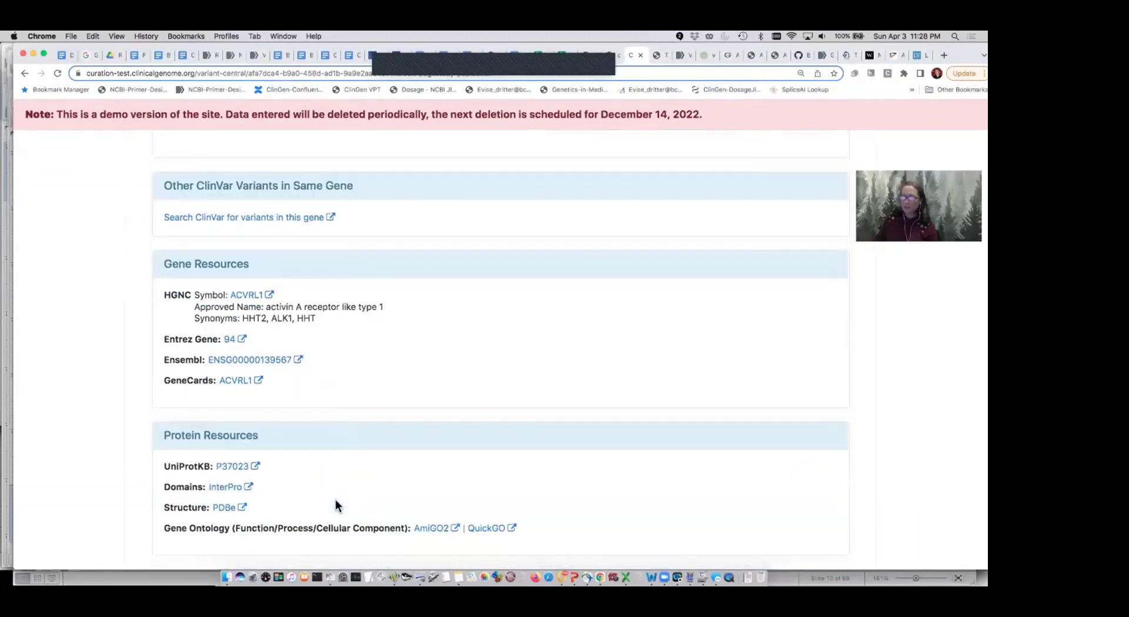
pyautogui.scroll(10, 406, 489)
pyautogui.scroll(3, 406, 484)
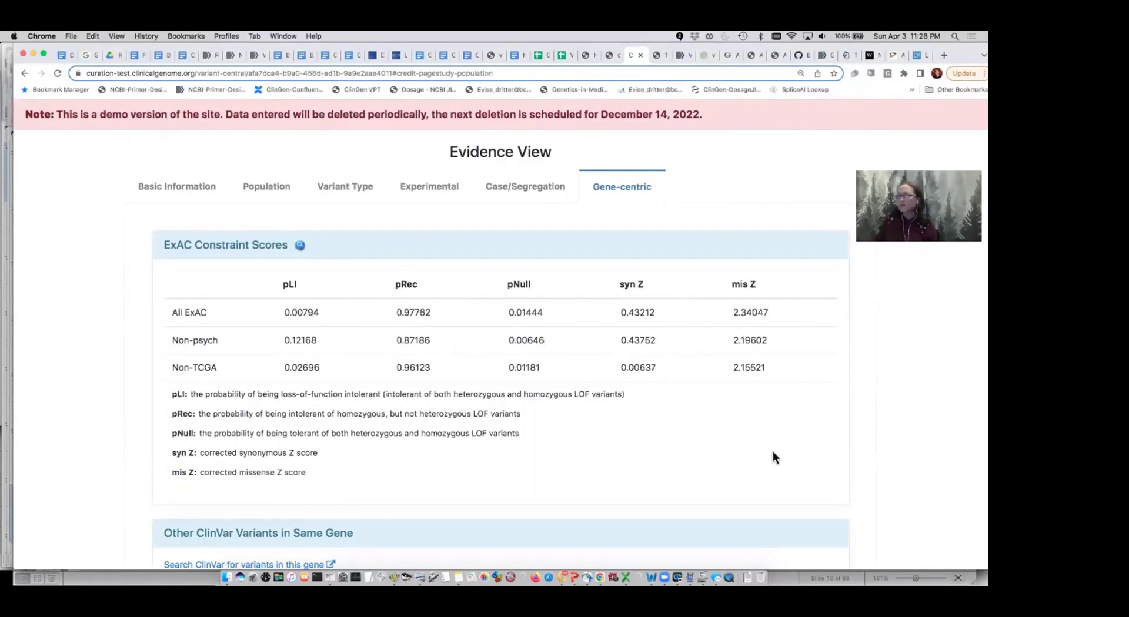
# Create a new interpretation for the variant and agree to the submission policy terms
pyautogui.scroll(3, 773, 457)
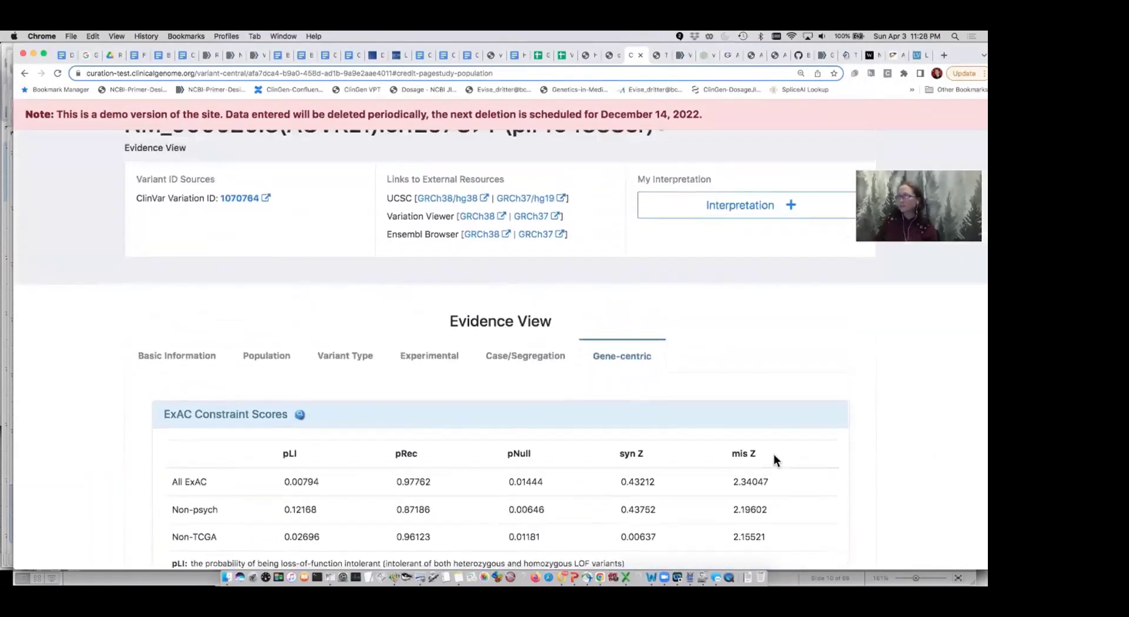
pyautogui.scroll(1, 773, 458)
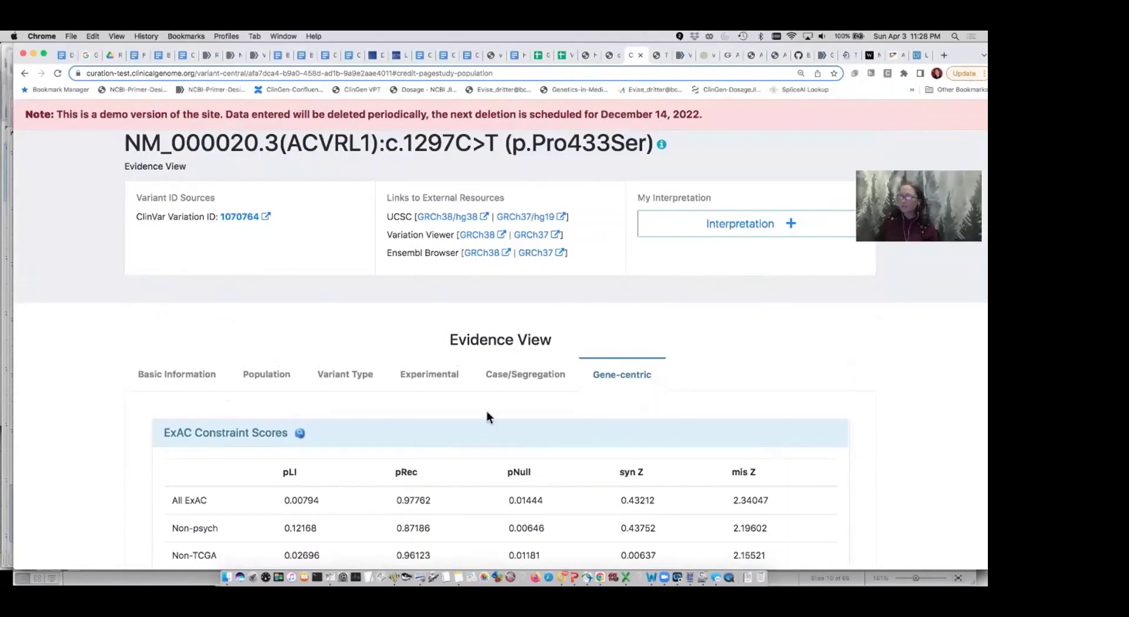
pyautogui.scroll(1, 770, 381)
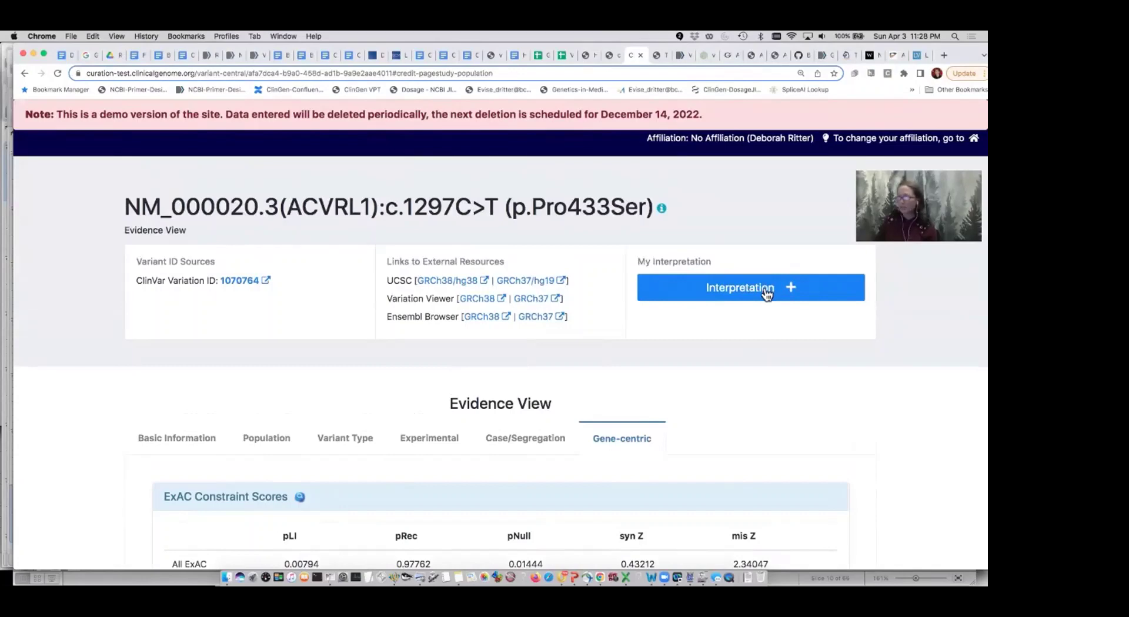
pyautogui.click(766, 294)
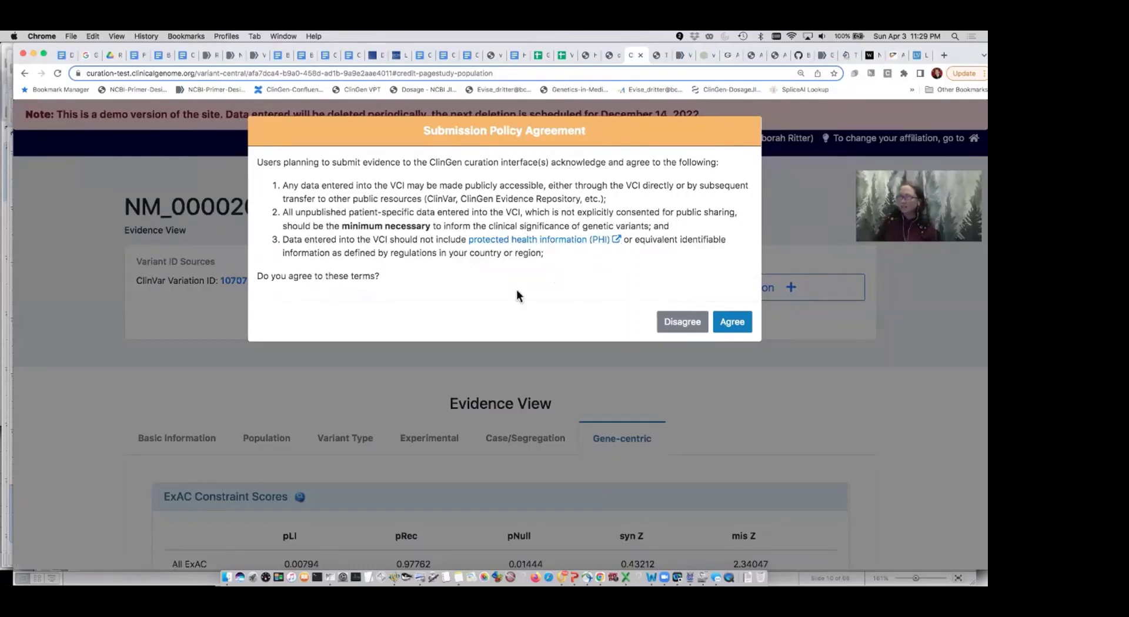
pyautogui.click(731, 321)
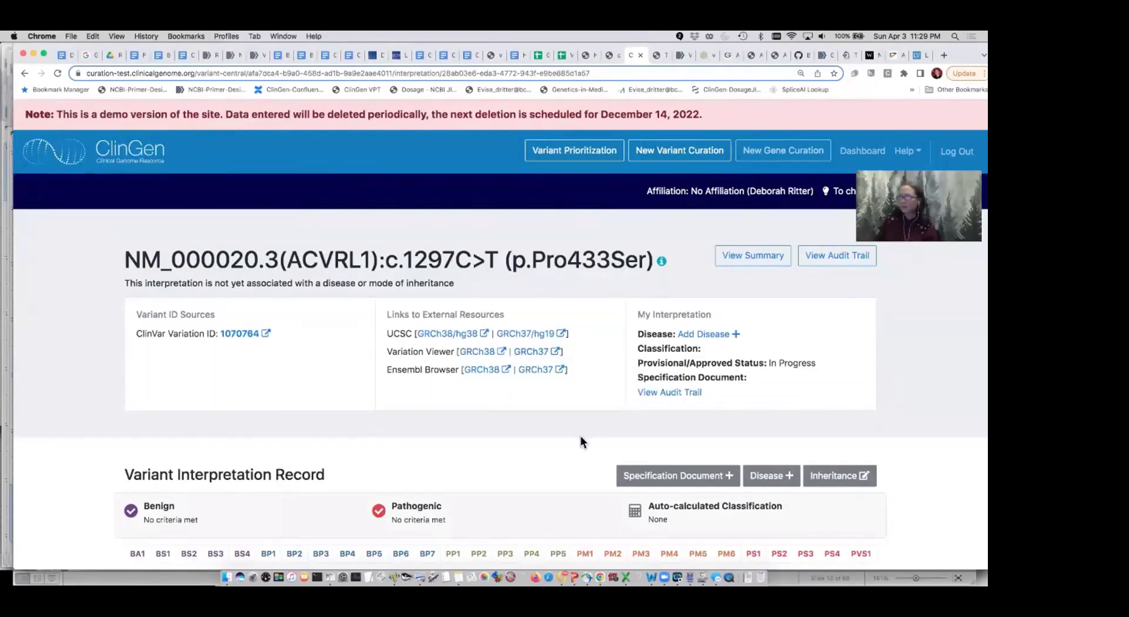
# Go to the PM2 criterion from the interpretation's criteria codes and review the population criteria evaluation for BA1, BS1 and PM2
pyautogui.scroll(-3, 907, 413)
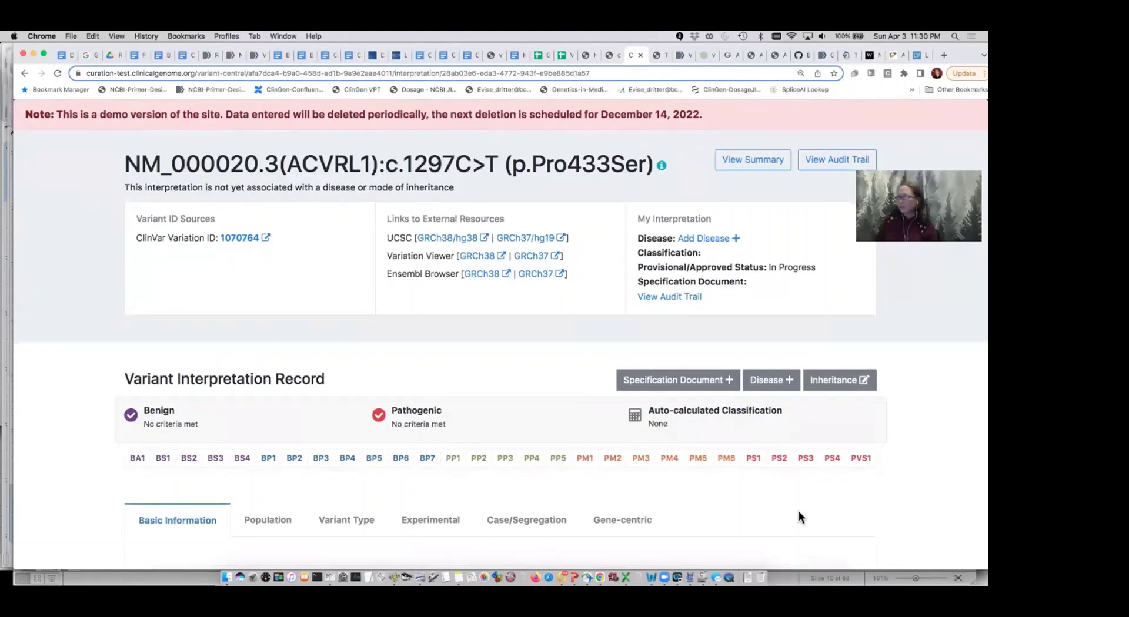
pyautogui.scroll(-1, 798, 512)
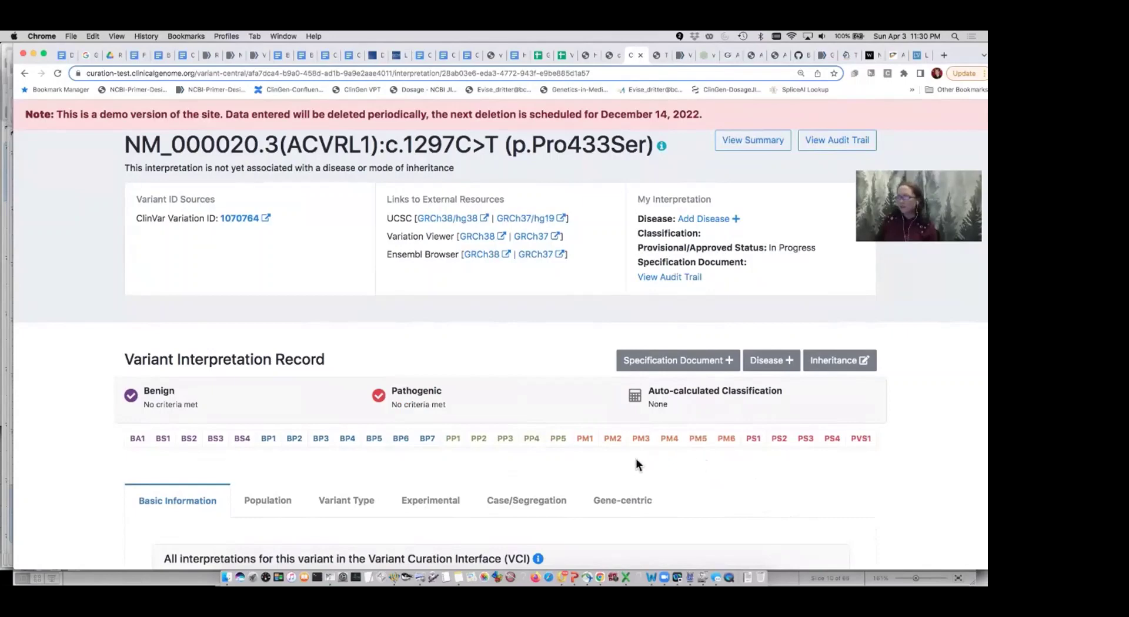
pyautogui.click(612, 440)
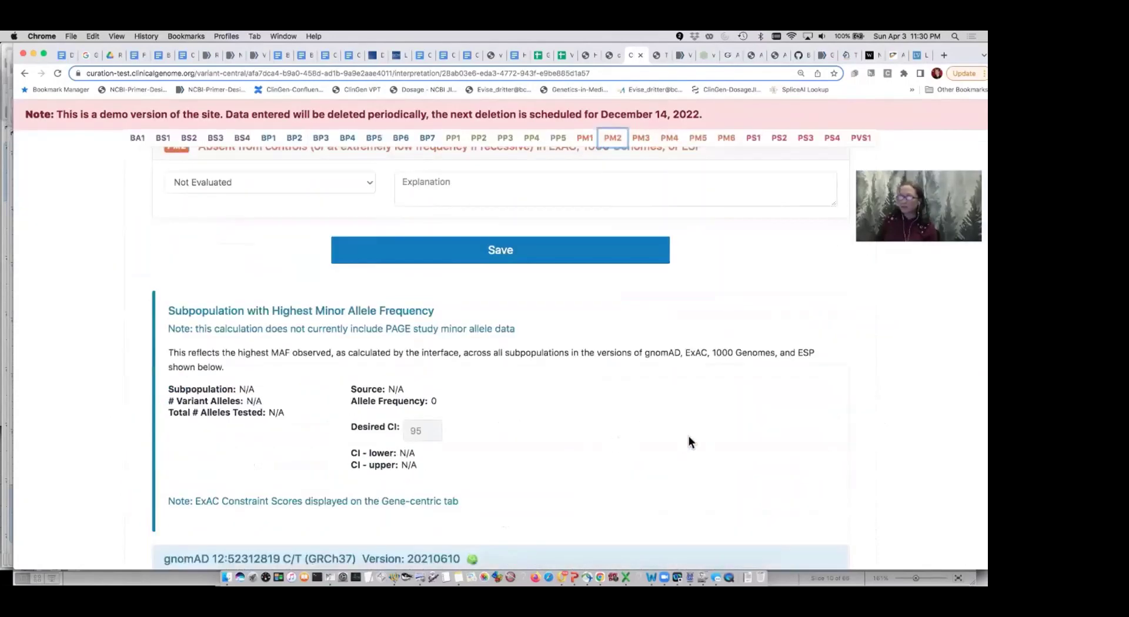
pyautogui.scroll(2, 687, 441)
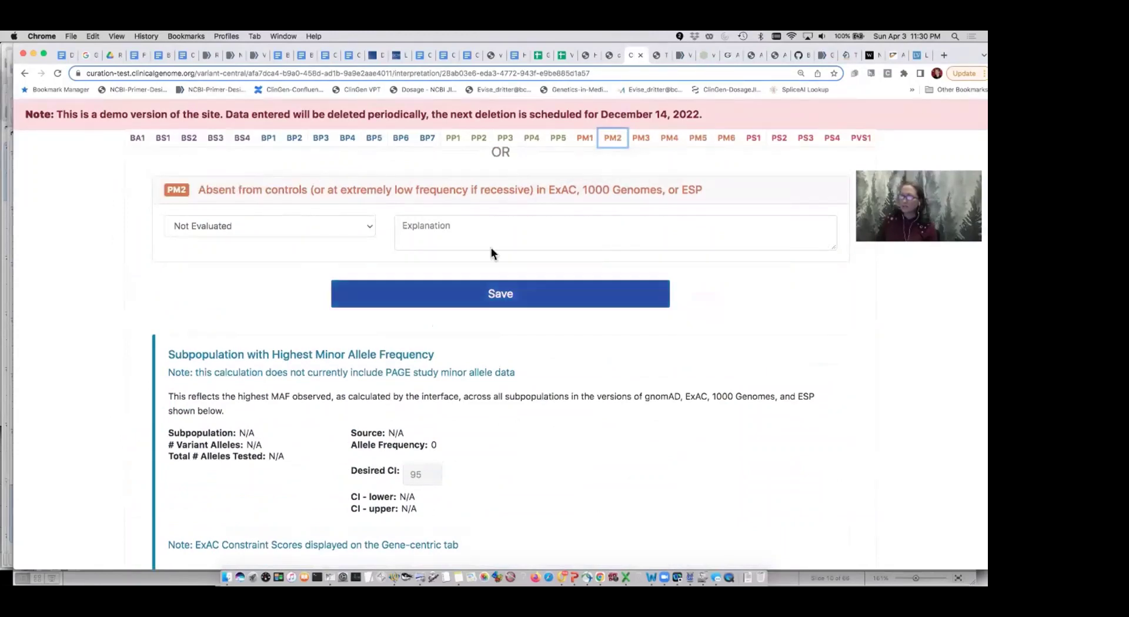
pyautogui.scroll(15, 690, 435)
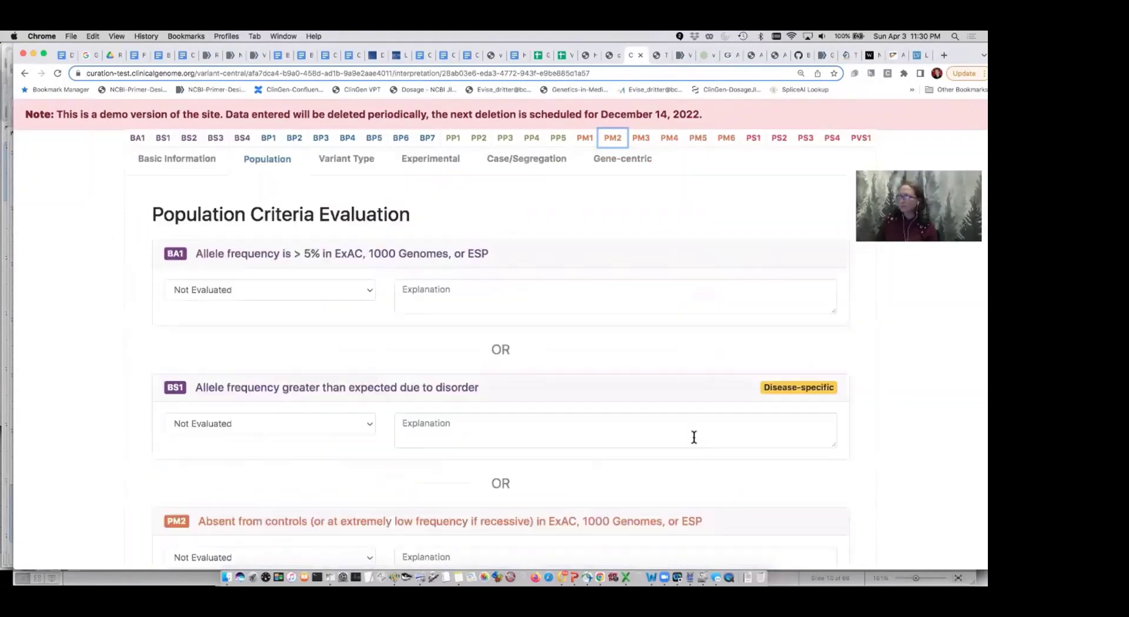
pyautogui.scroll(-1, 700, 441)
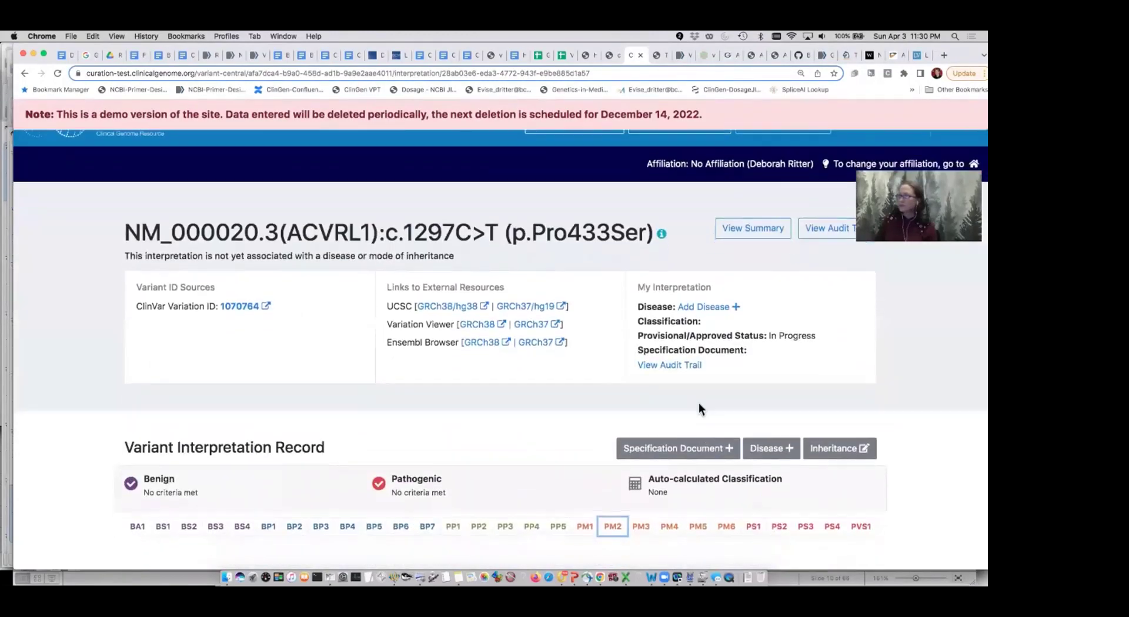
# For the interpretation's disease, find hereditary hemorrhagic telangiectasia in OLS's Mondo Disease Ontology and copy its MONDO ID
pyautogui.click(710, 308)
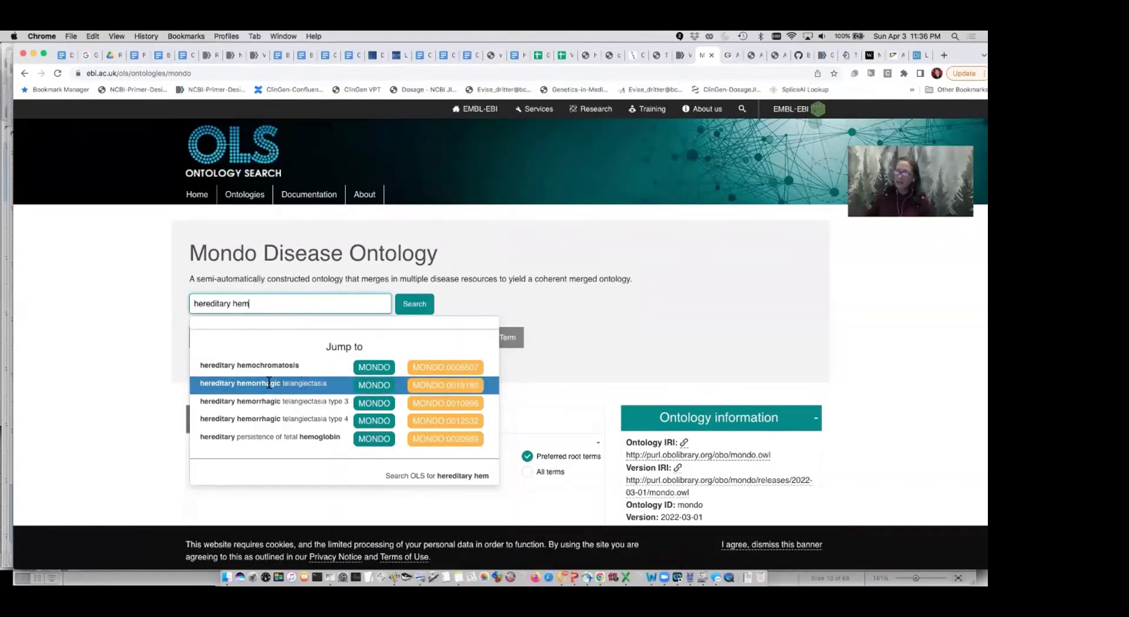
pyautogui.click(438, 387)
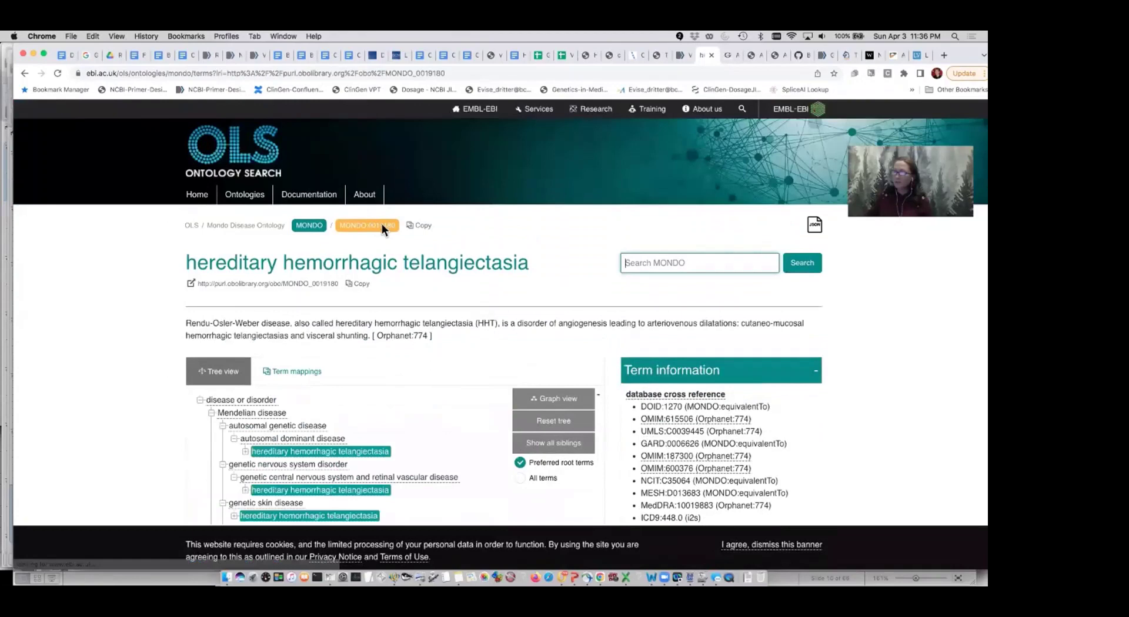
pyautogui.click(418, 226)
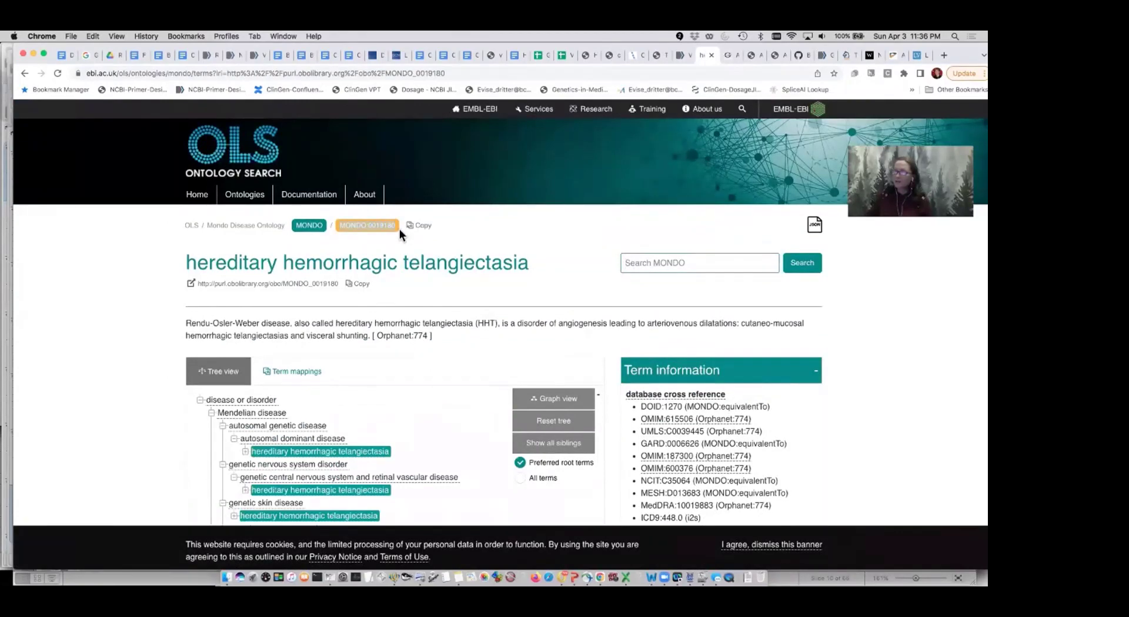
# Back in the Variant Curation Interface, retrieve the disease term for MONDO:0019180 and save it to the interpretation
pyautogui.click(635, 56)
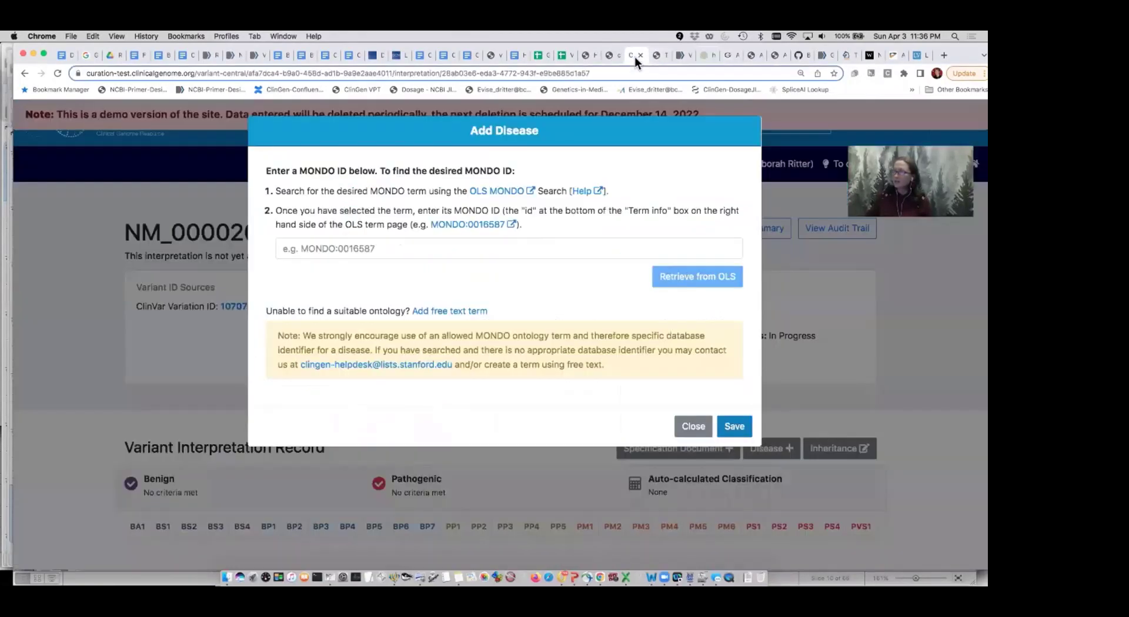
pyautogui.click(346, 250)
pyautogui.press('super+v')
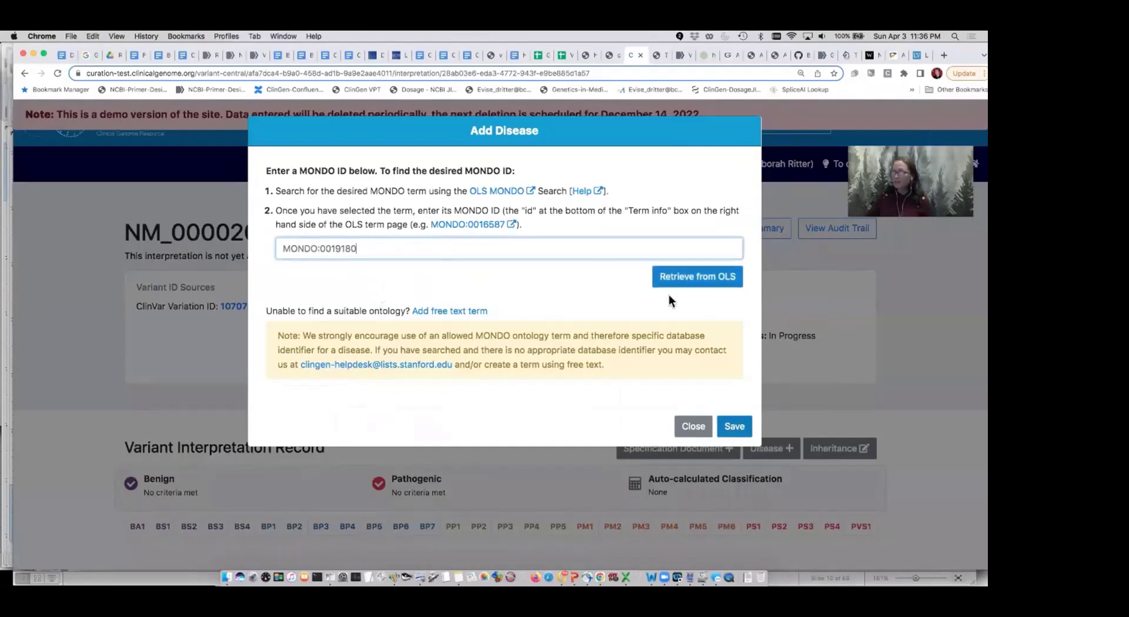
pyautogui.click(685, 281)
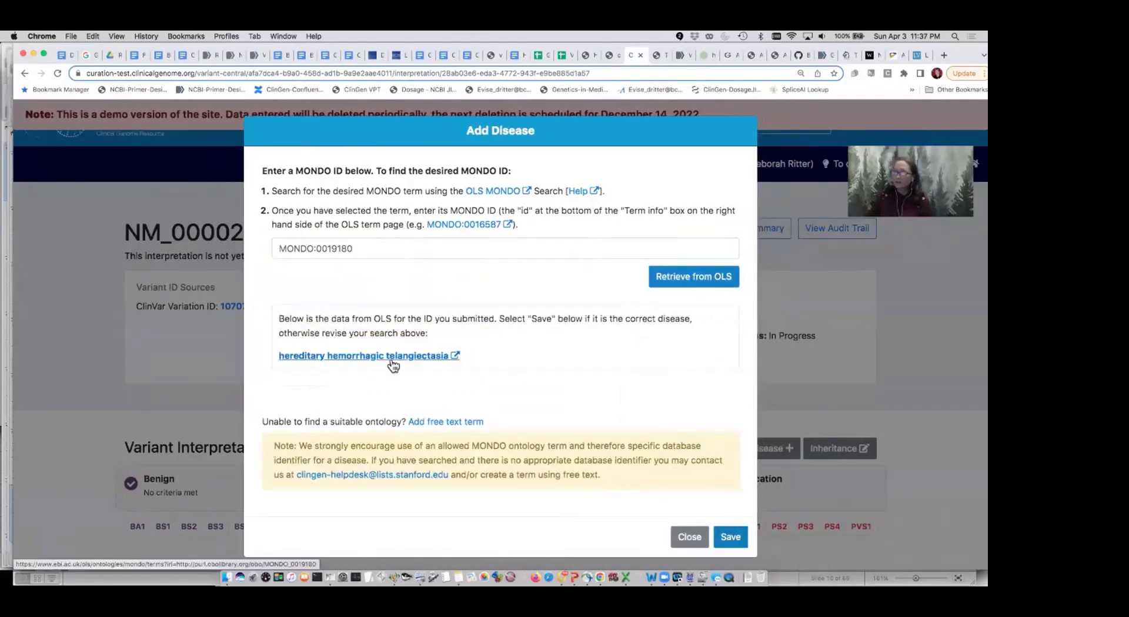
pyautogui.click(728, 537)
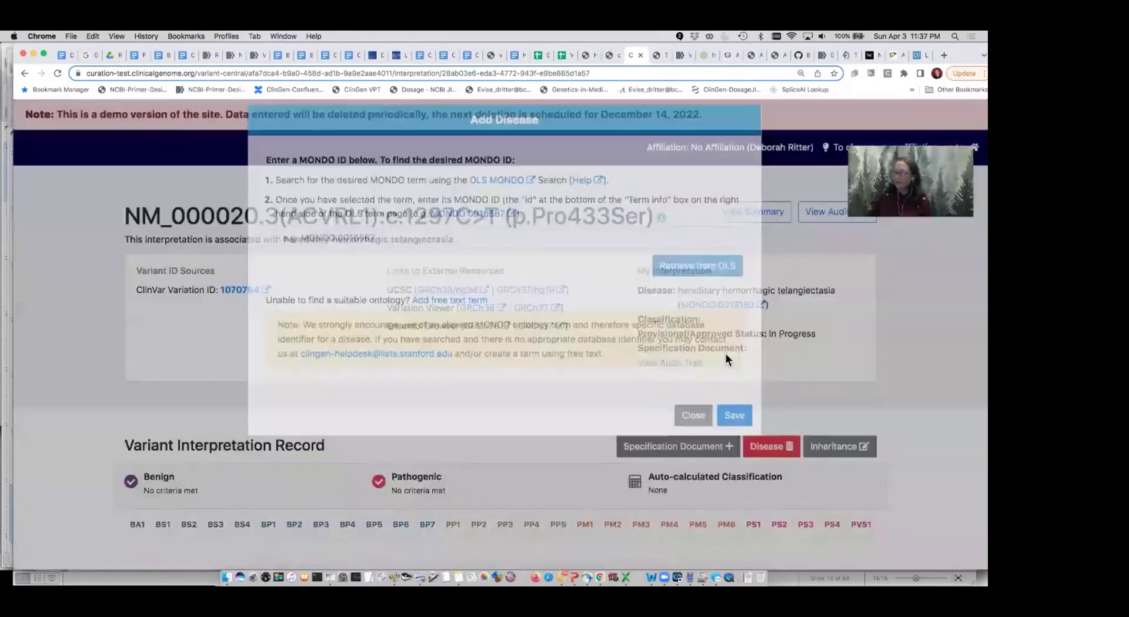
pyautogui.scroll(-10, 745, 374)
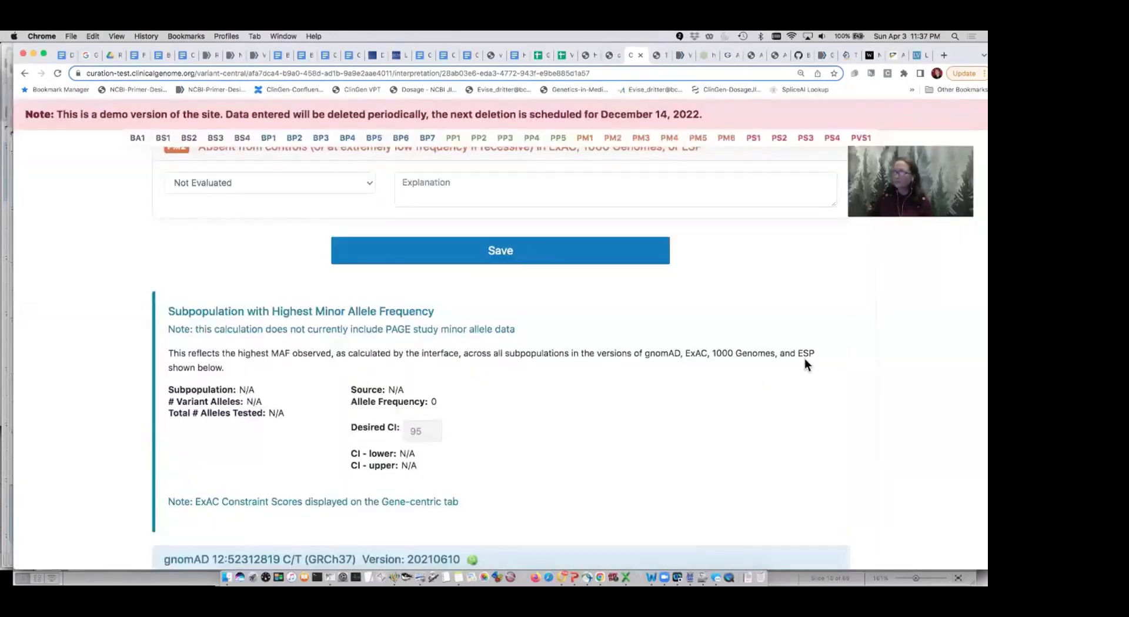
pyautogui.scroll(15, 803, 363)
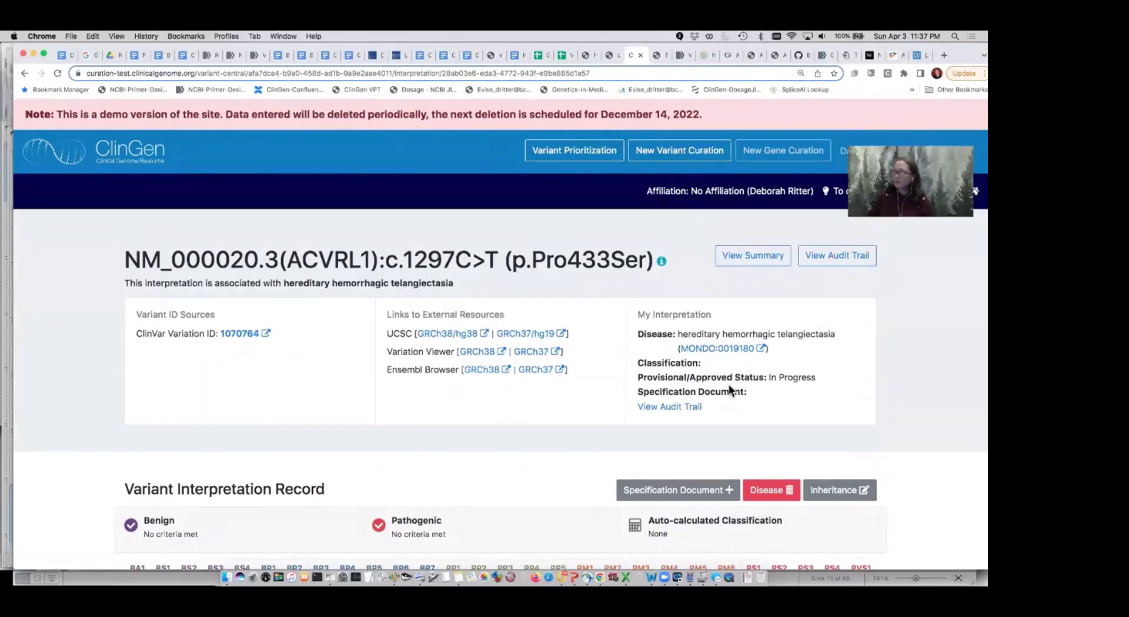
# Associate the interpretation with autosomal dominant inheritance (HP:0000006), leaving the adjective unselected, and save
pyautogui.scroll(-2, 813, 407)
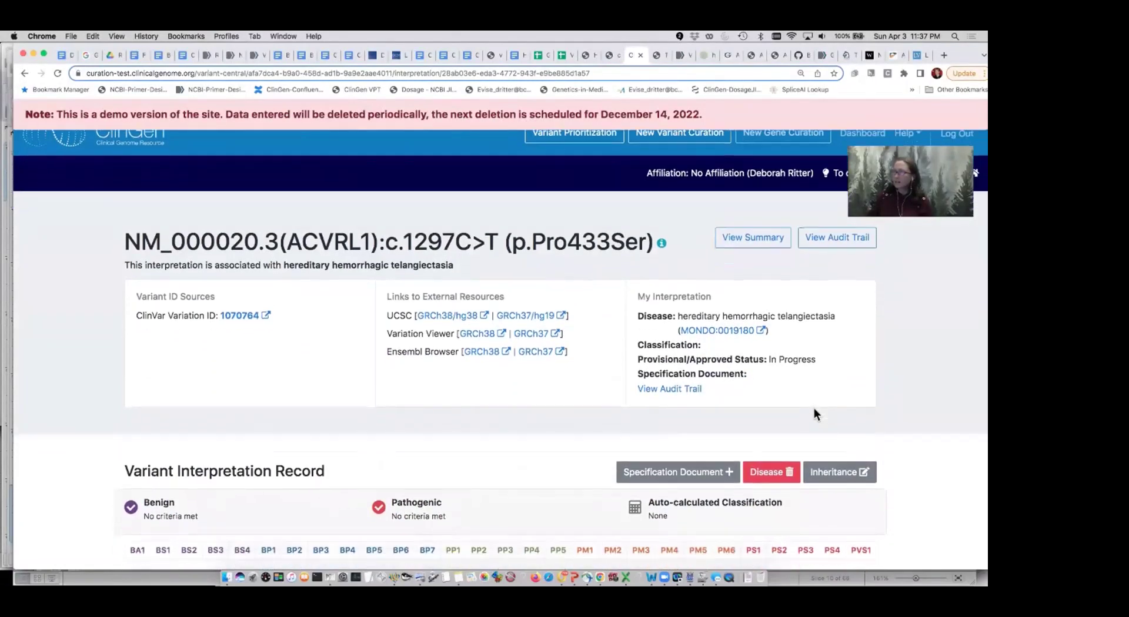
pyautogui.scroll(-3, 814, 408)
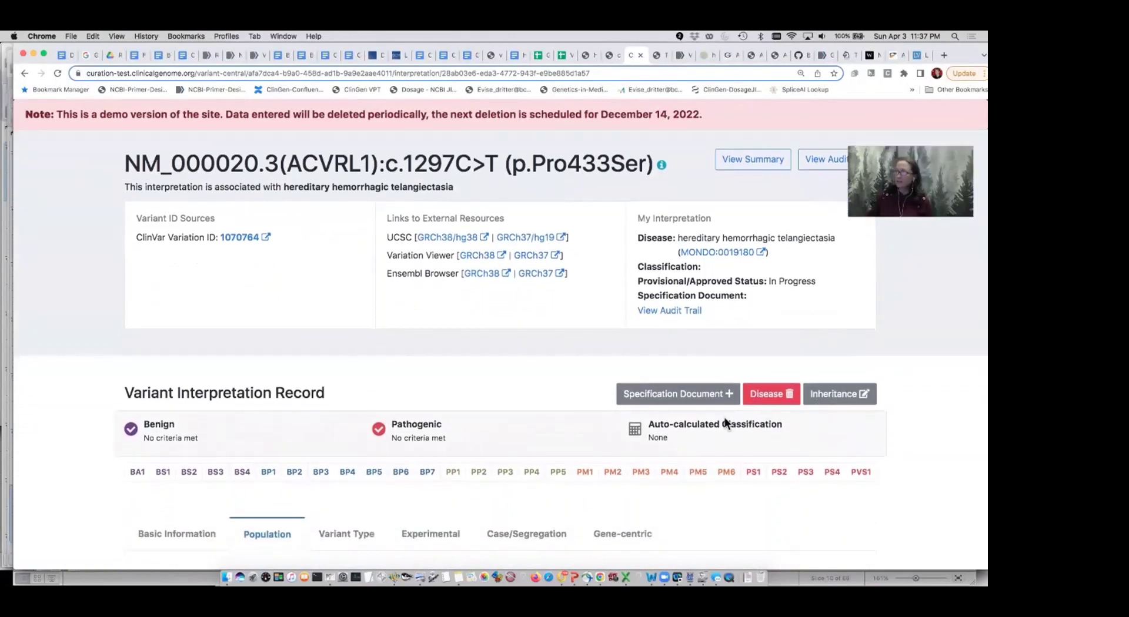
pyautogui.scroll(-2, 725, 424)
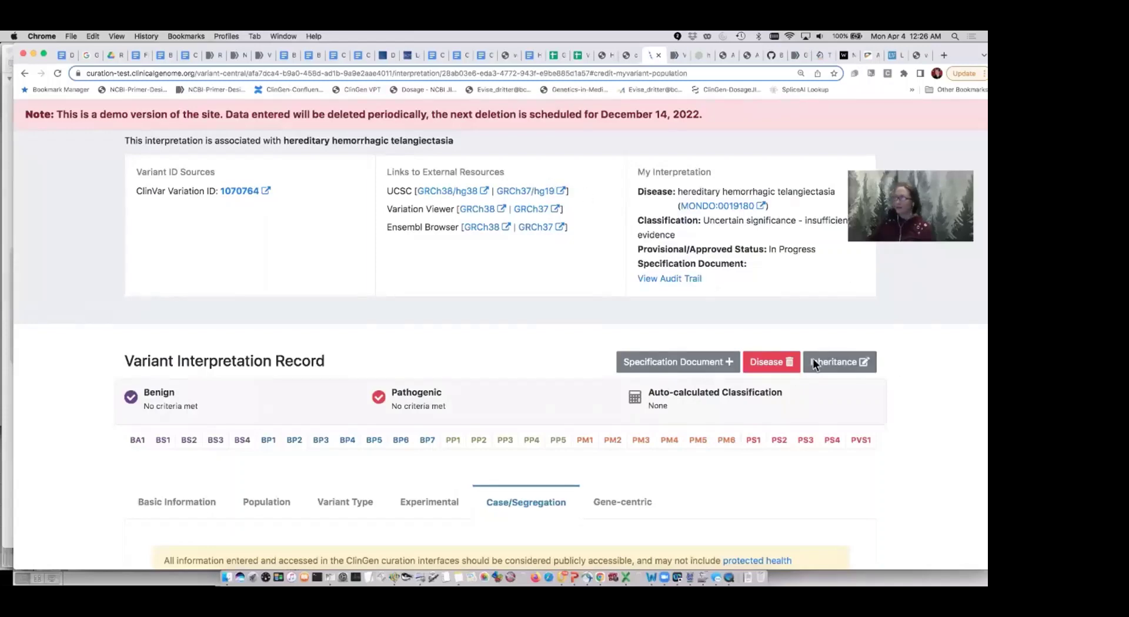
pyautogui.click(834, 362)
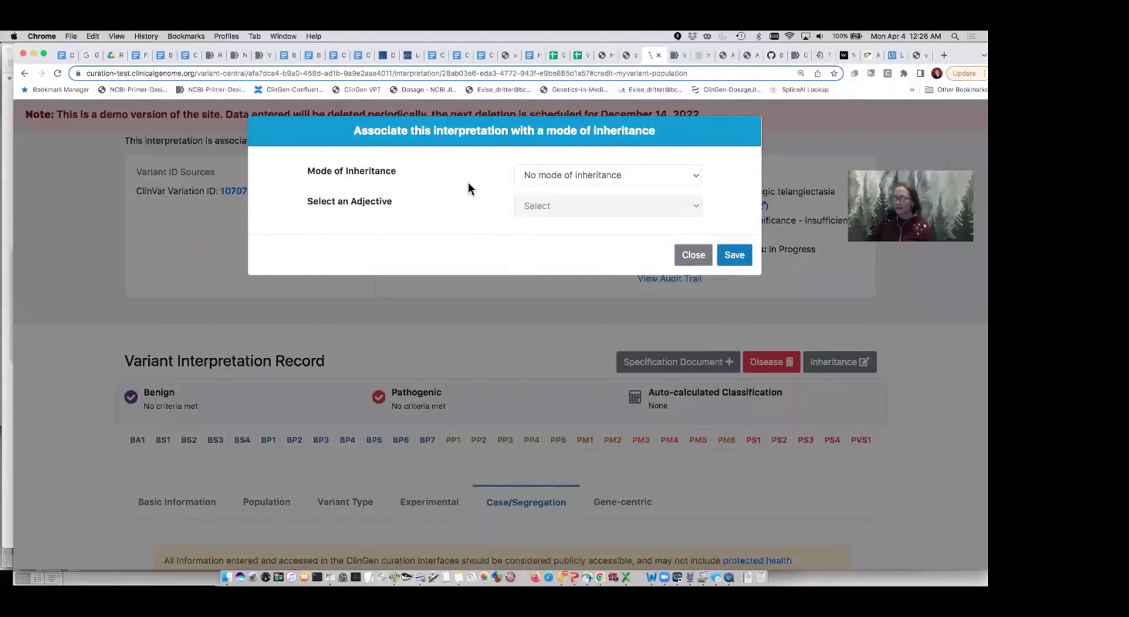
pyautogui.click(618, 176)
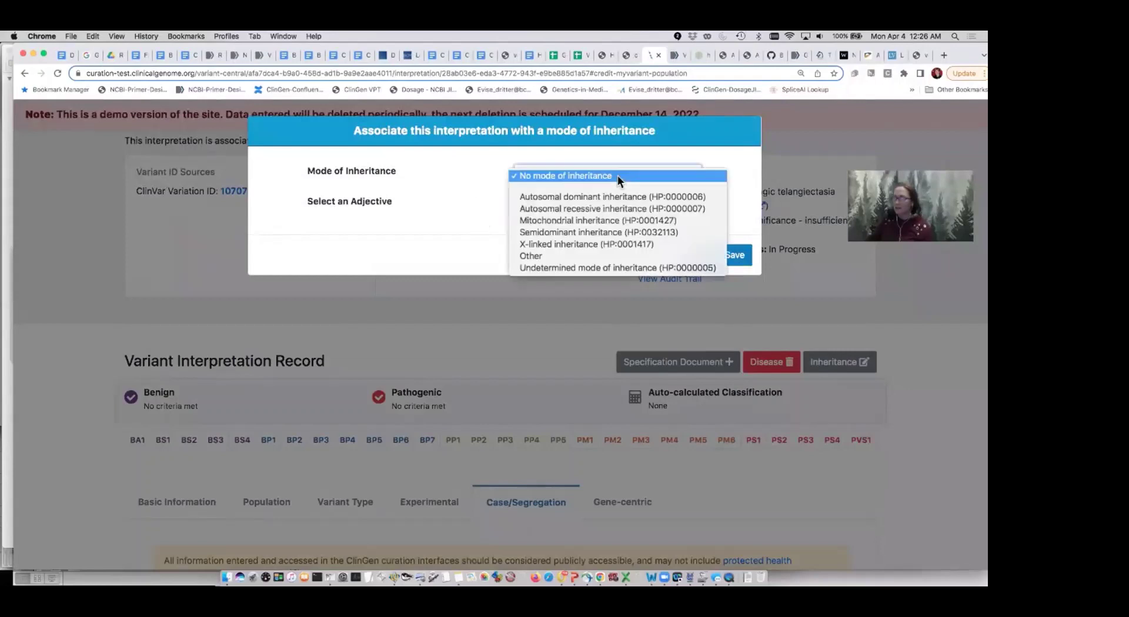
pyautogui.click(641, 196)
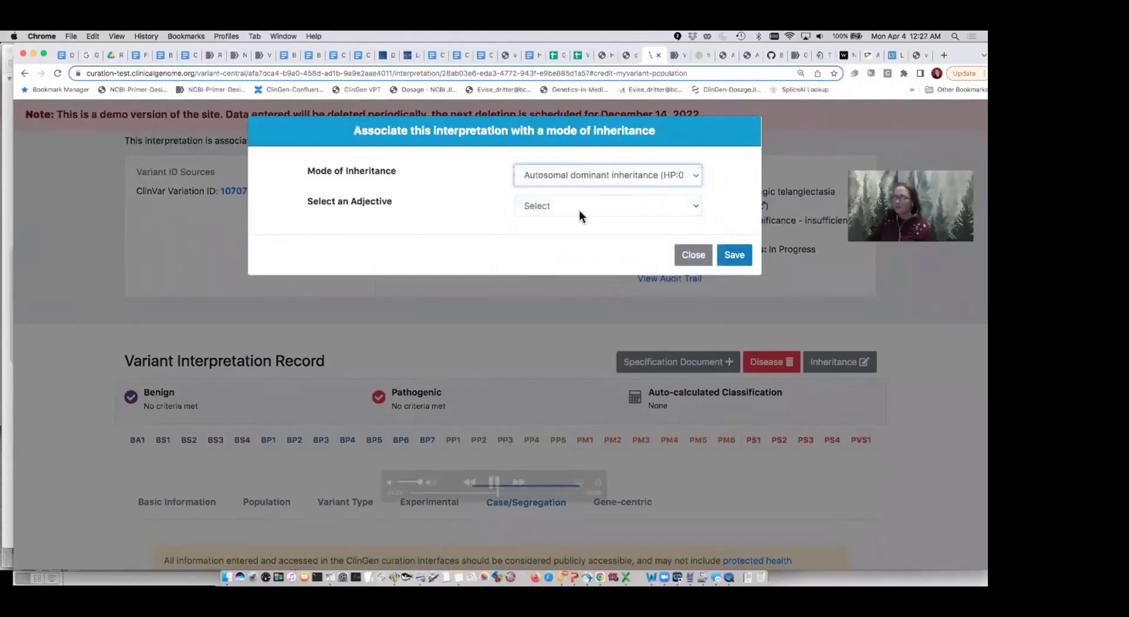
pyautogui.click(644, 206)
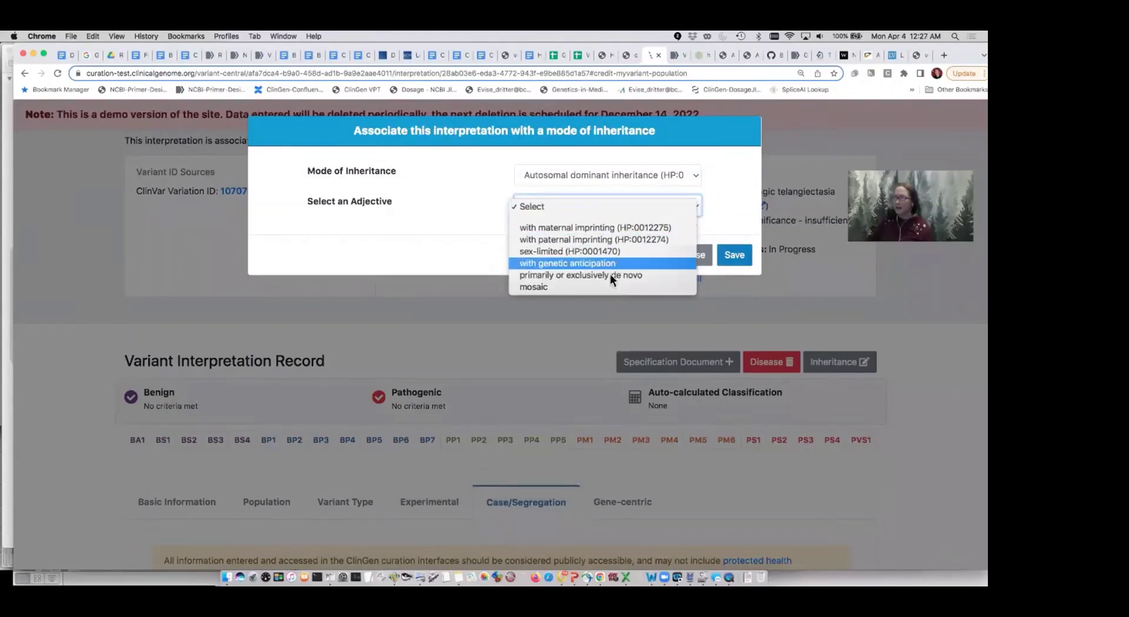
pyautogui.click(616, 206)
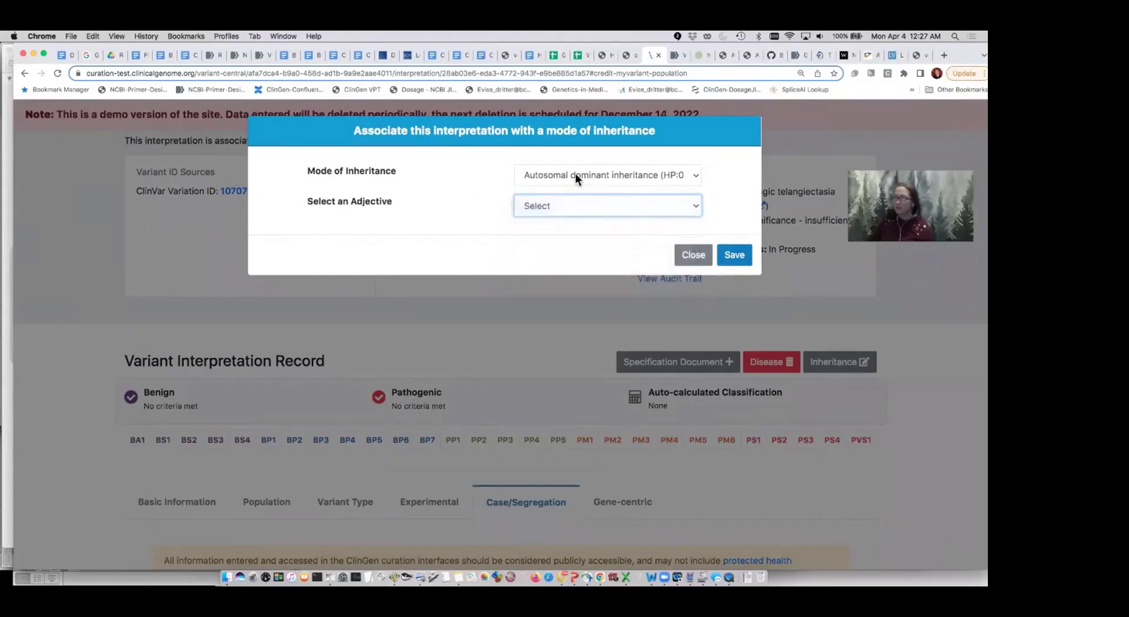
pyautogui.click(727, 263)
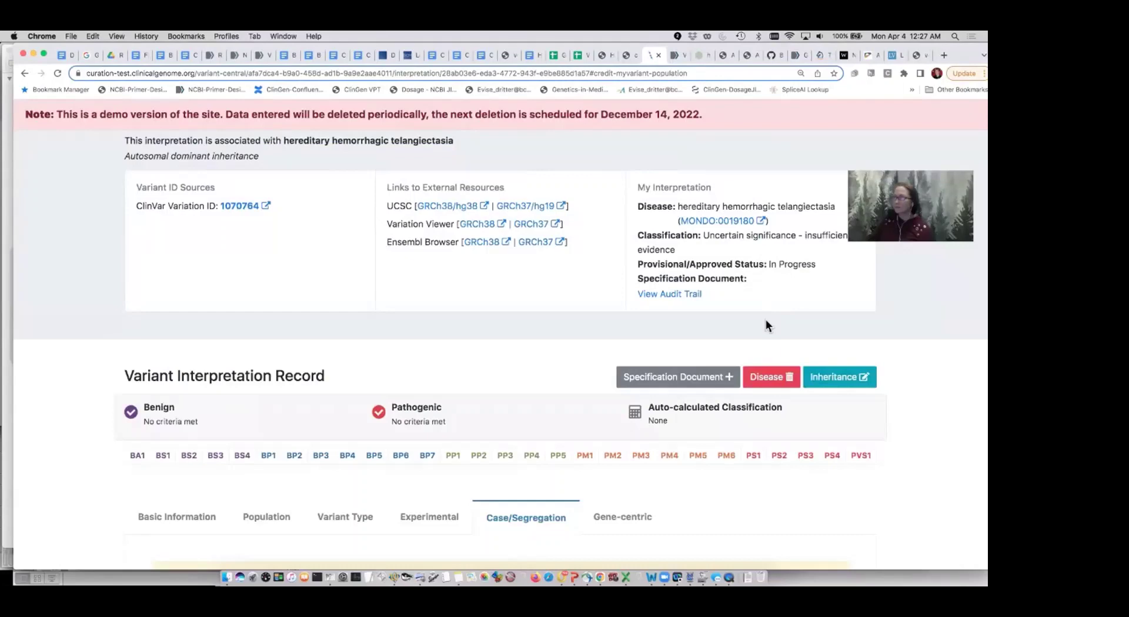
# Go to the PM2 criterion and review the variant's population data for gnomAD, ExAC, PAGE, 1000 Genomes and ESP
pyautogui.scroll(-3, 765, 334)
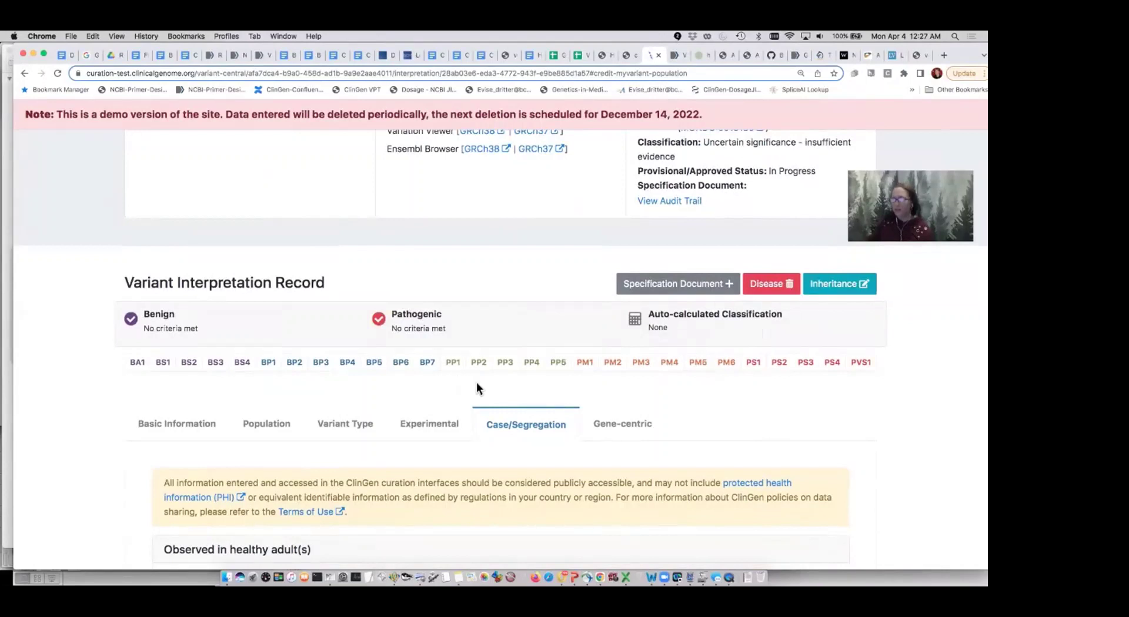
pyautogui.click(614, 364)
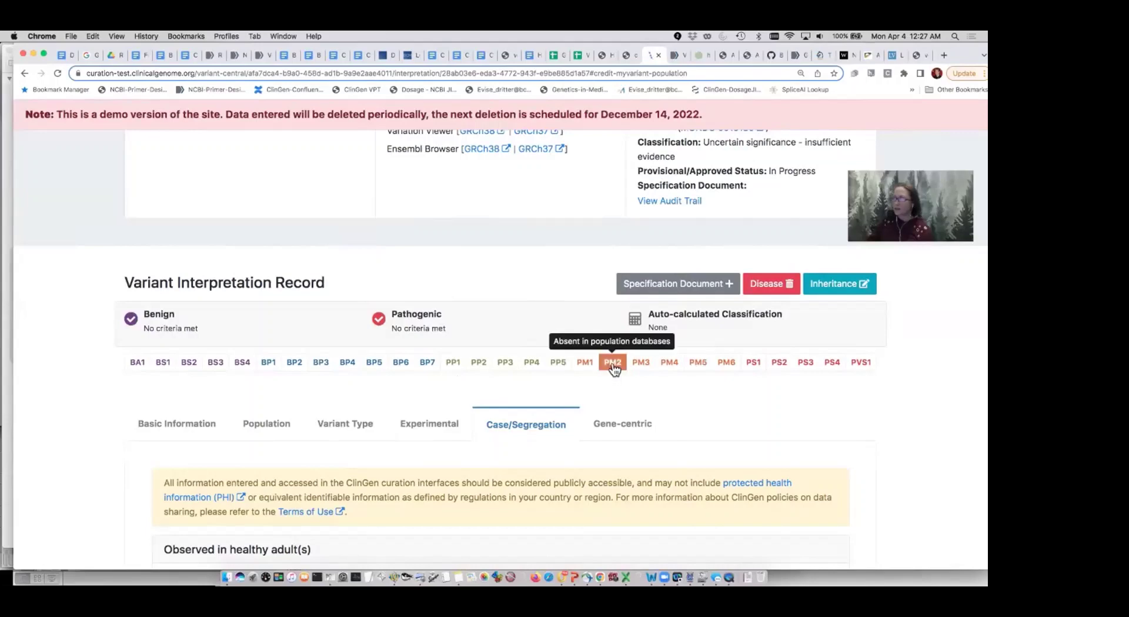
pyautogui.click(612, 363)
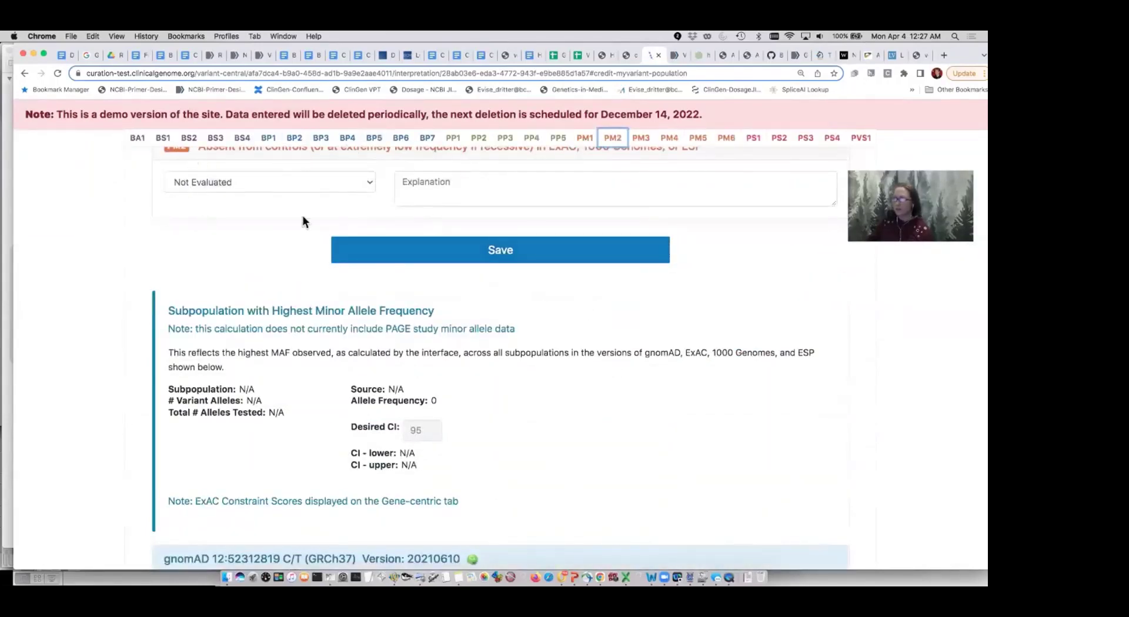
pyautogui.scroll(2, 699, 312)
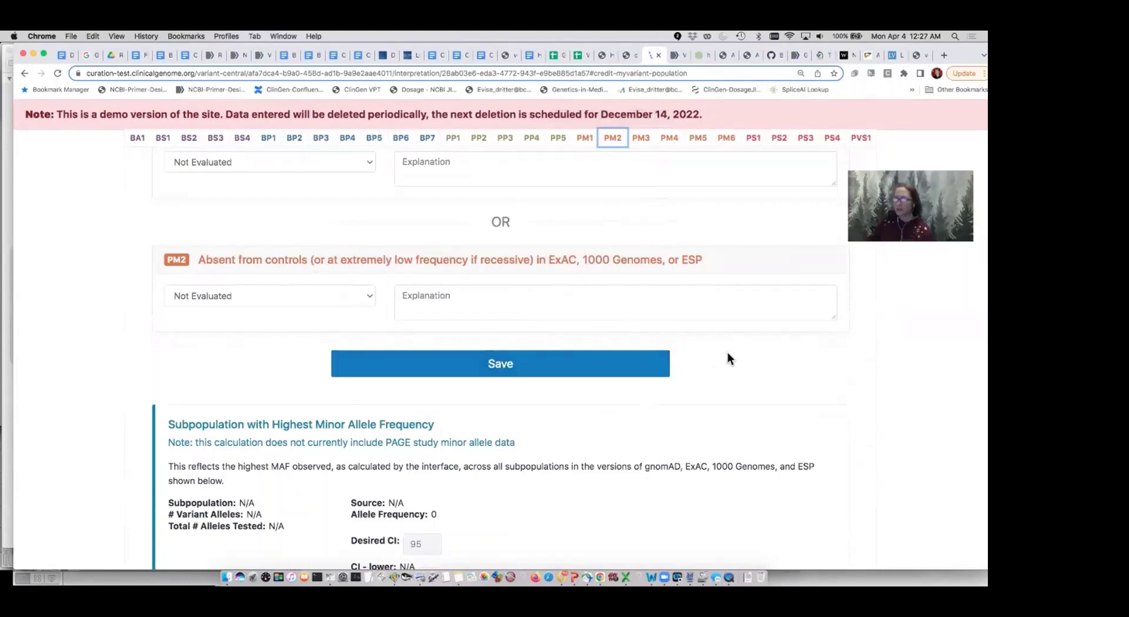
pyautogui.scroll(-2, 728, 355)
pyautogui.scroll(-8, 728, 360)
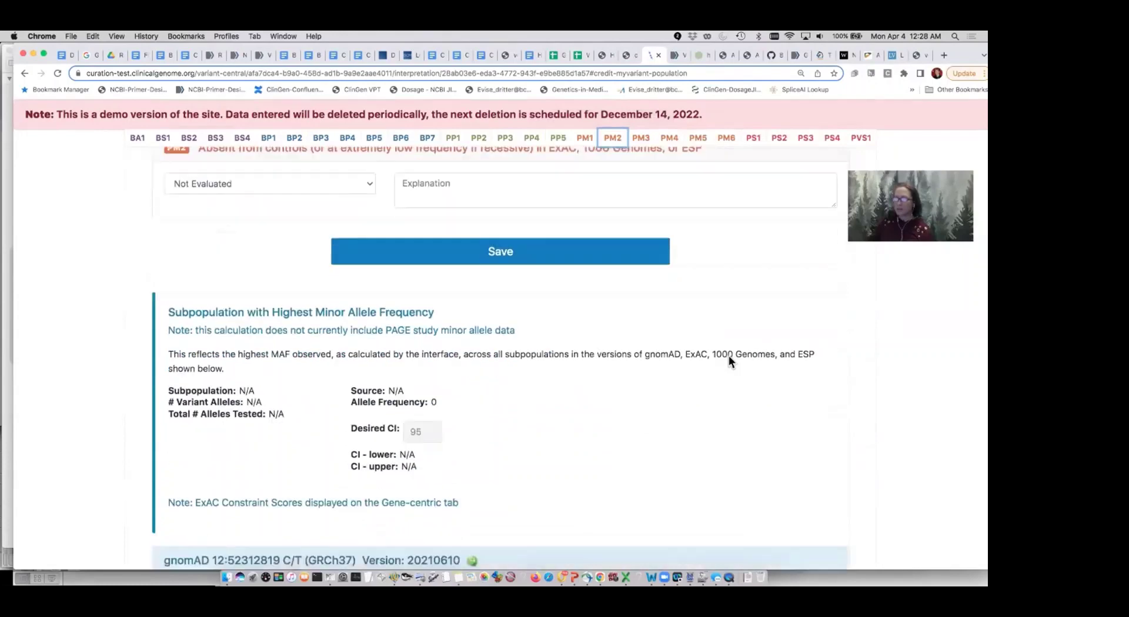
pyautogui.scroll(-3, 728, 358)
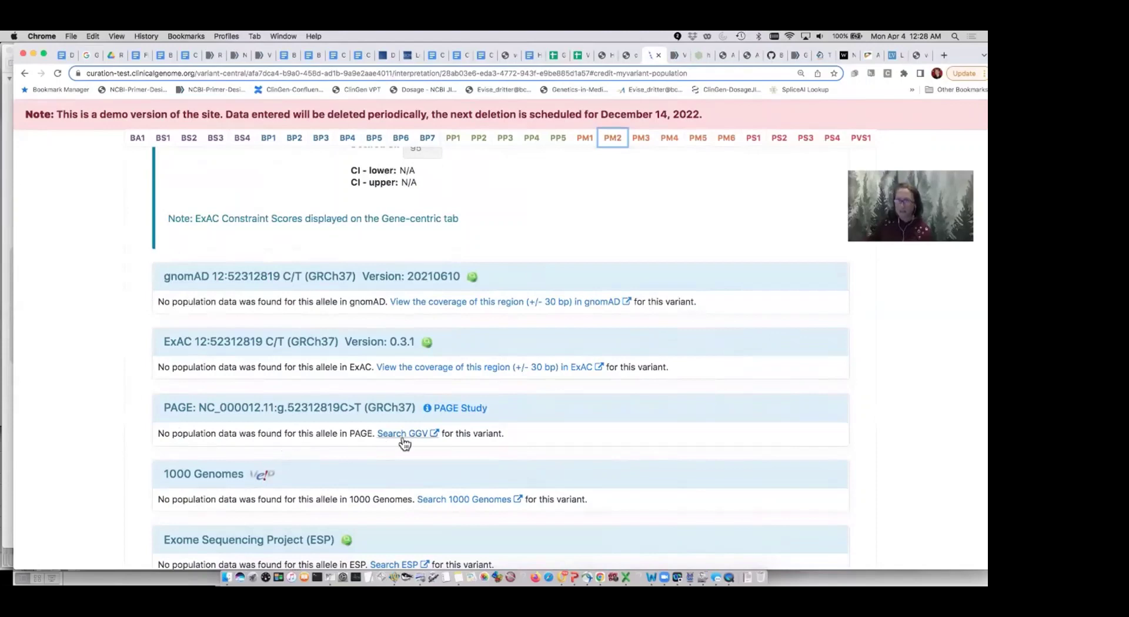
pyautogui.scroll(9, 521, 472)
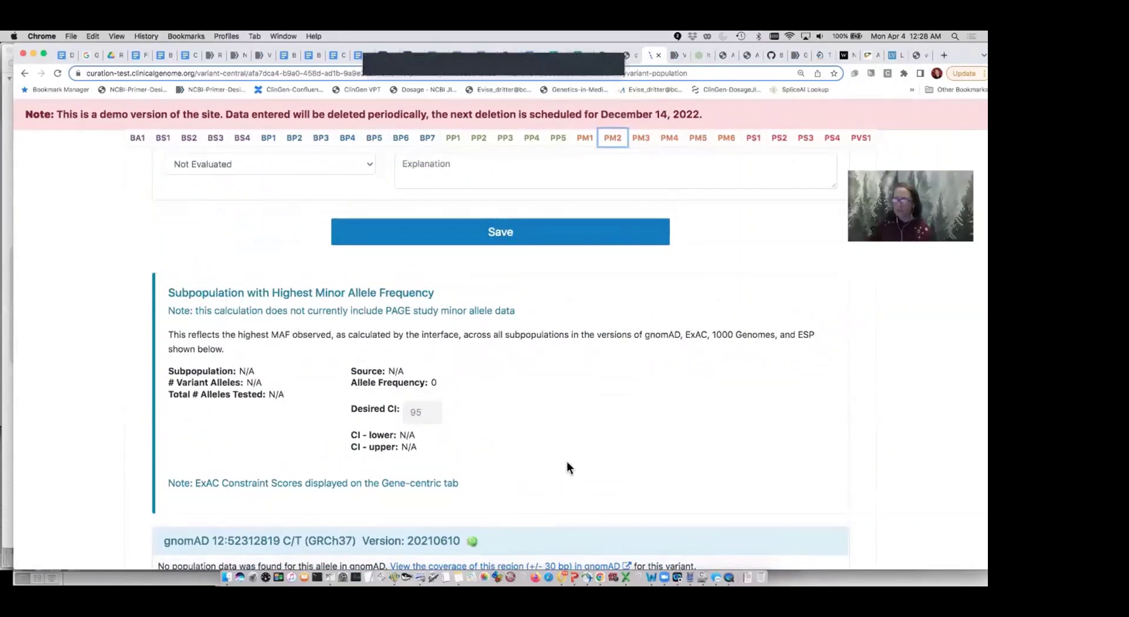
pyautogui.scroll(7, 579, 467)
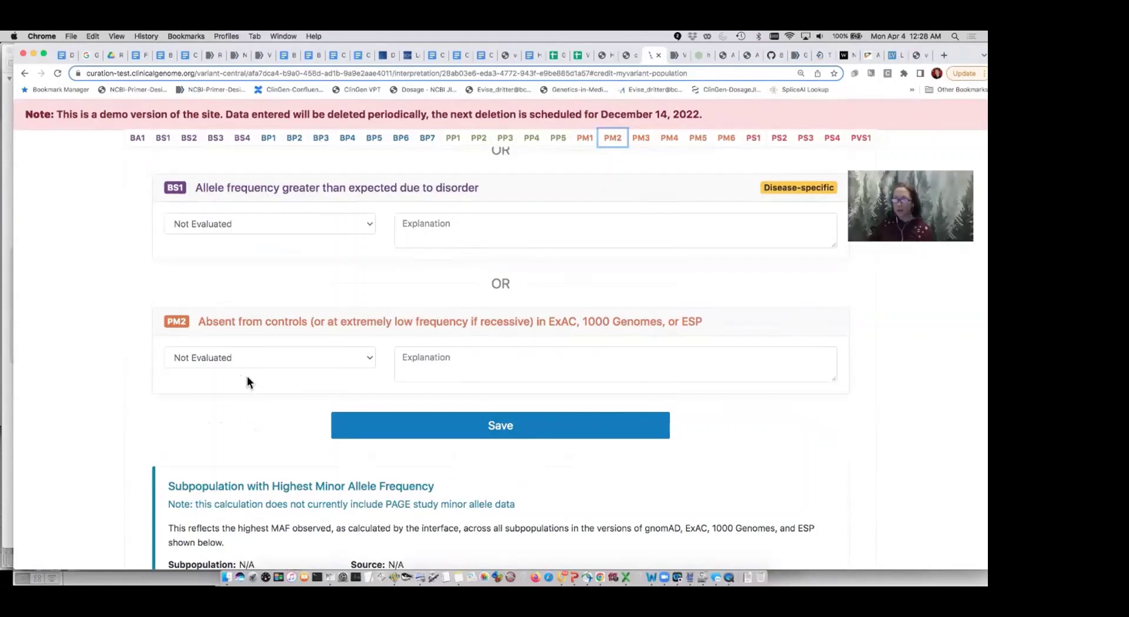
# Set the PM2 criterion's evaluation to PM2_Supporting
pyautogui.scroll(-2, 248, 382)
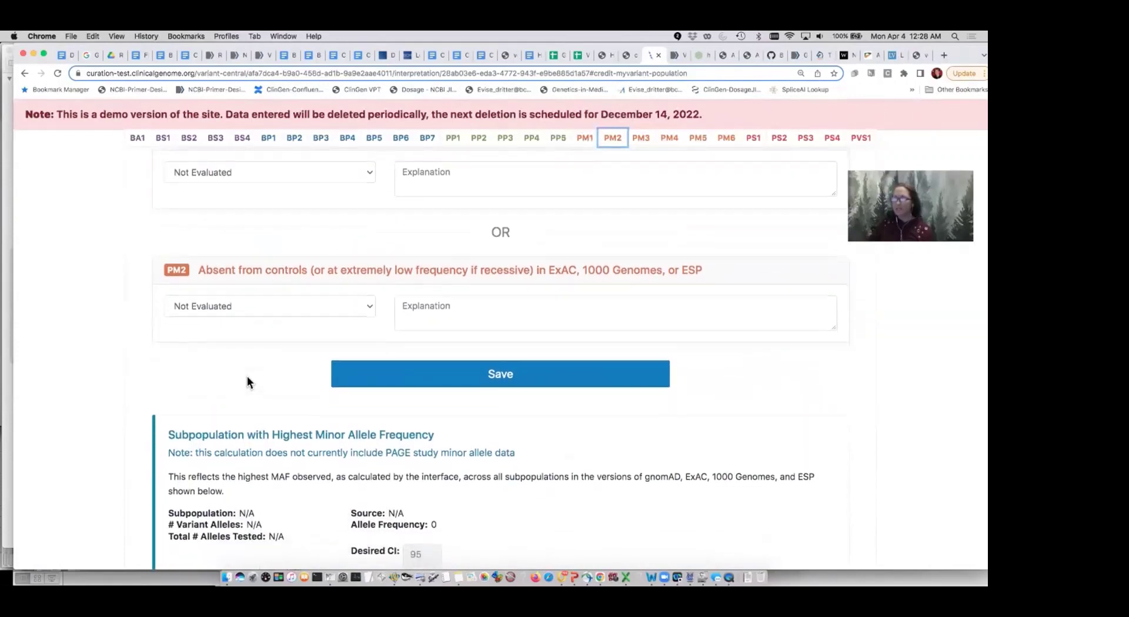
pyautogui.scroll(-3, 247, 381)
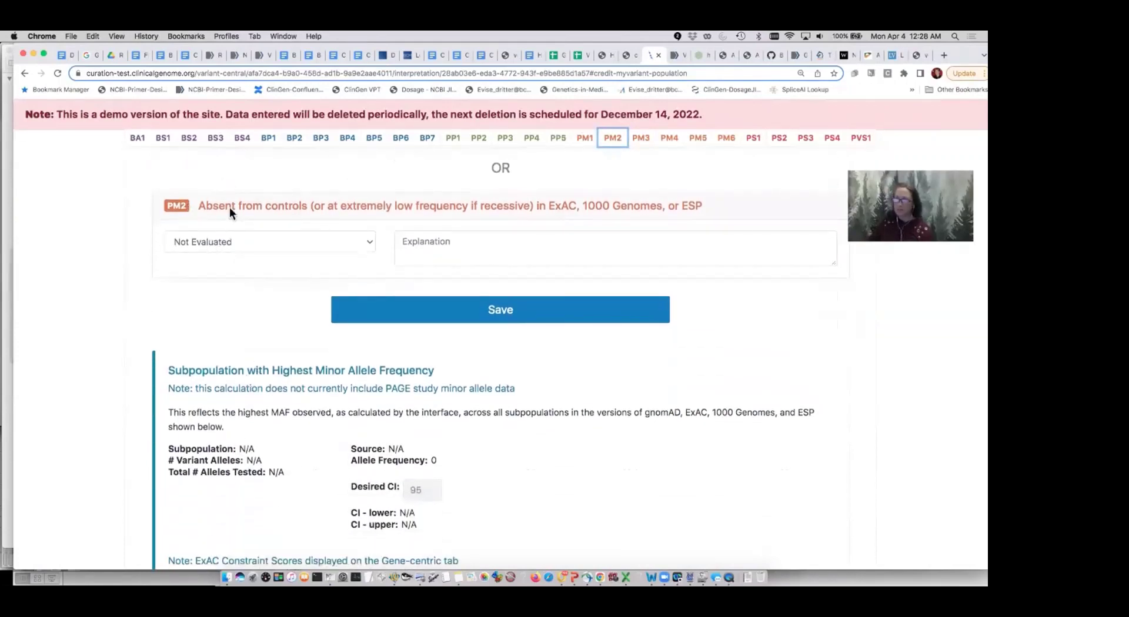
pyautogui.click(369, 244)
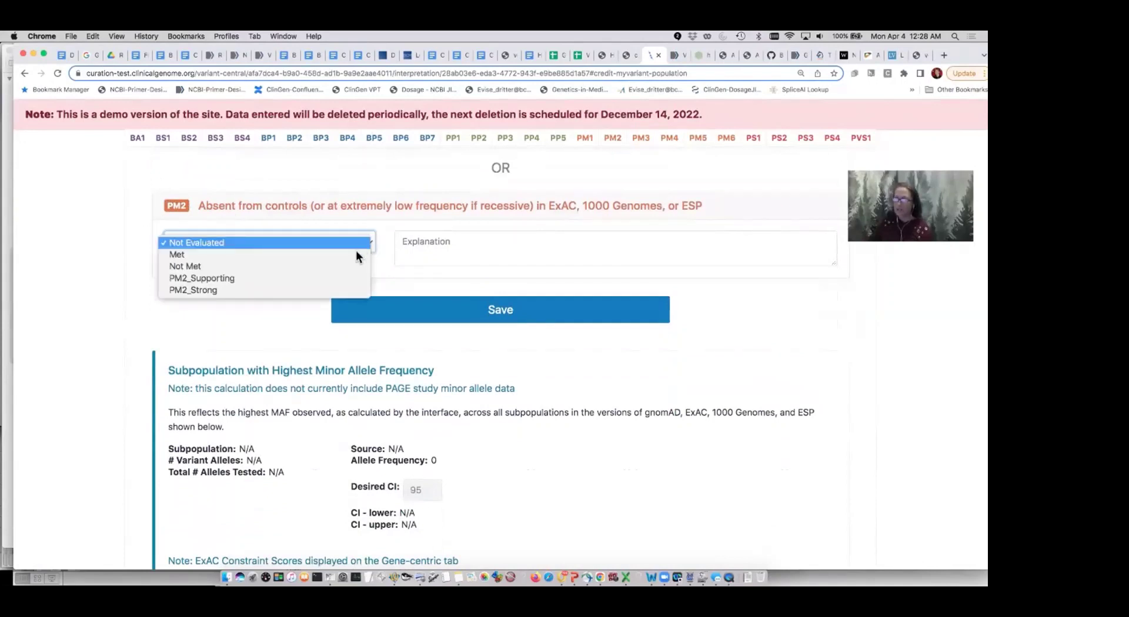
pyautogui.click(328, 278)
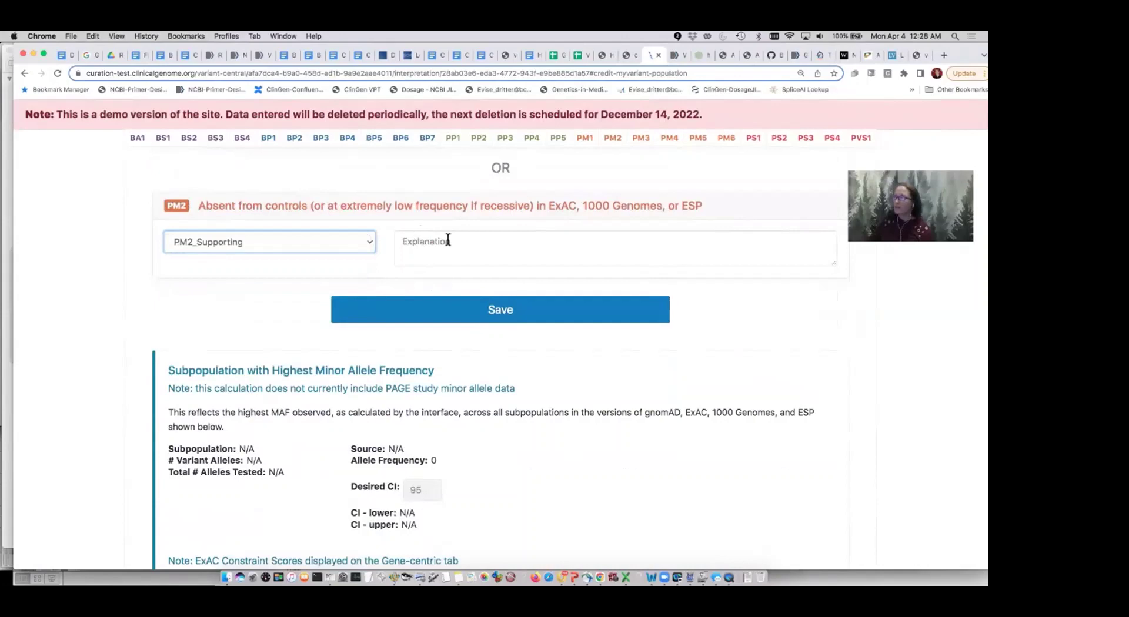
# Consult ClinGen's standardized summary text PDF, and enter "This variant is absent from gnomAD v2.1.1." as the PM2 explanation in the curation interface
pyautogui.click(919, 56)
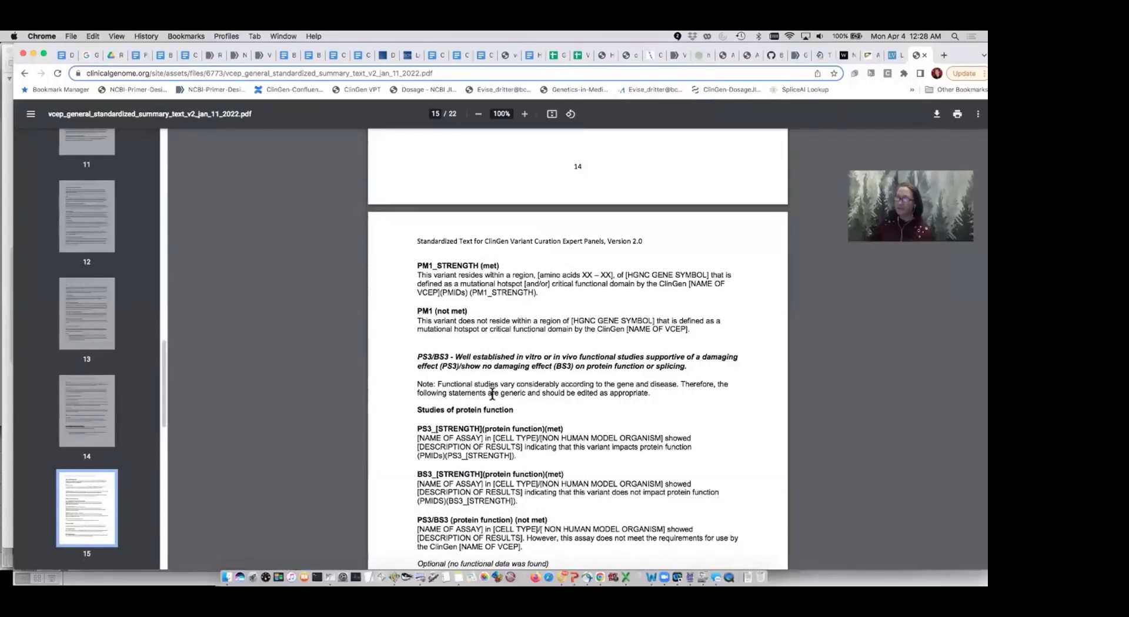
pyautogui.scroll(10, 492, 394)
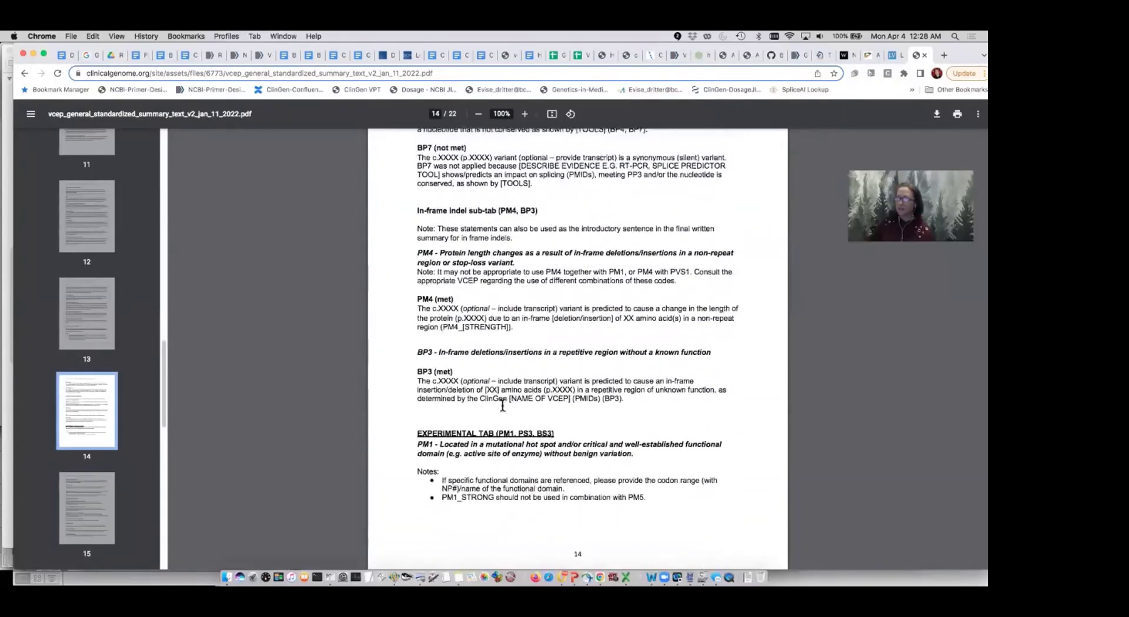
pyautogui.scroll(4, 503, 405)
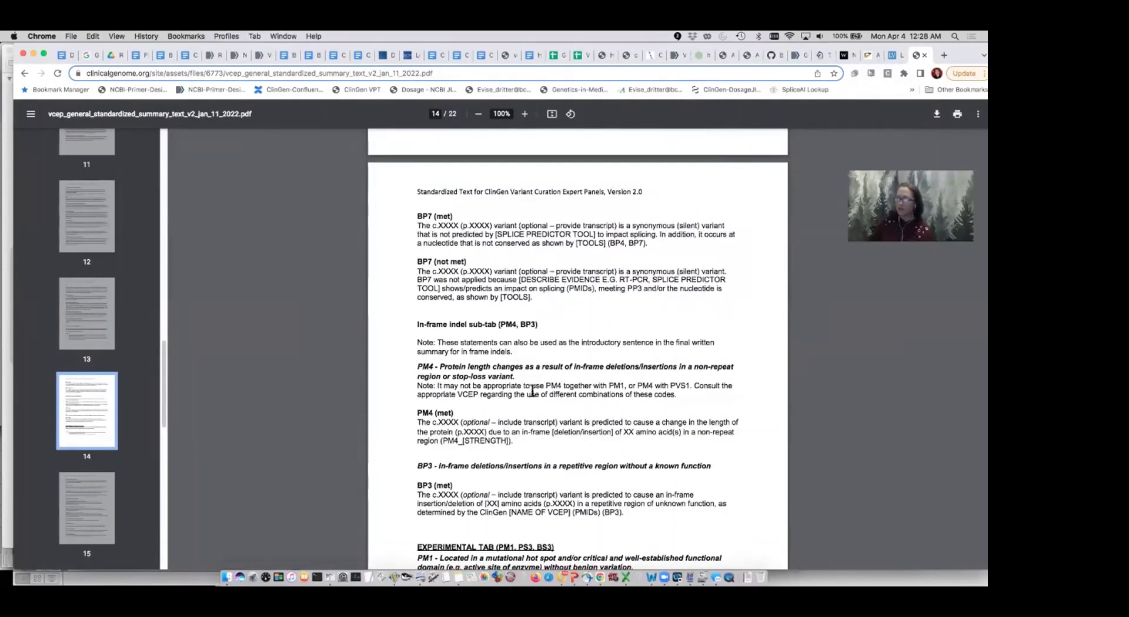
pyautogui.click(651, 55)
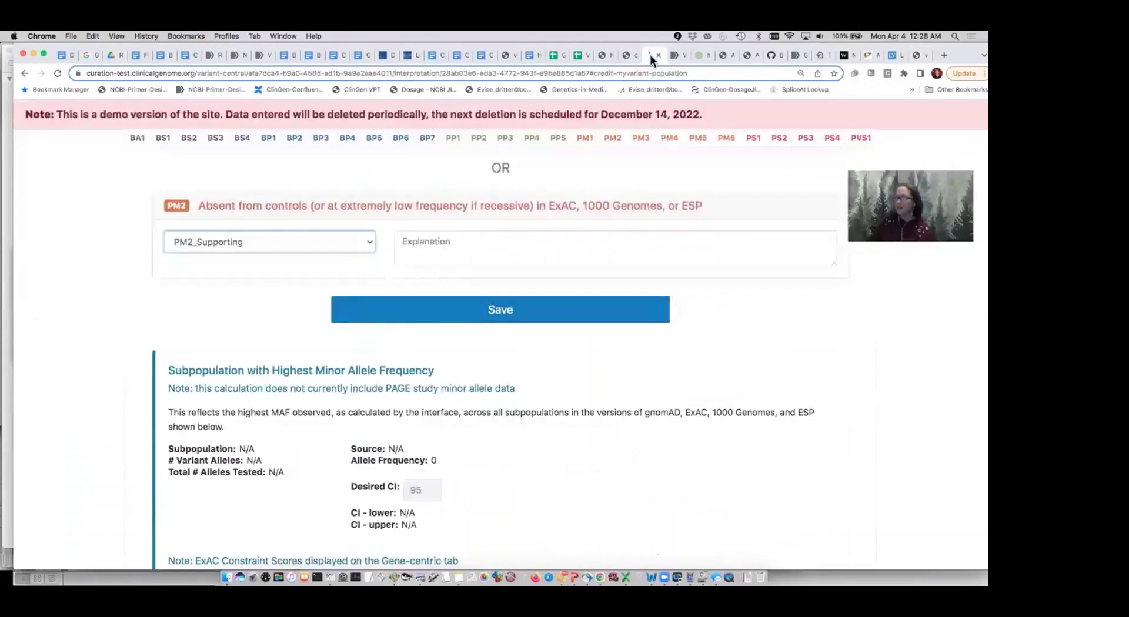
pyautogui.click(421, 241)
pyautogui.write('This variant is absent from g')
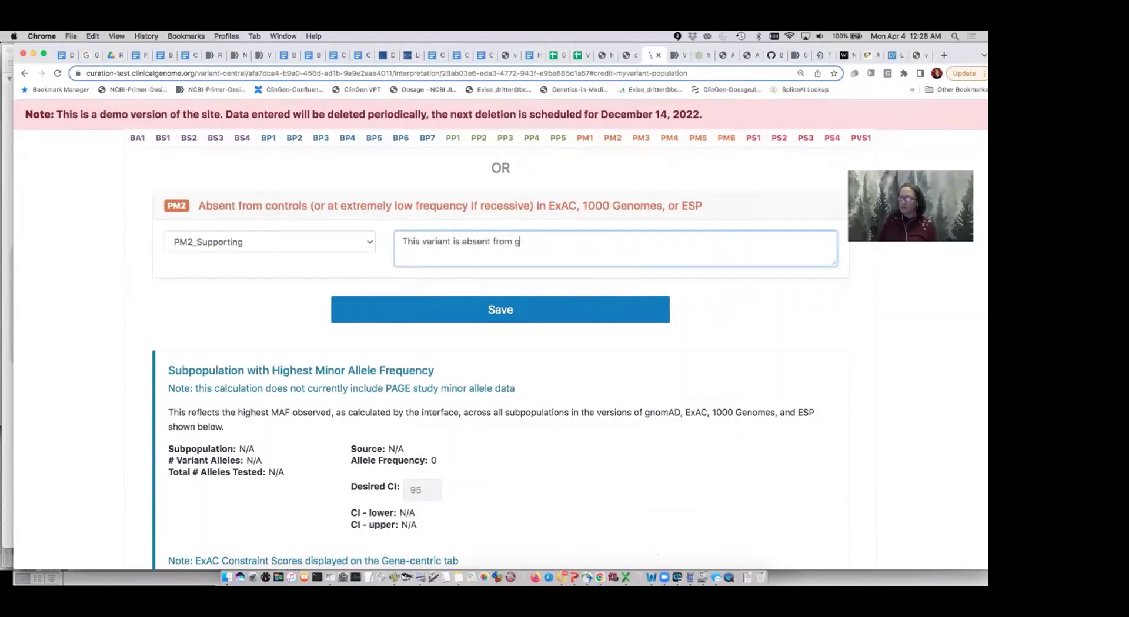
pyautogui.write('nomAD v2.1.1.')
# Recheck the gnomAD population entry for the variant and save the population criteria evaluation
pyautogui.scroll(-1, 489, 309)
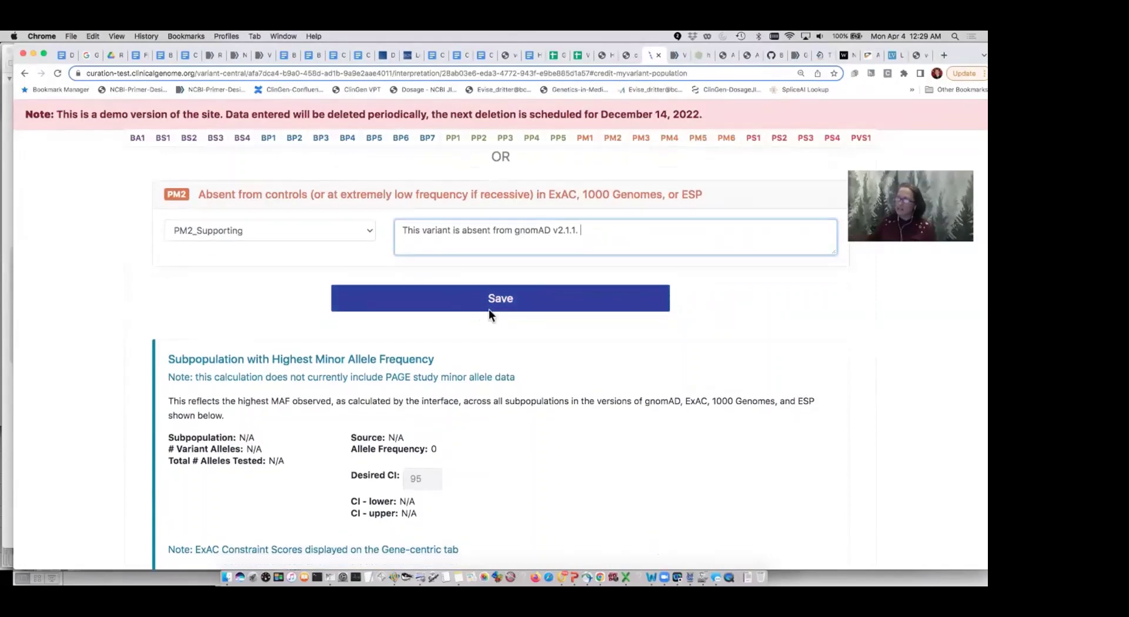
pyautogui.scroll(-1, 585, 344)
pyautogui.scroll(-5, 584, 346)
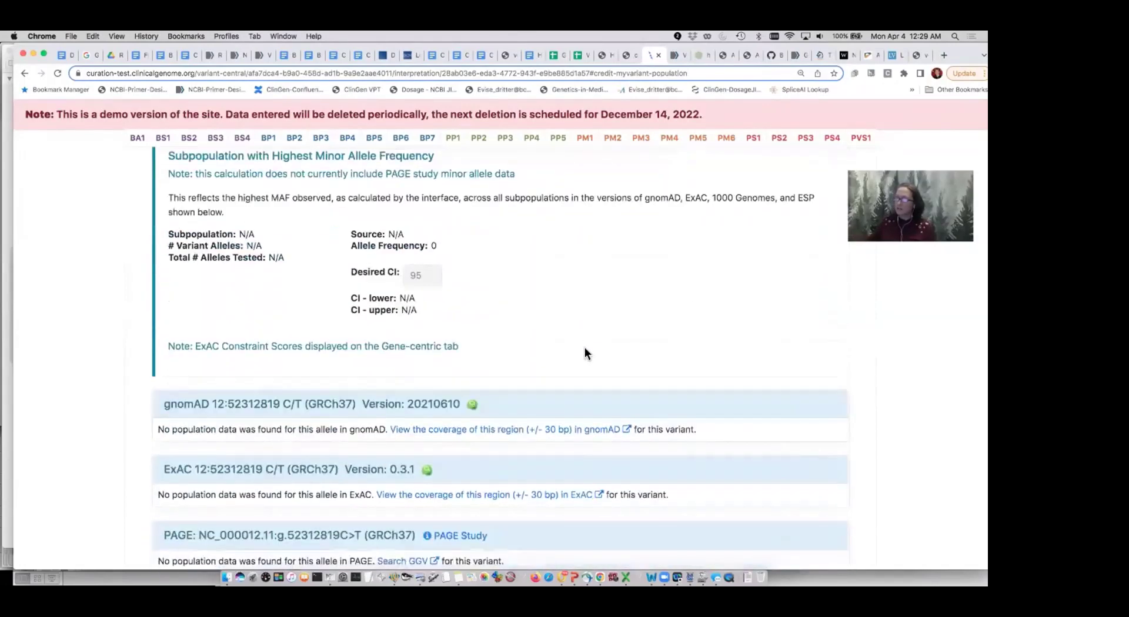
pyautogui.scroll(-5, 584, 348)
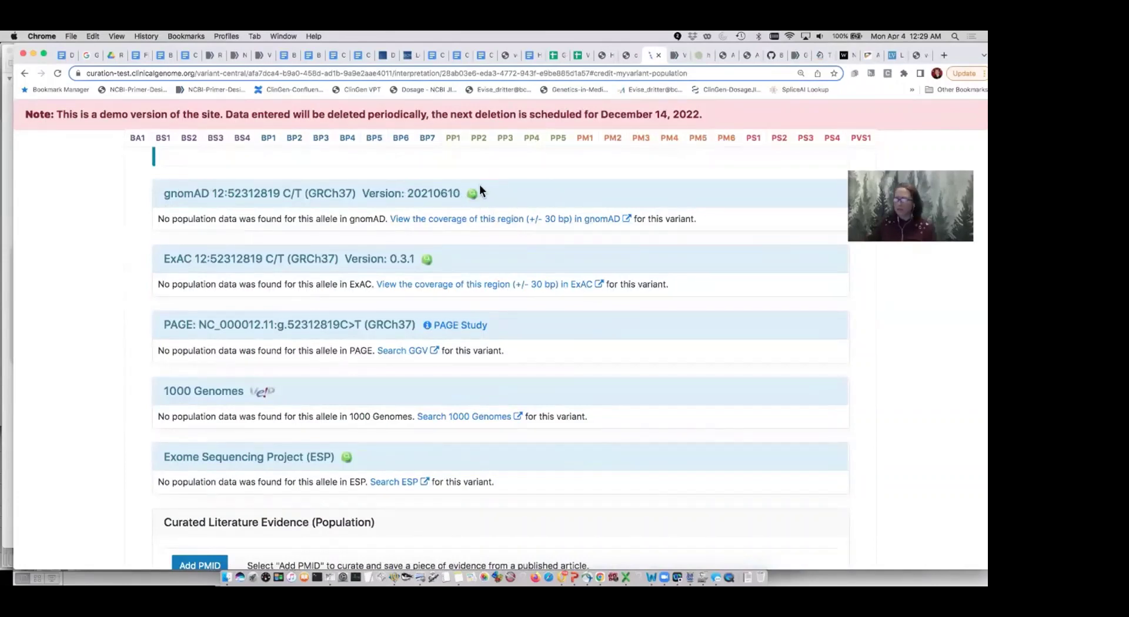
pyautogui.scroll(8, 563, 218)
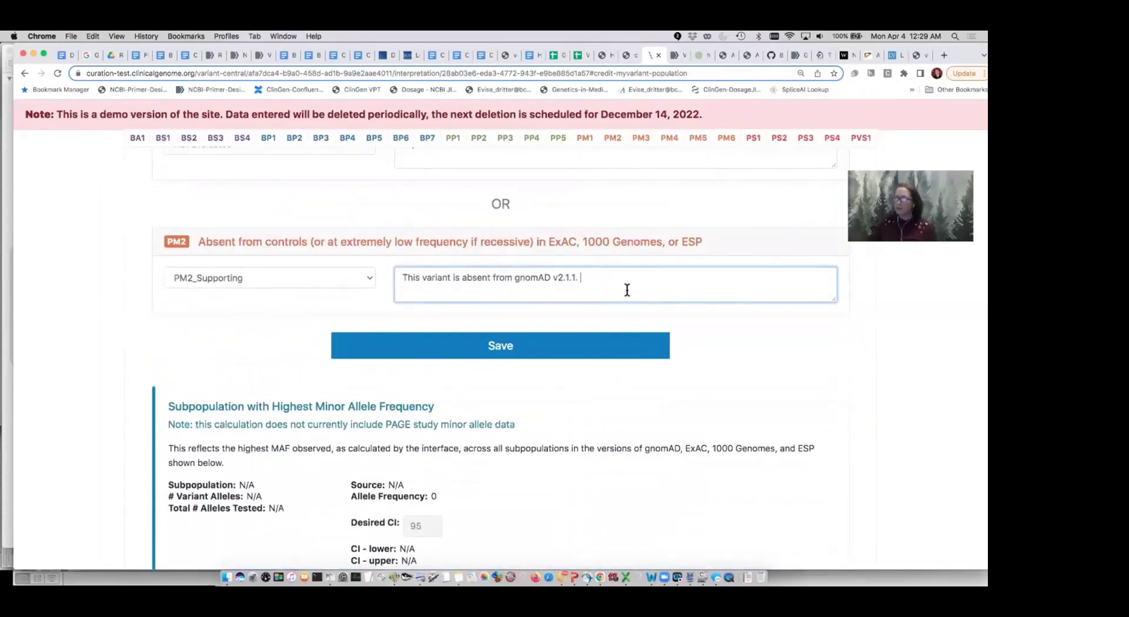
pyautogui.click(653, 352)
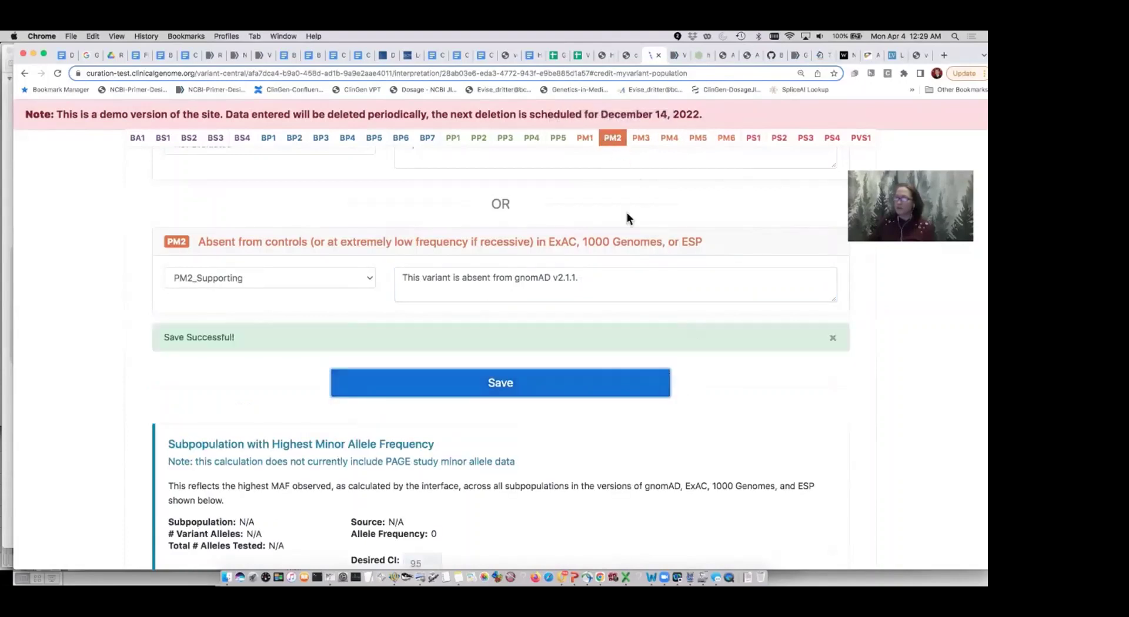
# Open the ClinVar record for ACVRL1 c.1297C>T (p.Pro433Ser) and expand the full comment of the Invitae submission
pyautogui.scroll(2, 721, 361)
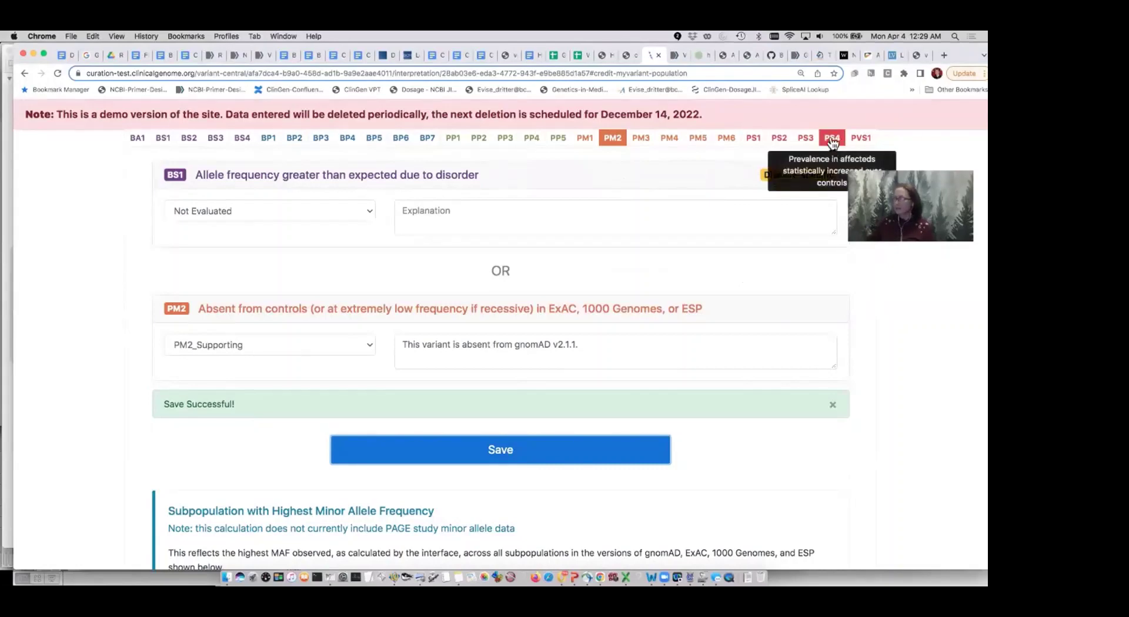
pyautogui.click(676, 57)
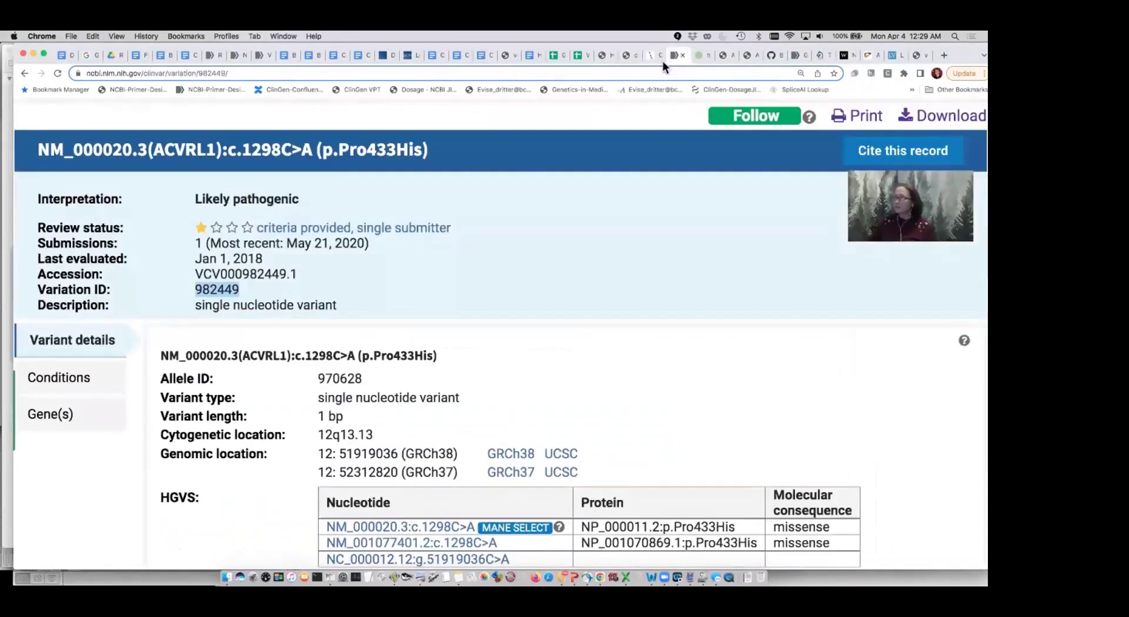
pyautogui.scroll(-1, 563, 265)
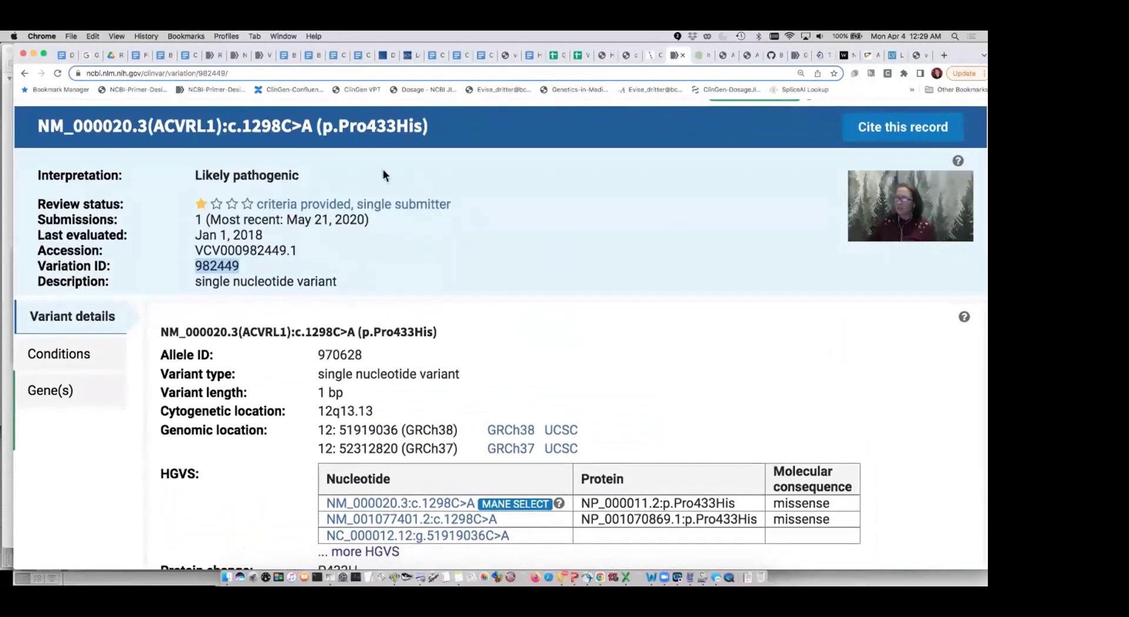
pyautogui.click(24, 73)
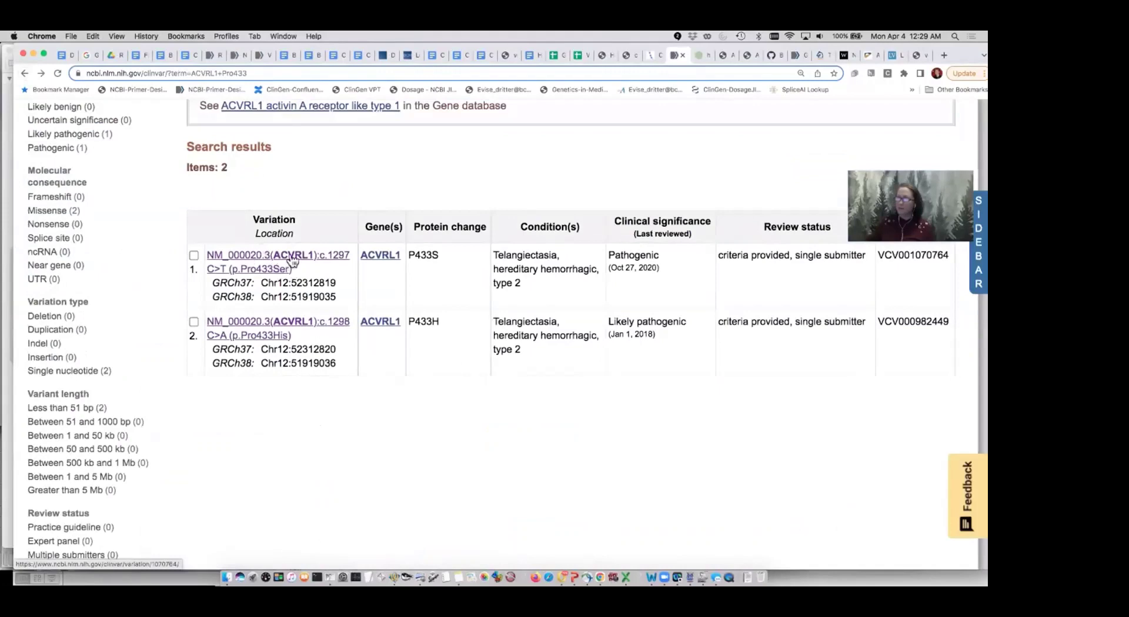
pyautogui.click(270, 259)
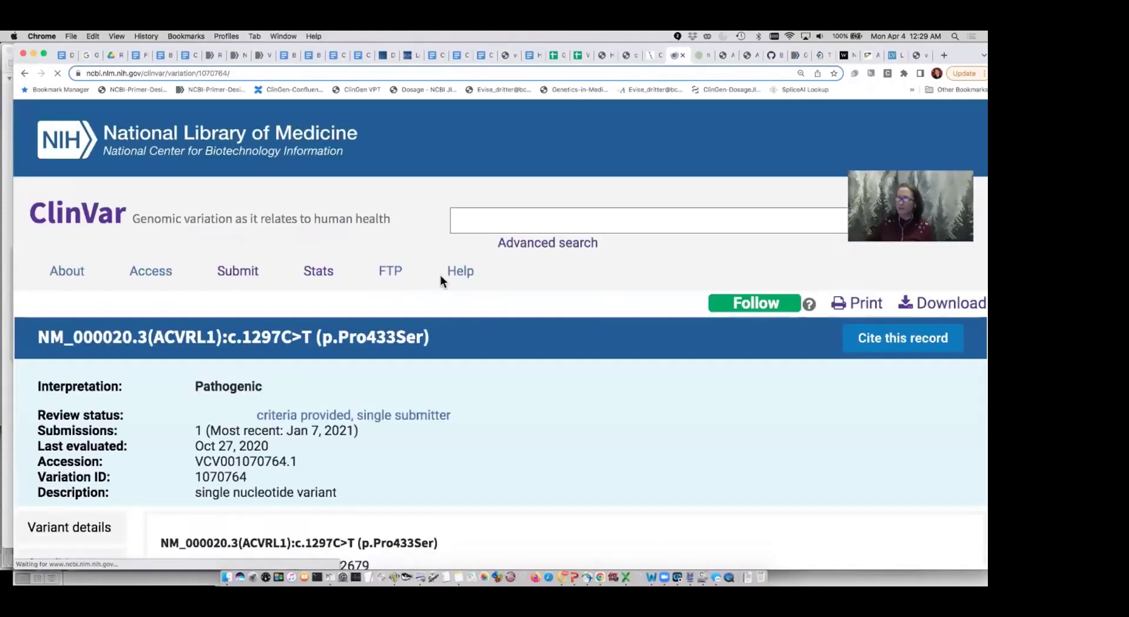
pyautogui.moveTo(440, 275)
pyautogui.scroll(-6, 562, 323)
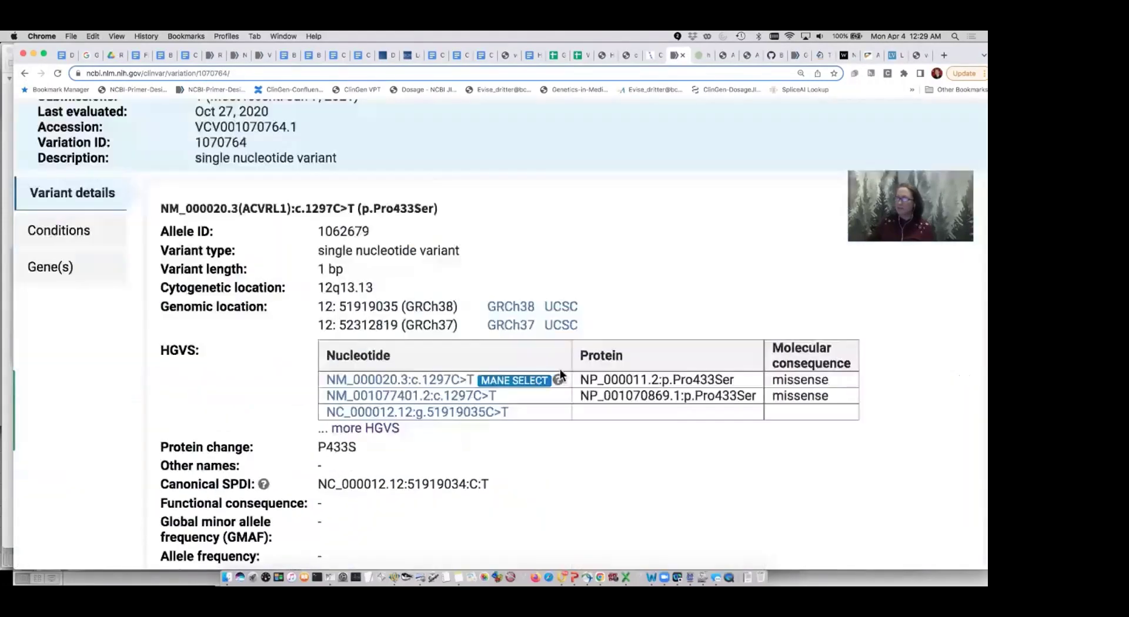
pyautogui.scroll(-6, 560, 371)
pyautogui.scroll(-7, 736, 206)
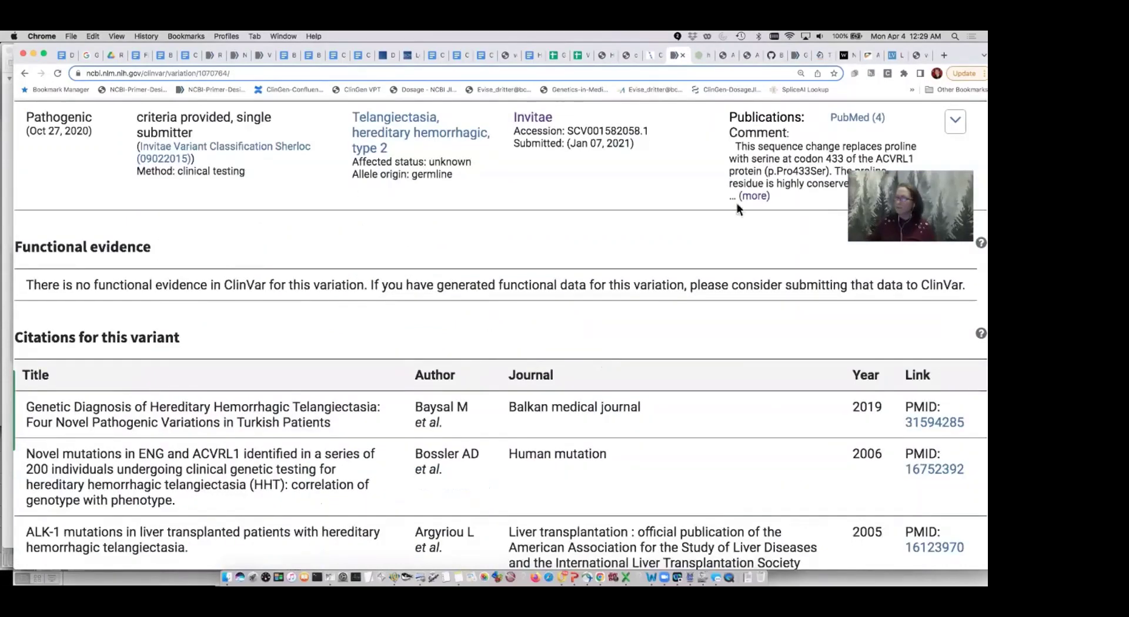
pyautogui.click(756, 197)
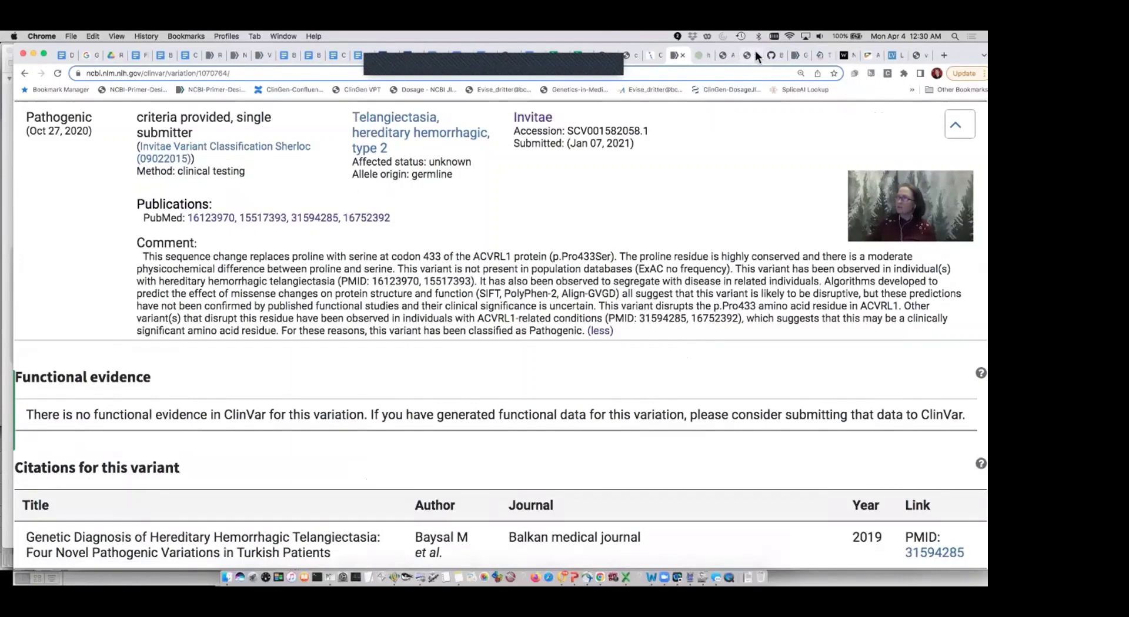
# Examine Table 1 and the family descriptions in the Balkan Medical Journal article for variants at ACVRL1 codon 433
pyautogui.click(795, 55)
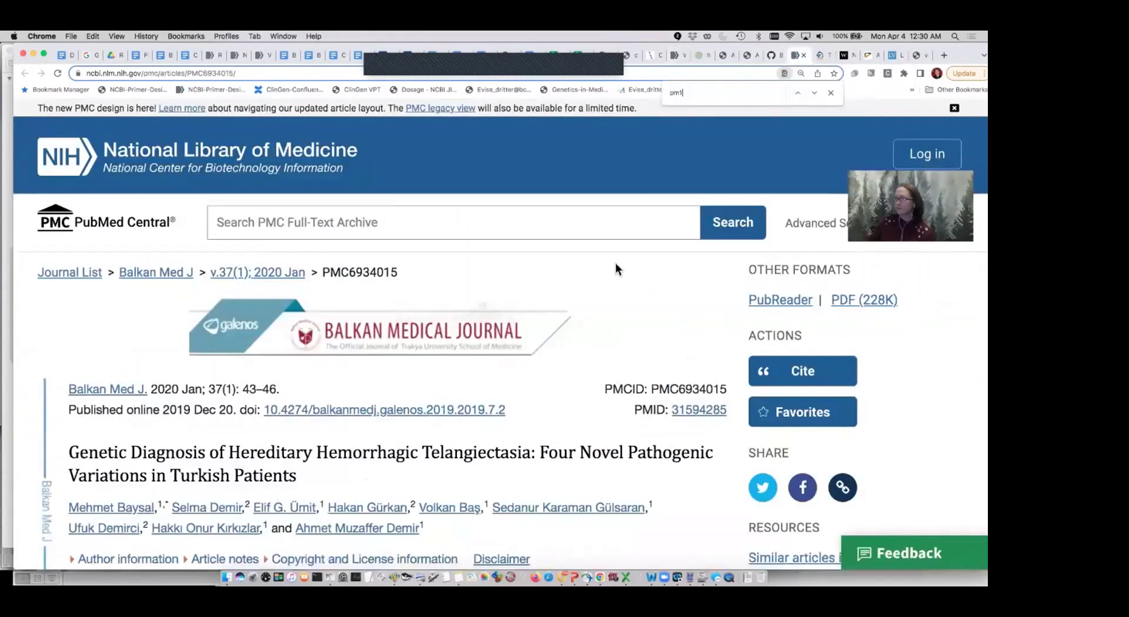
pyautogui.scroll(-2, 615, 262)
pyautogui.scroll(-5, 608, 293)
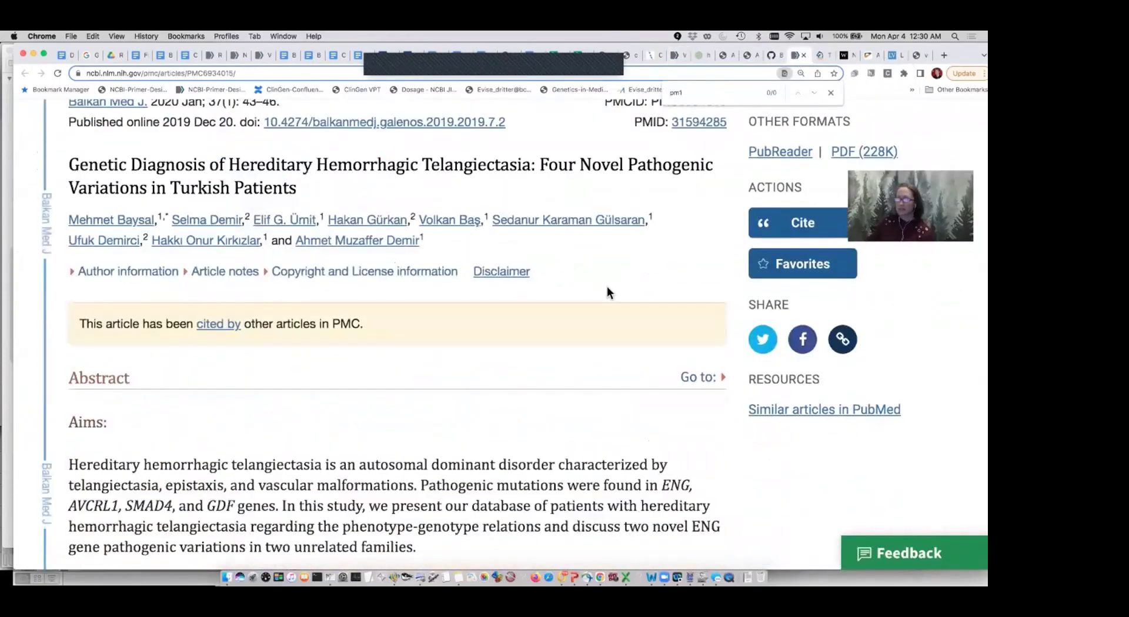
pyautogui.scroll(-10, 606, 288)
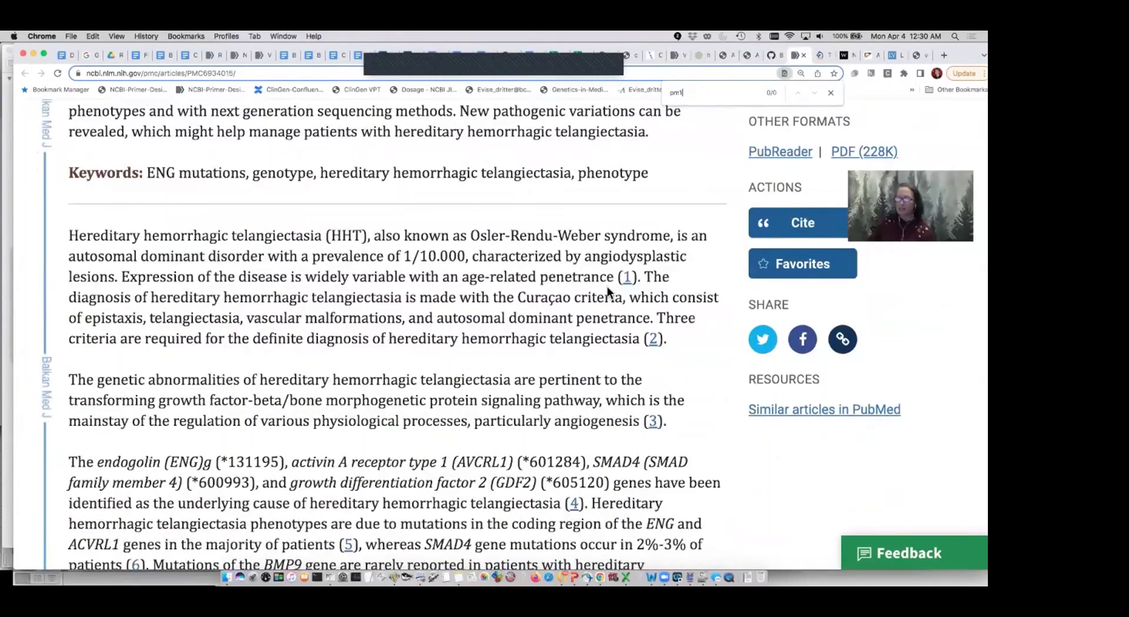
pyautogui.scroll(-10, 607, 287)
pyautogui.scroll(-3, 606, 291)
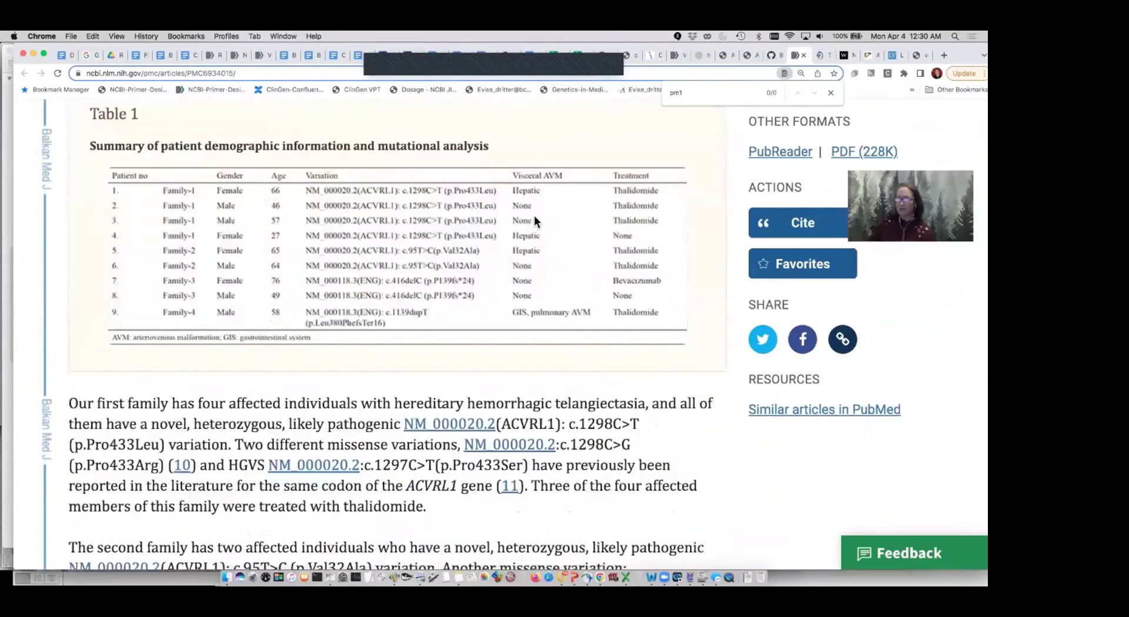
pyautogui.scroll(-1, 296, 149)
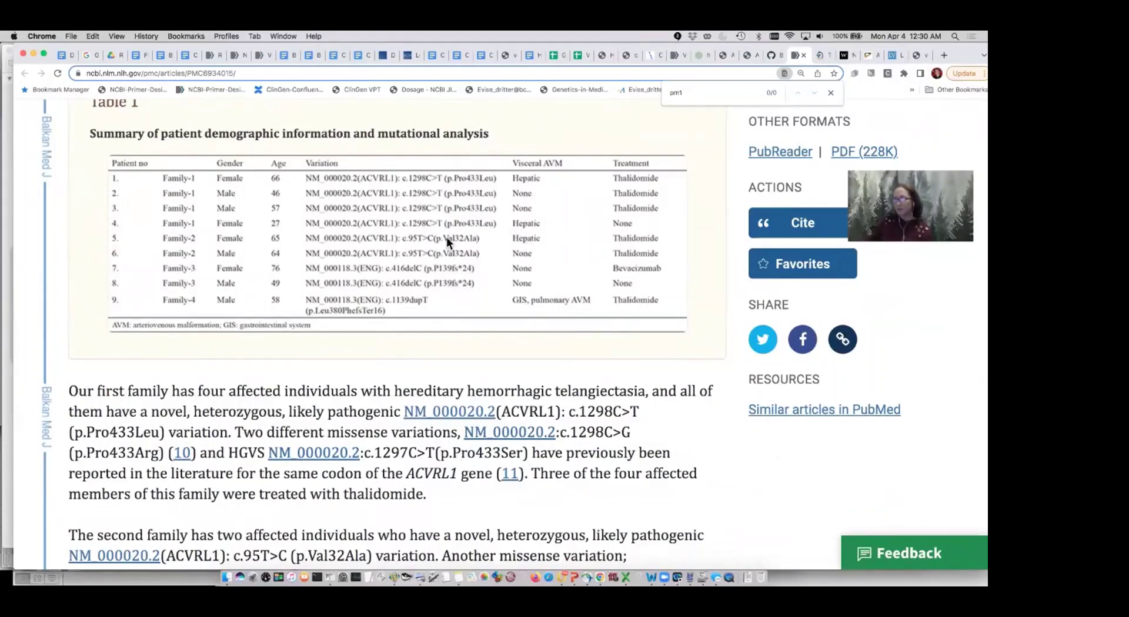
# Review the c.1297C>T case evidence in the Springer ALK-1 mutation table and the Wiley article's pedigree figure, and return to the curation interface
pyautogui.click(822, 55)
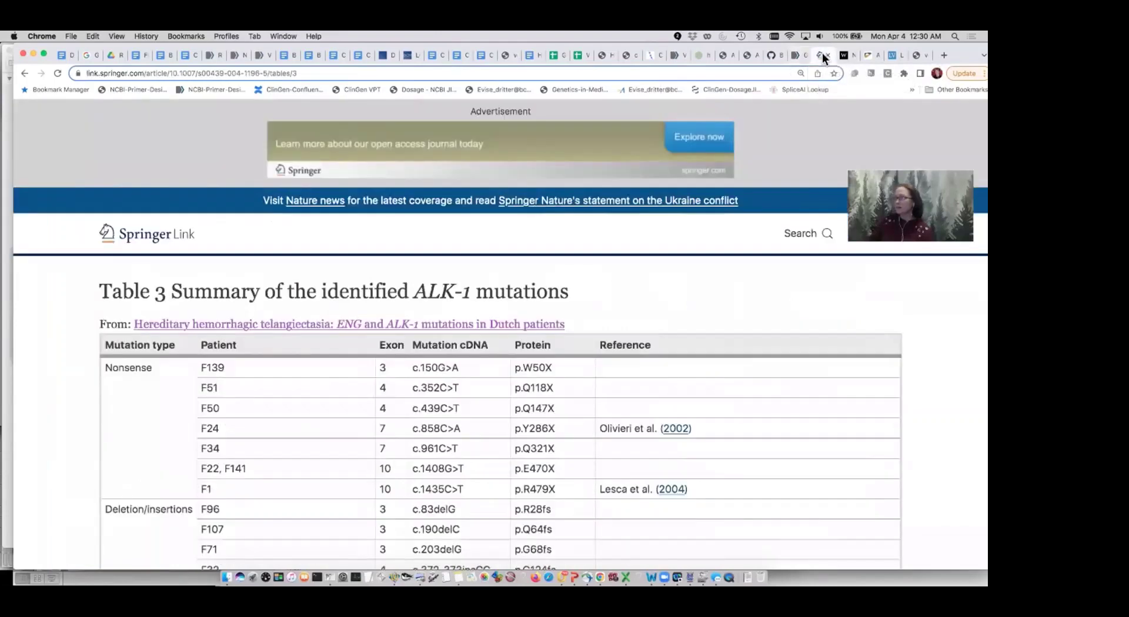
pyautogui.scroll(-3, 686, 238)
pyautogui.scroll(-6, 671, 298)
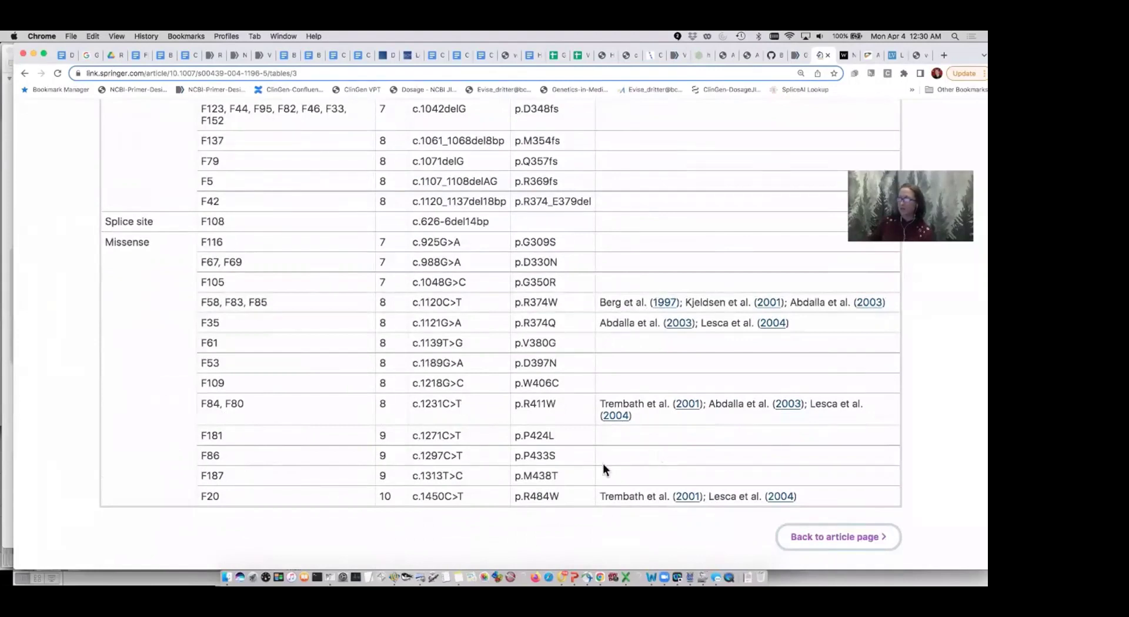
pyautogui.click(868, 54)
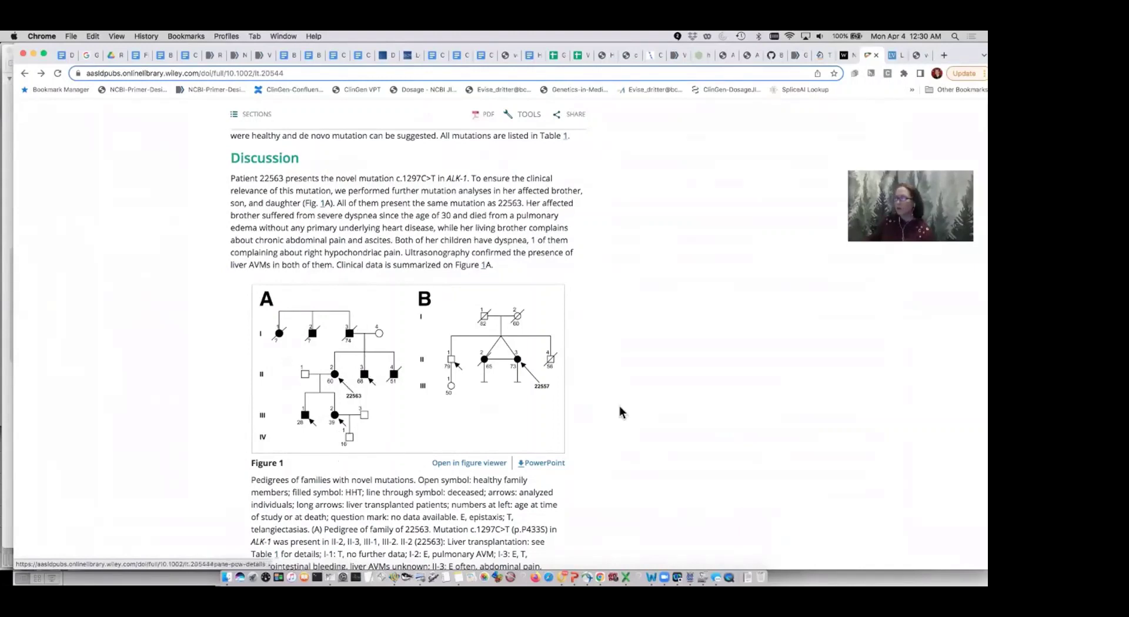
pyautogui.click(823, 57)
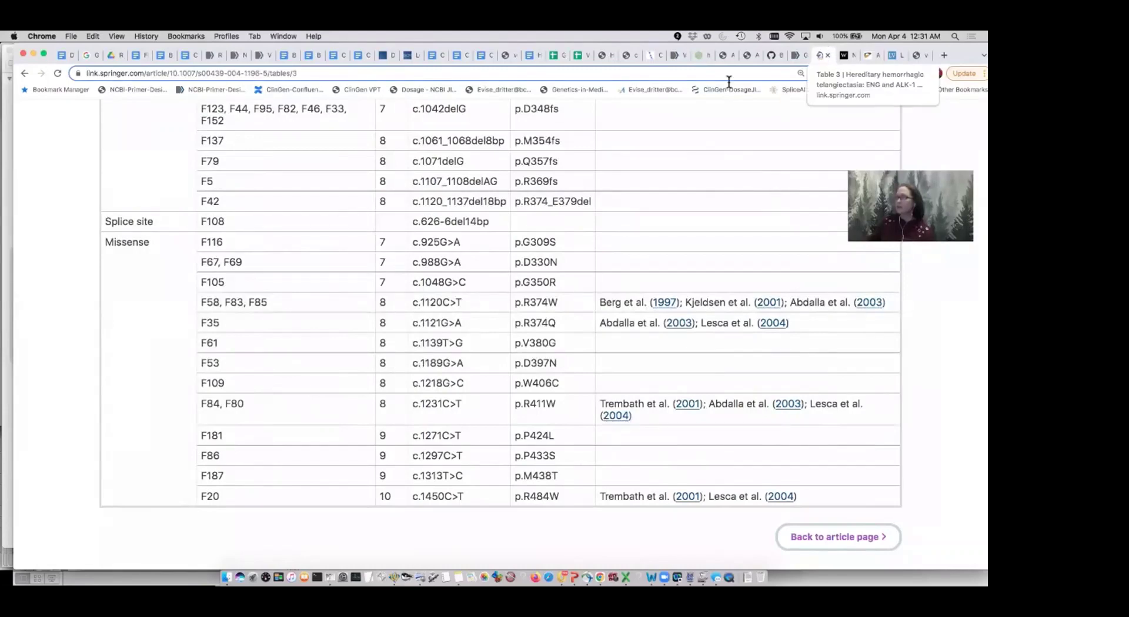
pyautogui.click(652, 55)
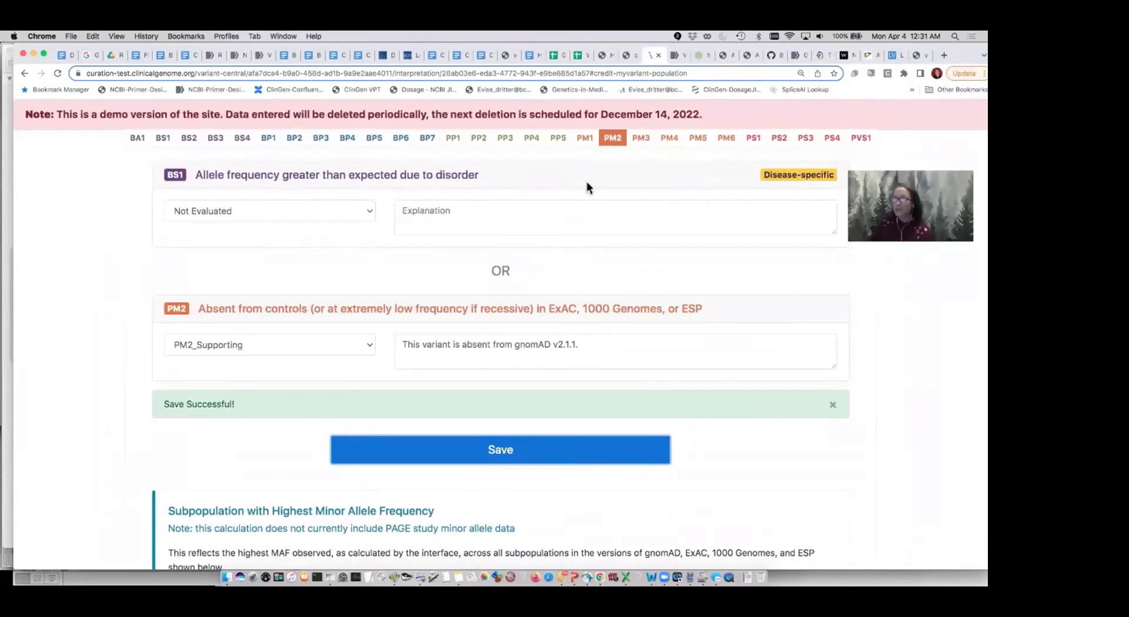
# Consult the PS4 row of the ClinGen CDH1 specifications PDF for the family counts required at each evidence strength
pyautogui.click(629, 54)
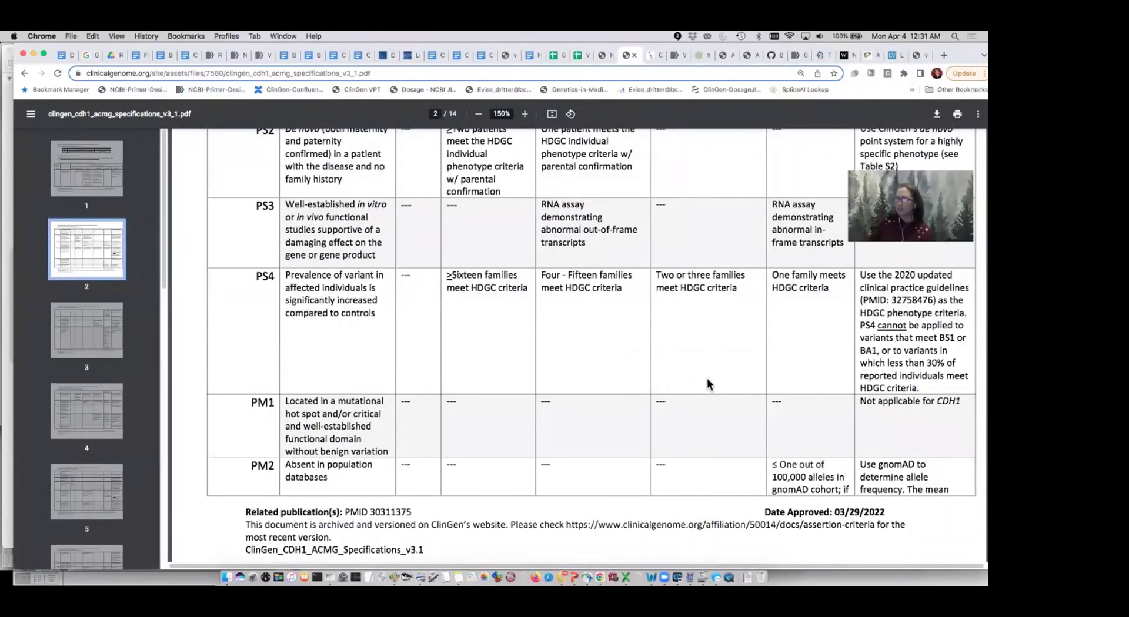
pyautogui.scroll(5, 712, 385)
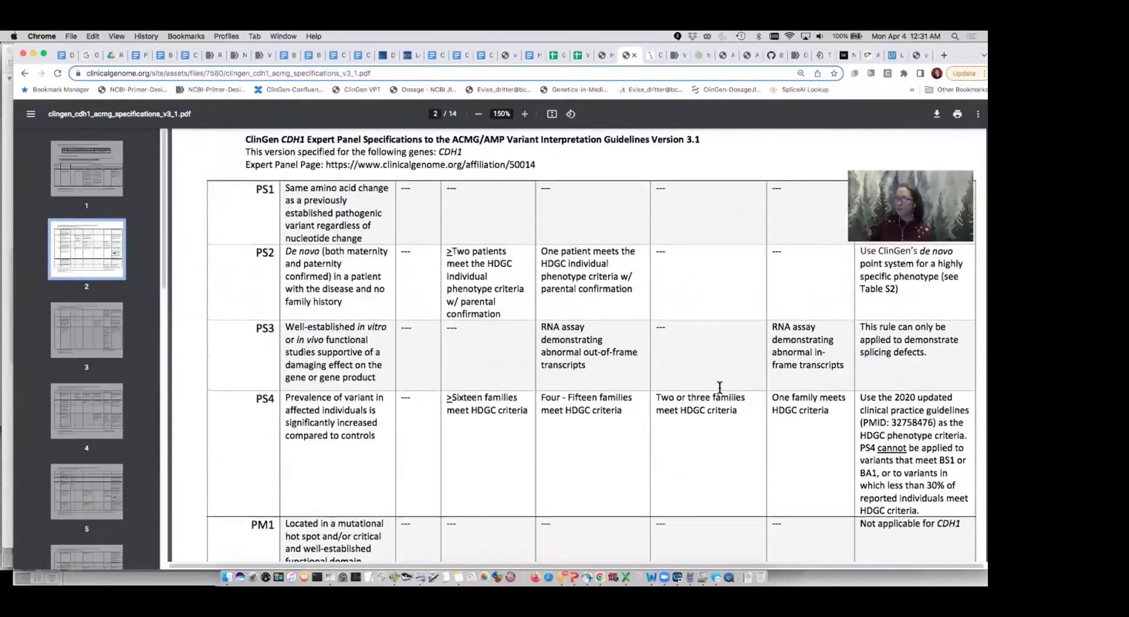
pyautogui.scroll(6, 719, 388)
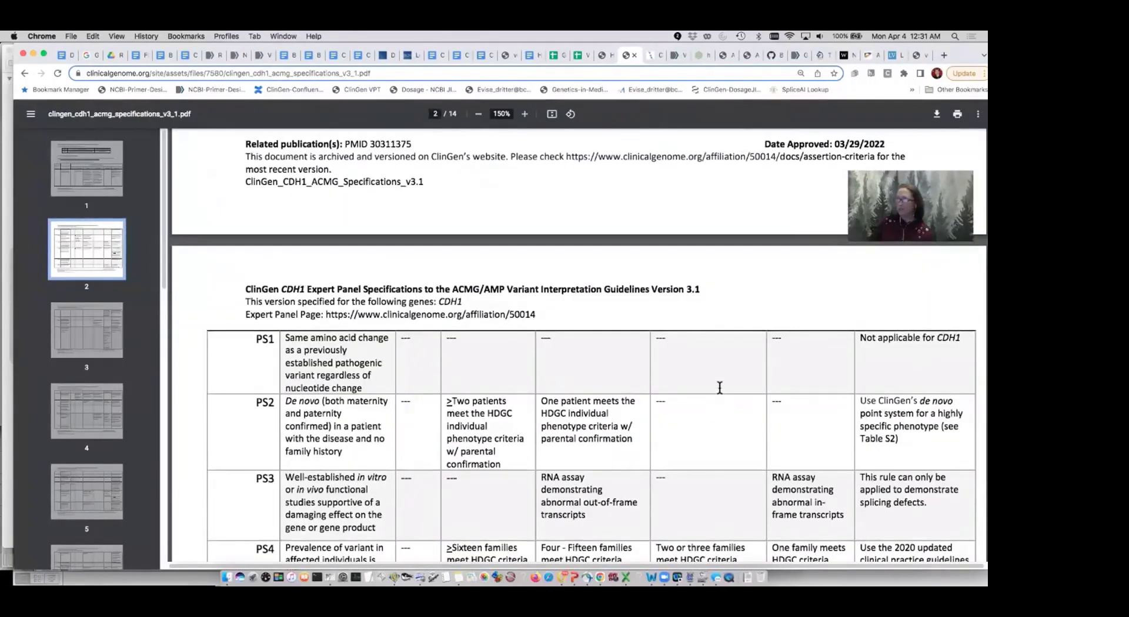
pyautogui.scroll(-6, 721, 393)
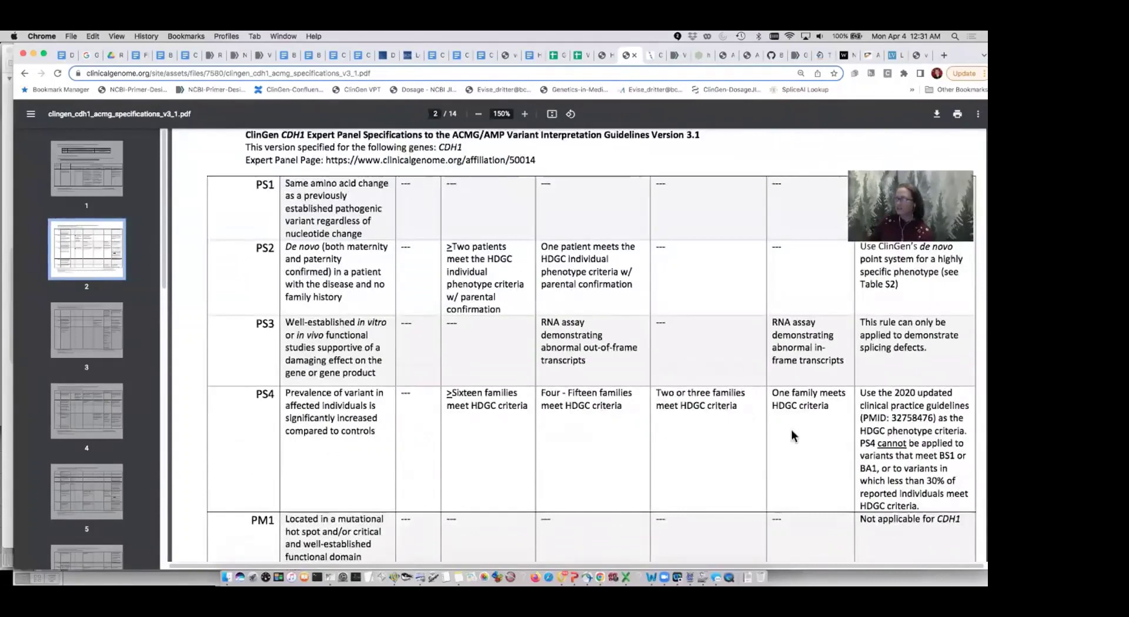
pyautogui.scroll(20, 816, 432)
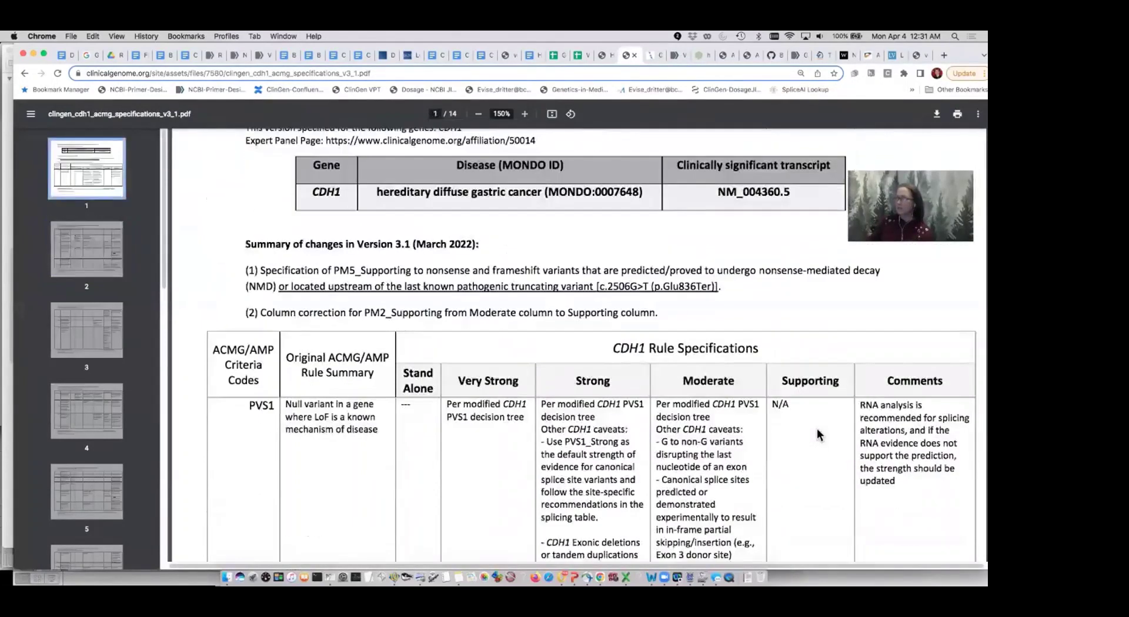
pyautogui.scroll(-17, 805, 424)
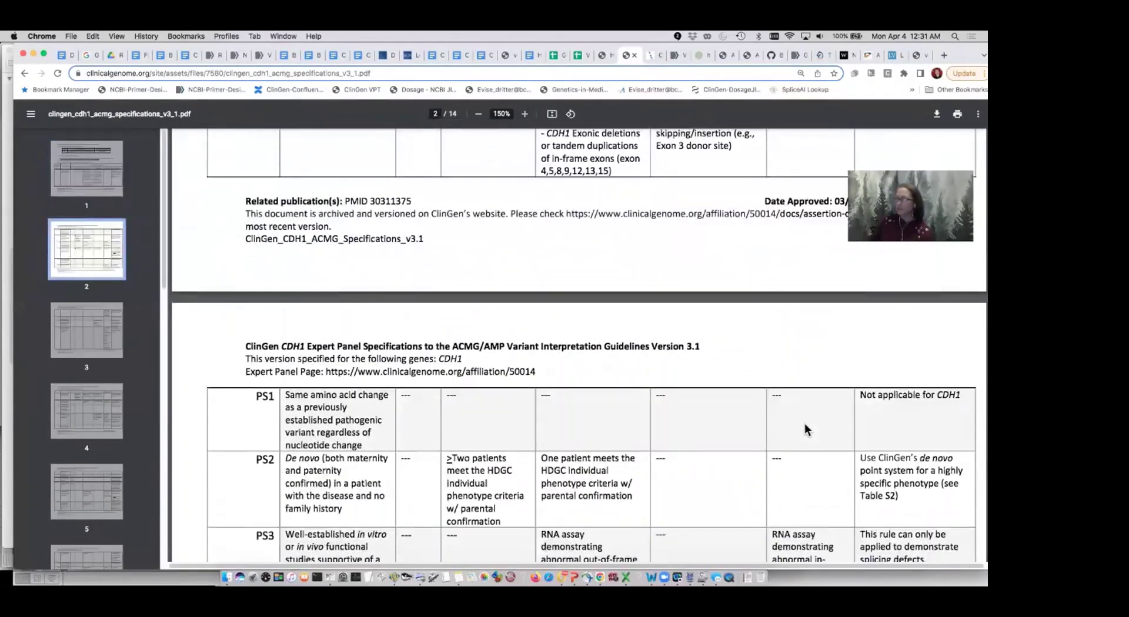
pyautogui.scroll(-8, 804, 424)
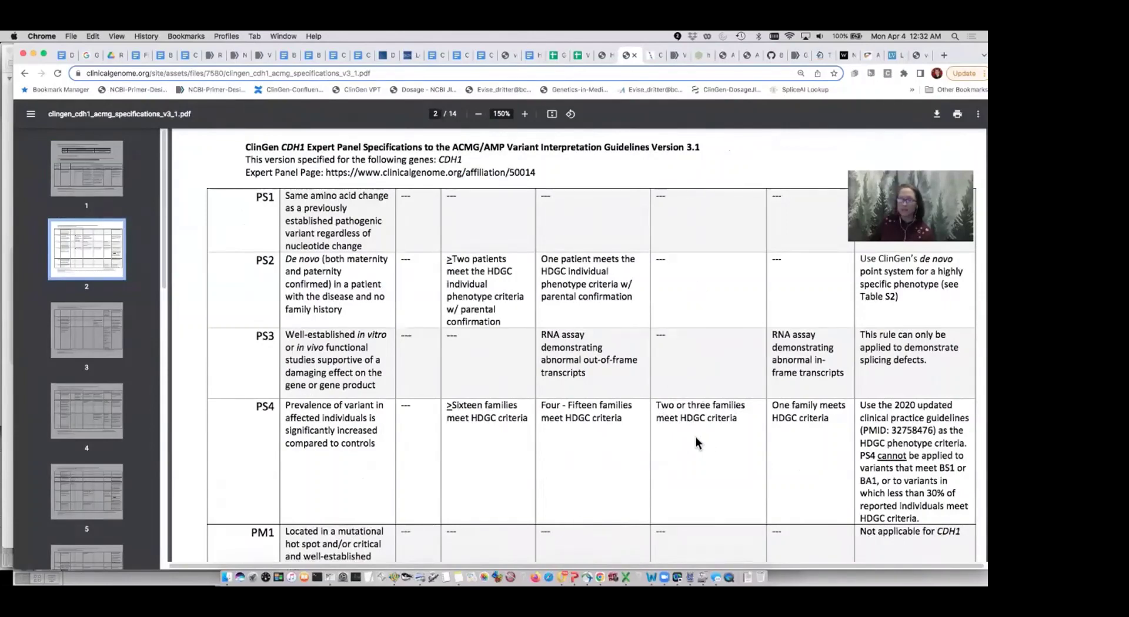
# Set the curation's PS4 criterion to PS4_Moderate and save it with the case-count explanation from the TextWrangler notes, citing PMID:16123970 and PMID:15517393
pyautogui.click(648, 55)
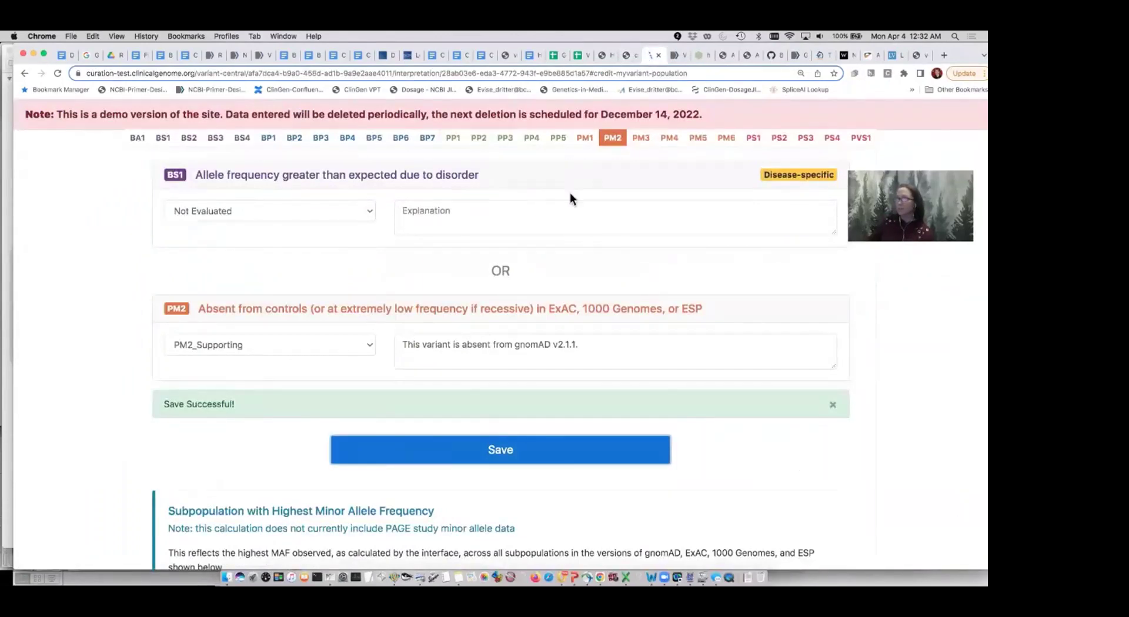
pyautogui.click(829, 137)
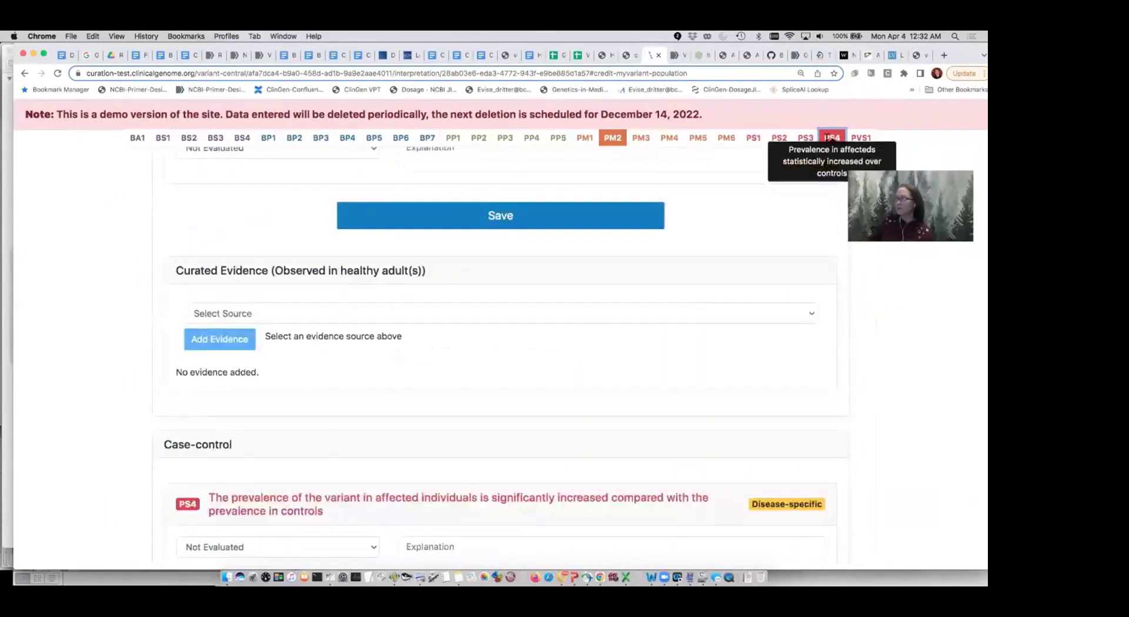
pyautogui.scroll(3, 387, 291)
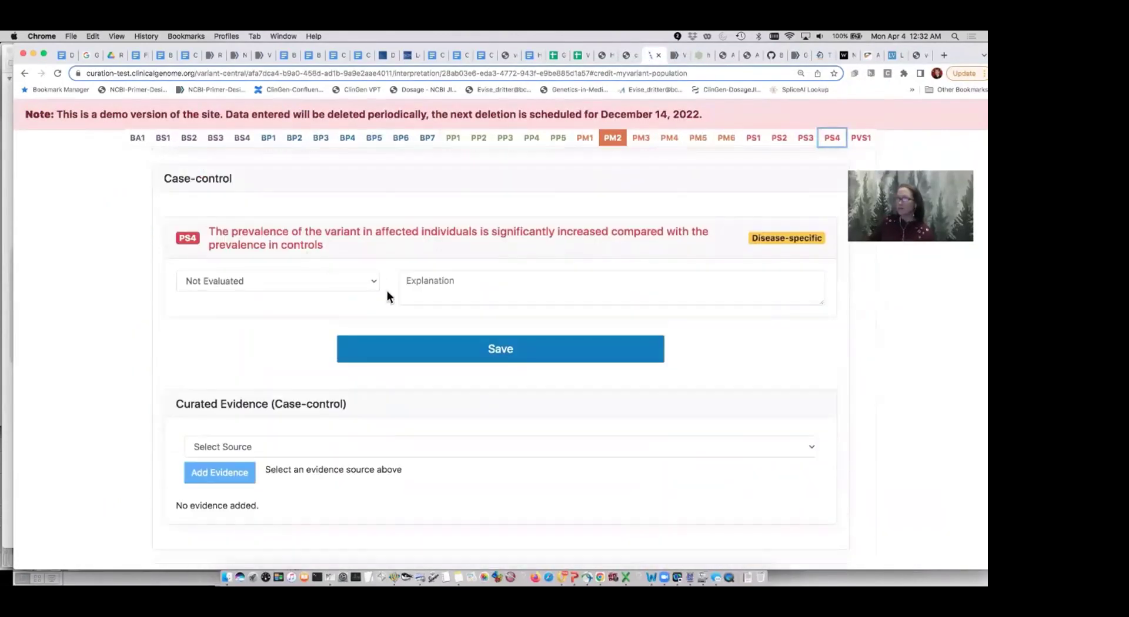
pyautogui.click(375, 284)
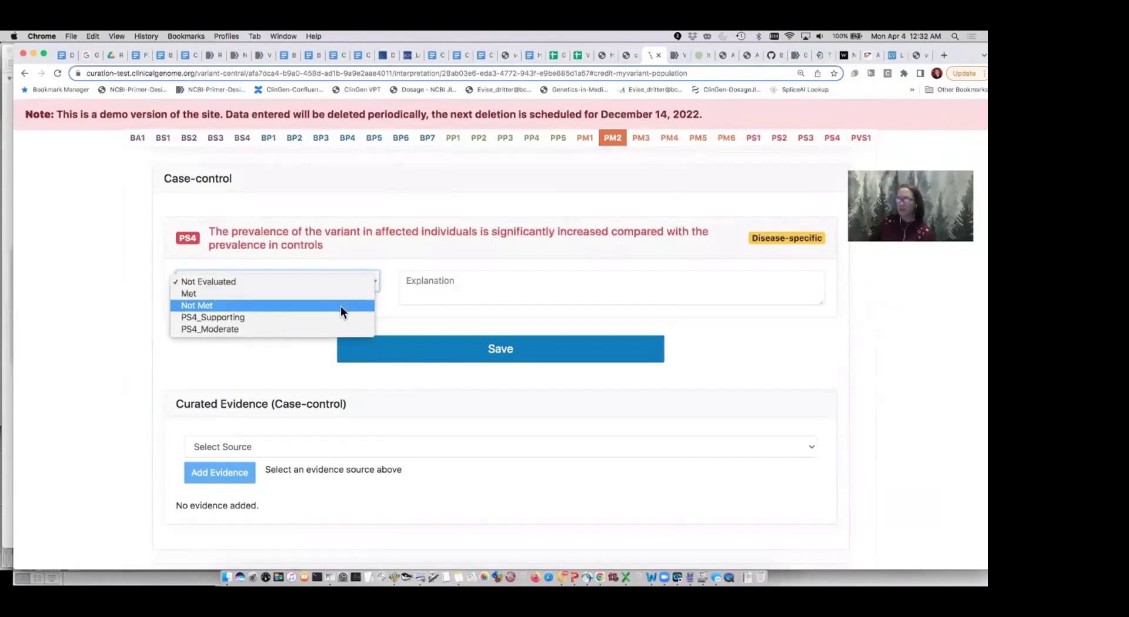
pyautogui.click(319, 327)
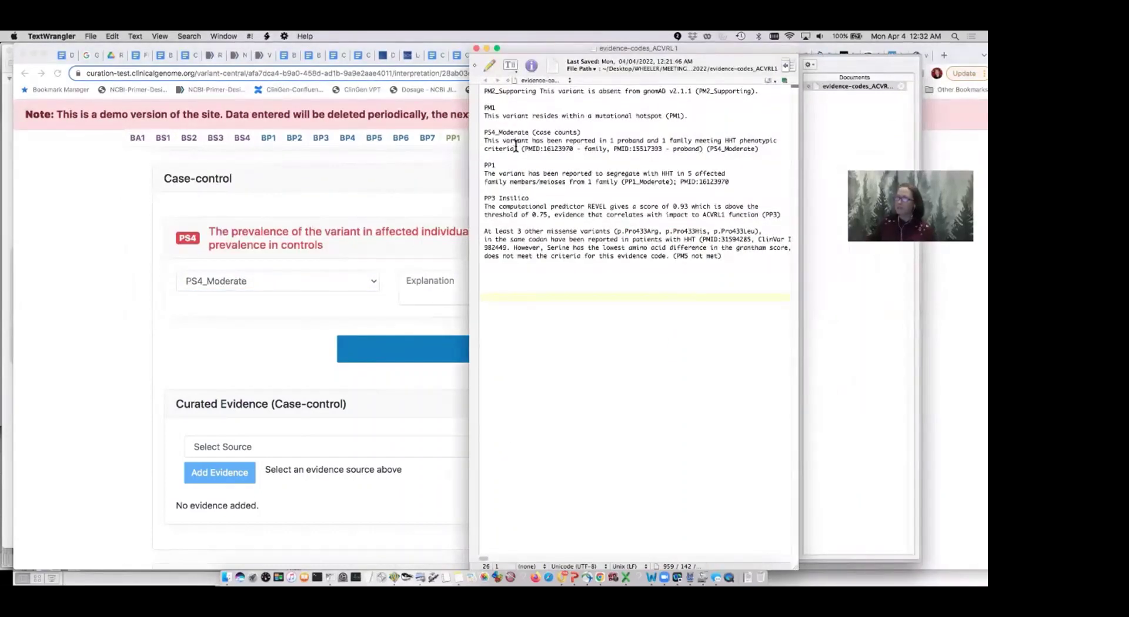
pyautogui.moveTo(765, 149); pyautogui.dragTo(482, 142)
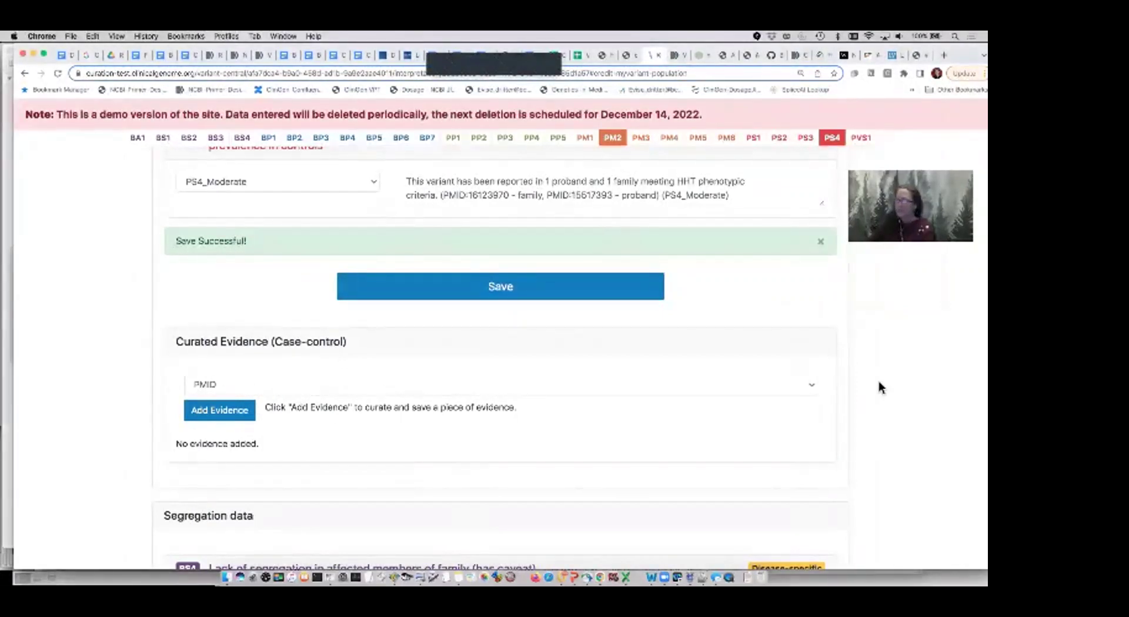
# Start a new case-control evidence entry for PS4 with PMID as the source, using PubMed ID 15517393 from the TextWrangler notes
pyautogui.click(809, 387)
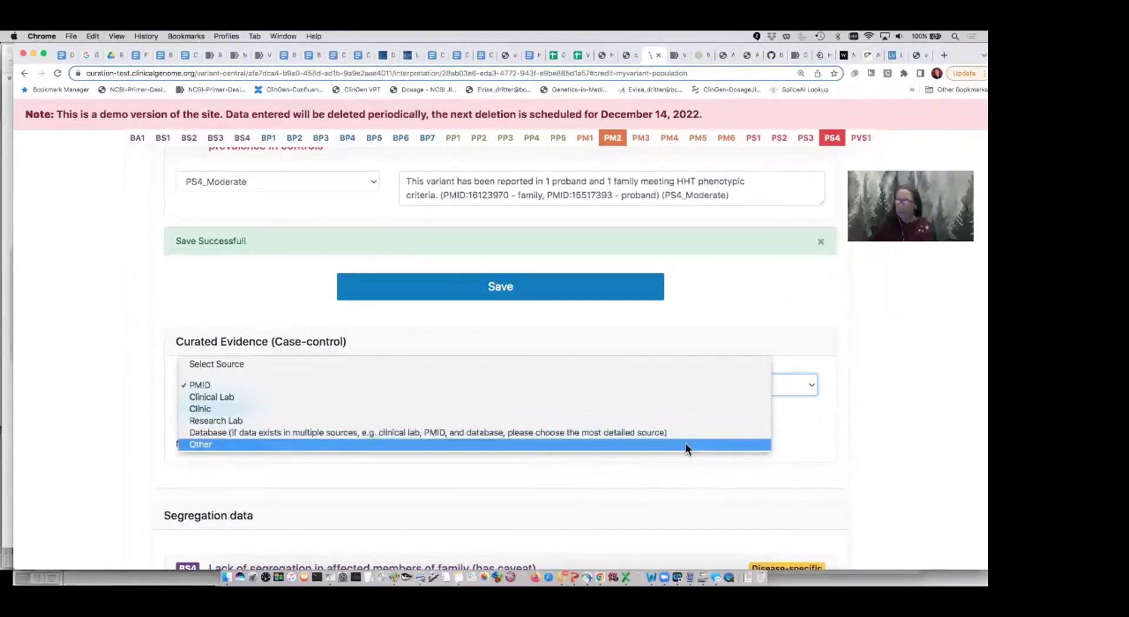
pyautogui.click(678, 386)
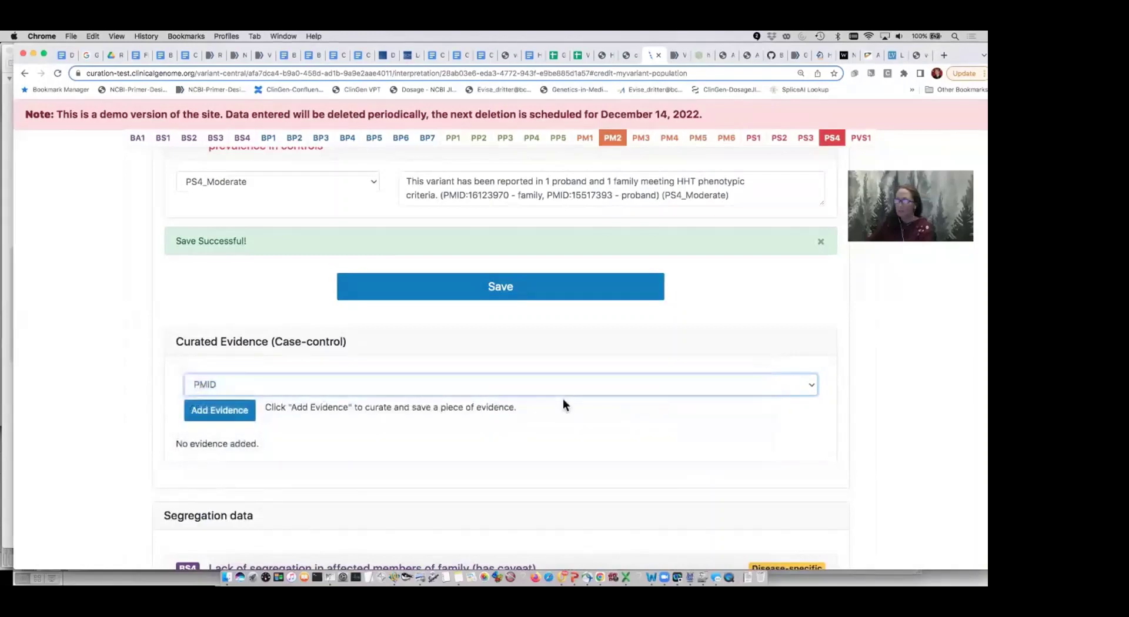
pyautogui.click(250, 411)
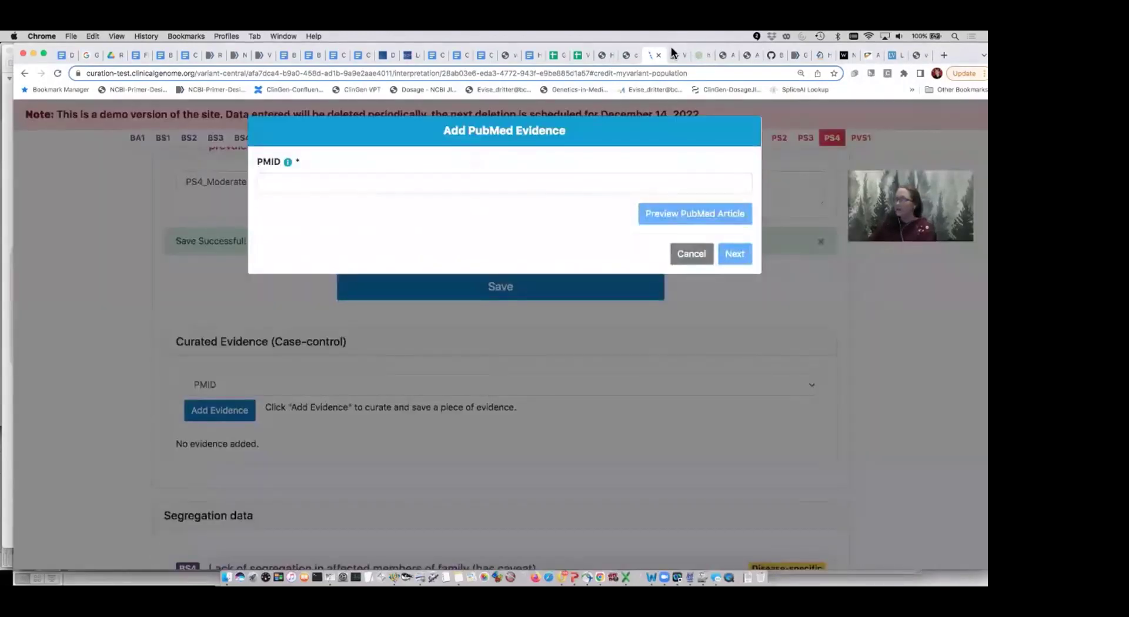
pyautogui.click(394, 577)
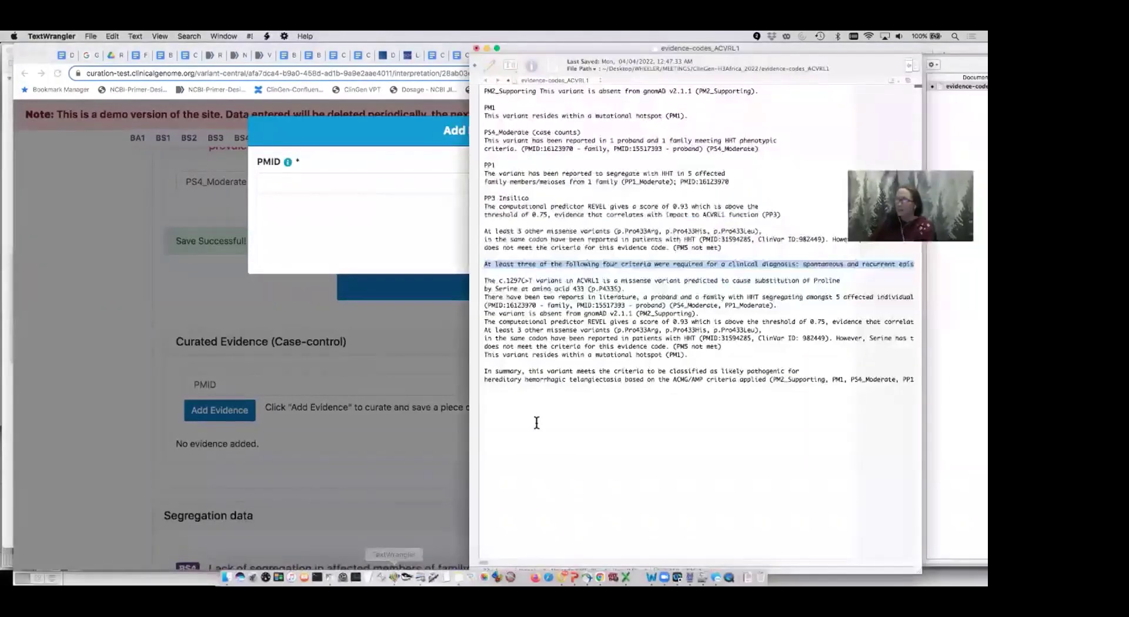
pyautogui.click(593, 223)
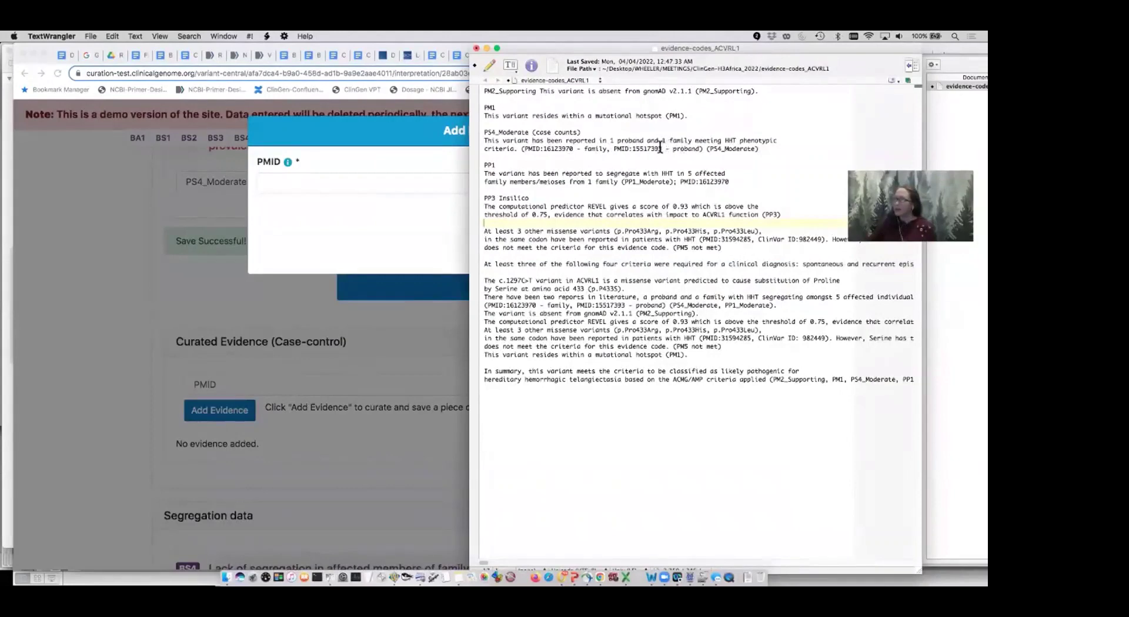
pyautogui.moveTo(662, 148); pyautogui.dragTo(632, 149)
pyautogui.press('super+c')
pyautogui.click(295, 187)
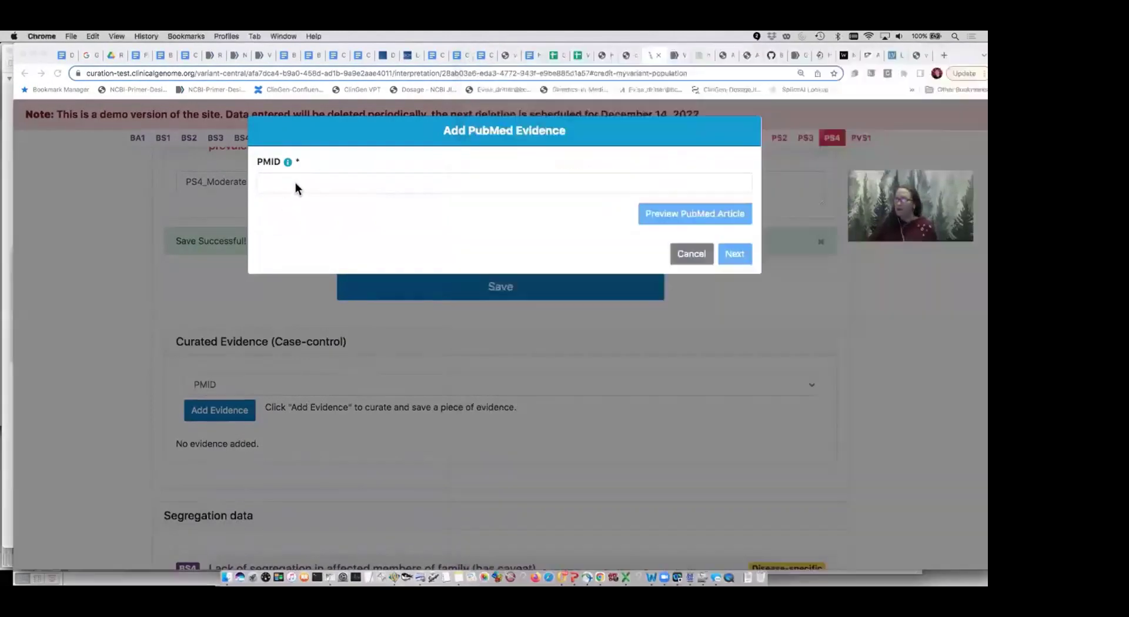
pyautogui.press('super+v')
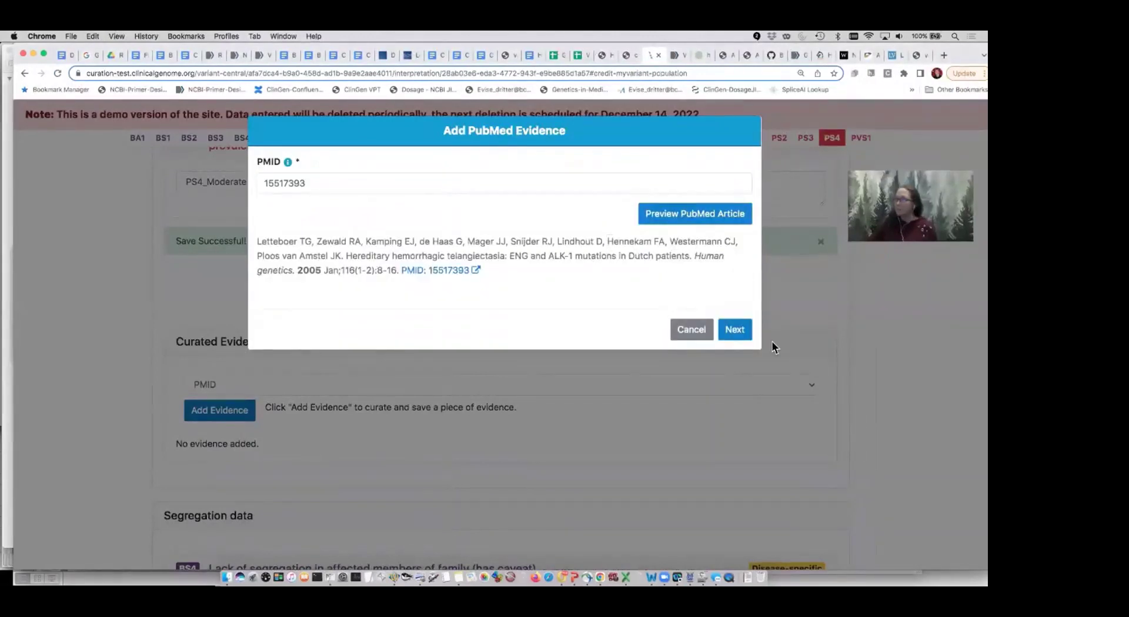
pyautogui.click(733, 330)
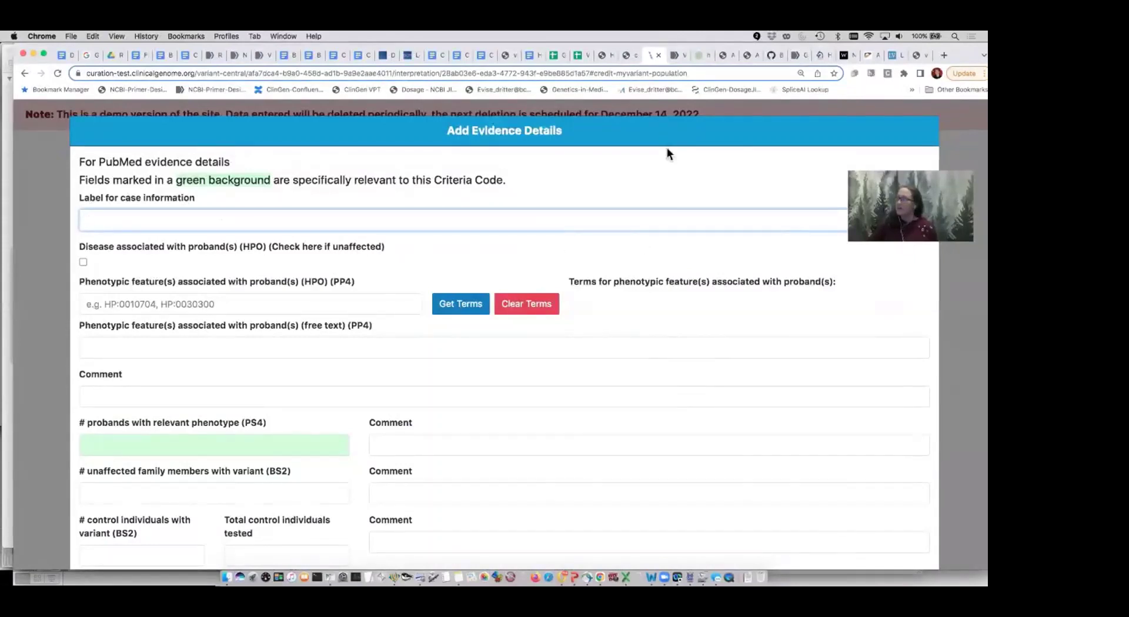
# Label the case F86 and enter the HHT clinical diagnosis criteria from the TextWrangler notes as the proband's free-text phenotypic features
pyautogui.write('F')
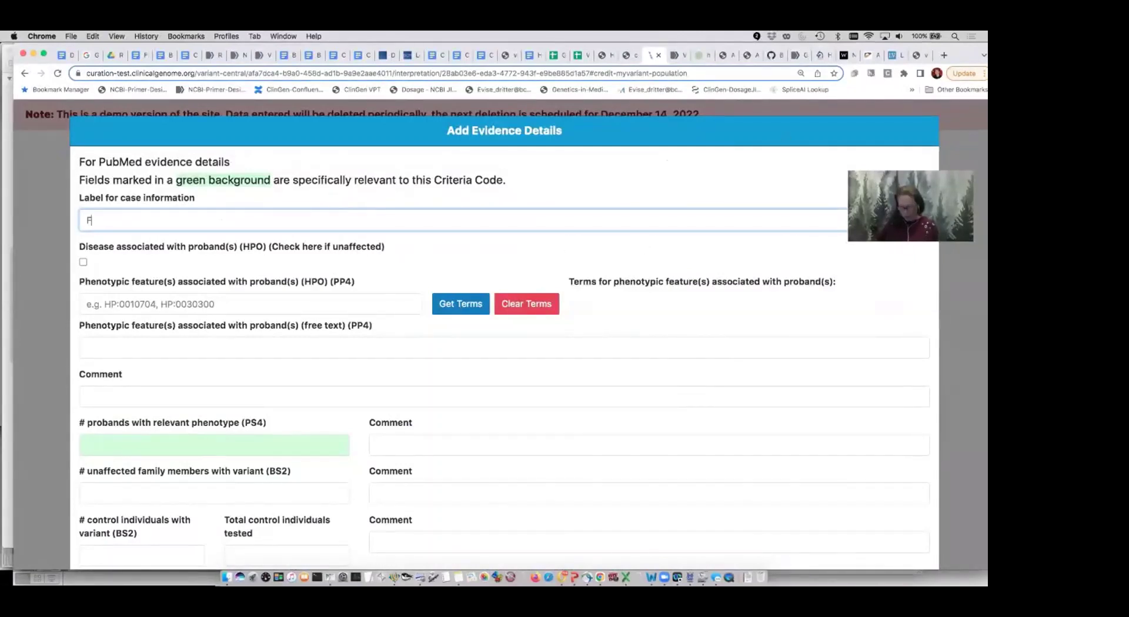
pyautogui.write('86')
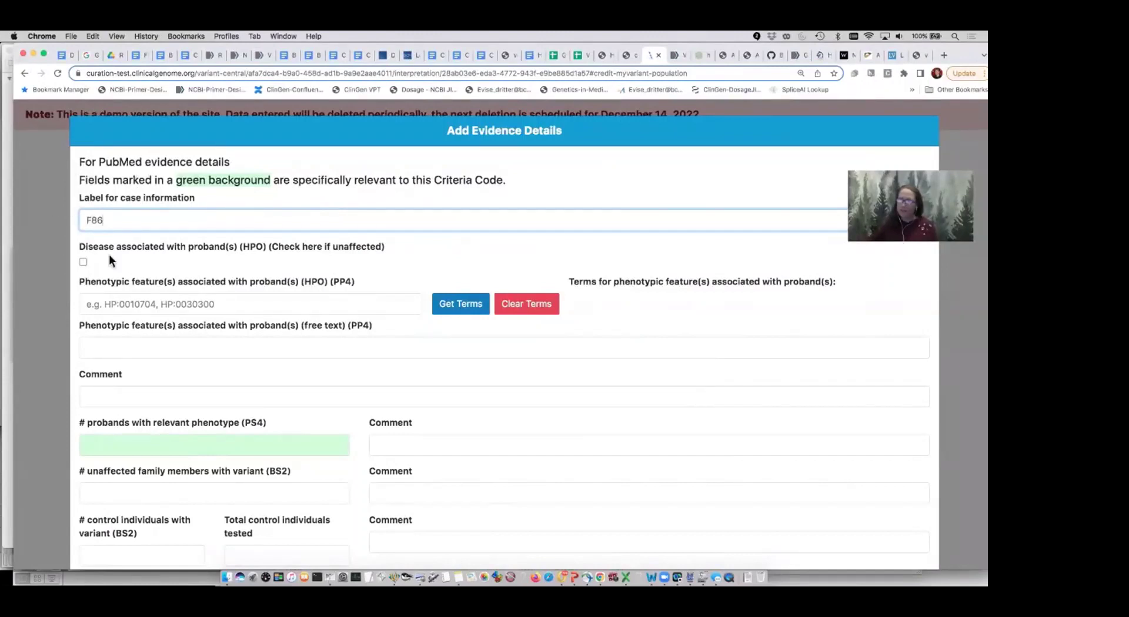
pyautogui.click(130, 303)
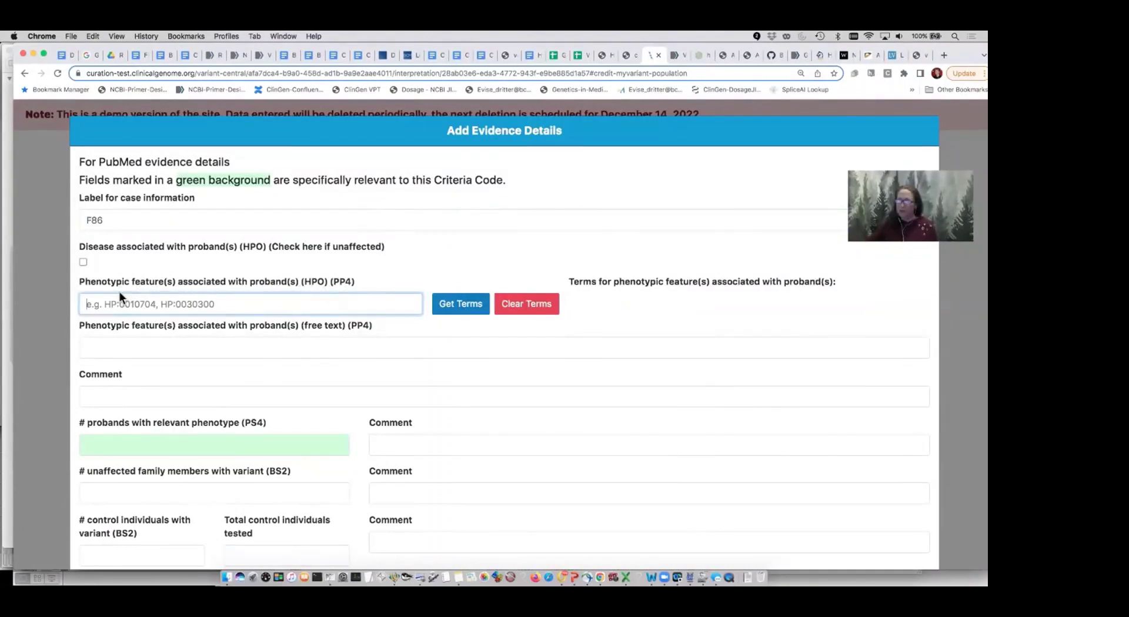
pyautogui.click(129, 346)
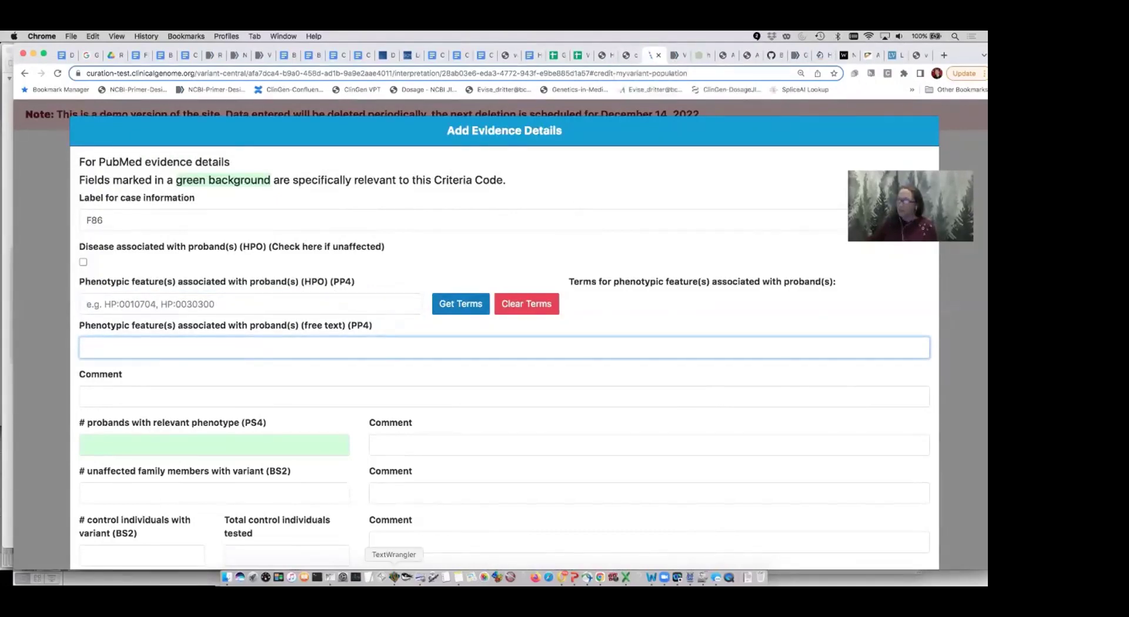
pyautogui.click(394, 577)
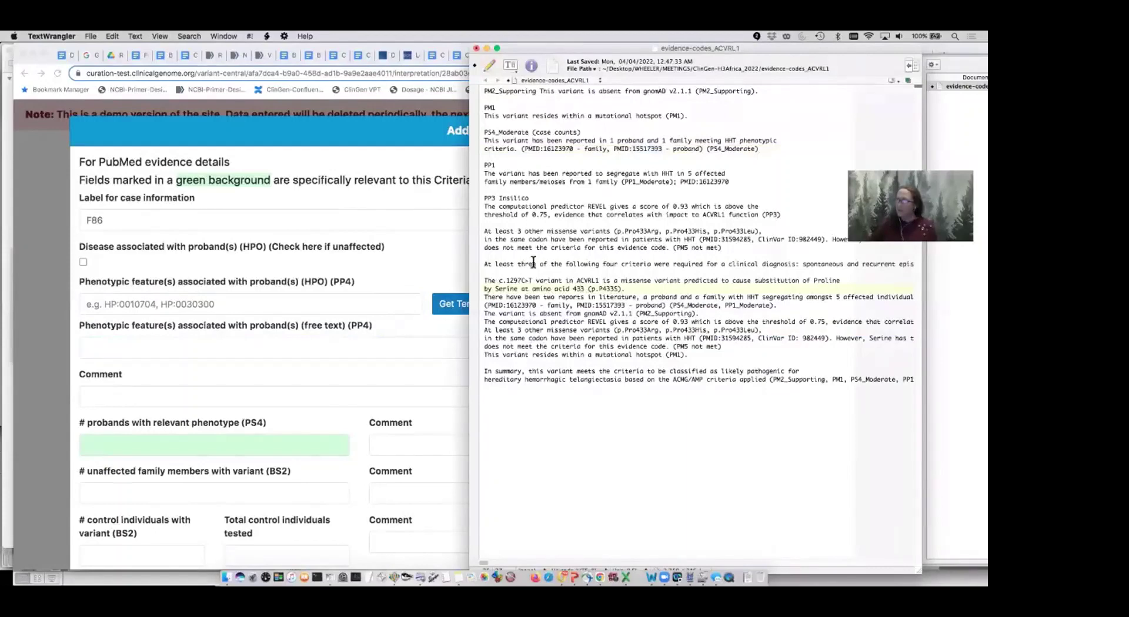
pyautogui.moveTo(484, 263); pyautogui.dragTo(482, 272)
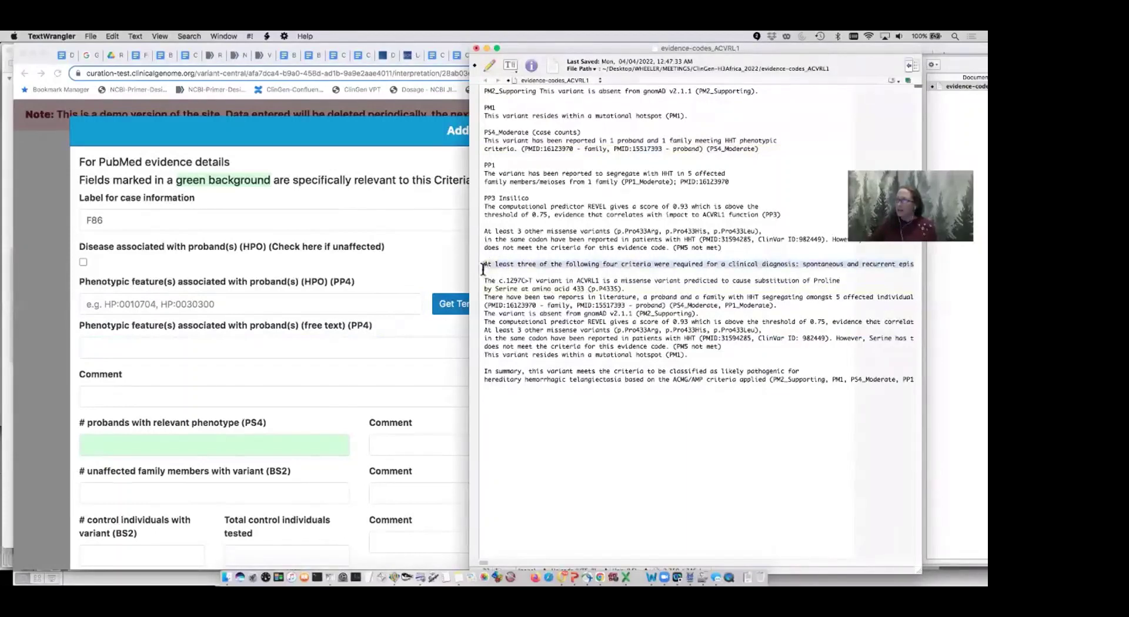
pyautogui.click(166, 349)
pyautogui.click(220, 347)
pyautogui.press('super+v')
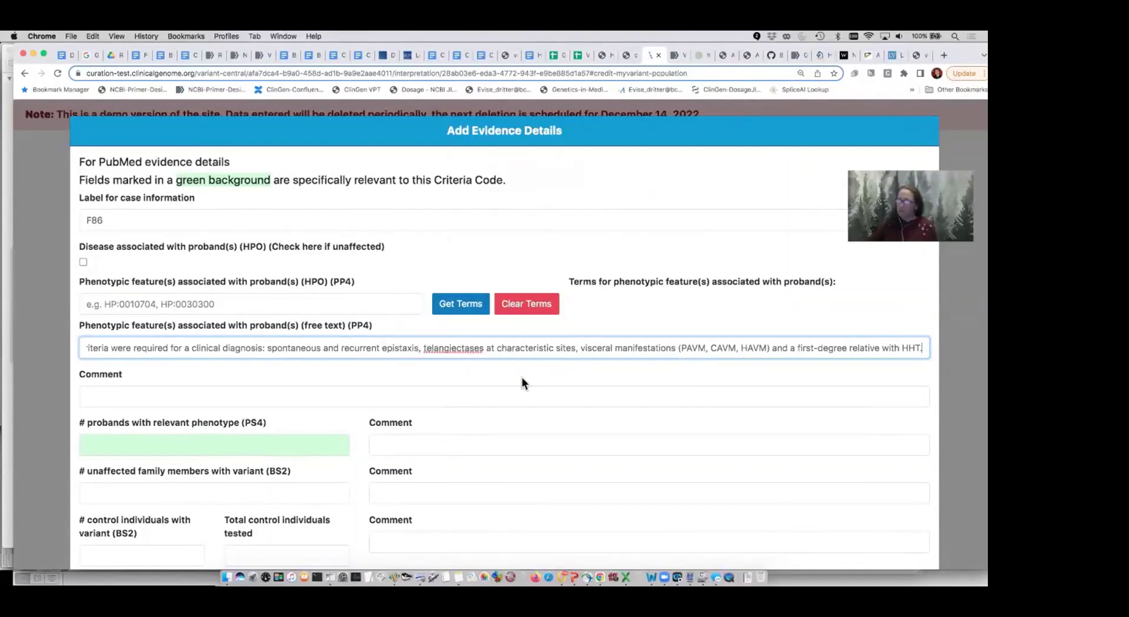
# Set the number of probands with relevant phenotype (PS4) to 1 in the evidence details
pyautogui.scroll(-3, 523, 380)
pyautogui.click(293, 355)
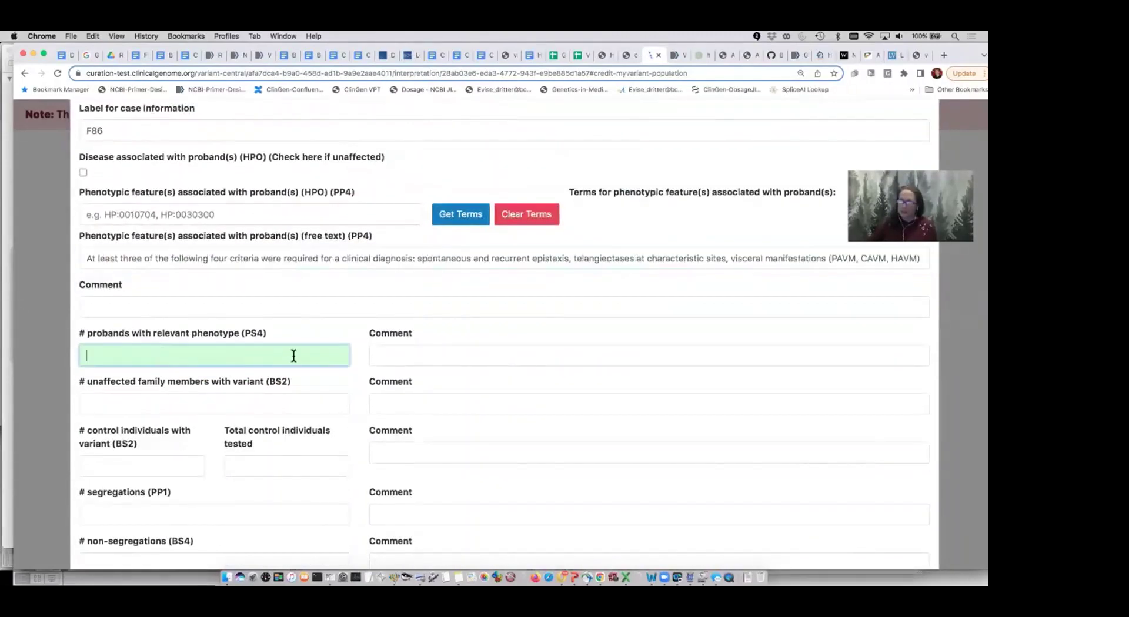
pyautogui.write('1')
pyautogui.scroll(-1, 570, 363)
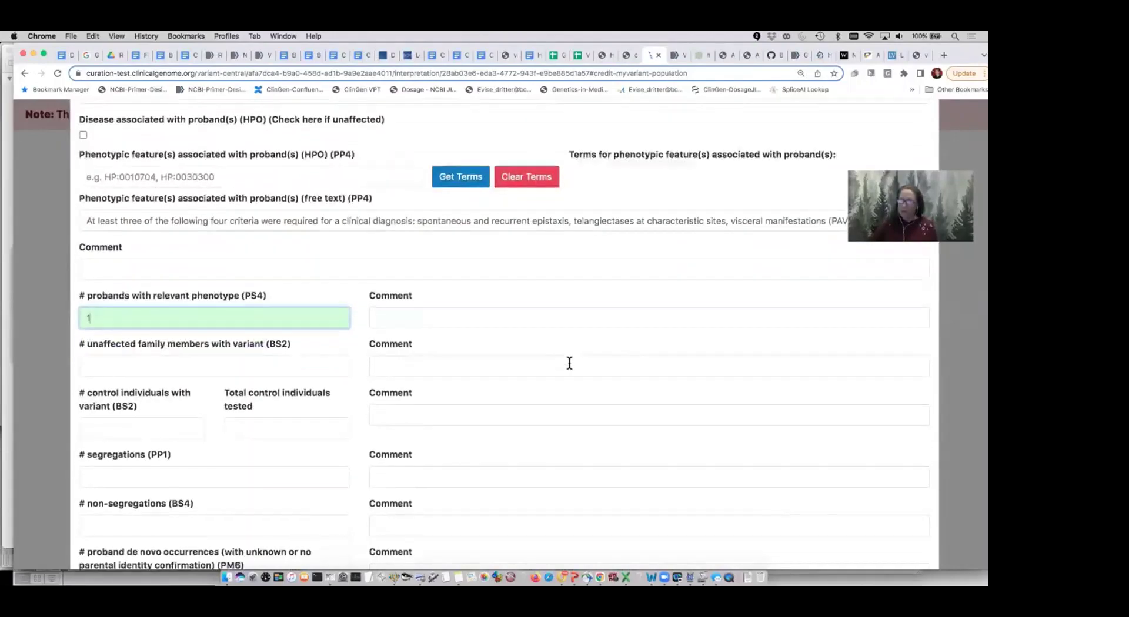
# Add the additional comment "Individual phenotype was not stated, but all subjects in the paper were diagnosed with HHT based on criteria." and submit the evidence
pyautogui.scroll(-15, 569, 363)
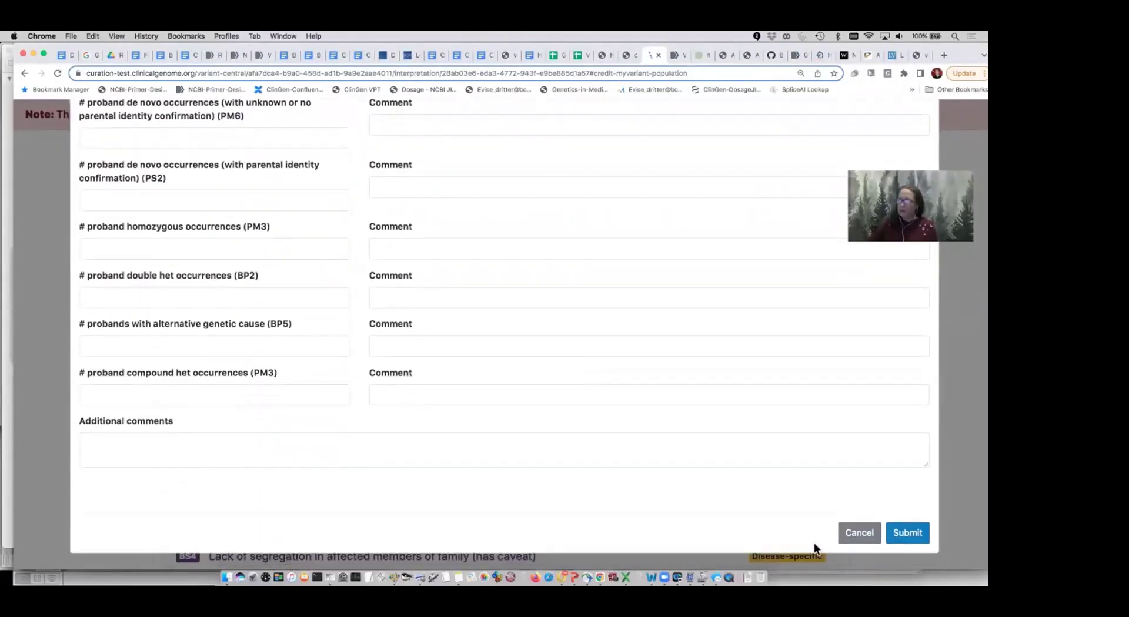
pyautogui.click(544, 447)
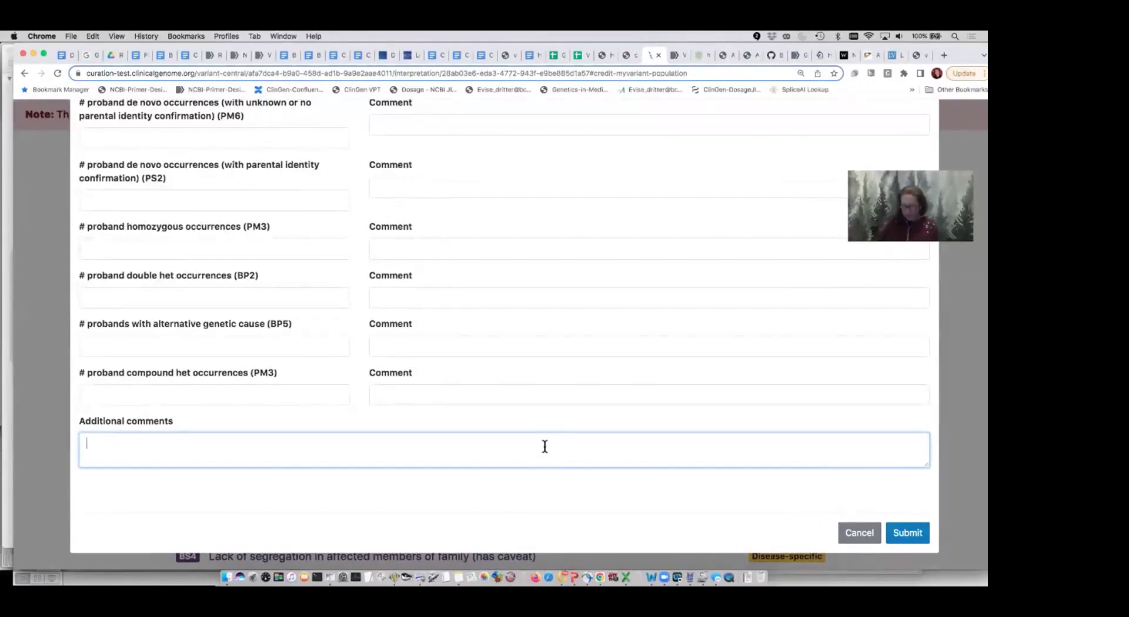
pyautogui.write('Individual phe')
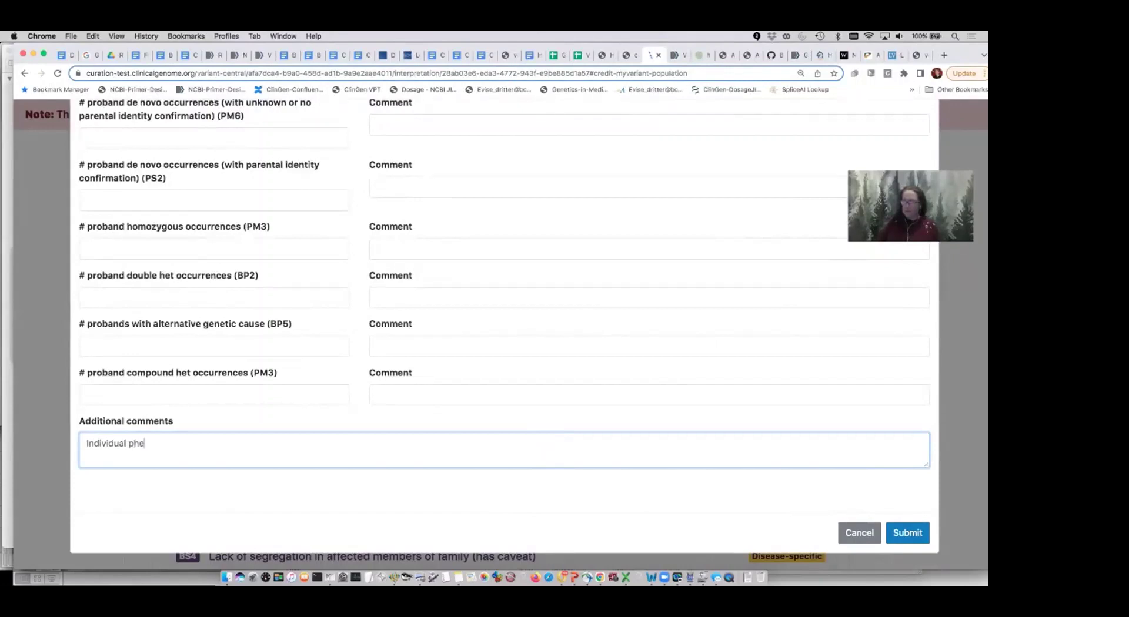
pyautogui.write('notype was not stated, but all subjects in')
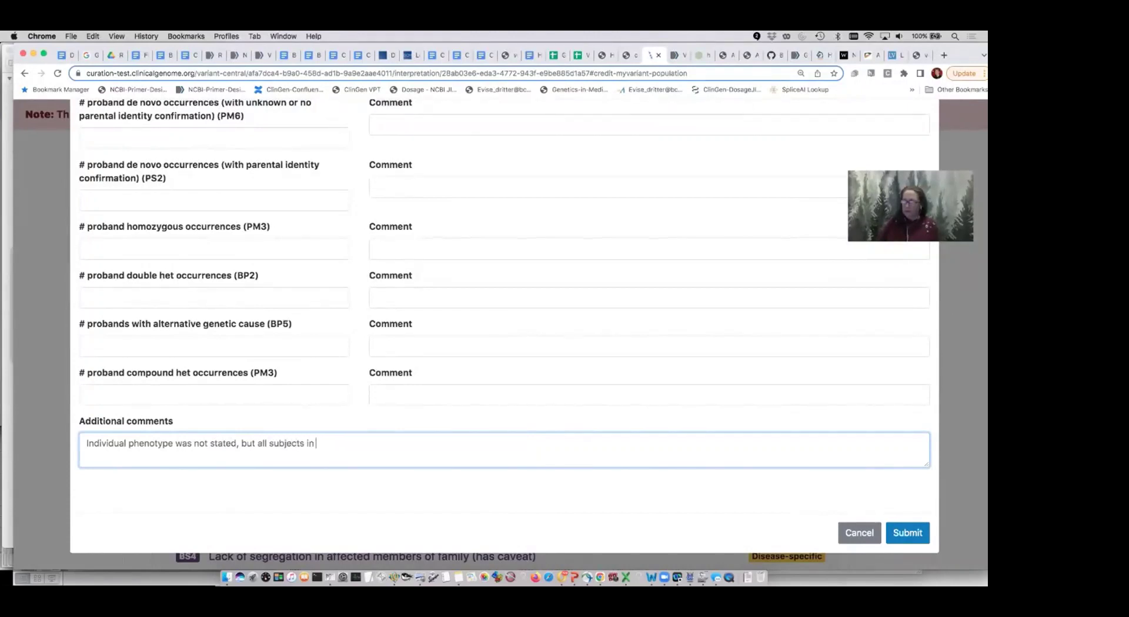
pyautogui.write('e paper were diagnosed with HHT based')
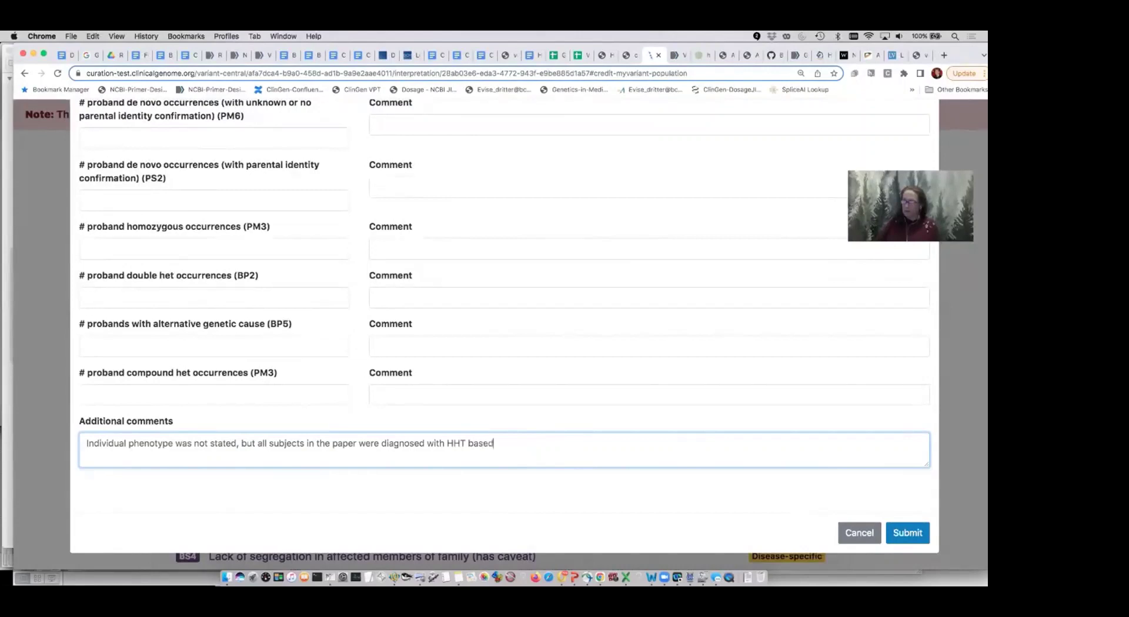
pyautogui.write('on criteria.')
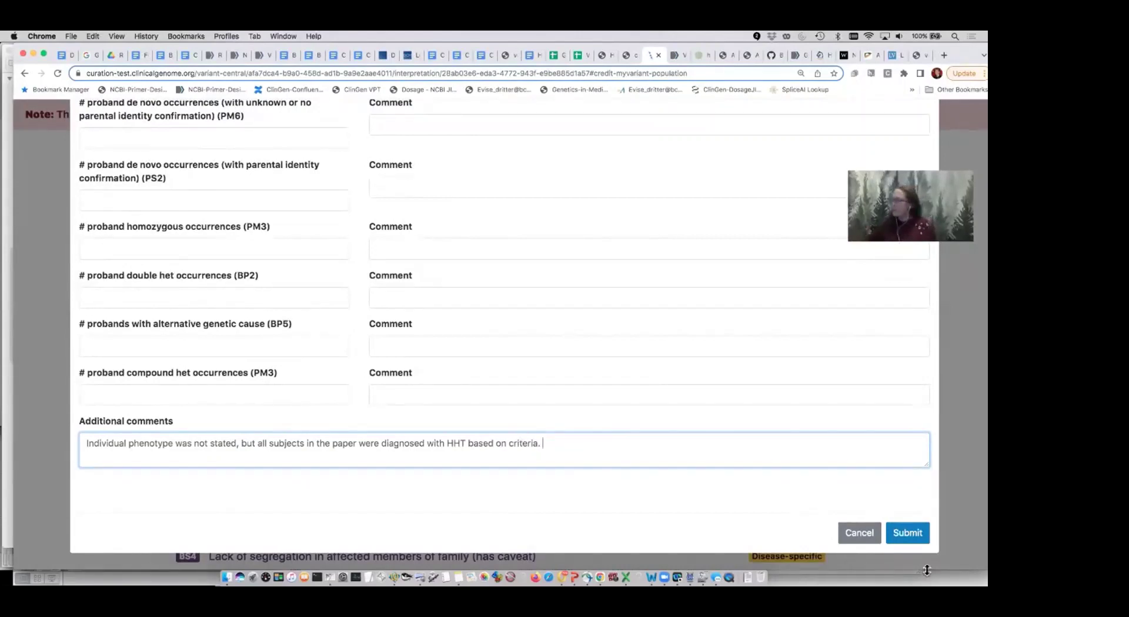
pyautogui.click(913, 538)
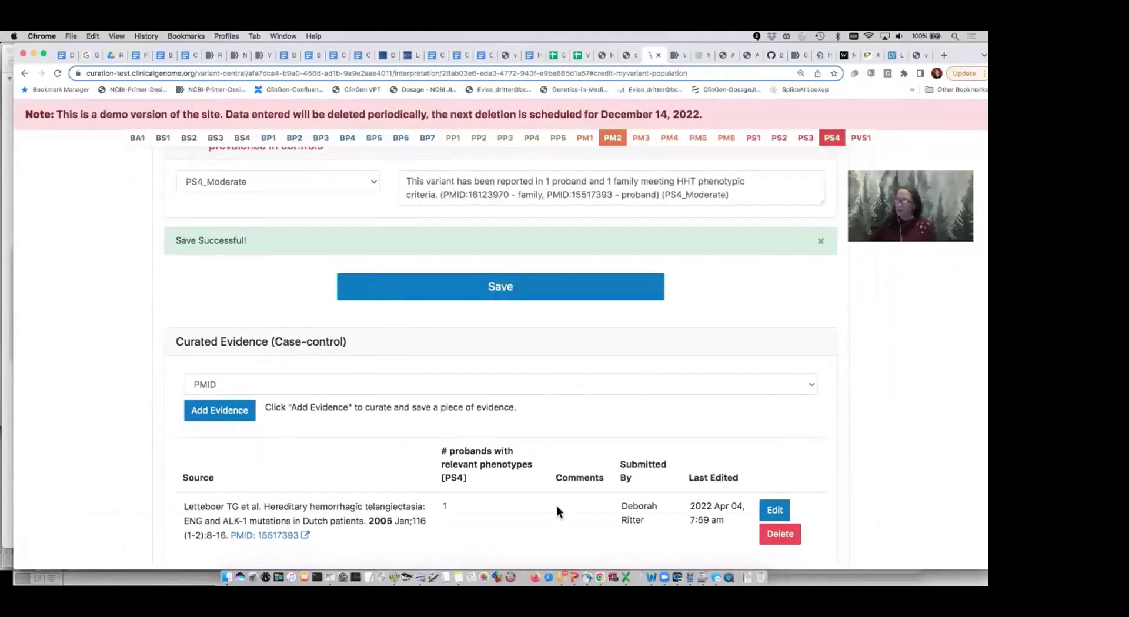
pyautogui.scroll(-3, 614, 499)
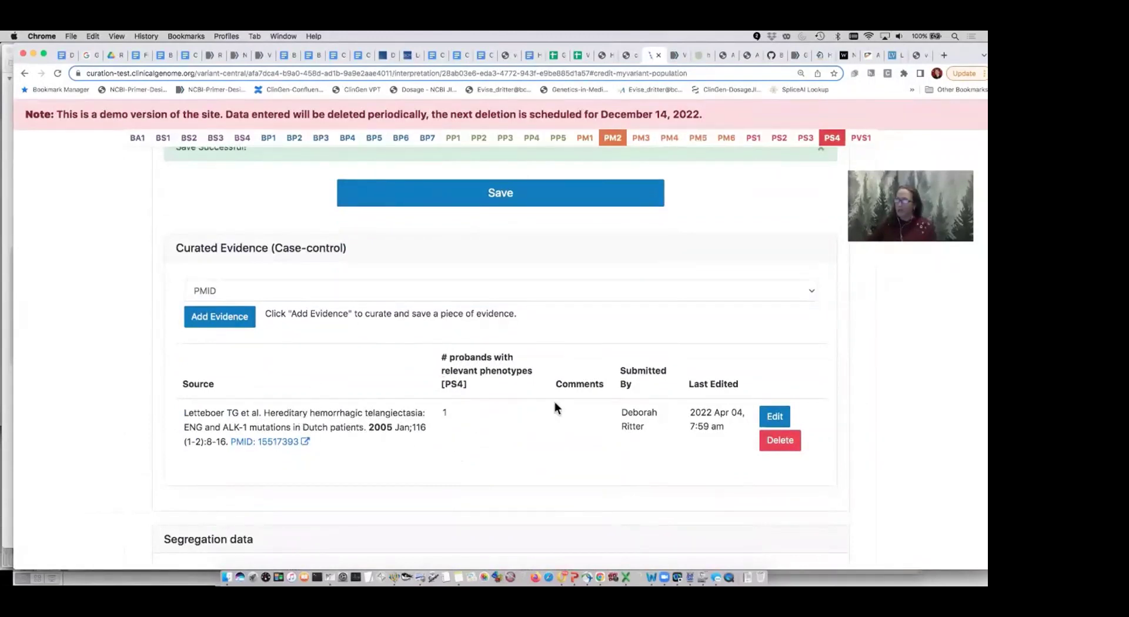
pyautogui.scroll(3, 555, 446)
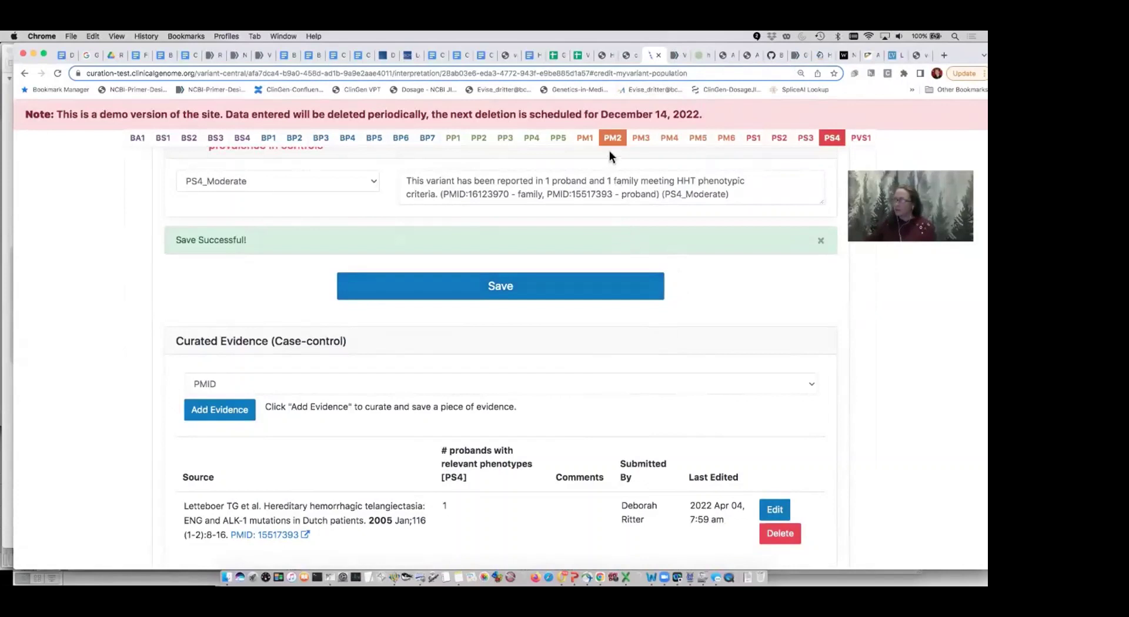
# Go to the PP1 cosegregation criterion and review the c.1297C>T family's pedigree in Figure 1 of the Wiley article
pyautogui.click(453, 140)
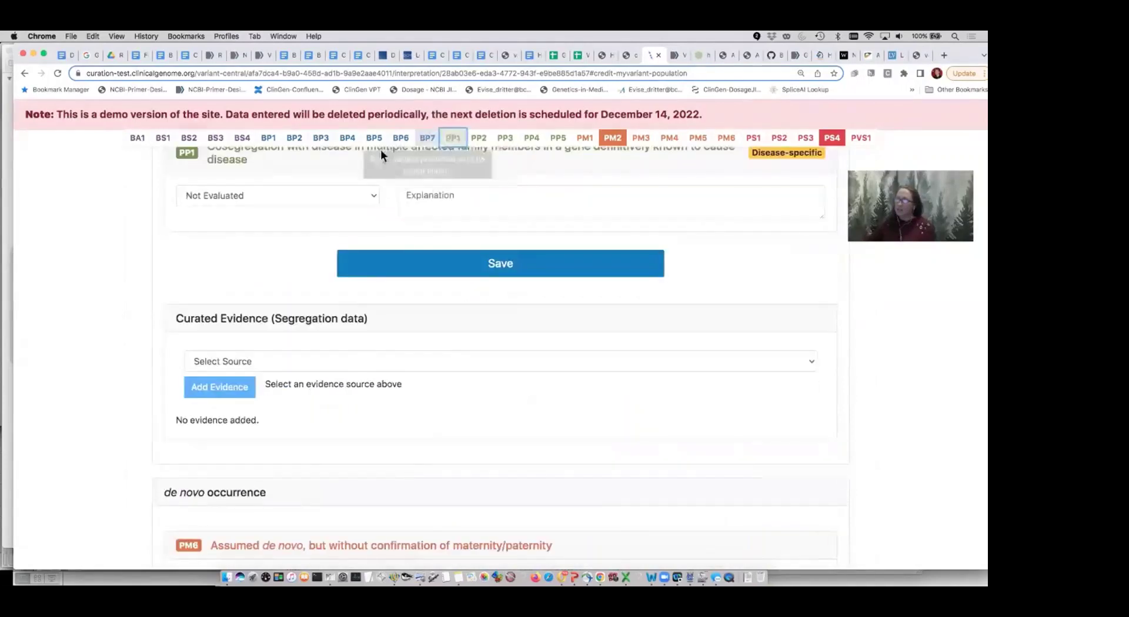
pyautogui.scroll(2, 331, 225)
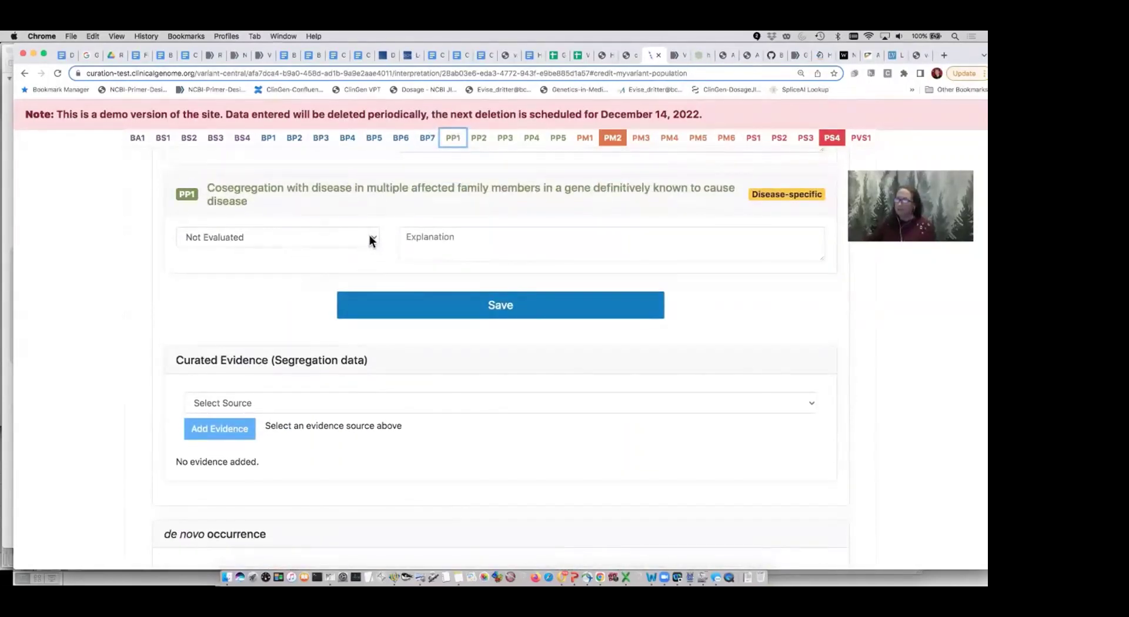
pyautogui.click(870, 54)
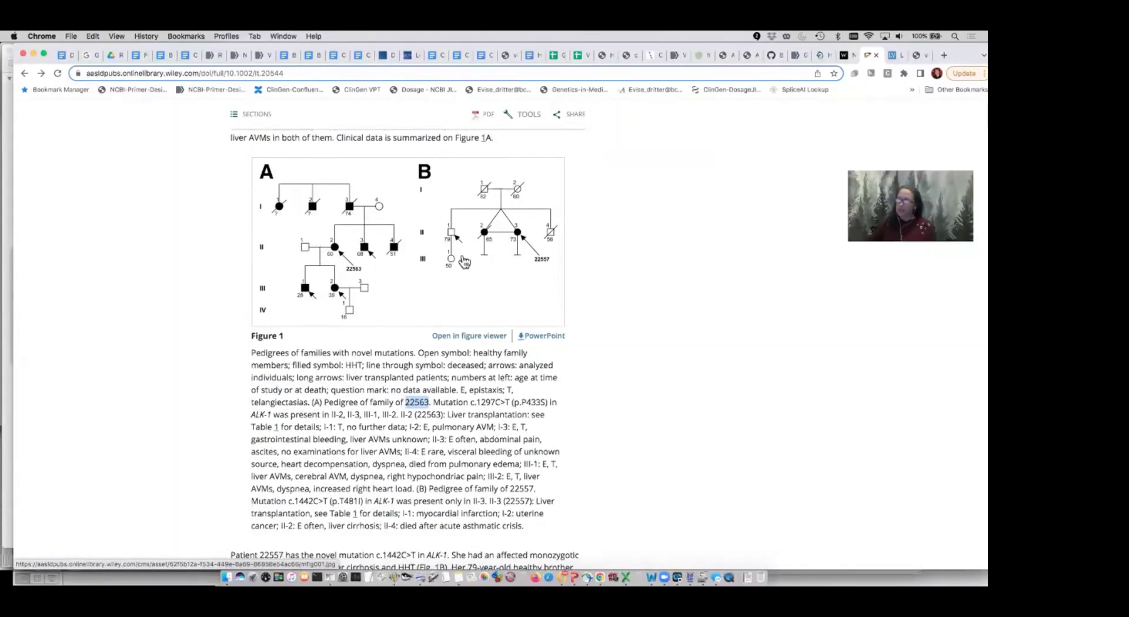
# Consult the PP1 row of the ClinGen CDH1 specifications PDF for the number of informative meioses required at each evidence strength
pyautogui.click(627, 55)
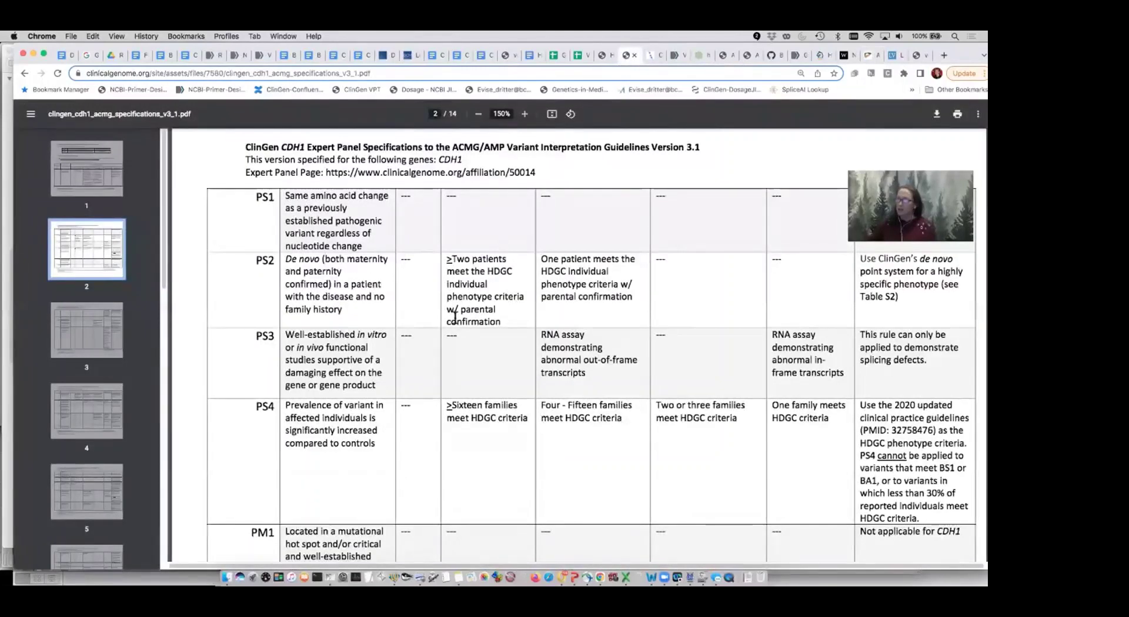
pyautogui.scroll(-3, 436, 340)
pyautogui.scroll(-10, 423, 399)
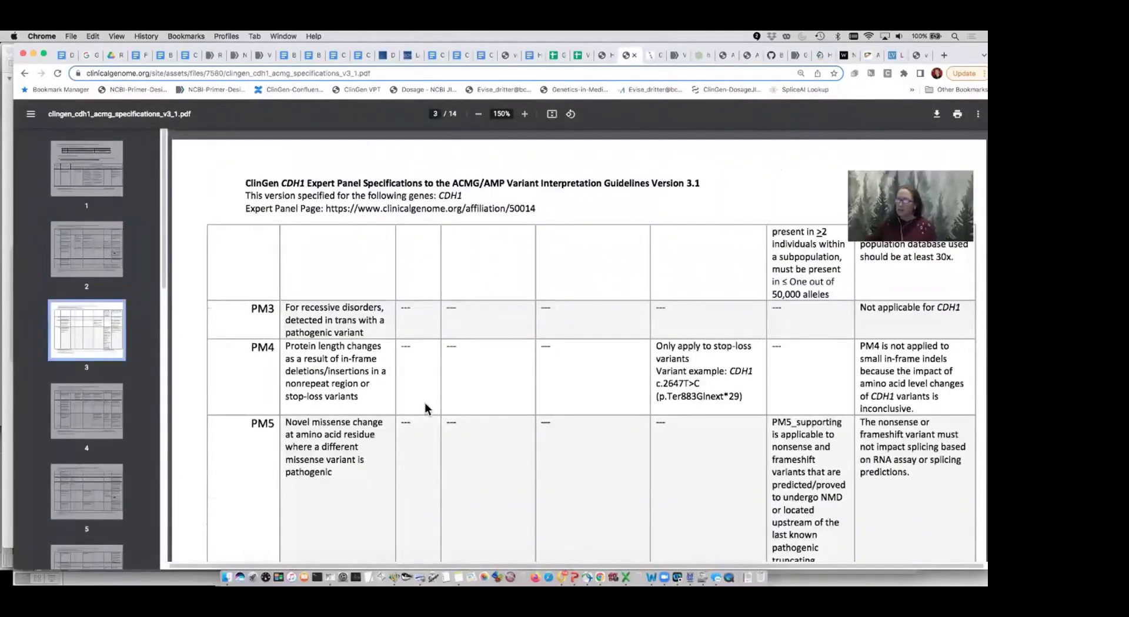
pyautogui.scroll(-10, 424, 402)
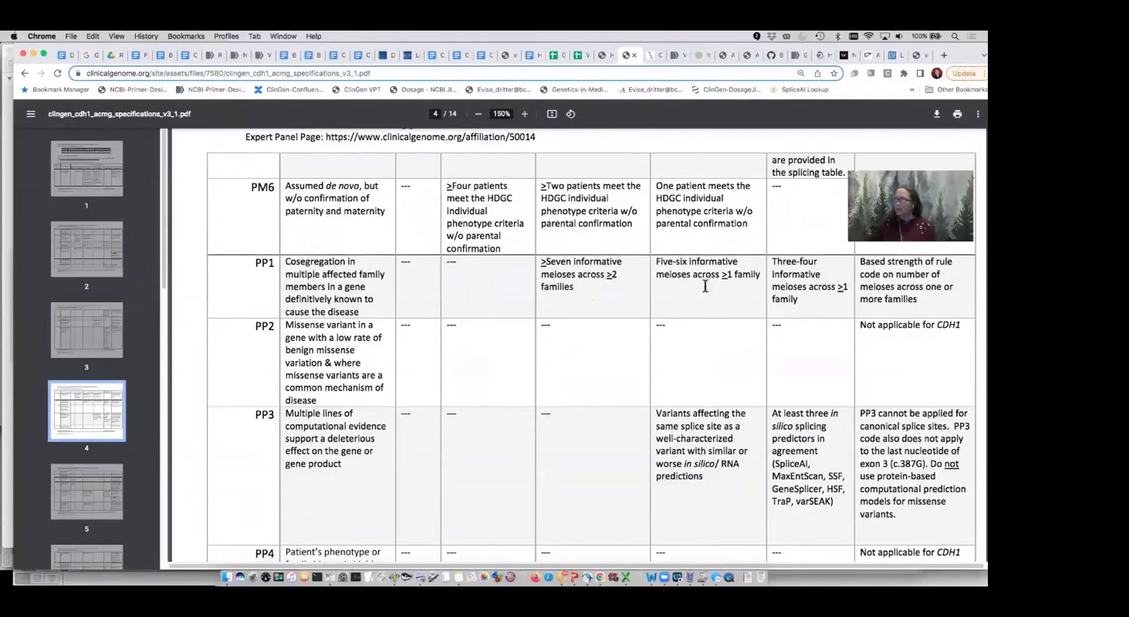
pyautogui.scroll(10, 705, 287)
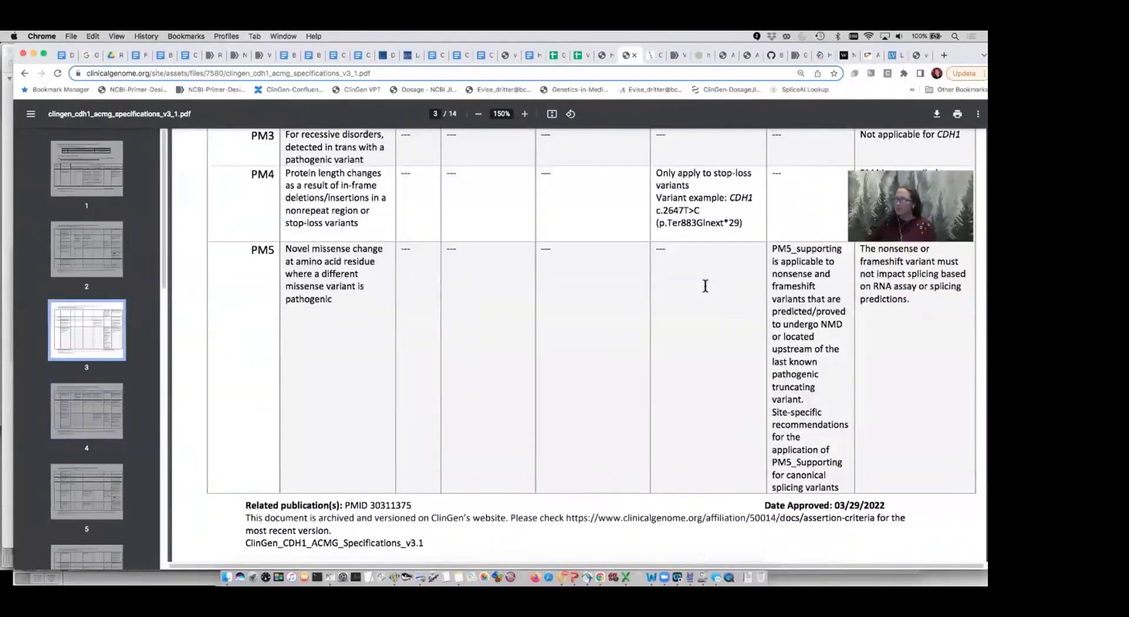
pyautogui.scroll(6, 705, 287)
pyautogui.scroll(6, 704, 286)
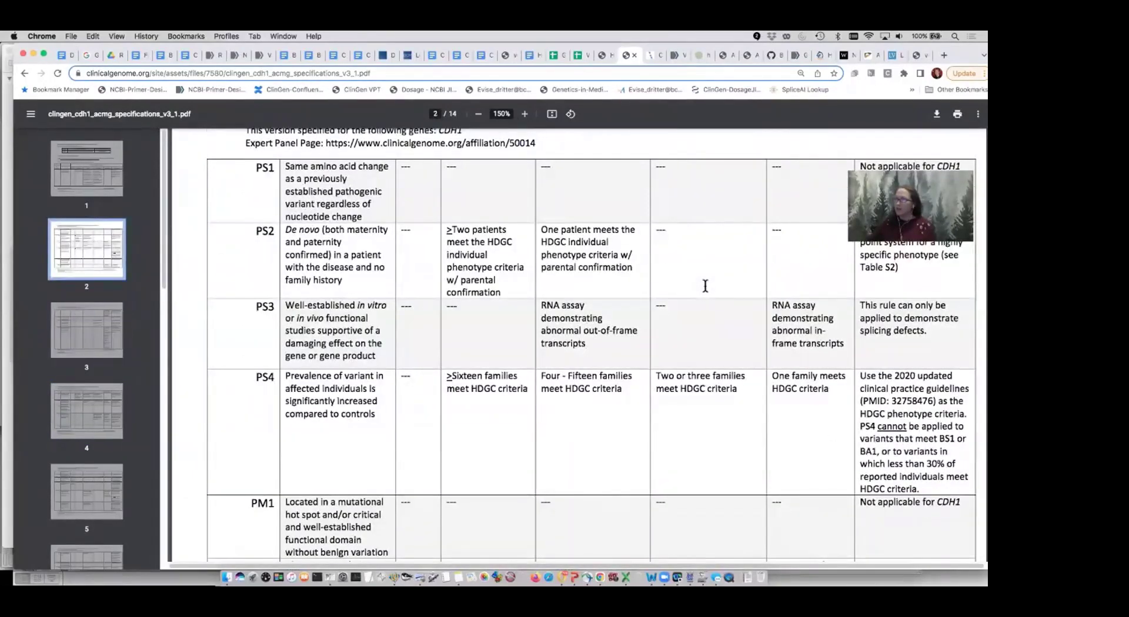
pyautogui.scroll(10, 705, 286)
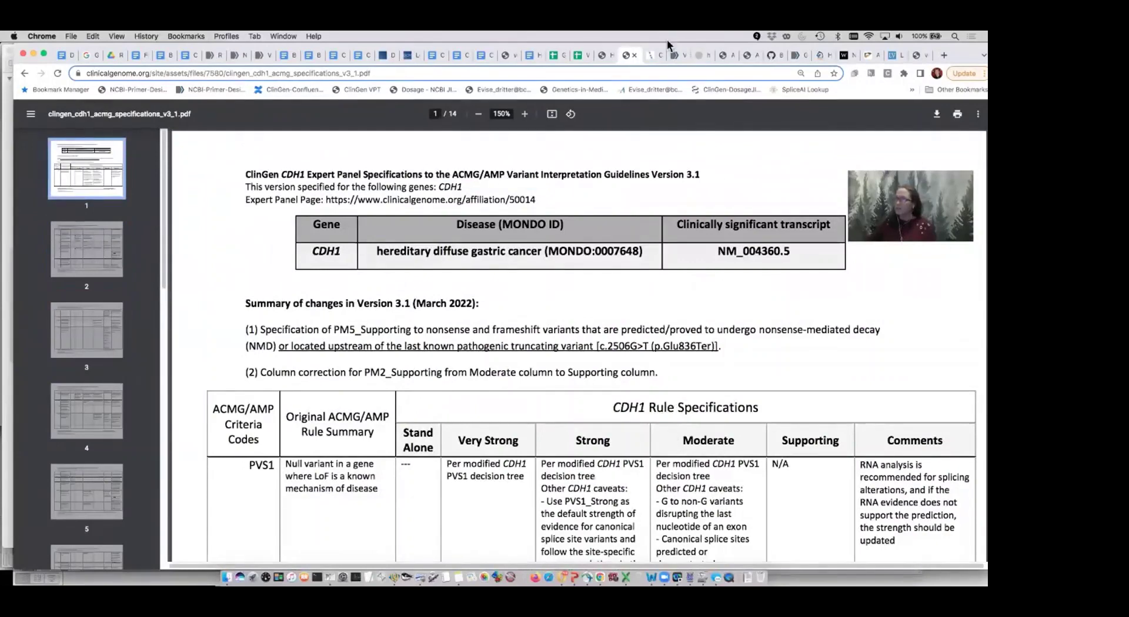
# Return to the variant curation page and set the PP1 cosegregation criterion to PP1_Moderate
pyautogui.click(649, 53)
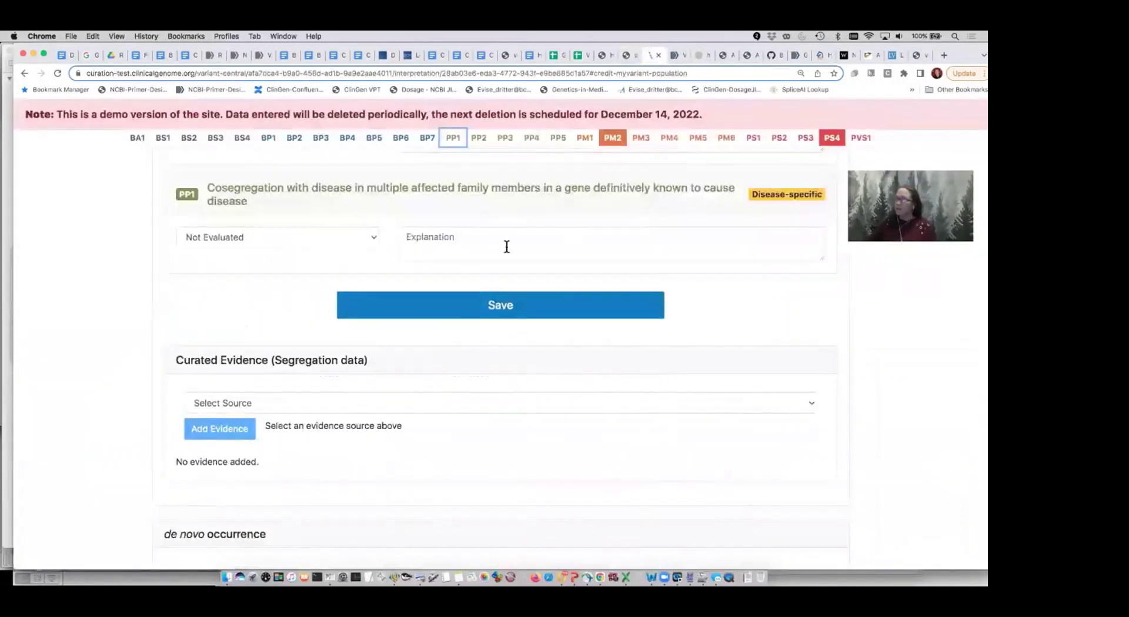
pyautogui.click(361, 238)
pyautogui.click(339, 274)
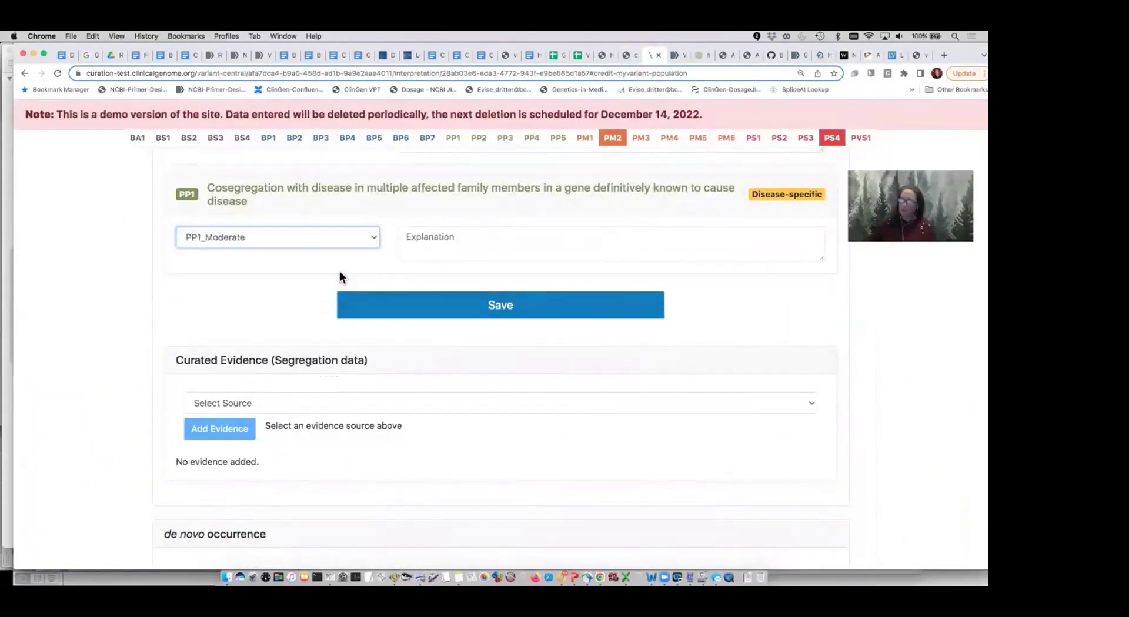
# Copy the PP1 text from the TextWrangler evidence notes into the PP1 explanation, remove its line break and save the evaluation
pyautogui.click(393, 578)
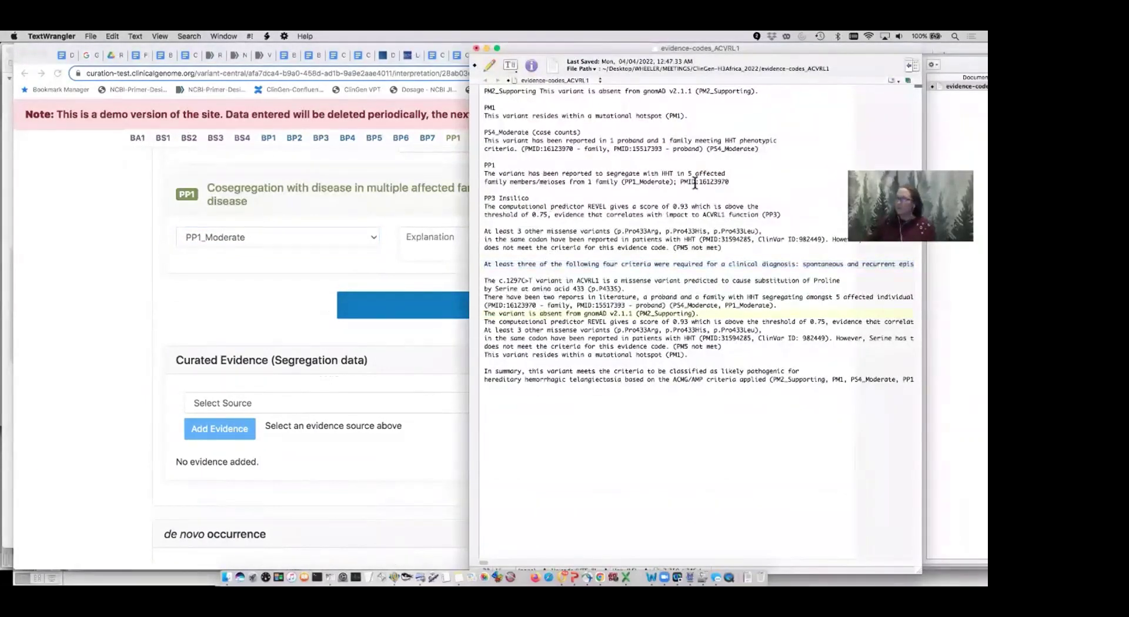
pyautogui.moveTo(739, 184); pyautogui.dragTo(469, 177)
pyautogui.press('super+c')
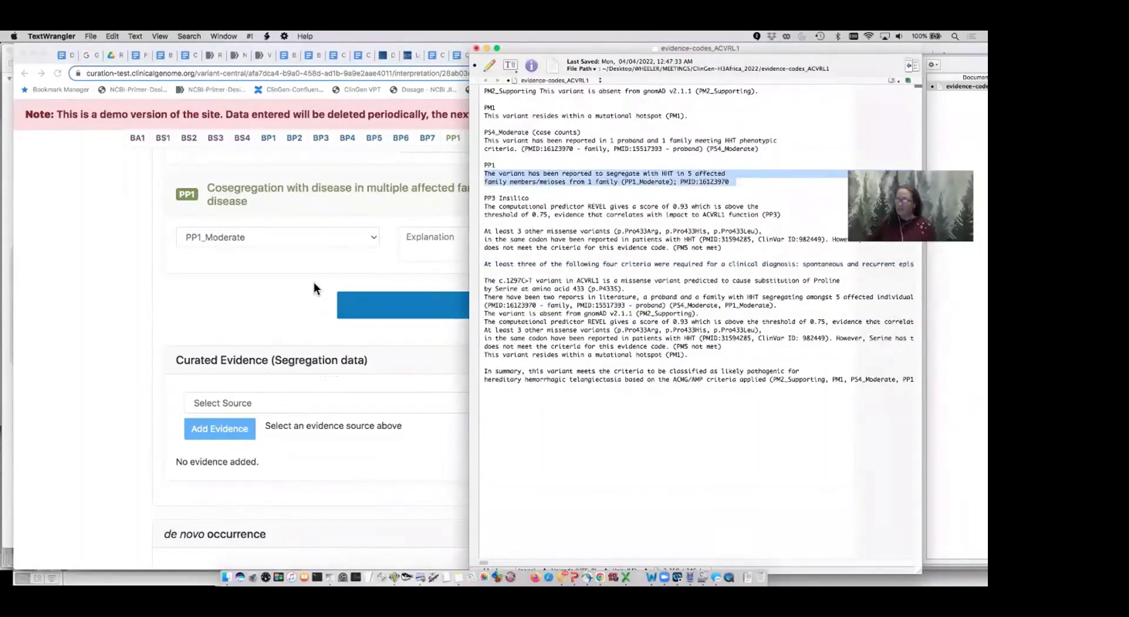
pyautogui.click(432, 235)
pyautogui.press('super+v')
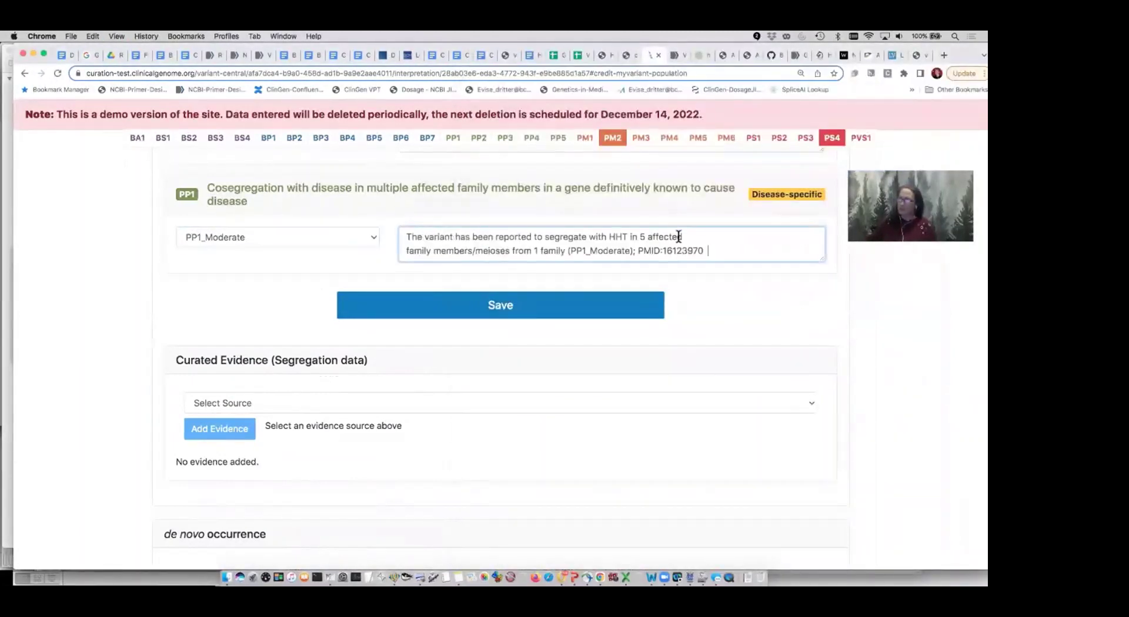
pyautogui.click(684, 236)
pyautogui.press('Delete')
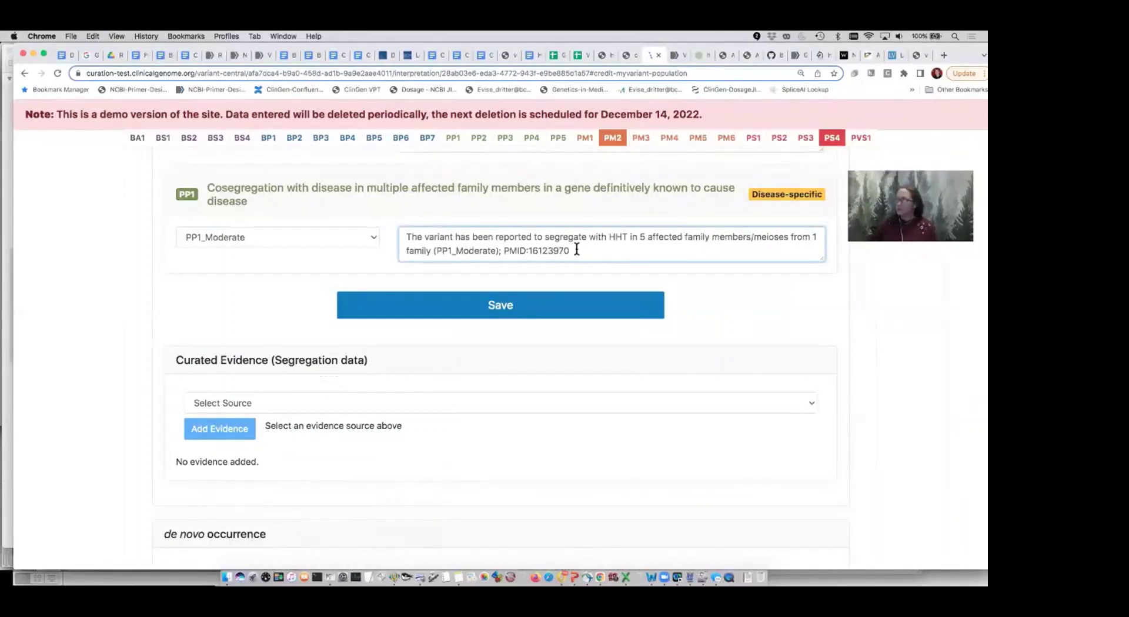
pyautogui.click(647, 309)
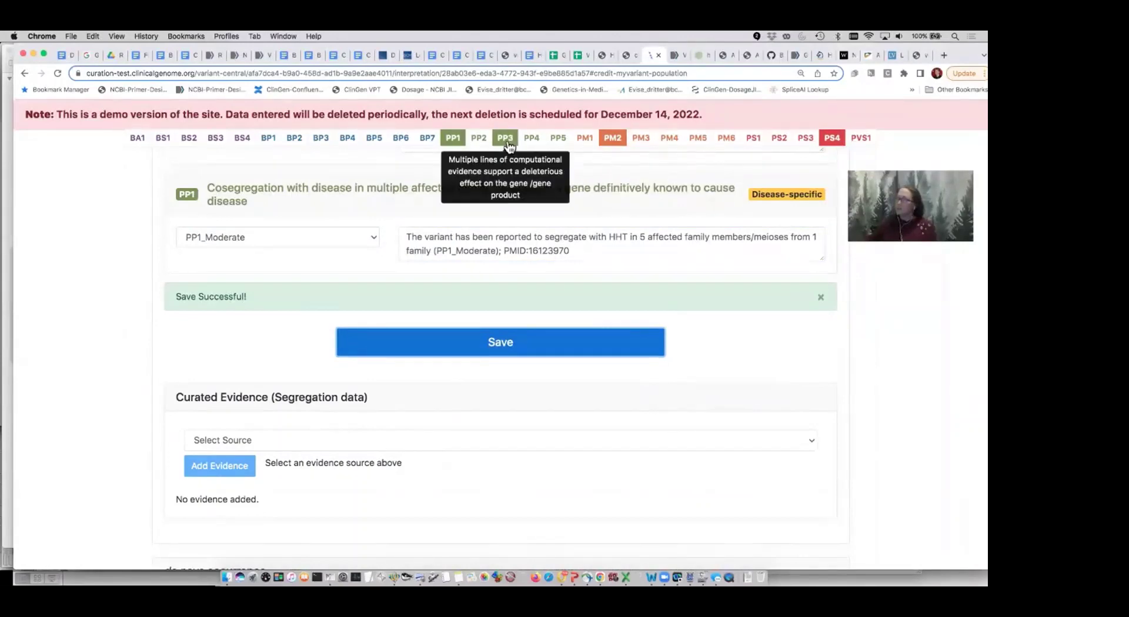
# Go to the PP3 computational evidence criterion and examine the REVEL score and the other predictors' scores against their impact thresholds
pyautogui.click(505, 138)
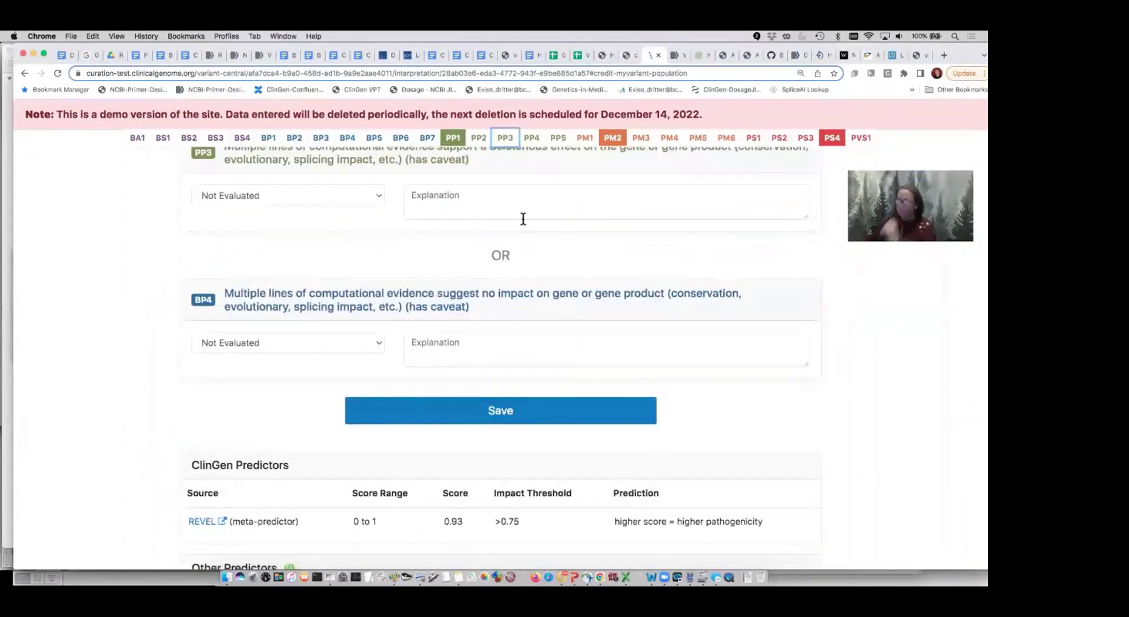
pyautogui.scroll(-3, 474, 318)
pyautogui.scroll(-5, 484, 353)
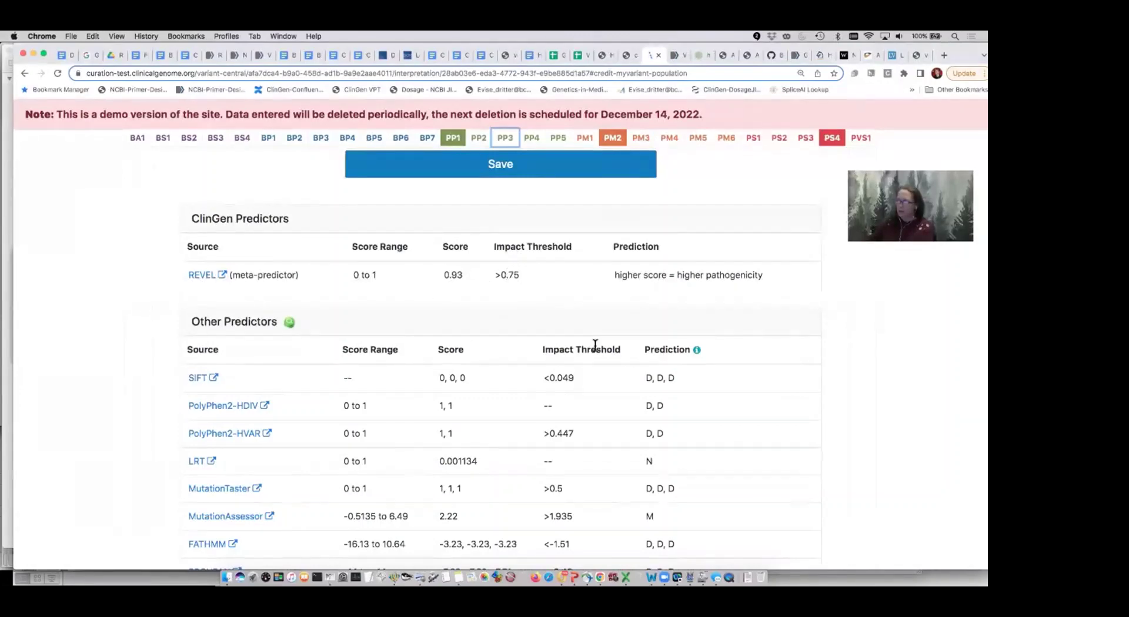
pyautogui.scroll(-5, 598, 349)
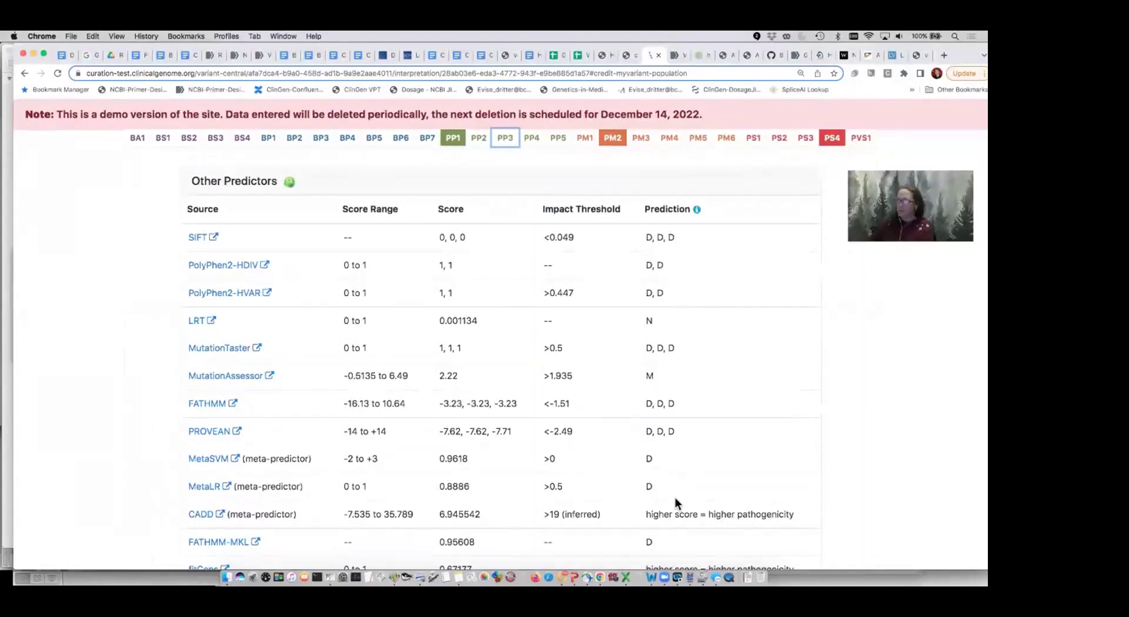
pyautogui.scroll(-4, 675, 485)
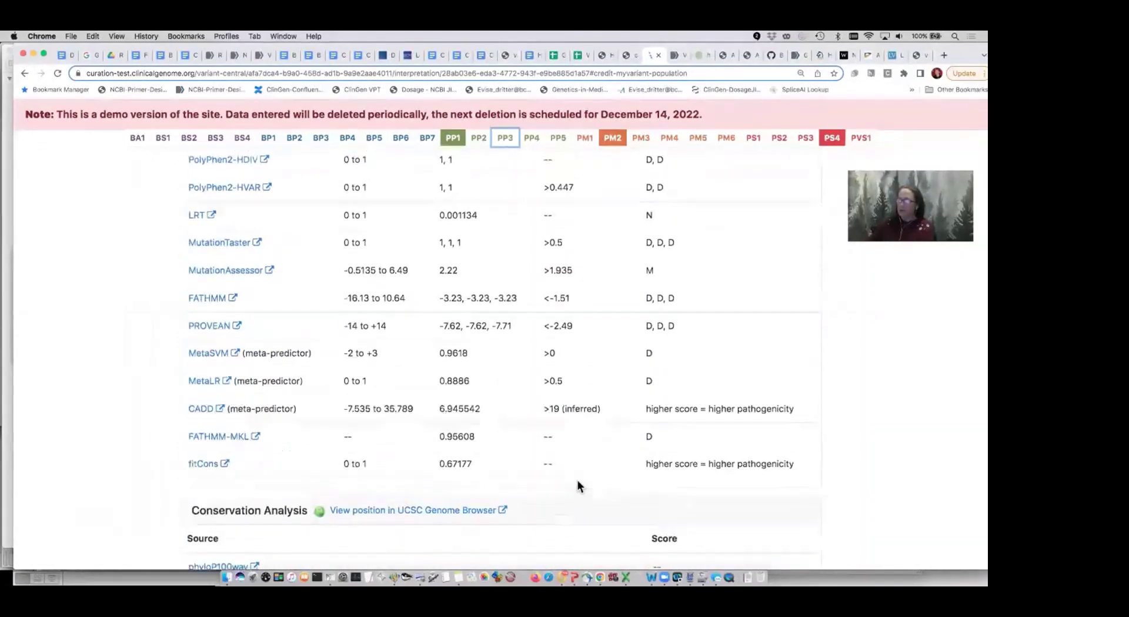
pyautogui.scroll(15, 577, 481)
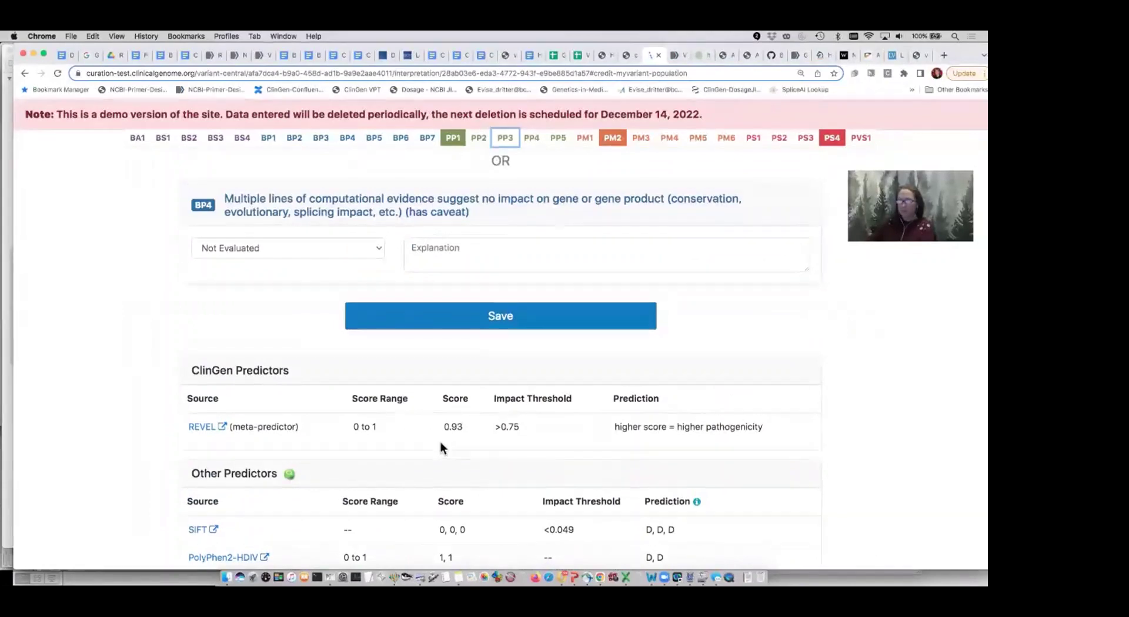
pyautogui.scroll(8, 440, 442)
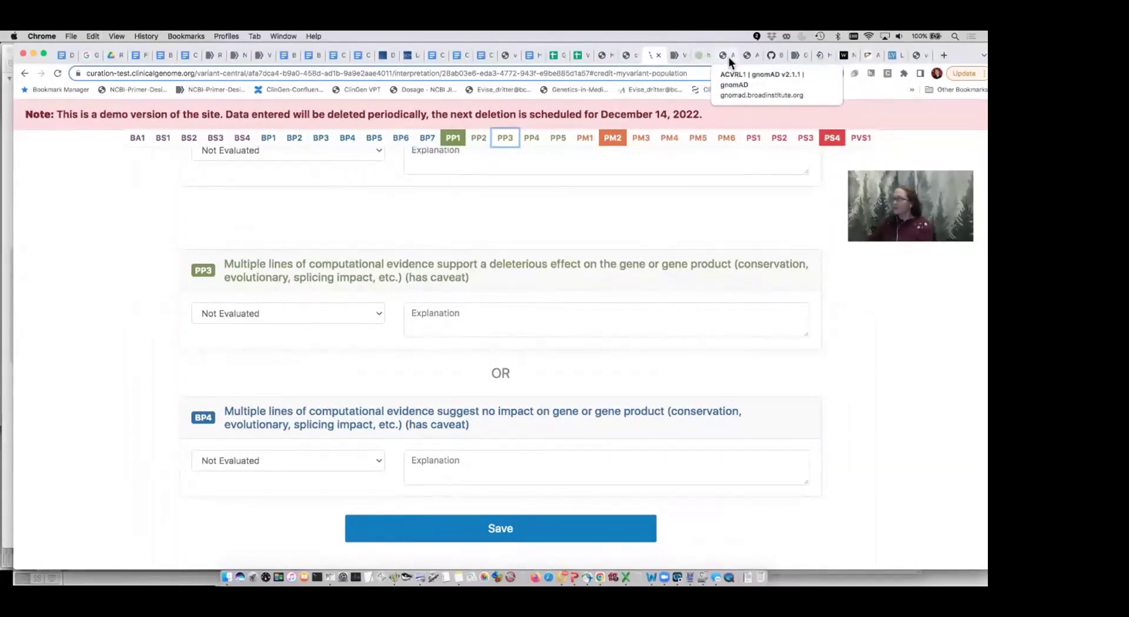
# Copy the REVEL in silico statement from the TextWrangler evidence notes into the PP3 explanation on the curation page
pyautogui.click(394, 577)
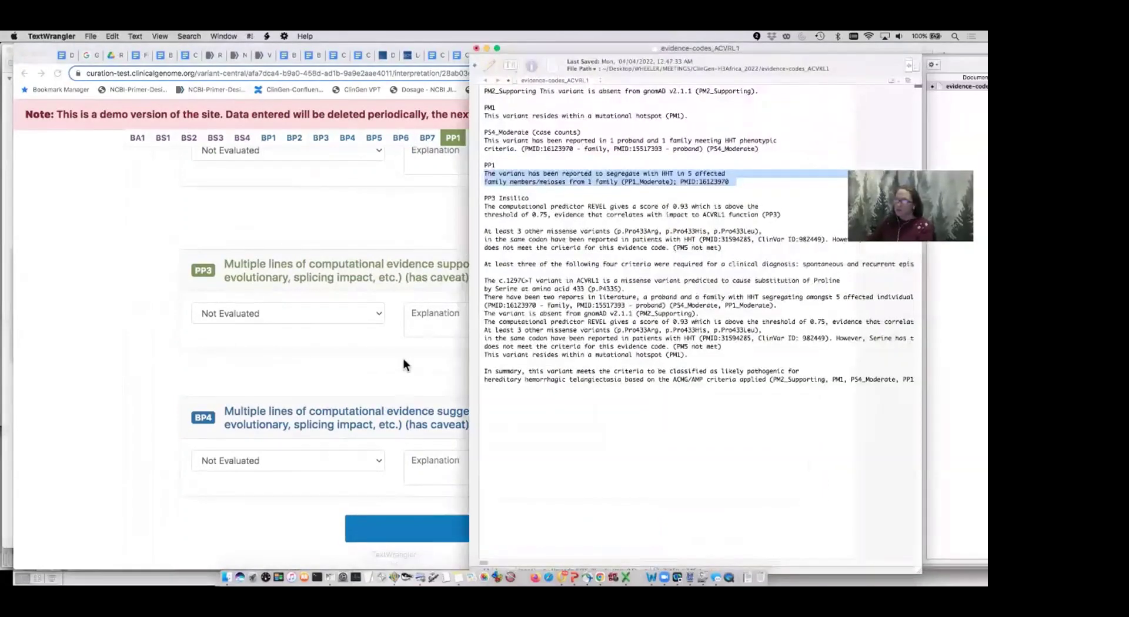
pyautogui.click(548, 214)
pyautogui.moveTo(784, 215); pyautogui.dragTo(484, 206)
pyautogui.press('super+c')
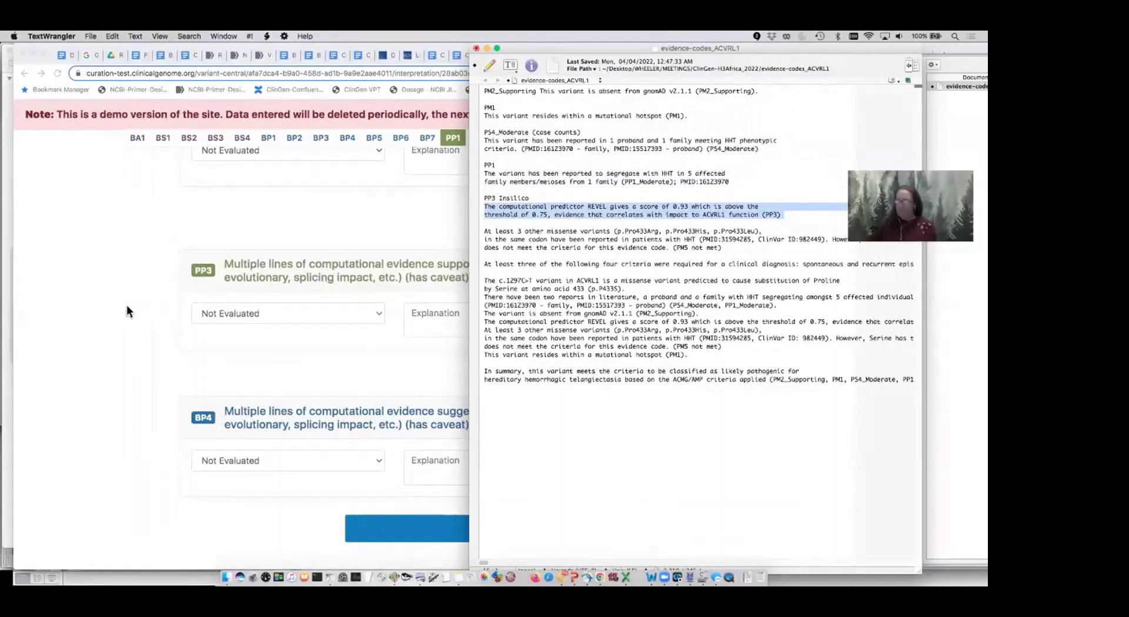
pyautogui.click(125, 305)
pyautogui.click(444, 312)
pyautogui.press('super+v')
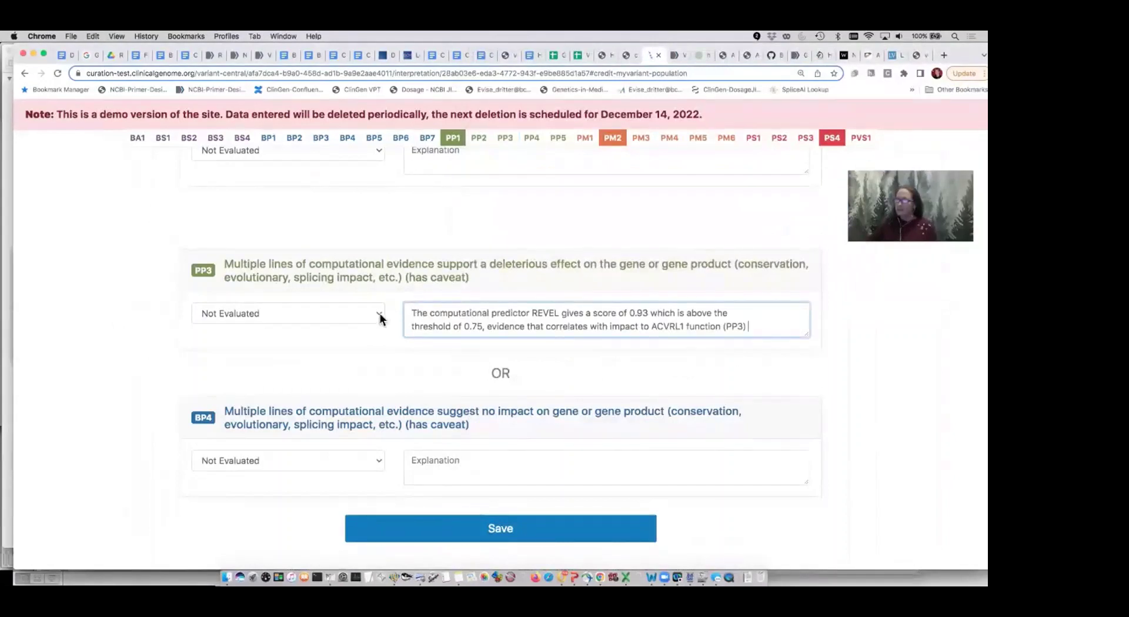
# Set PP3 to Met, remove the line break in its explanation, end the sentence with a period and save the evaluation
pyautogui.click(382, 315)
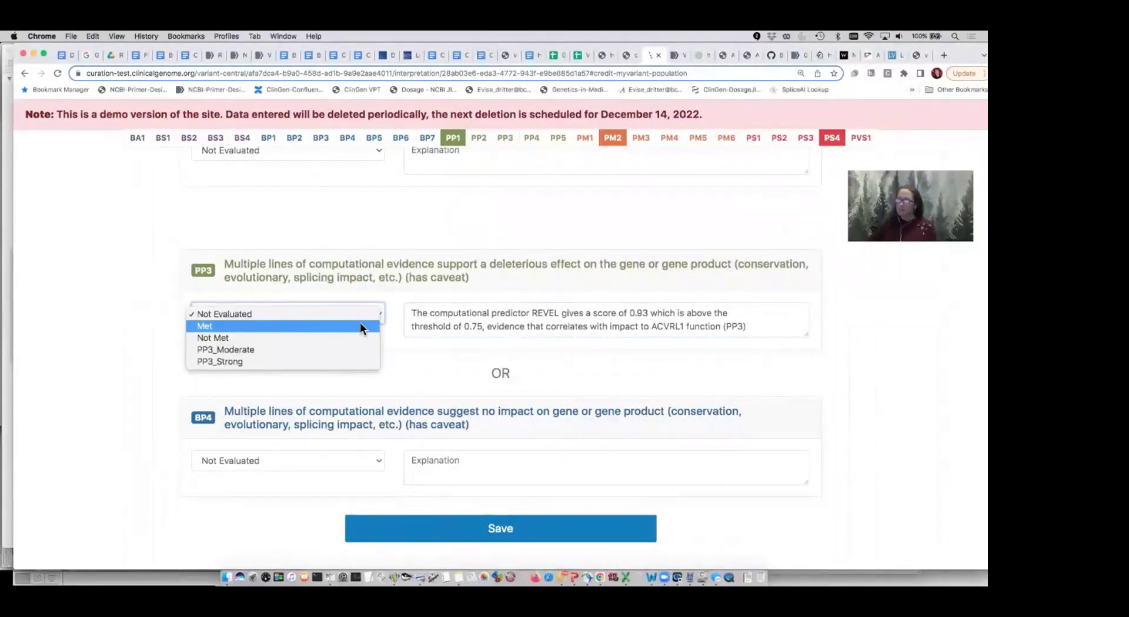
pyautogui.click(360, 325)
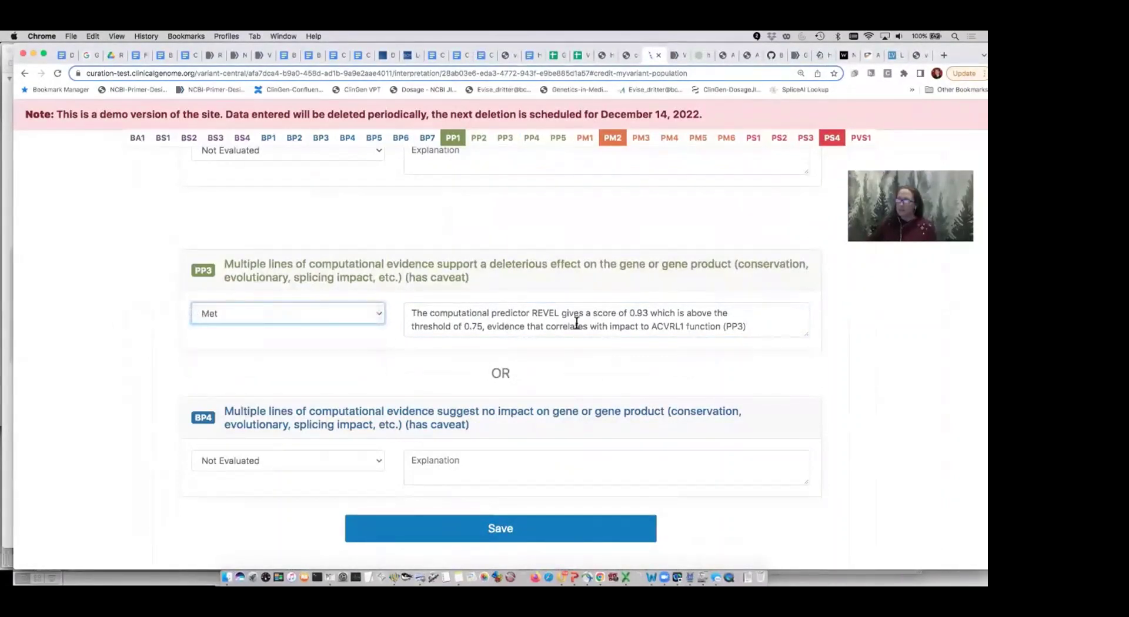
pyautogui.click(741, 313)
pyautogui.press('Delete')
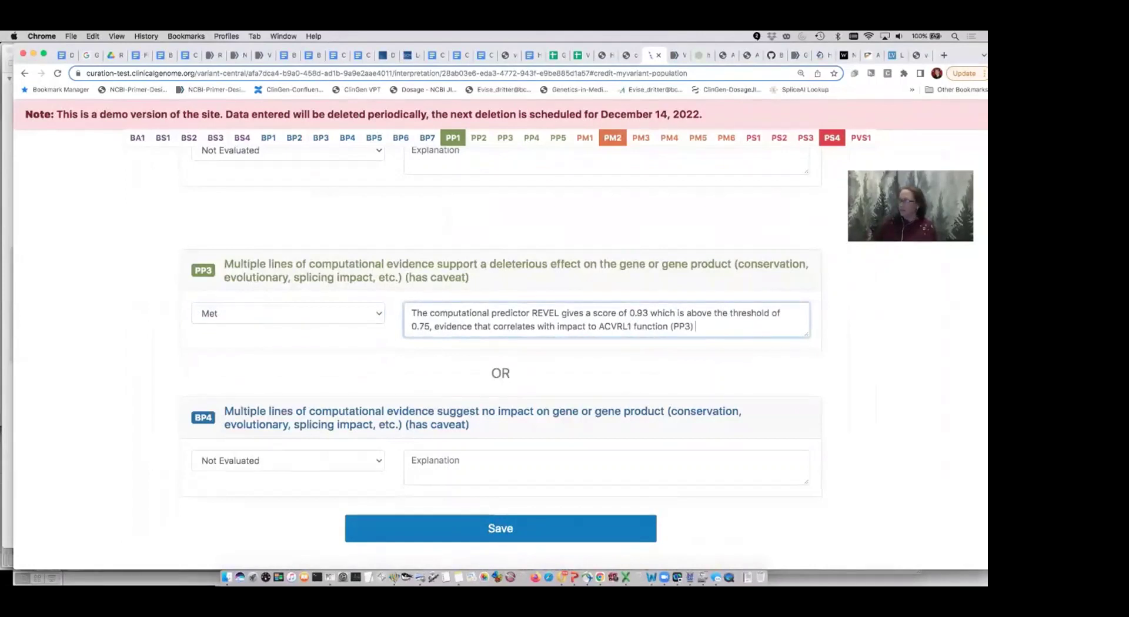
pyautogui.write('.')
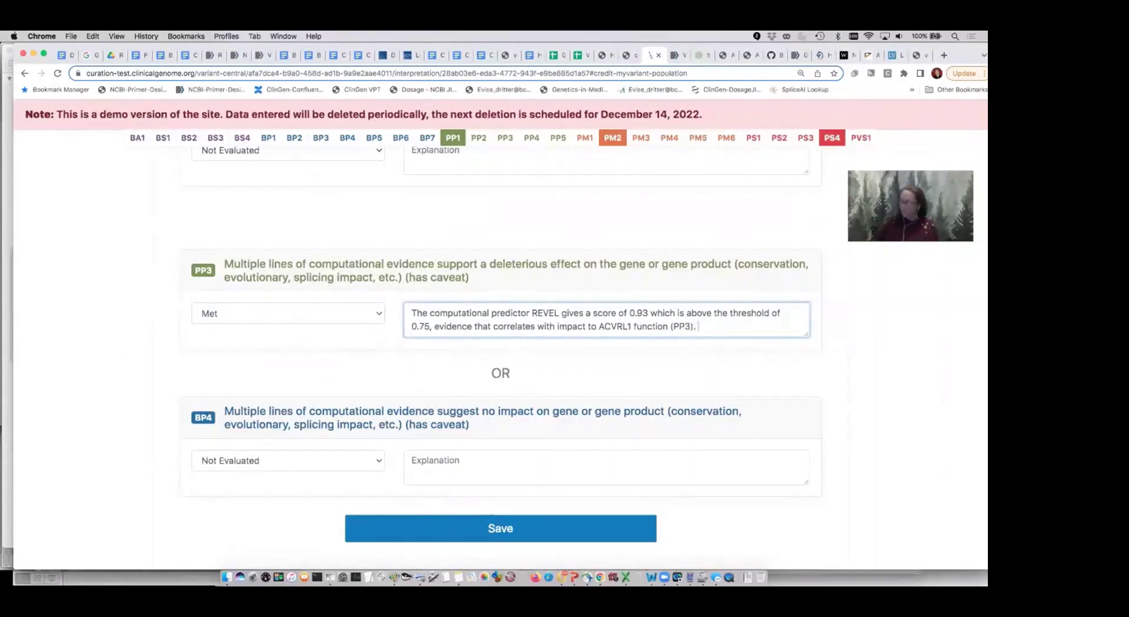
pyautogui.click(490, 531)
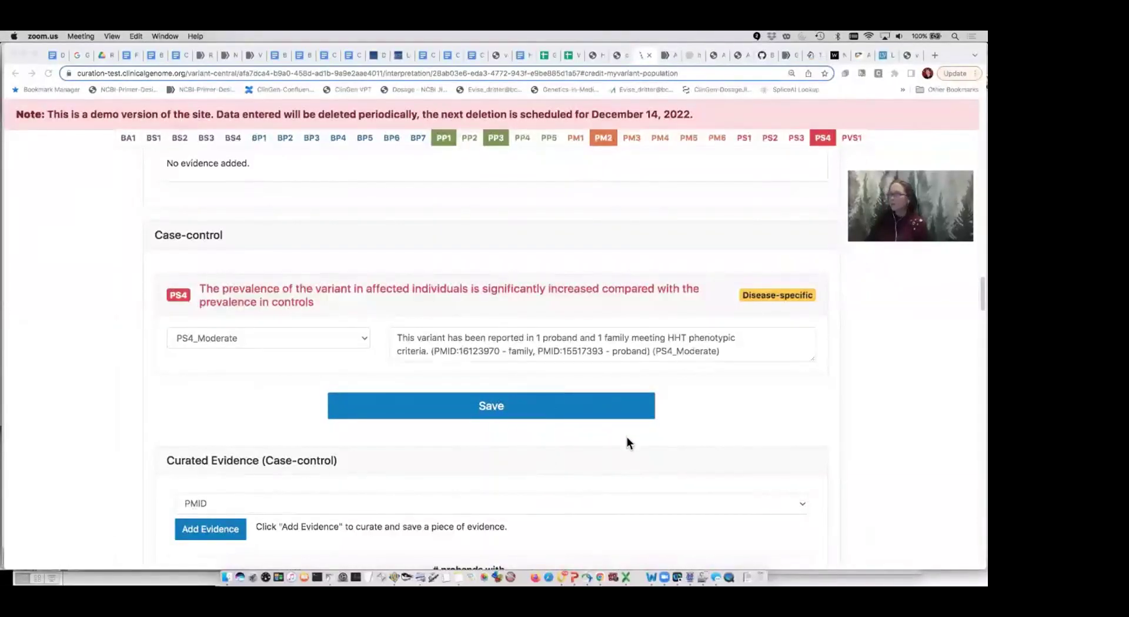
# Review the Case/Segregation evidence table for the two PubMed articles, checking the PS4 proband and PP1 segregation rows
pyautogui.scroll(15, 605, 429)
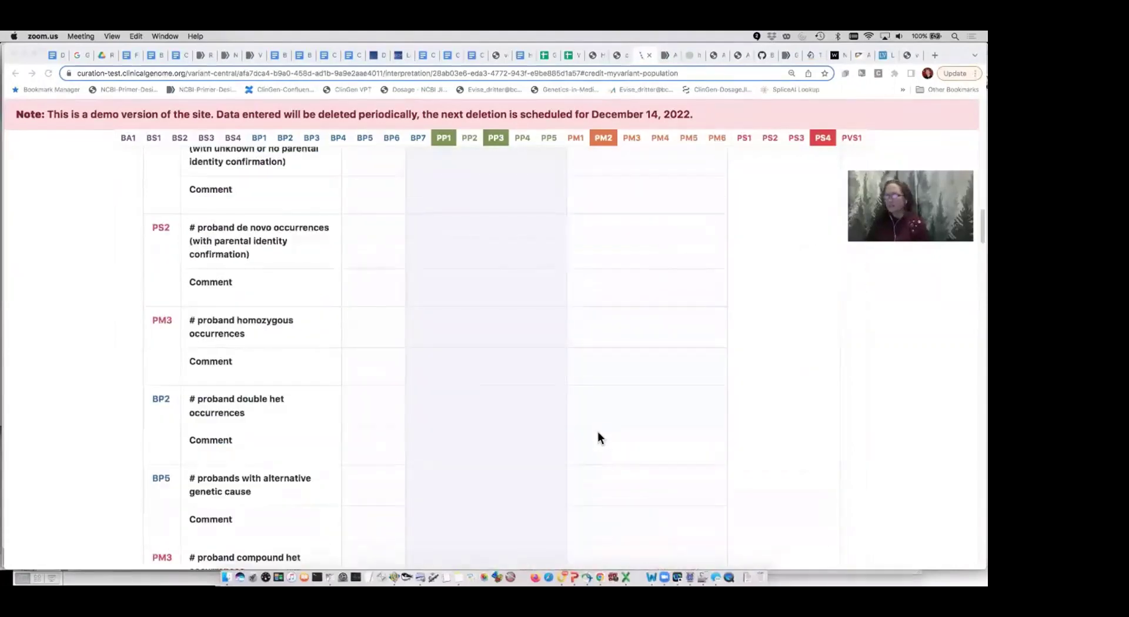
pyautogui.scroll(10, 599, 435)
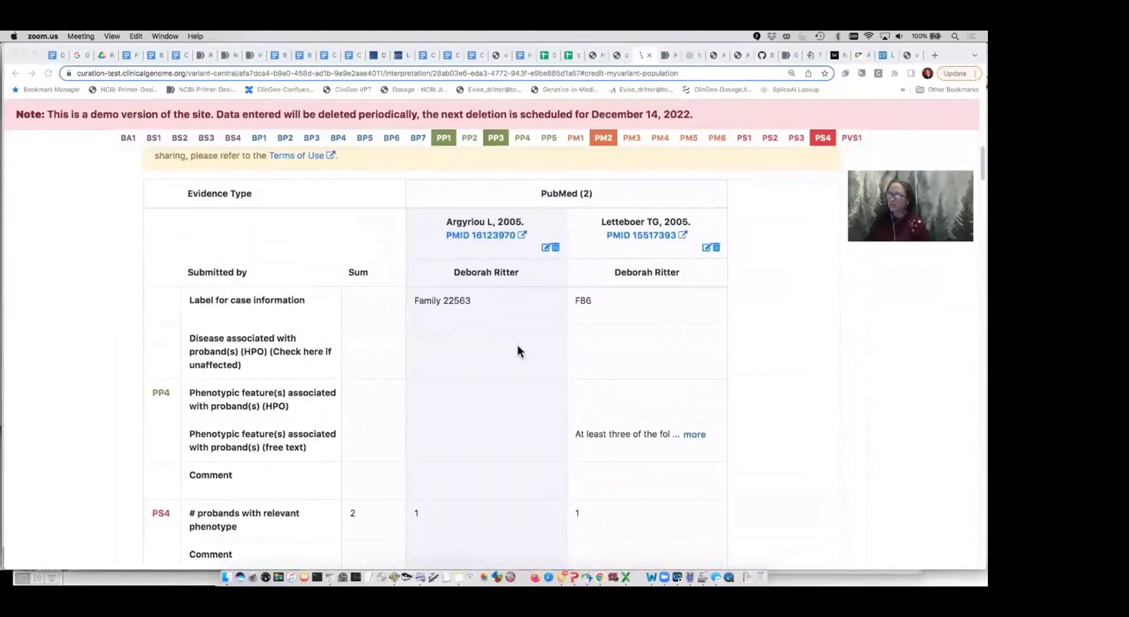
pyautogui.scroll(3, 517, 352)
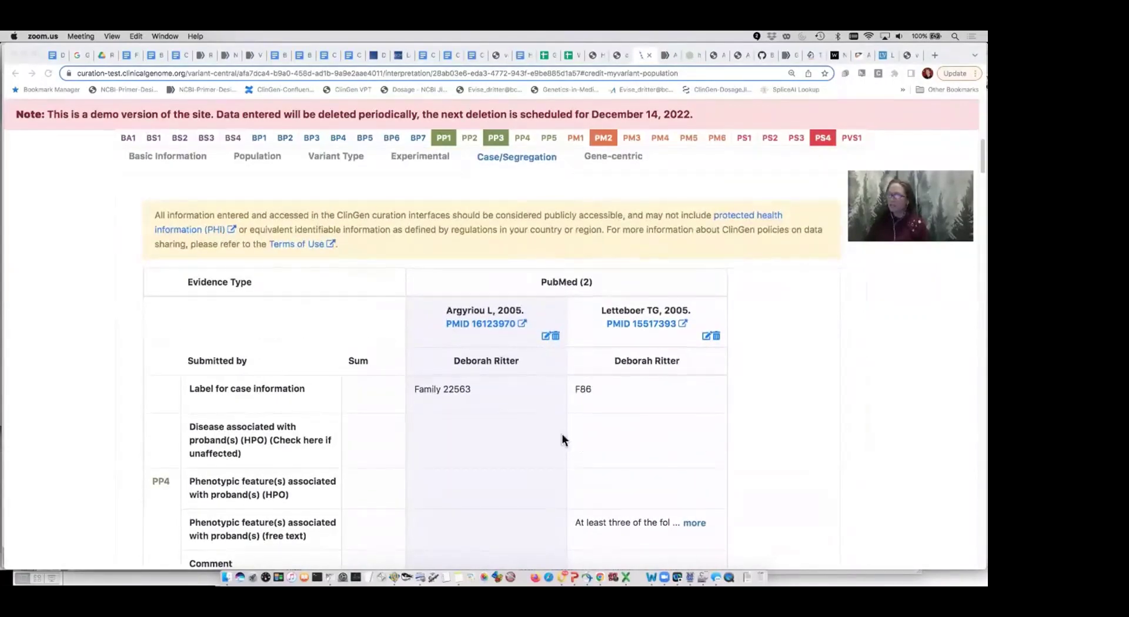
pyautogui.scroll(-5, 562, 434)
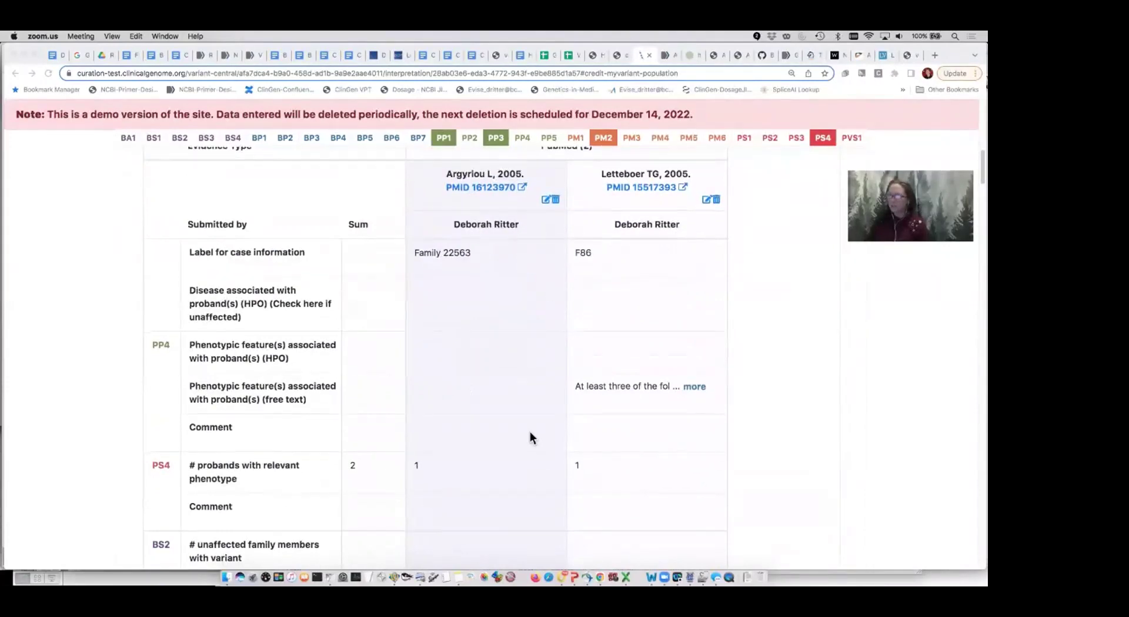
pyautogui.scroll(-5, 530, 431)
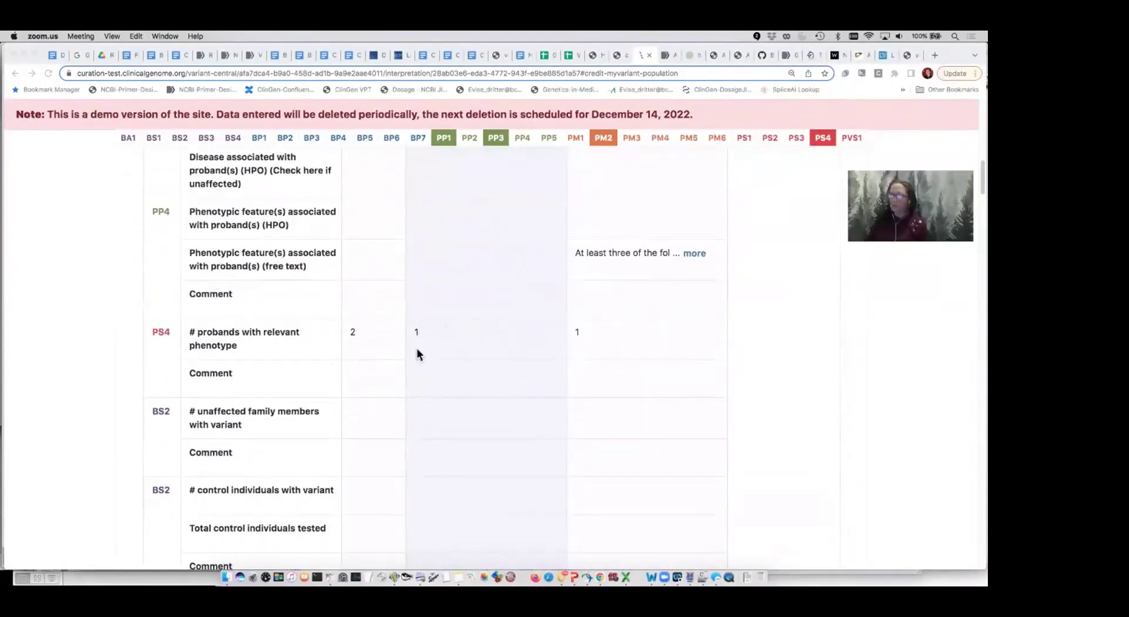
pyautogui.scroll(-10, 467, 449)
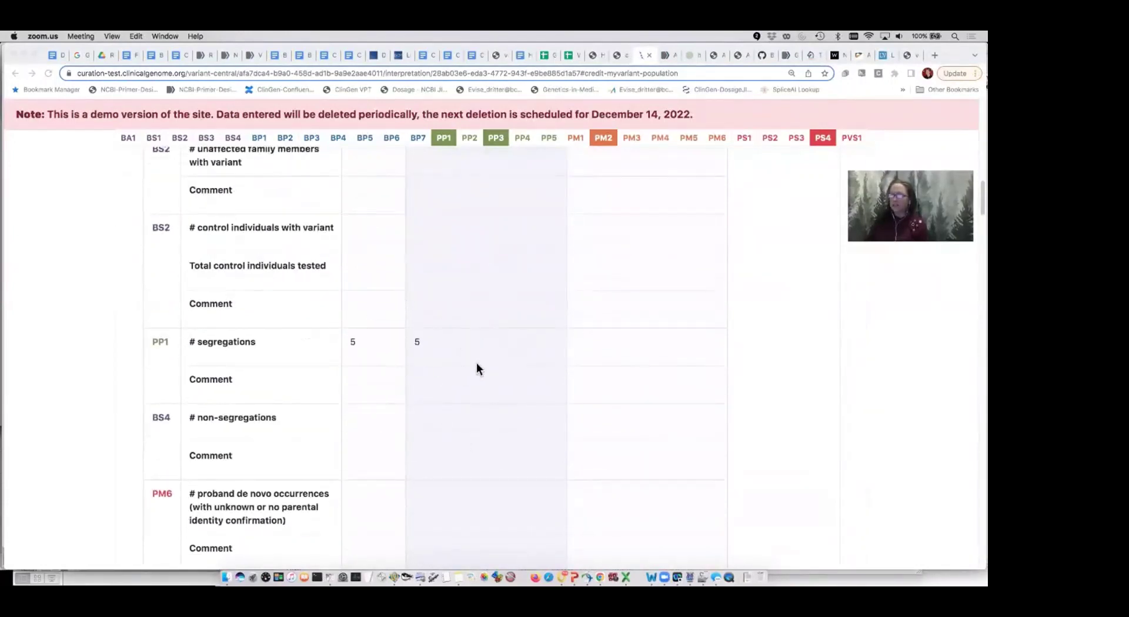
pyautogui.scroll(17, 539, 380)
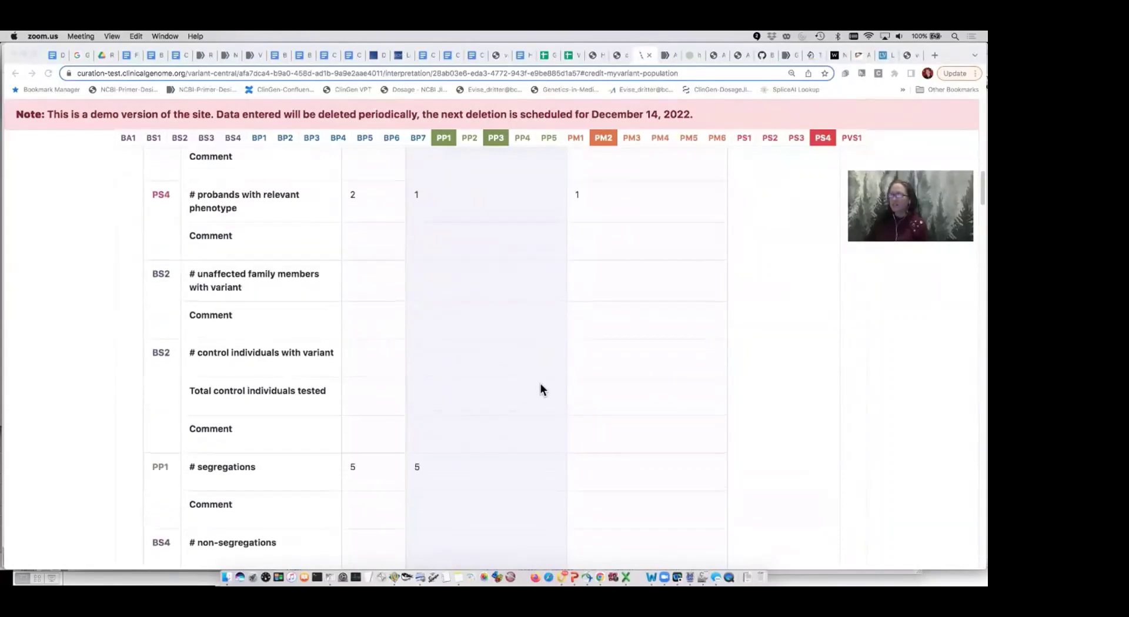
pyautogui.scroll(2, 540, 384)
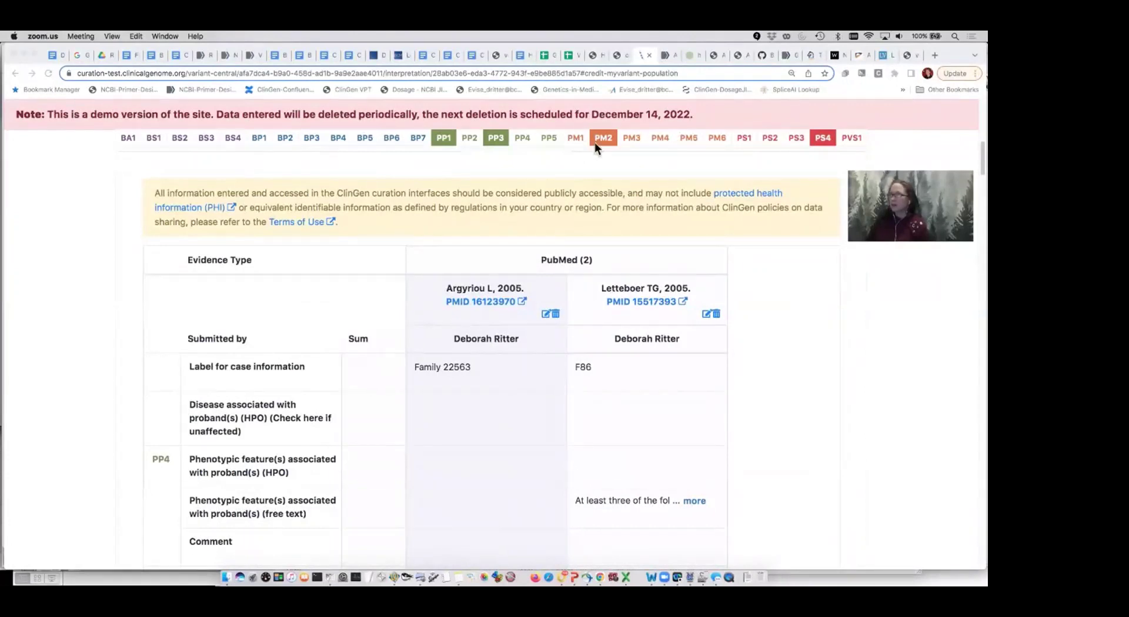
# For PM5, check other Pro433 missense variants in ClinVar and the PMC article, consult the Grantham amino acid distance table and return to the curation page
pyautogui.click(686, 136)
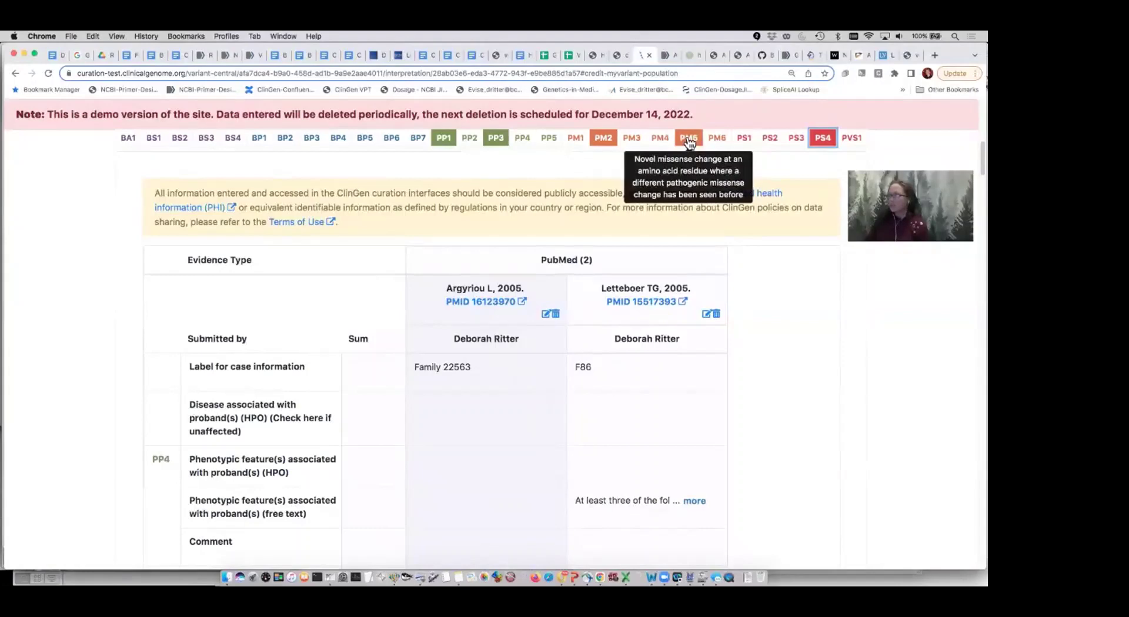
pyautogui.click(666, 56)
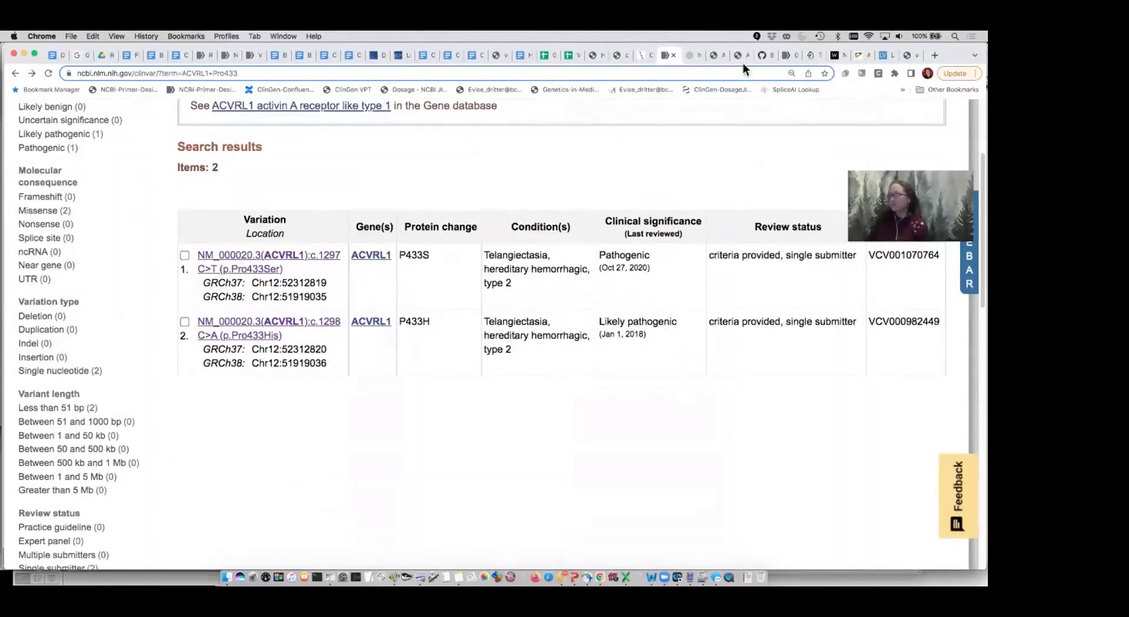
pyautogui.click(789, 53)
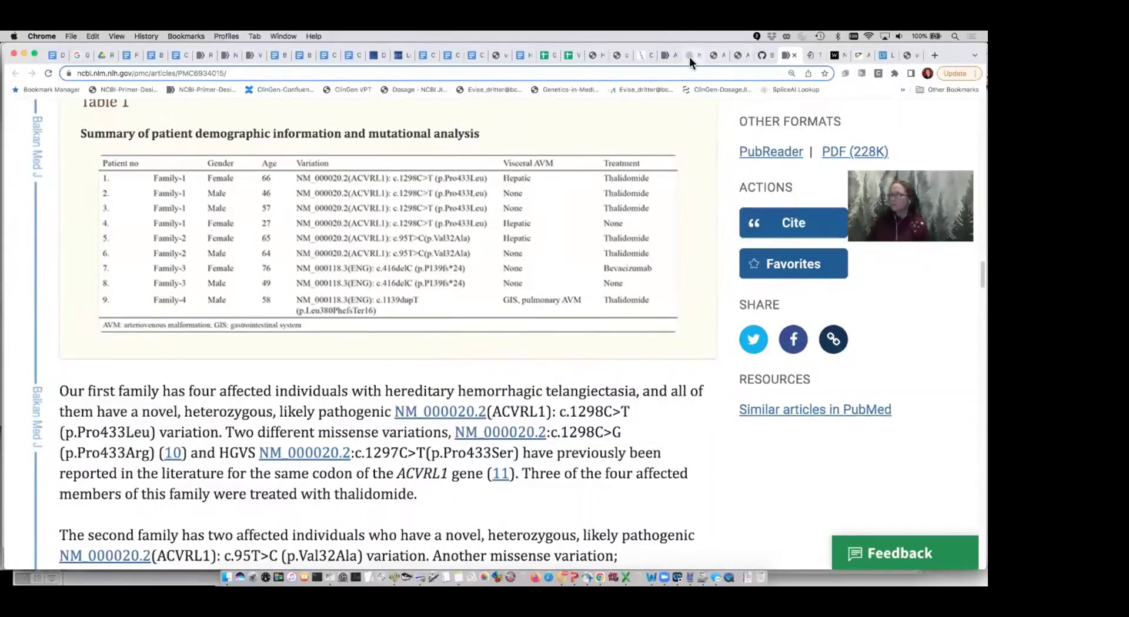
pyautogui.click(763, 54)
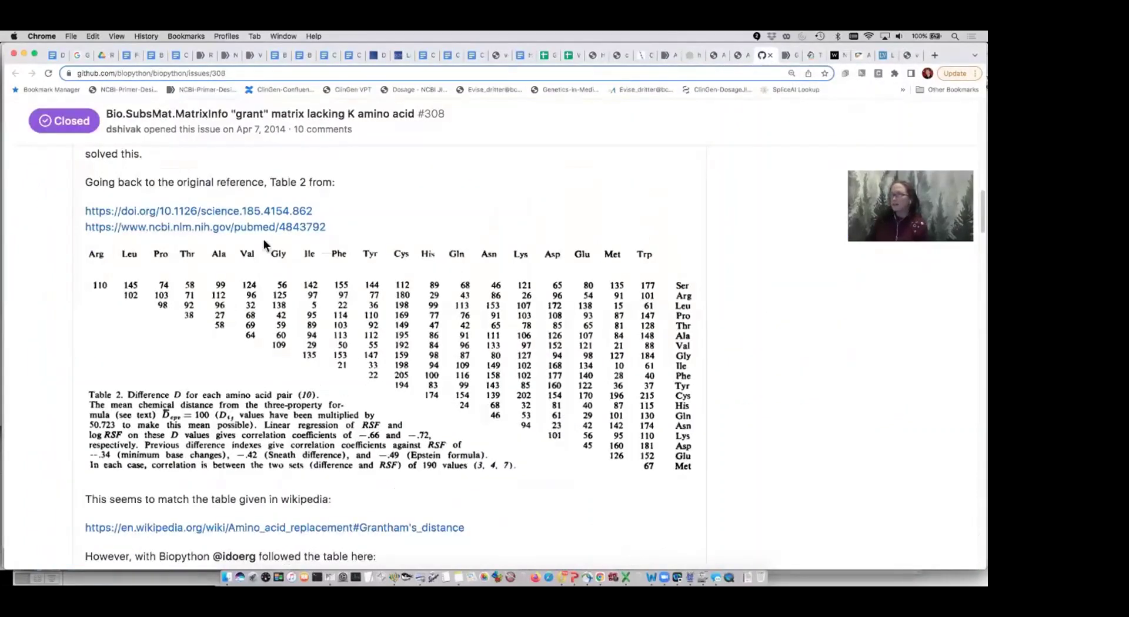
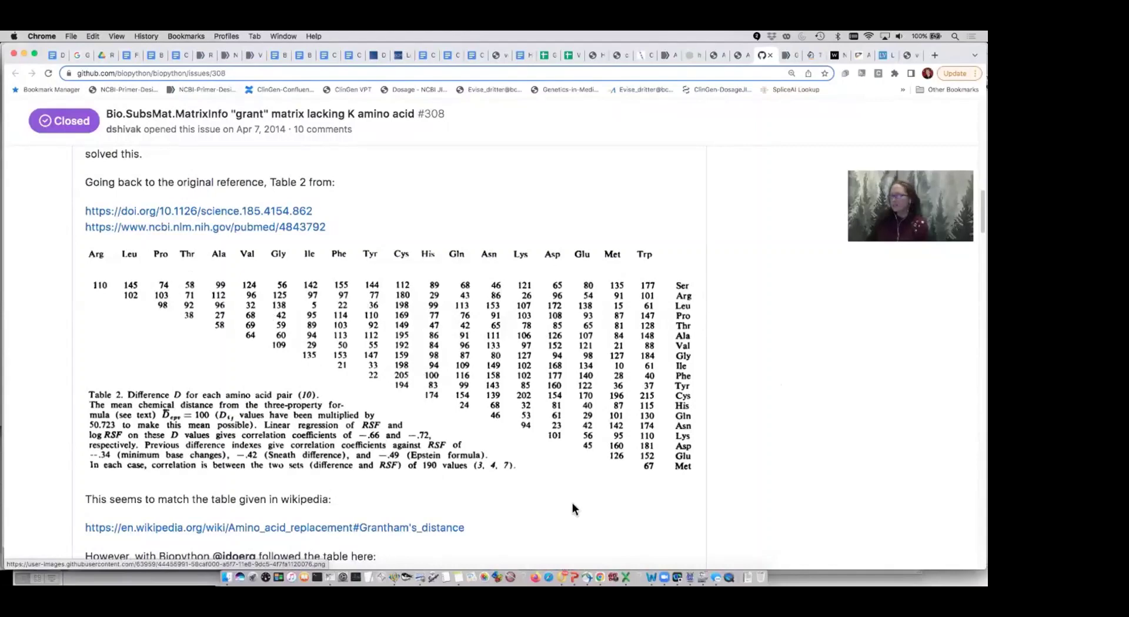
pyautogui.click(643, 57)
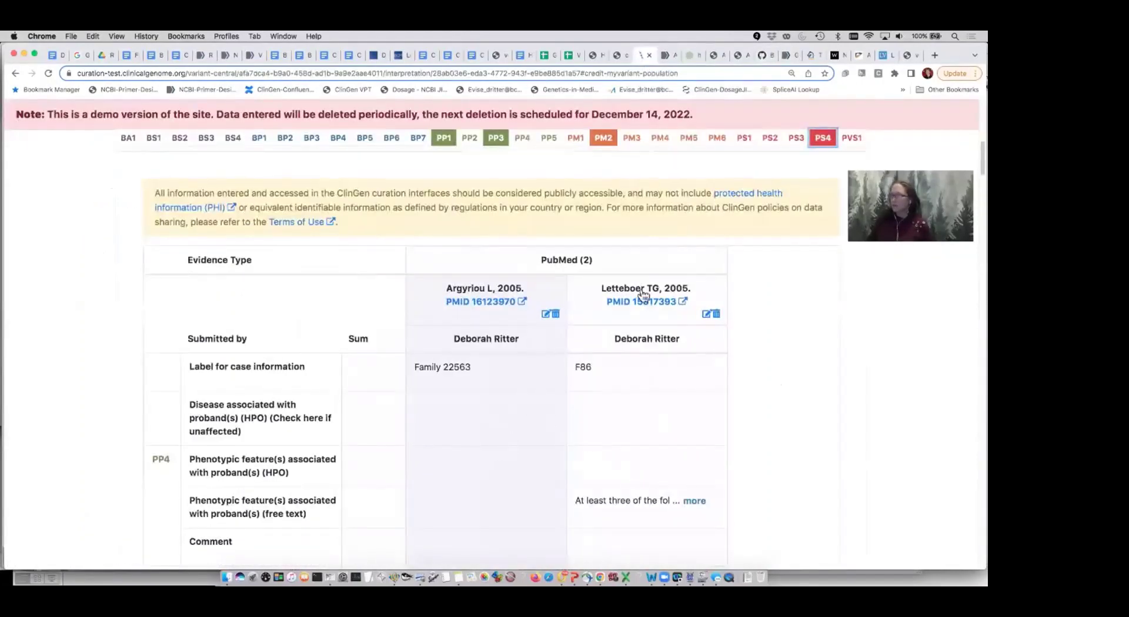
# Copy the PM5 statement on the other Pro433 missense variants from the TextWrangler notes into the PM5 explanation on the curation page
pyautogui.click(689, 137)
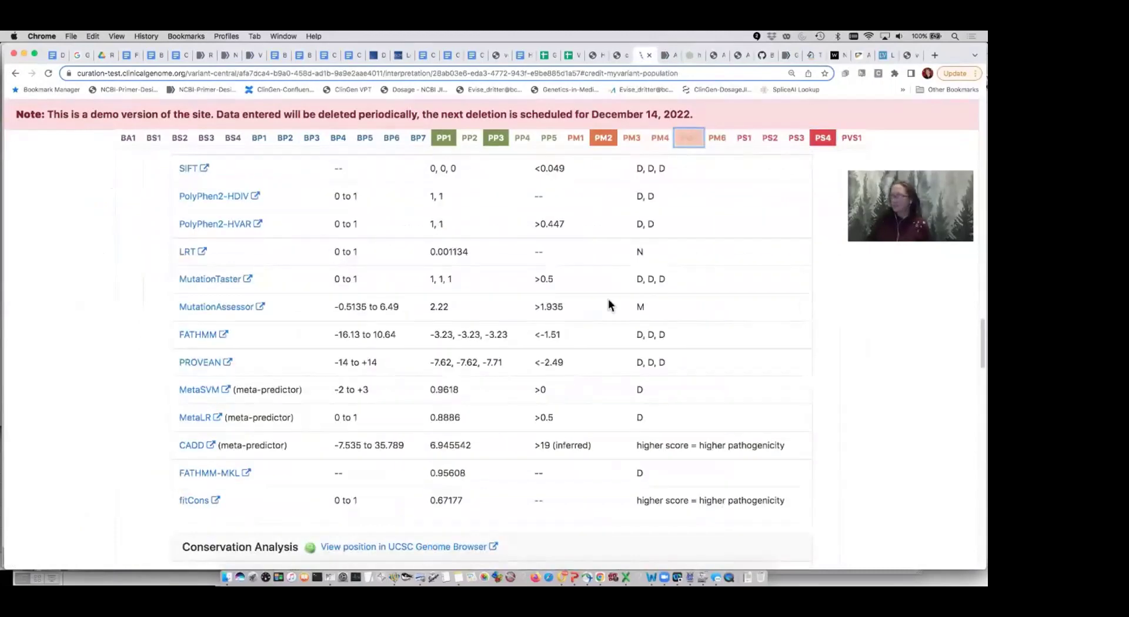
pyautogui.click(394, 578)
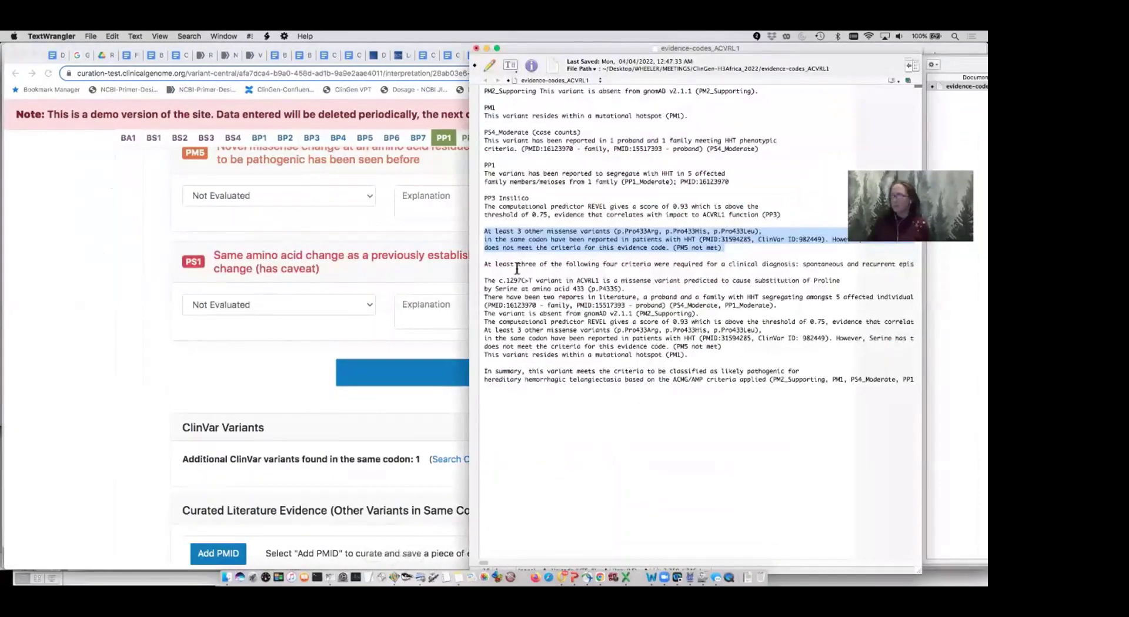
pyautogui.click(623, 246)
pyautogui.moveTo(723, 248); pyautogui.dragTo(483, 234)
pyautogui.click(429, 308)
pyautogui.click(643, 203)
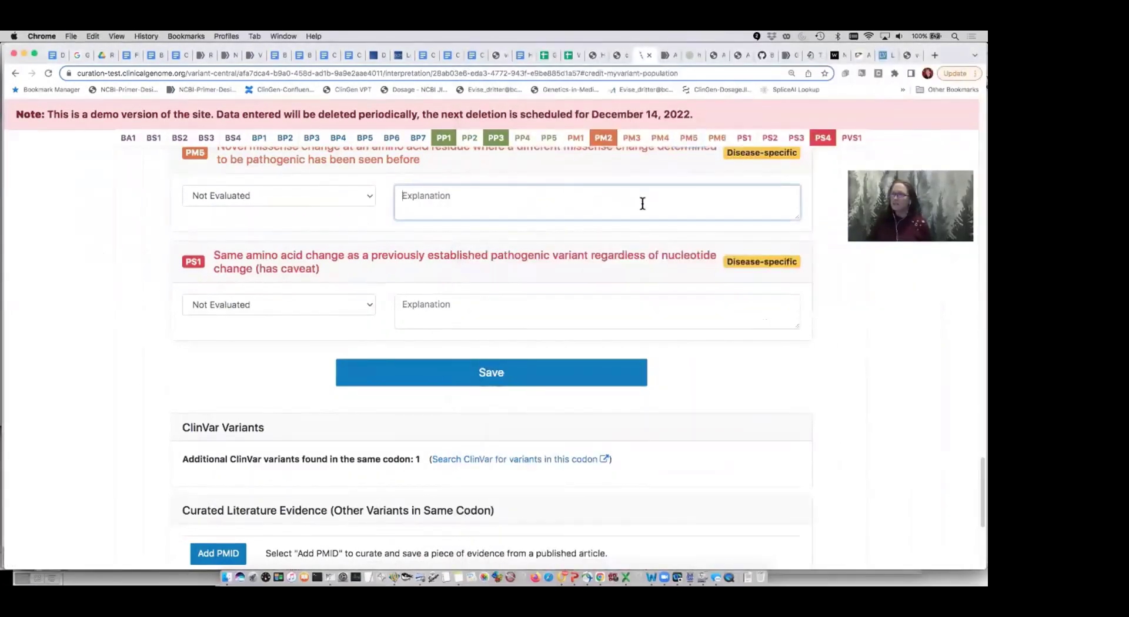
pyautogui.press('cmd+v')
# Remove the line break before "does not meet" in the PM5 explanation, set PM5 to Not Met, save and reread the explanation
pyautogui.scroll(3, 573, 201)
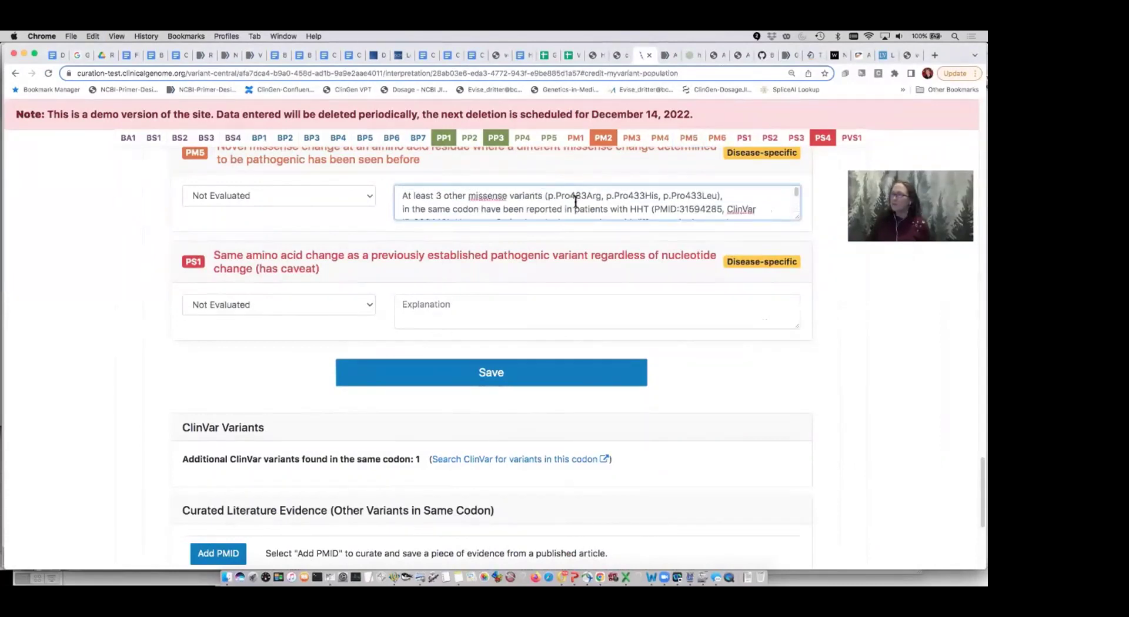
pyautogui.scroll(-2, 734, 197)
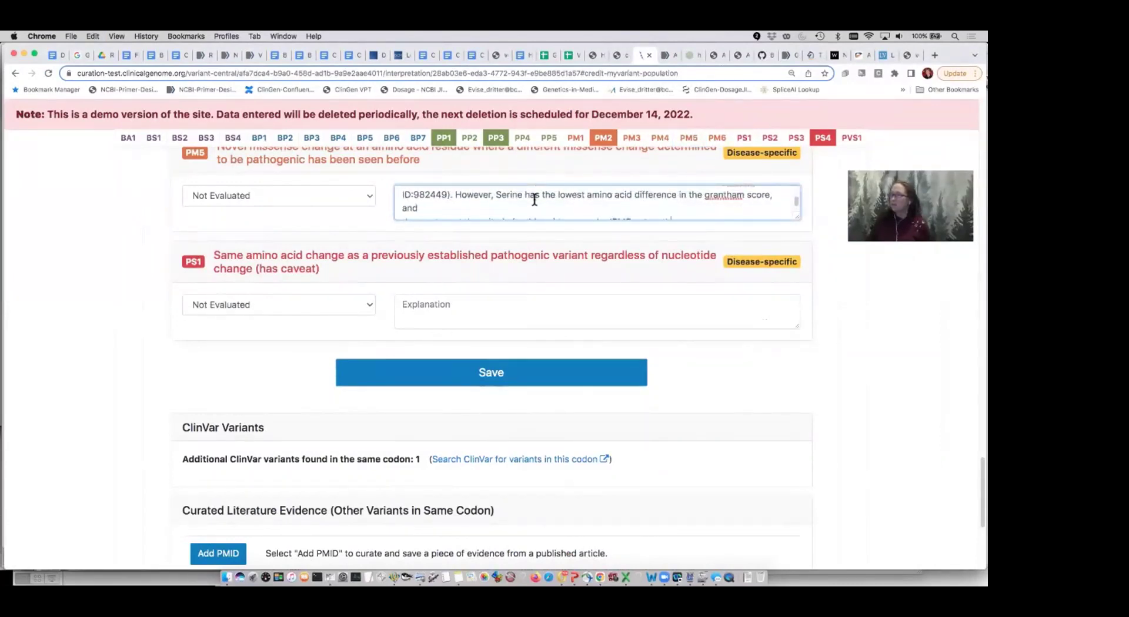
pyautogui.press('super+Left')
pyautogui.press('BackSpace')
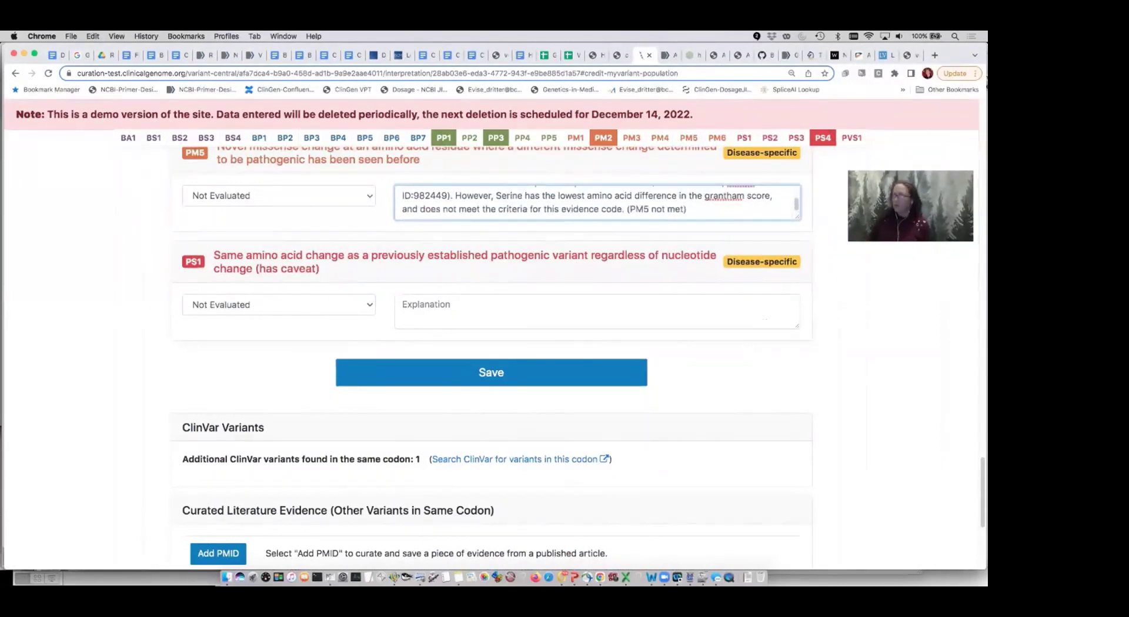
pyautogui.click(367, 197)
pyautogui.click(348, 221)
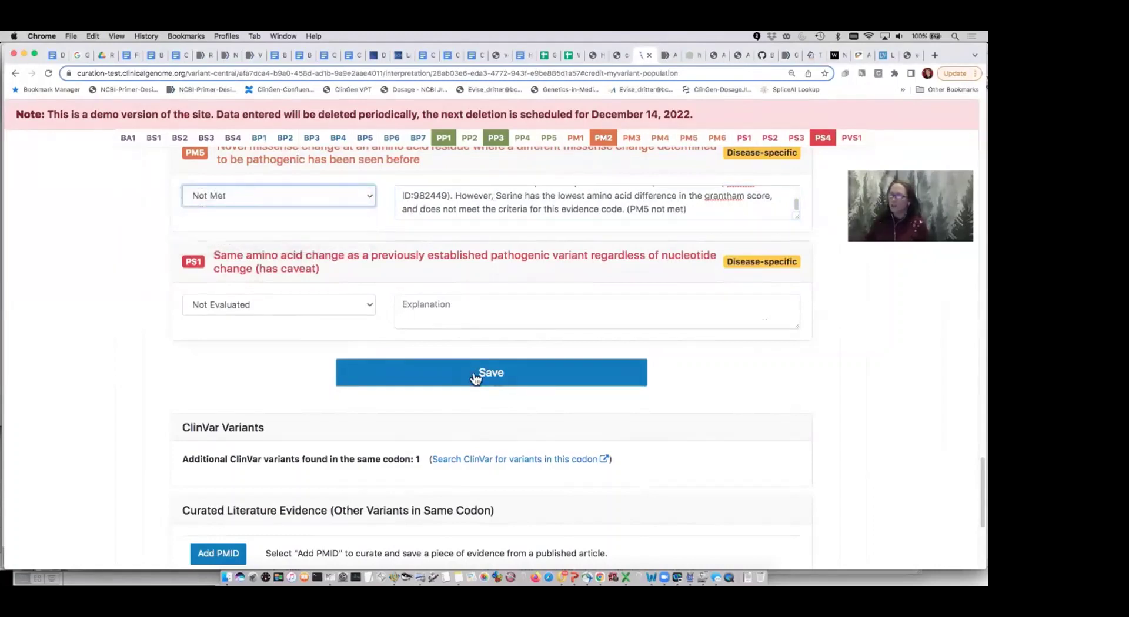
pyautogui.click(509, 379)
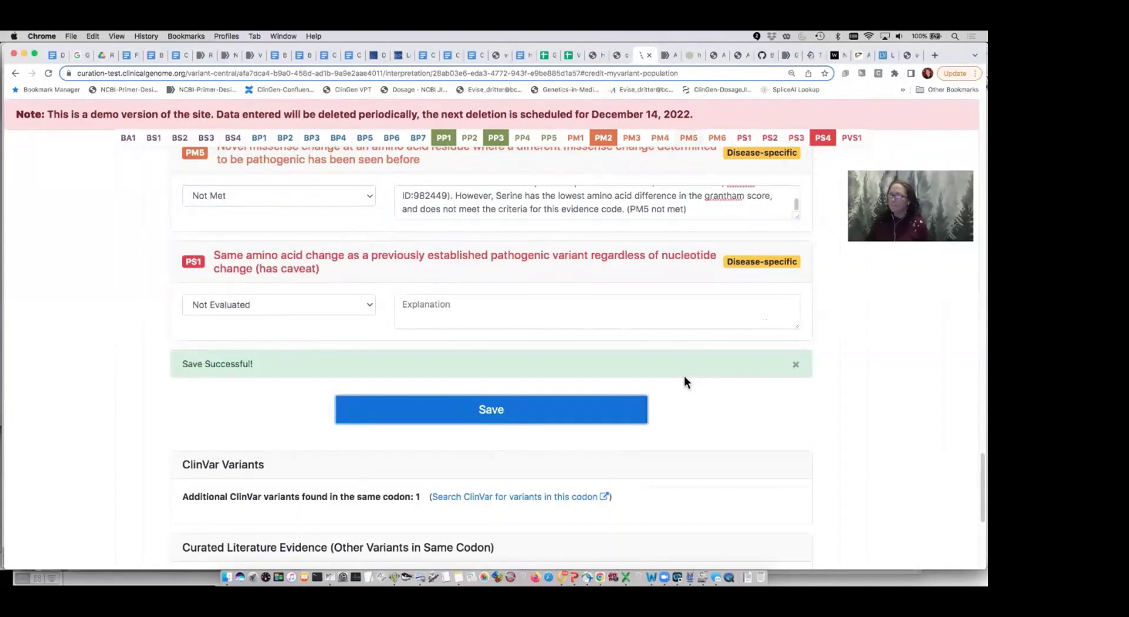
pyautogui.scroll(1, 683, 400)
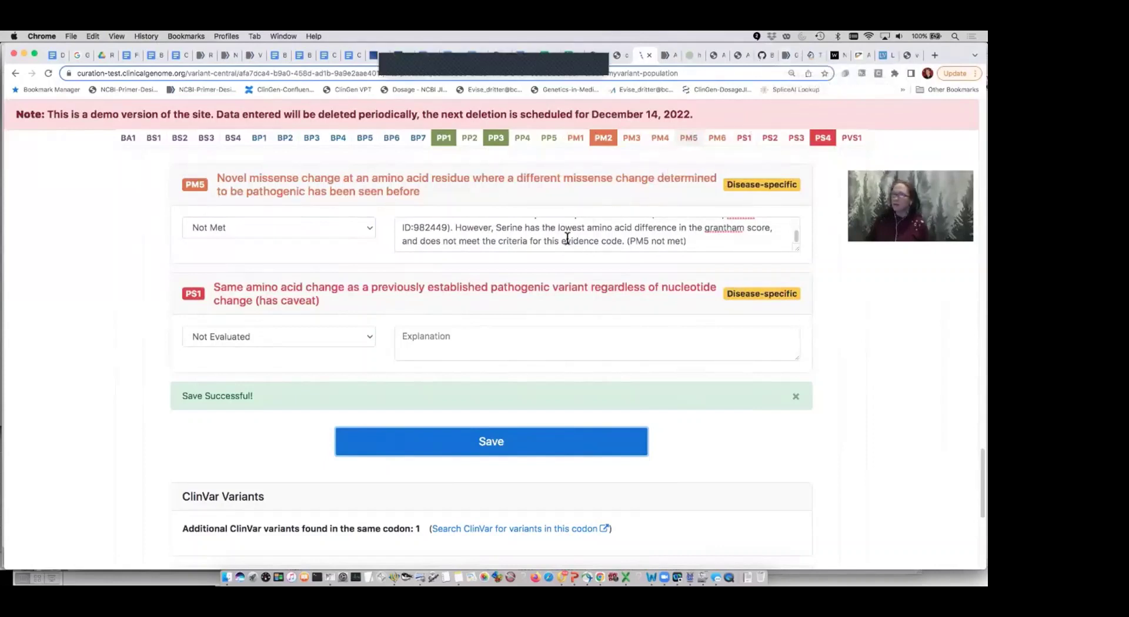
pyautogui.scroll(3, 565, 240)
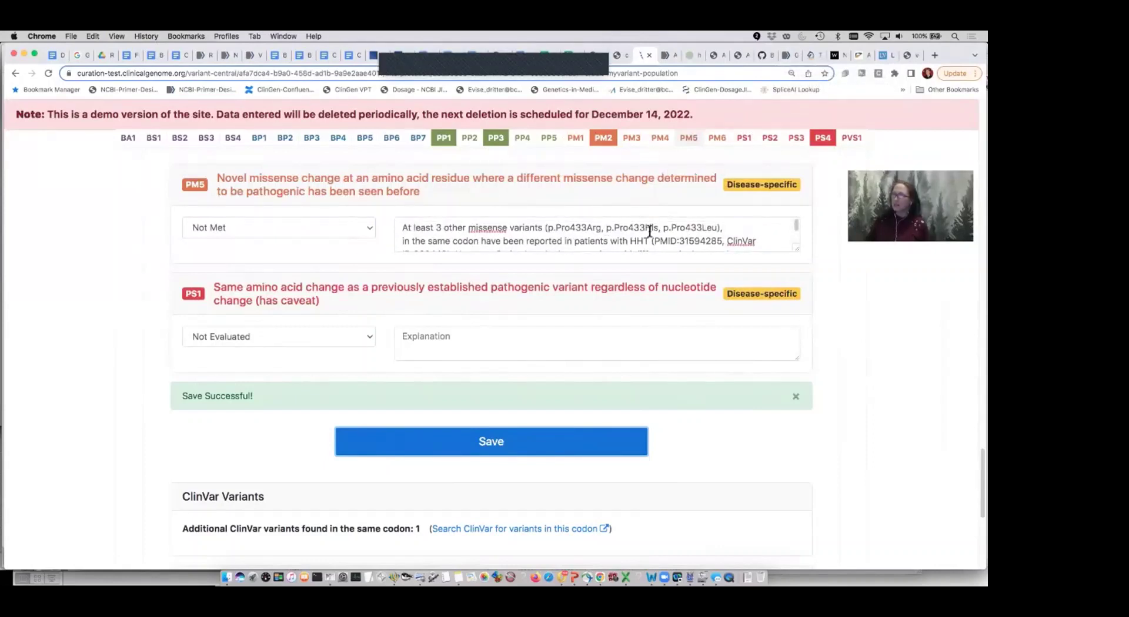
# Go to the PM1 hotspot or functional domain criterion and set its evaluation to Met
pyautogui.click(576, 139)
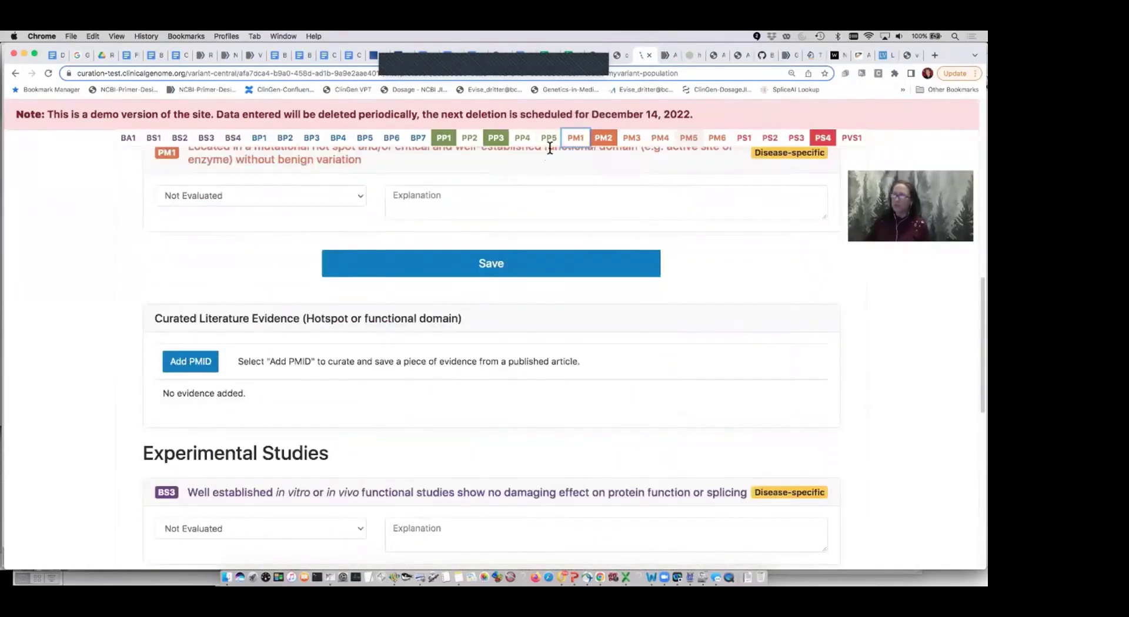
pyautogui.scroll(1, 447, 200)
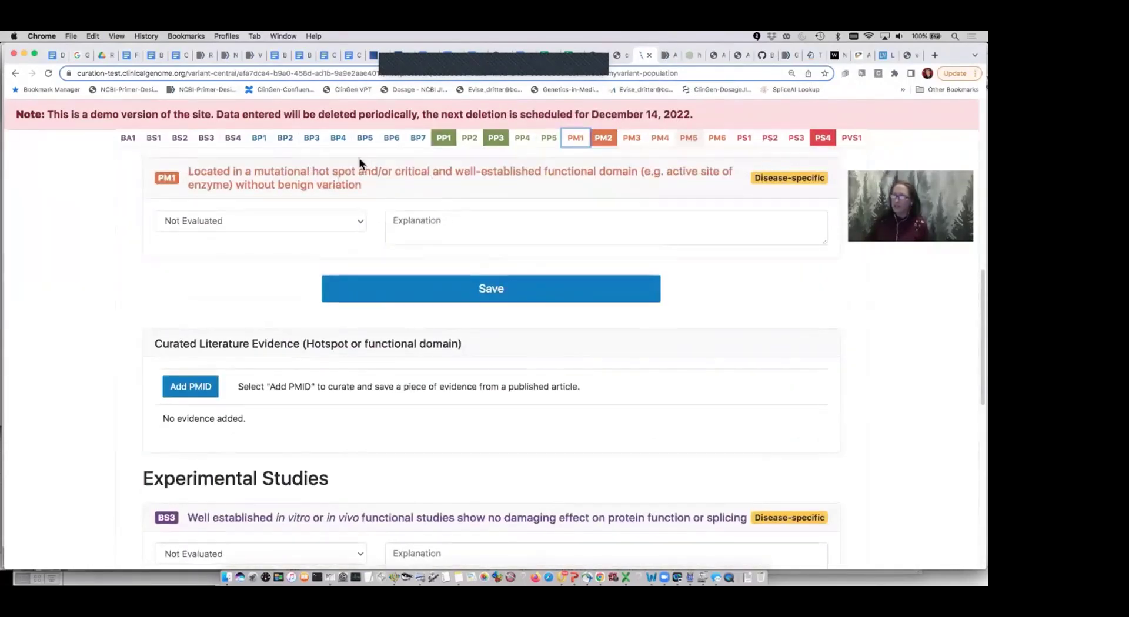
pyautogui.click(359, 224)
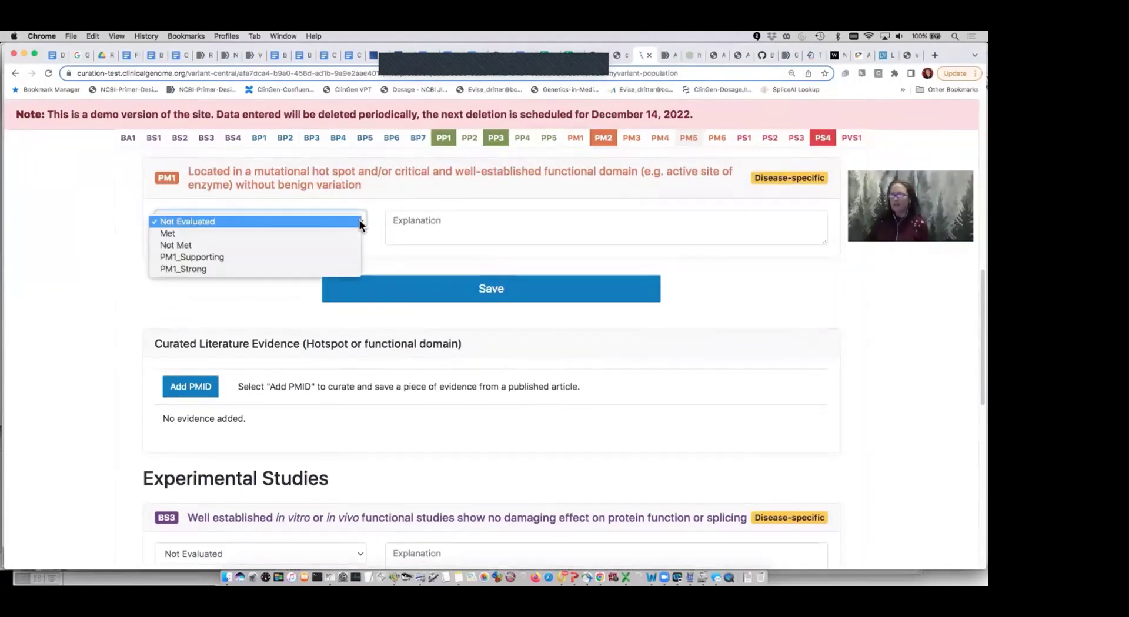
pyautogui.click(330, 232)
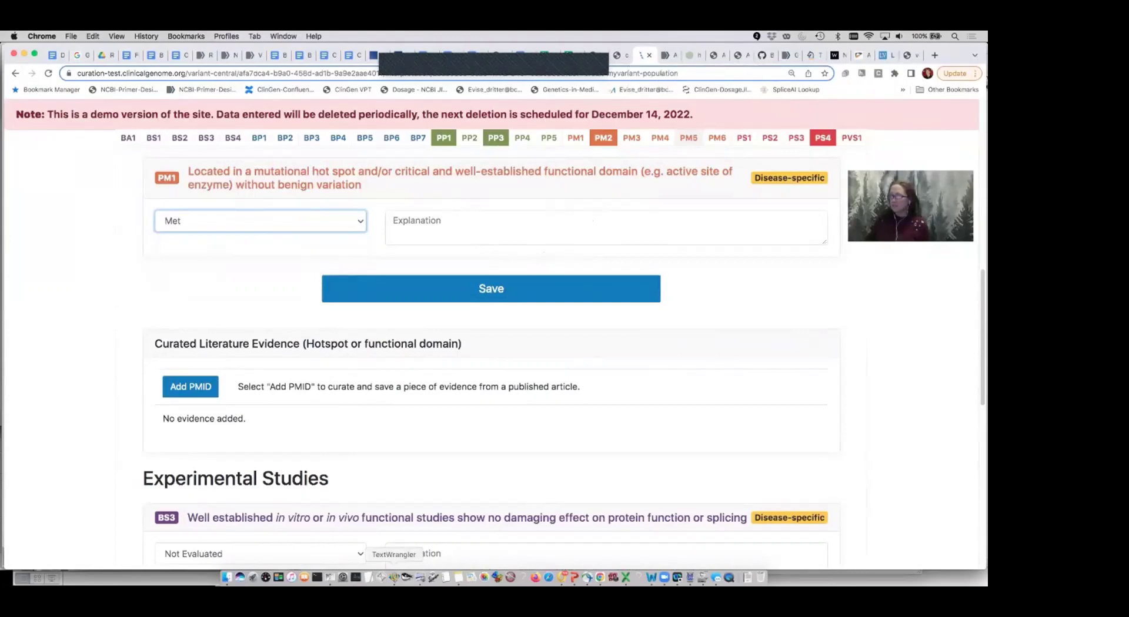
# Copy "This variant resides within a mutational hotspot (PM1)." from the TextWrangler notes into the PM1 explanation on the curation page
pyautogui.click(393, 577)
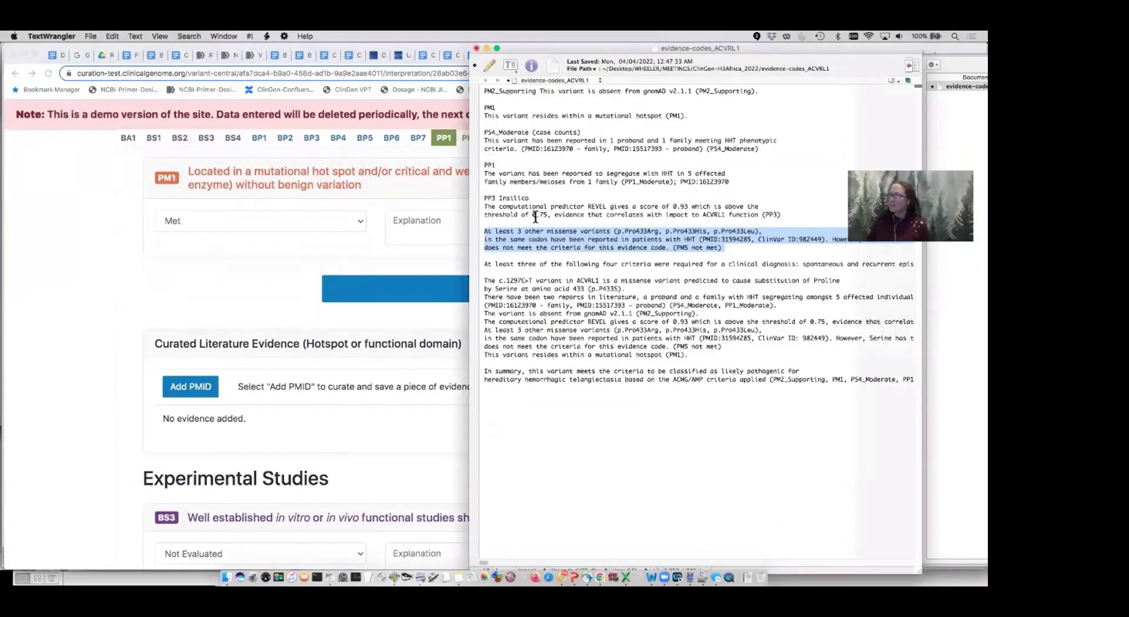
pyautogui.click(572, 114)
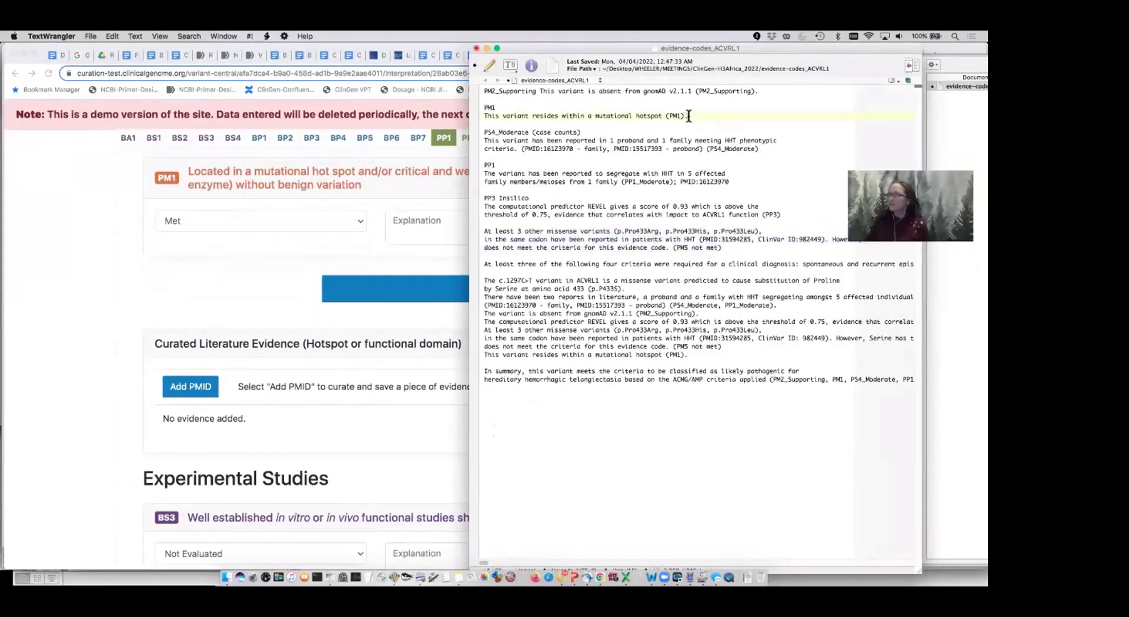
pyautogui.moveTo(688, 116); pyautogui.dragTo(474, 115)
pyautogui.press('super+c')
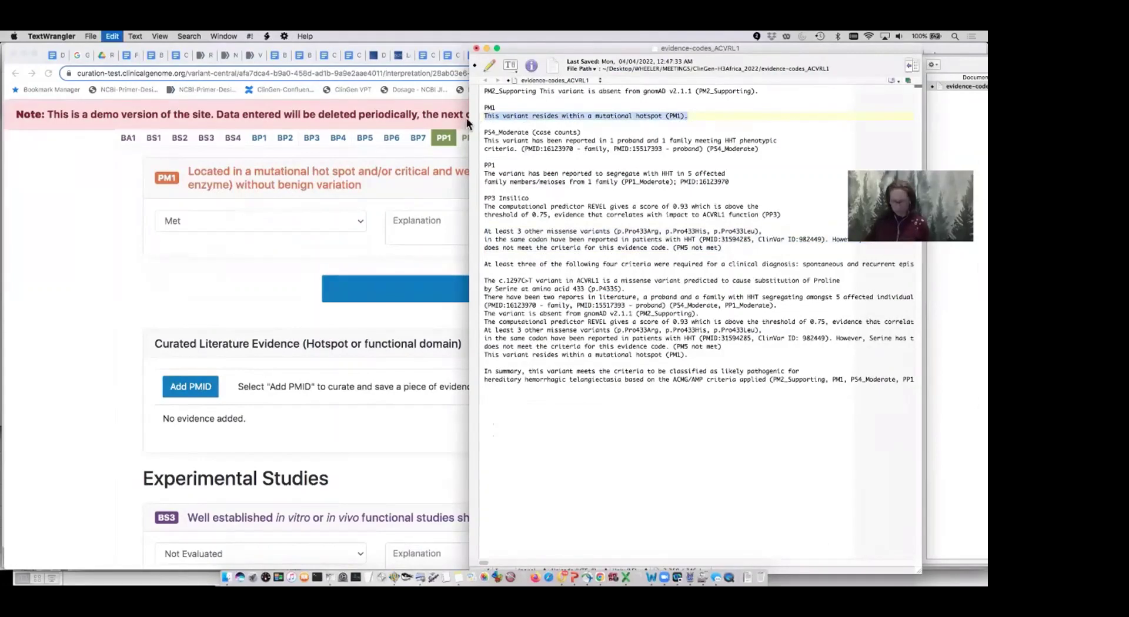
pyautogui.click(40, 285)
pyautogui.click(405, 221)
pyautogui.press('super+v')
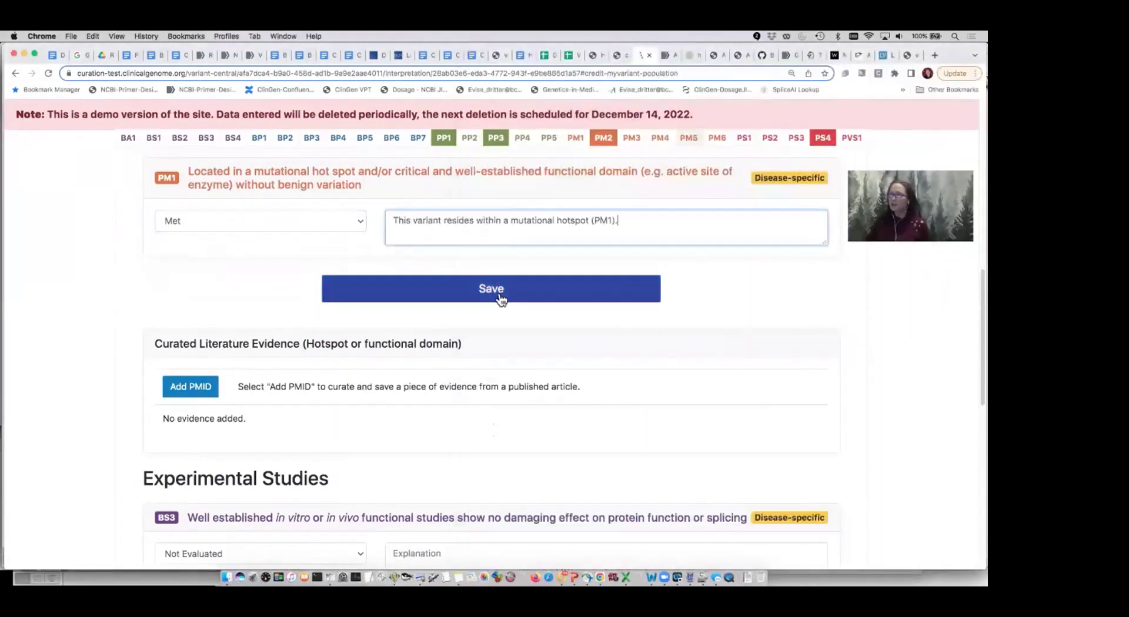
# Extend the PM1 explanation's sentence with "and is seen in multiple affected individuals." and save the evaluation
pyautogui.press('BackSpace')
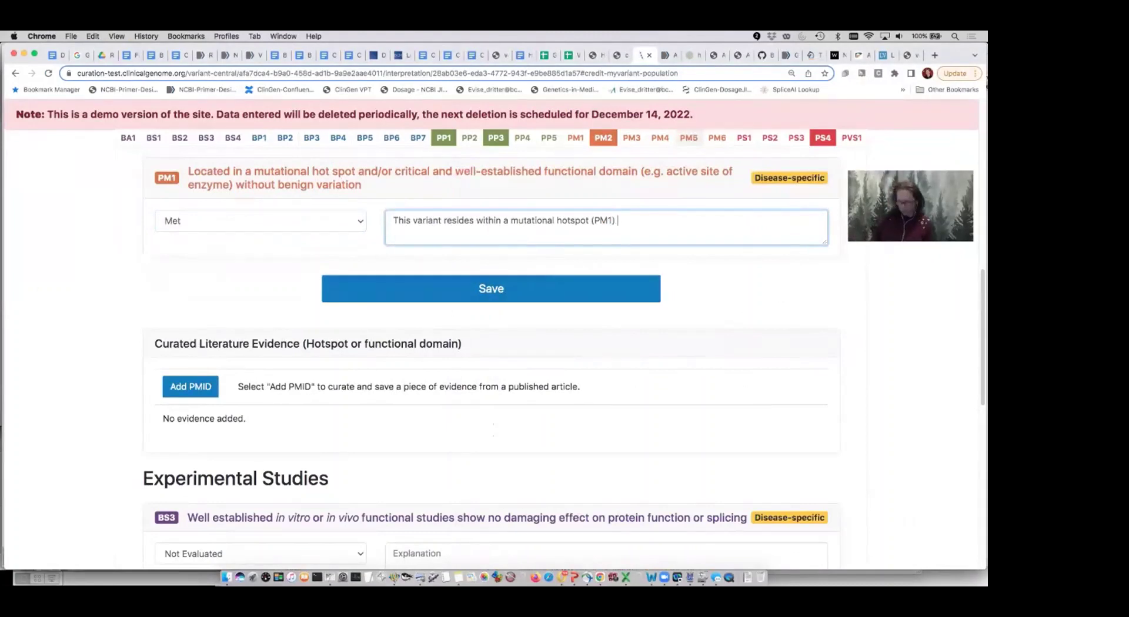
pyautogui.write('and is seen')
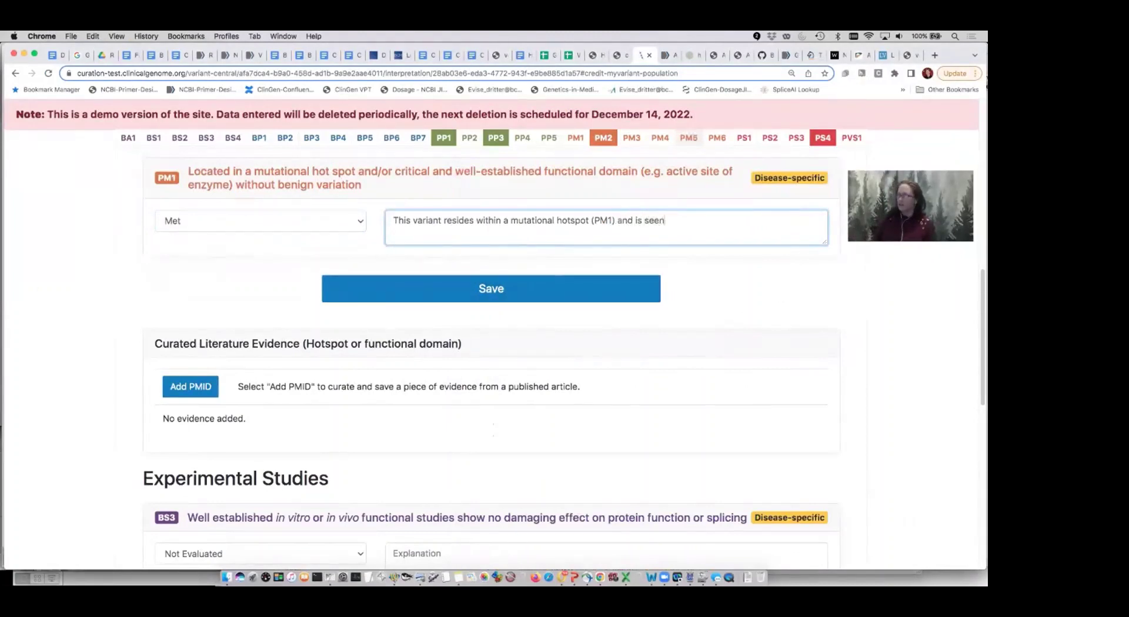
pyautogui.write(' in multiple affected indig')
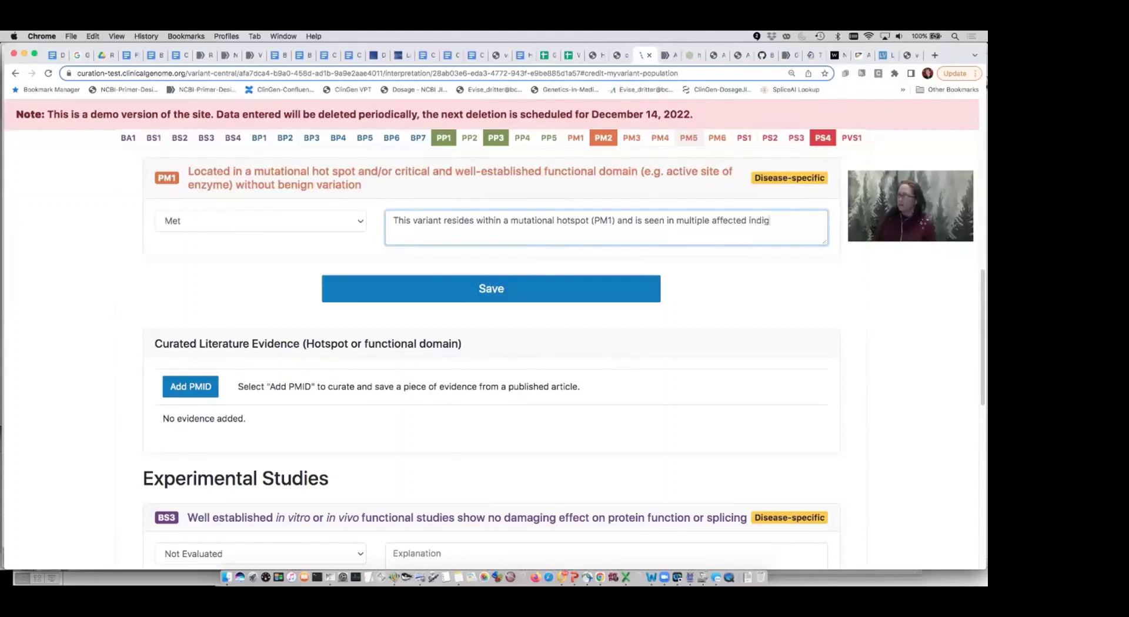
pyautogui.press('BackSpace')
pyautogui.write('viduals.')
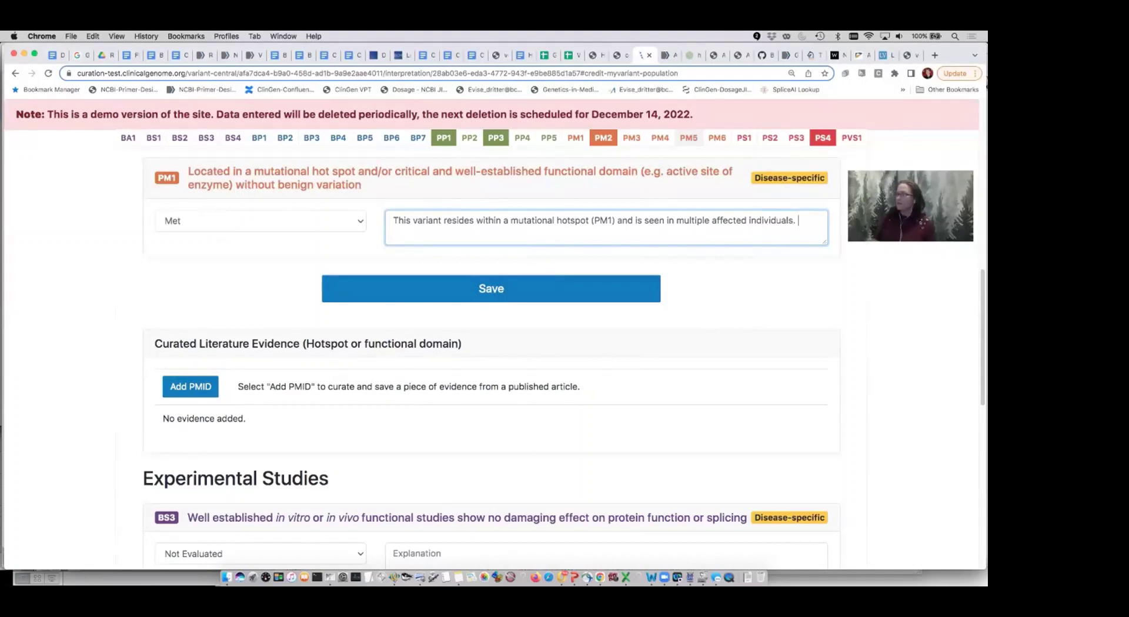
pyautogui.click(478, 294)
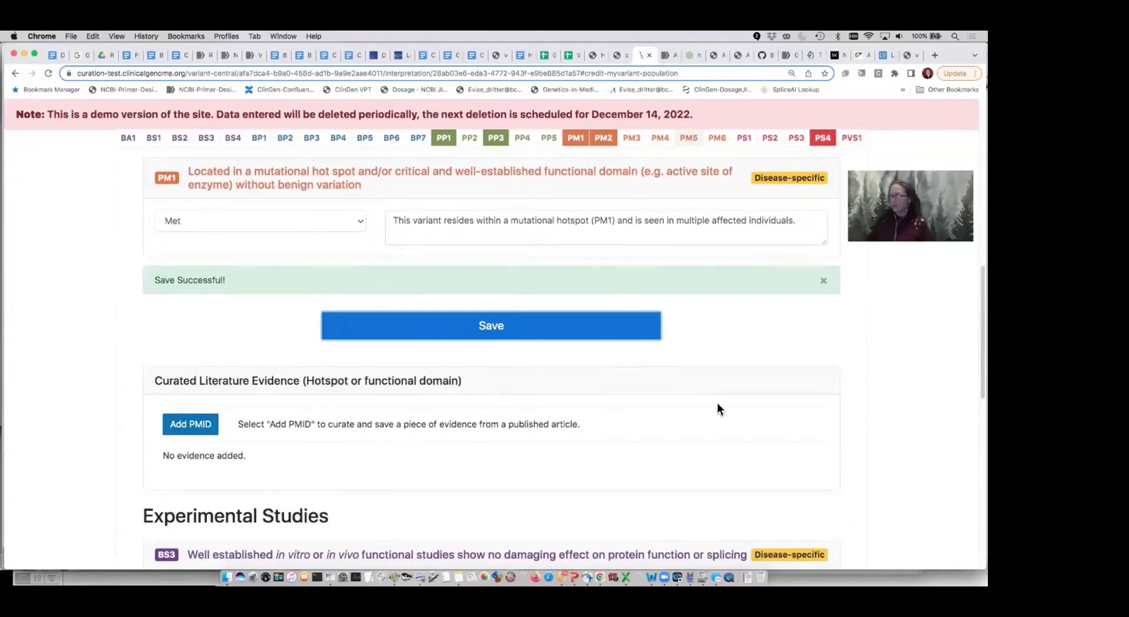
# Check the Variant Interpretation Record's criteria and auto-calculated classification, and open the interpretation's summary view at the Evaluation Summary
pyautogui.scroll(5, 732, 398)
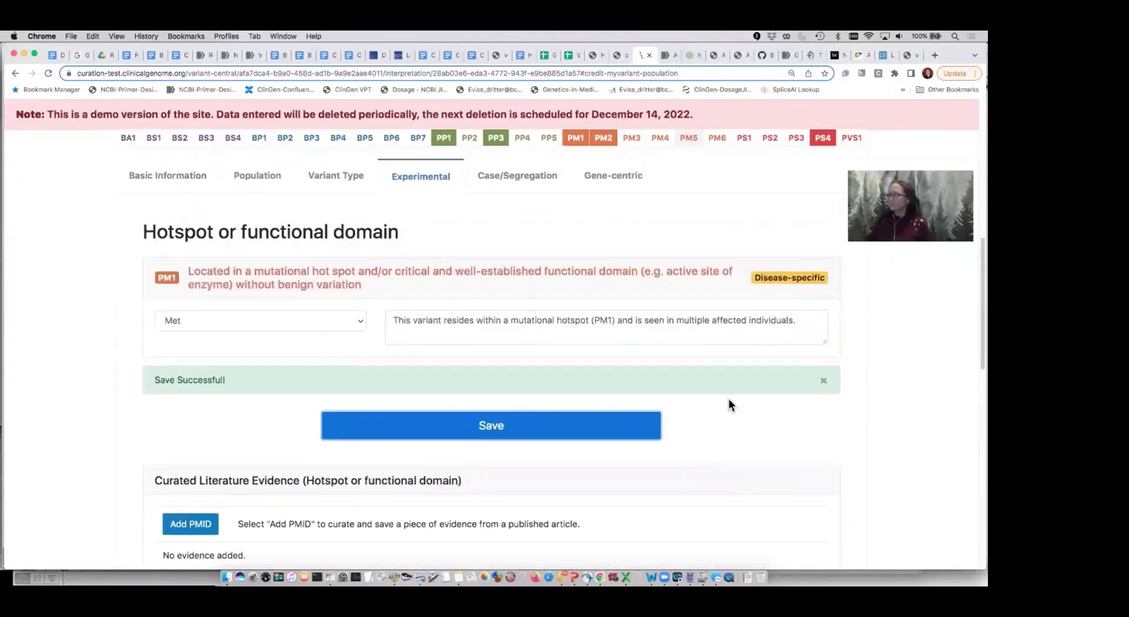
pyautogui.scroll(3, 718, 281)
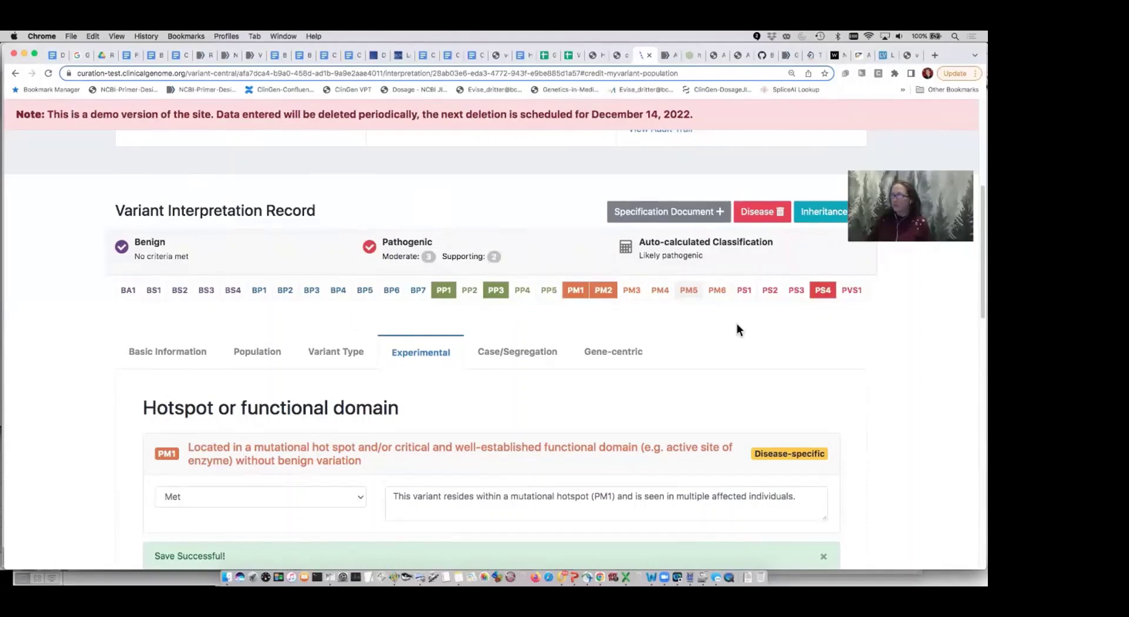
pyautogui.scroll(2, 850, 332)
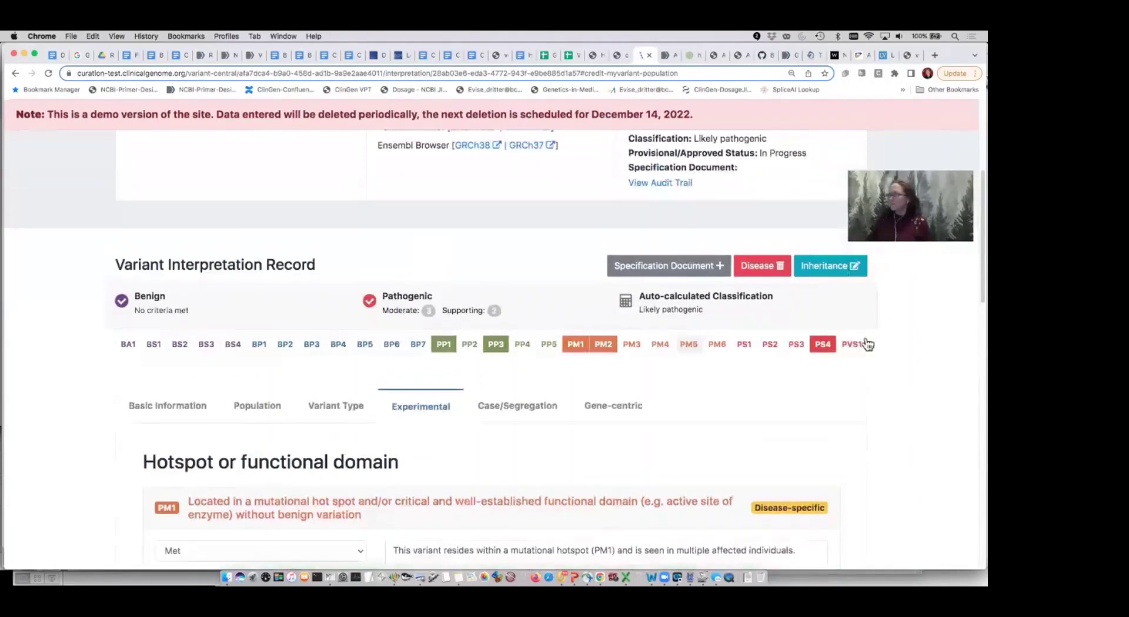
pyautogui.scroll(4, 867, 344)
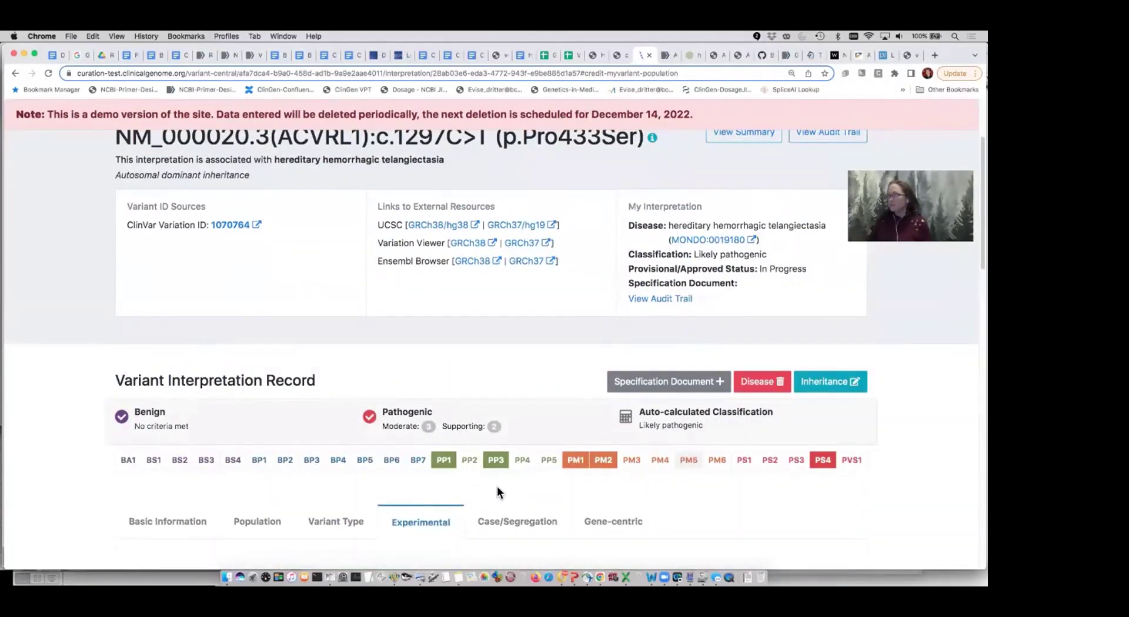
pyautogui.scroll(4, 873, 468)
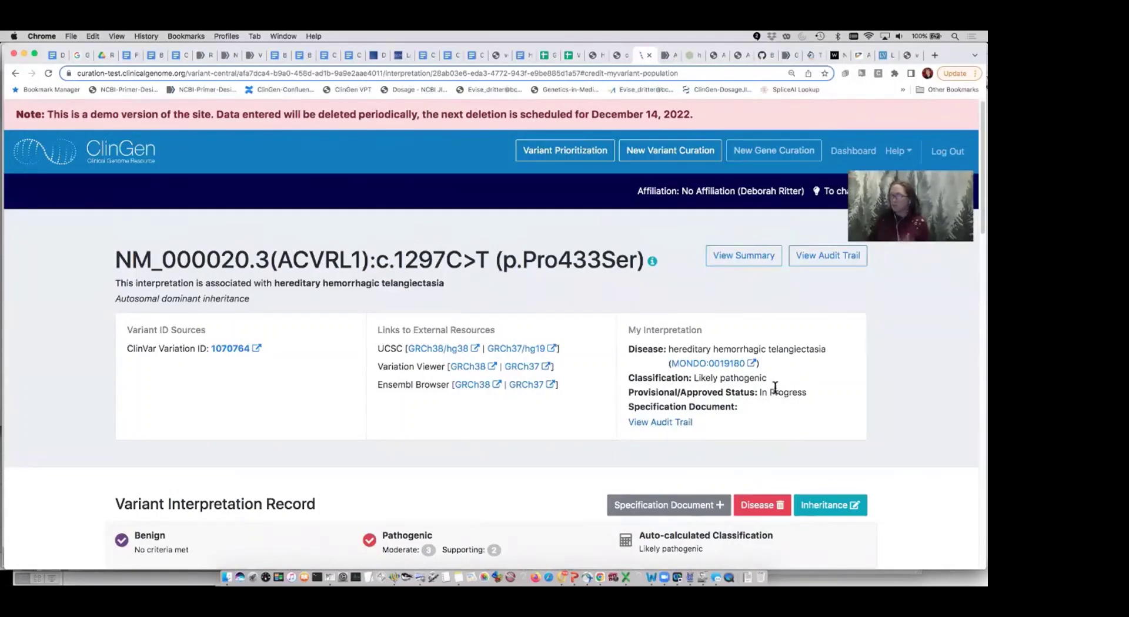
pyautogui.click(745, 262)
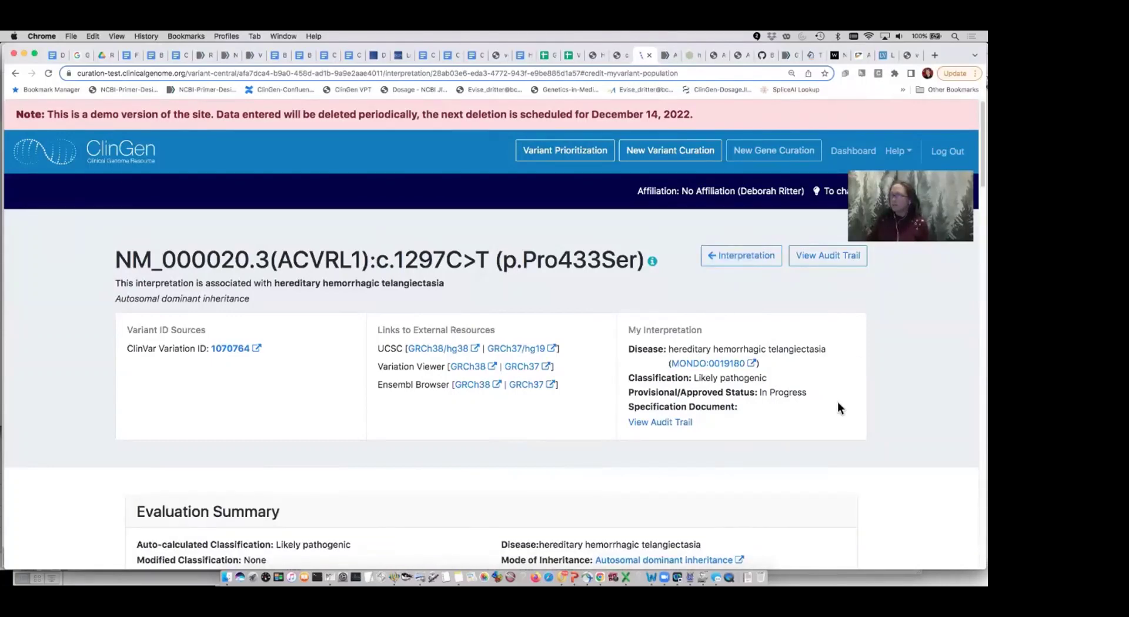
pyautogui.scroll(-2, 837, 401)
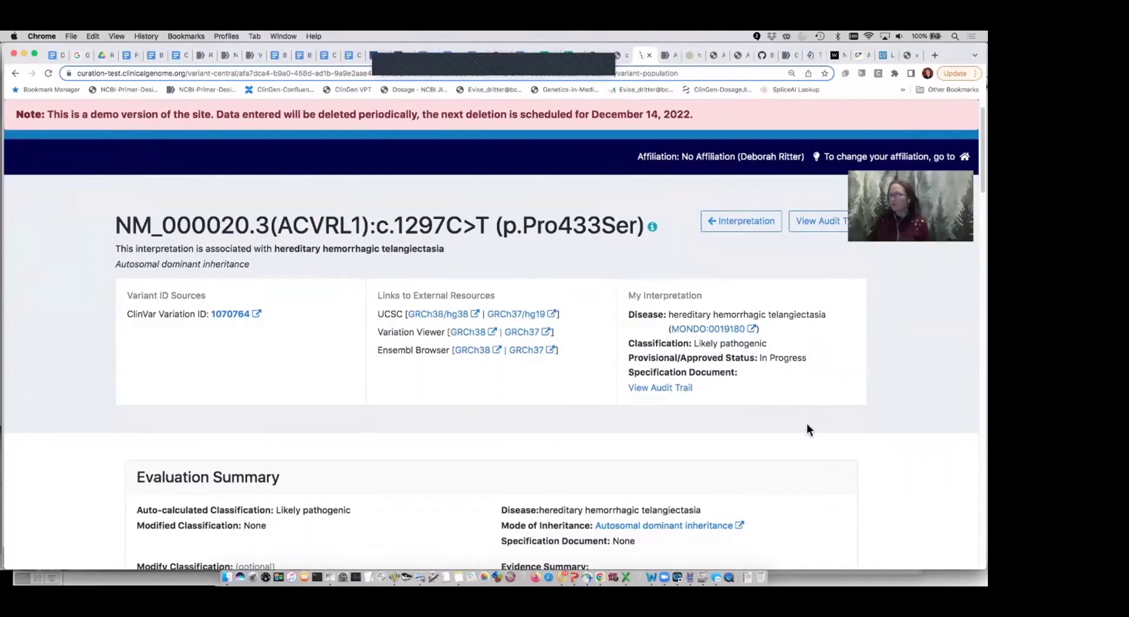
pyautogui.scroll(-5, 804, 425)
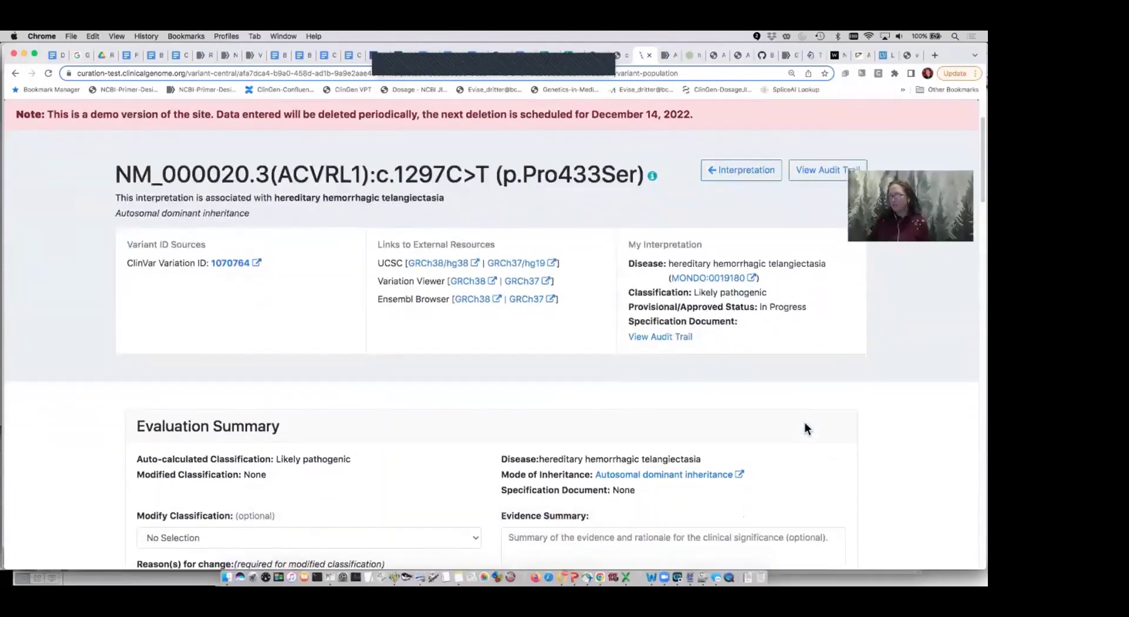
pyautogui.scroll(-3, 804, 422)
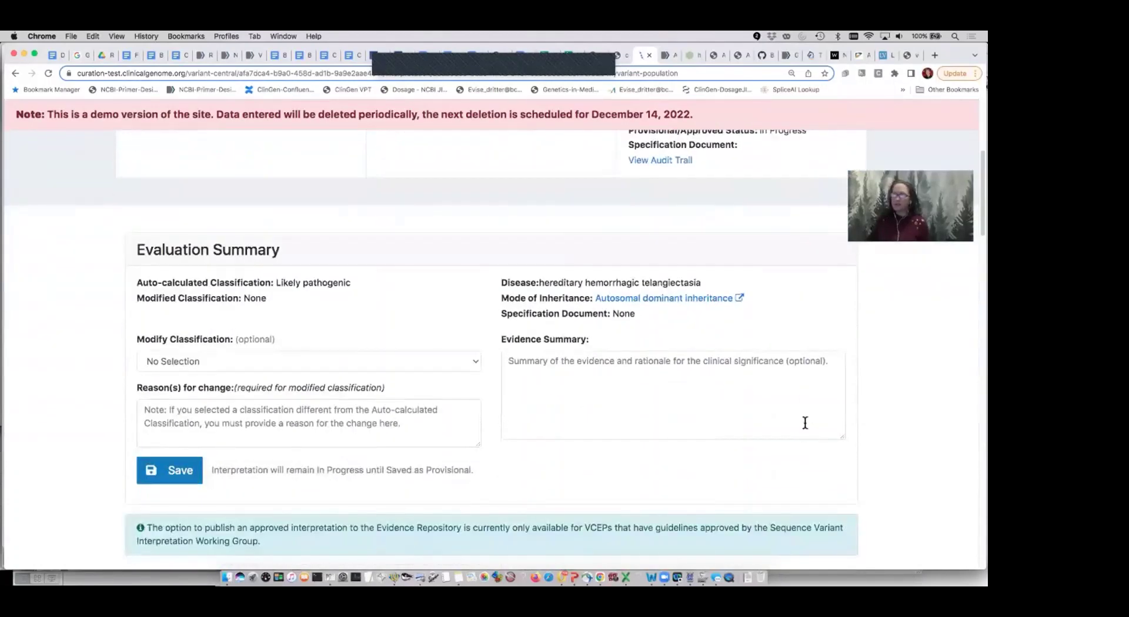
pyautogui.scroll(-4, 804, 422)
pyautogui.scroll(4, 804, 422)
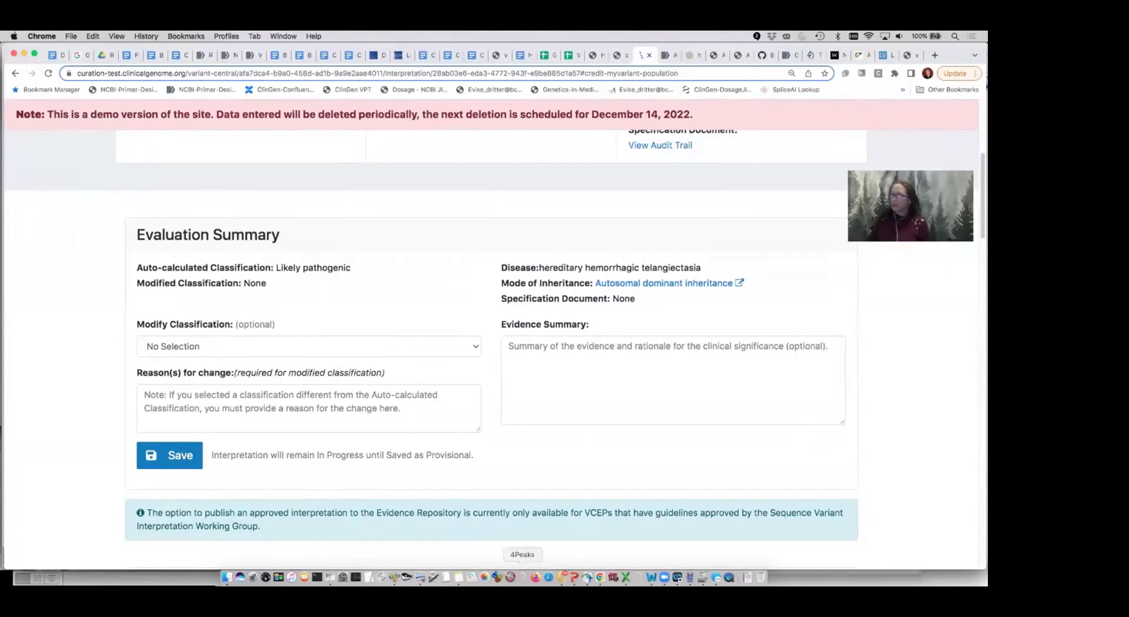
# Copy the full summary text, from "The c.1297C>T variant in ACVRL1" through "In summary", from the TextWrangler notes into the Evidence Summary on the curation page
pyautogui.click(394, 577)
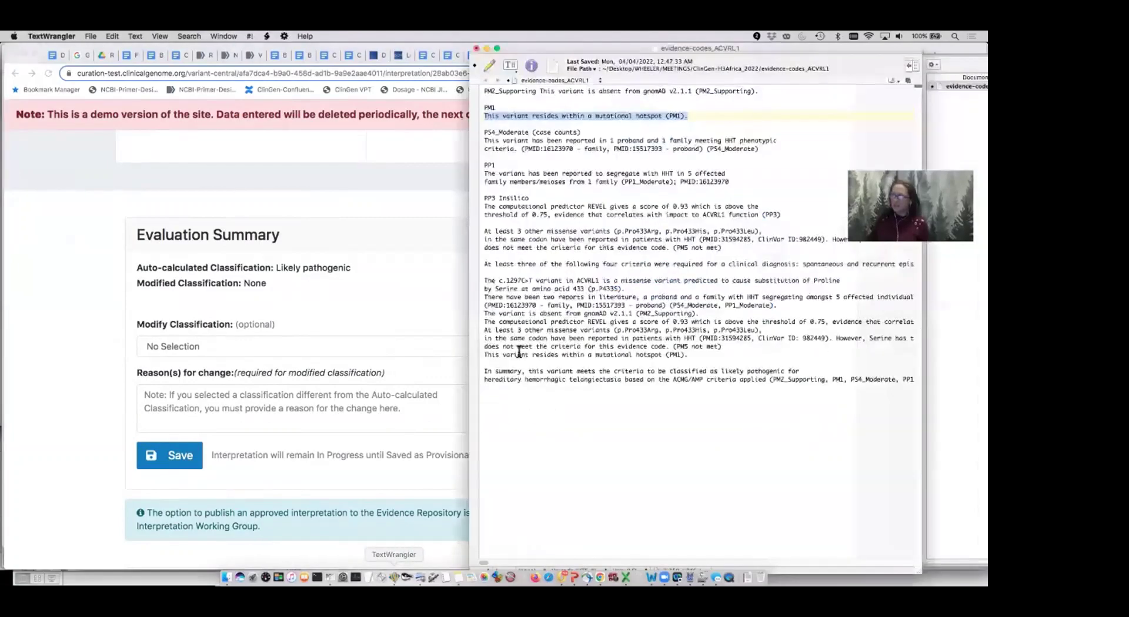
pyautogui.click(559, 322)
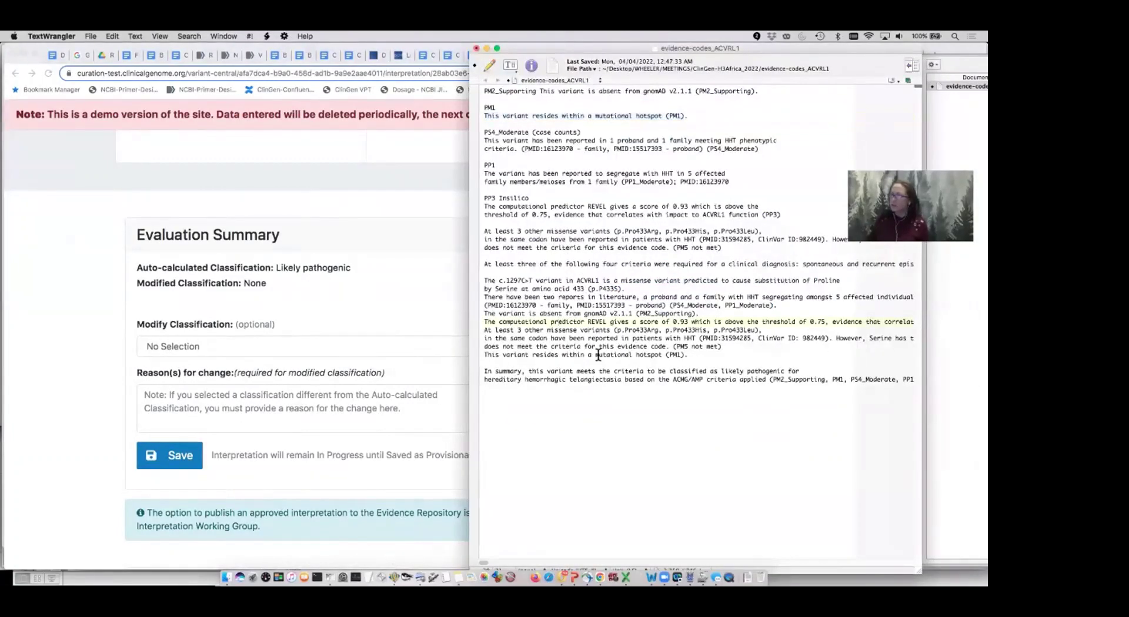
pyautogui.moveTo(492, 280); pyautogui.dragTo(849, 410)
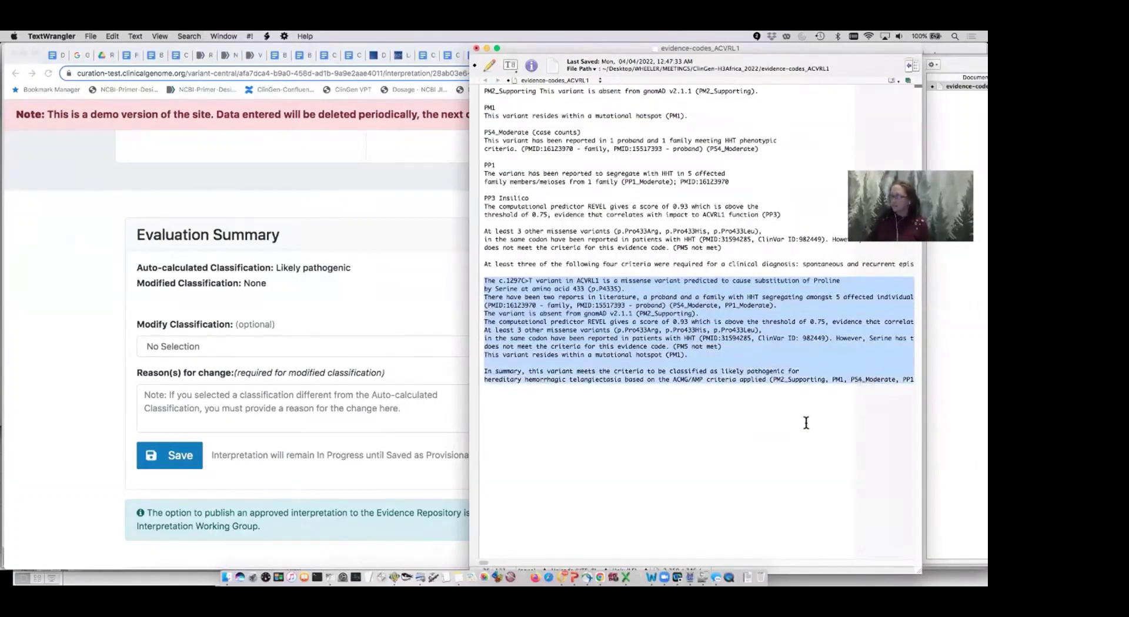
pyautogui.click(224, 410)
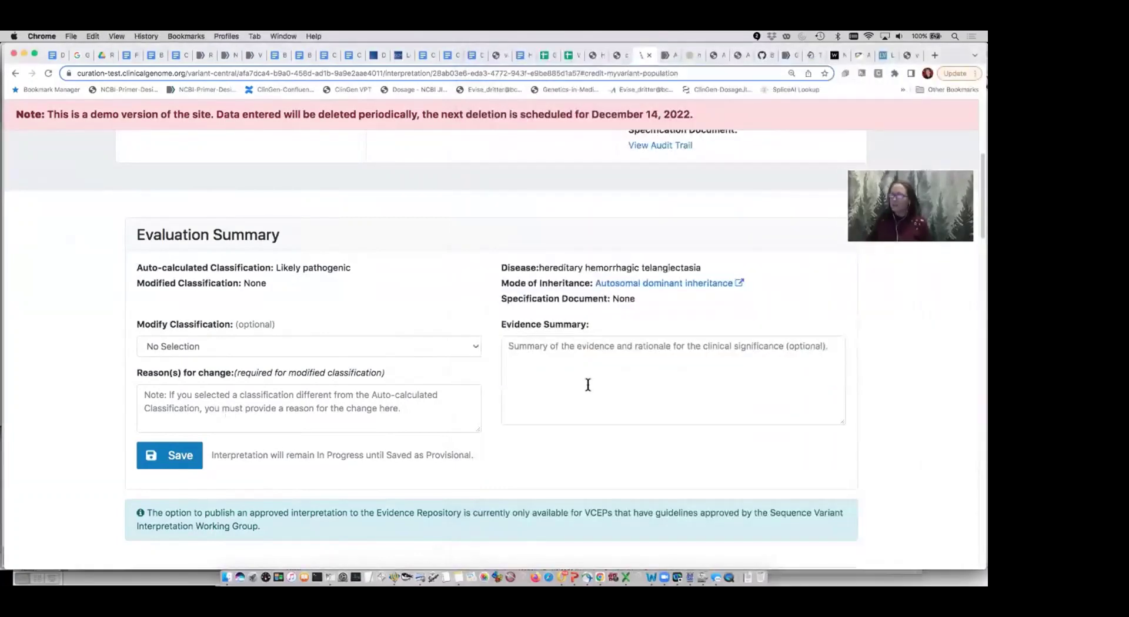
pyautogui.click(652, 363)
pyautogui.press('super+v')
# Remove the line breaks after "Proline", "5 affected individuals", "(PP3)." and "p.Pro433Leu)," in the evidence summary
pyautogui.scroll(3, 658, 370)
pyautogui.scroll(6, 661, 369)
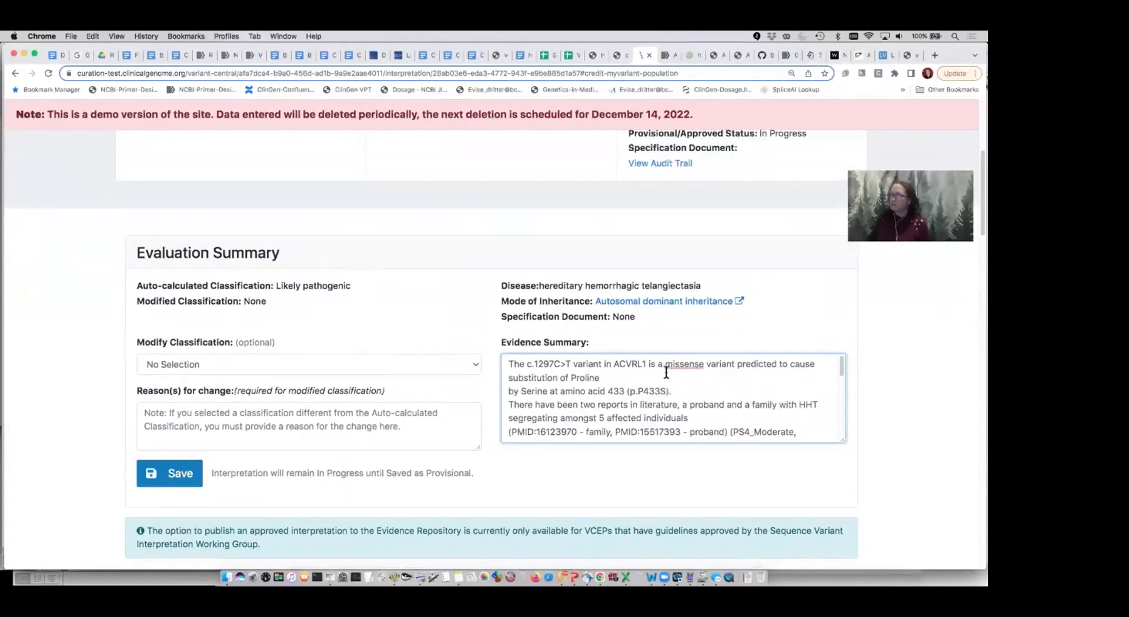
pyautogui.scroll(-4, 640, 417)
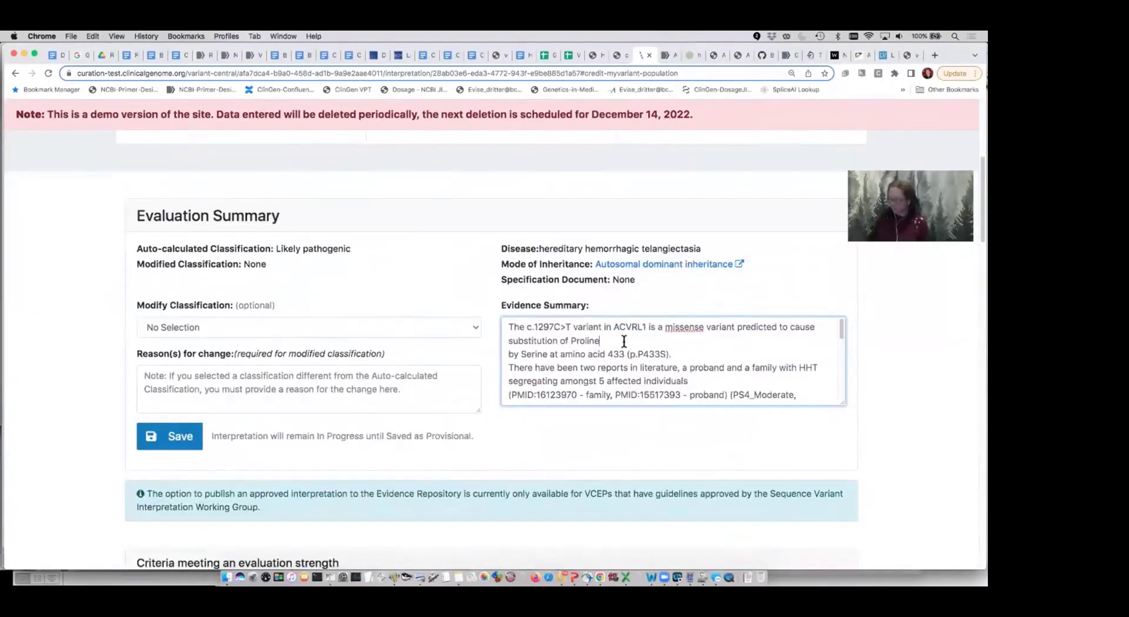
pyautogui.press('Delete')
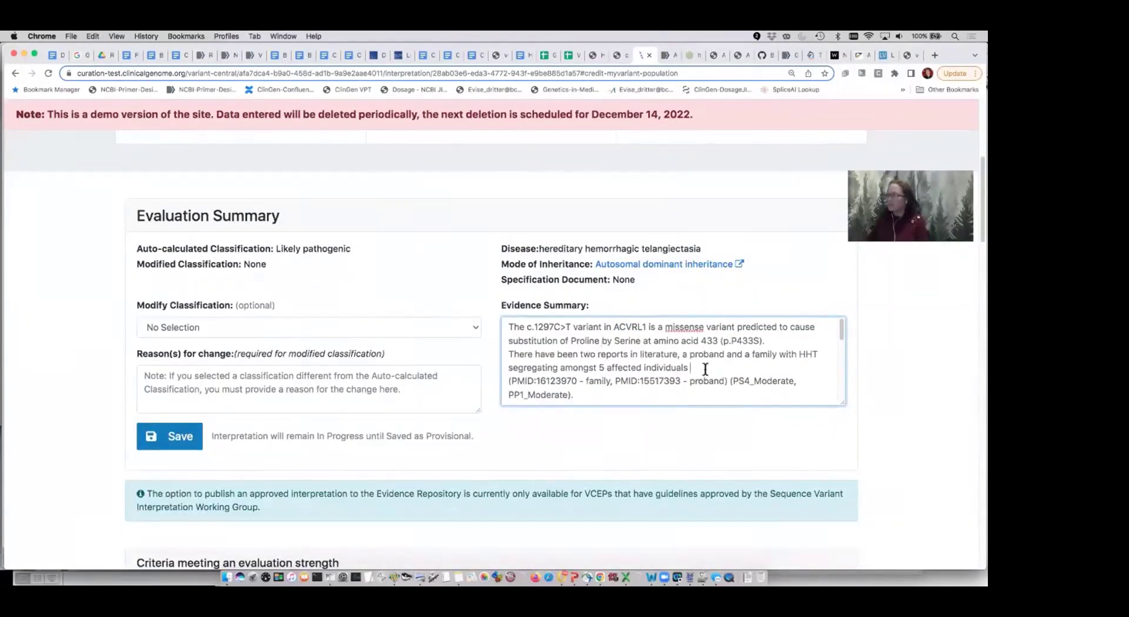
pyautogui.click(707, 368)
pyautogui.press('Delete')
pyautogui.scroll(-2, 779, 386)
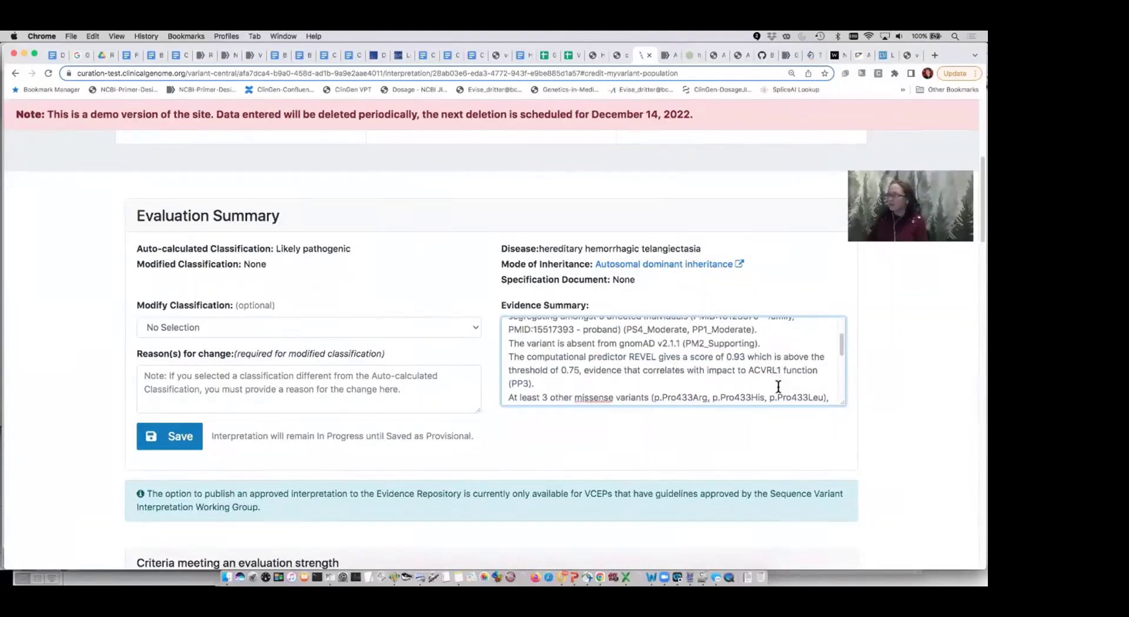
pyautogui.press('Delete')
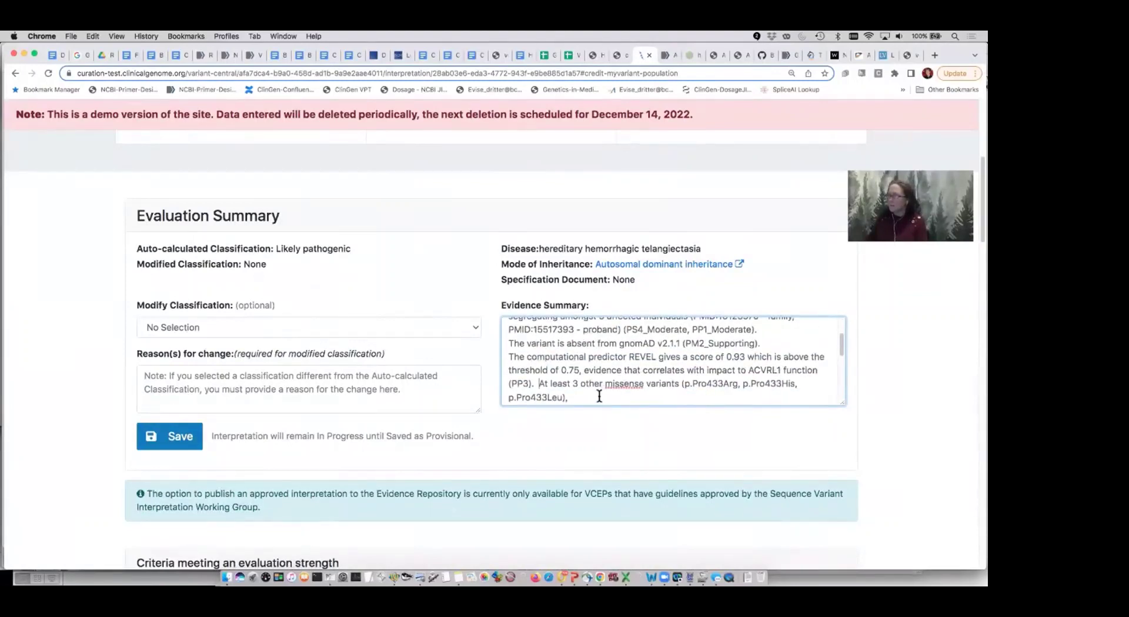
pyautogui.press('Delete')
# Join the PM5 lines after "grantham score, and" and run the PM1 hotspot sentence on directly after "(PM5 not met)"
pyautogui.scroll(-3, 667, 390)
pyautogui.scroll(2, 711, 358)
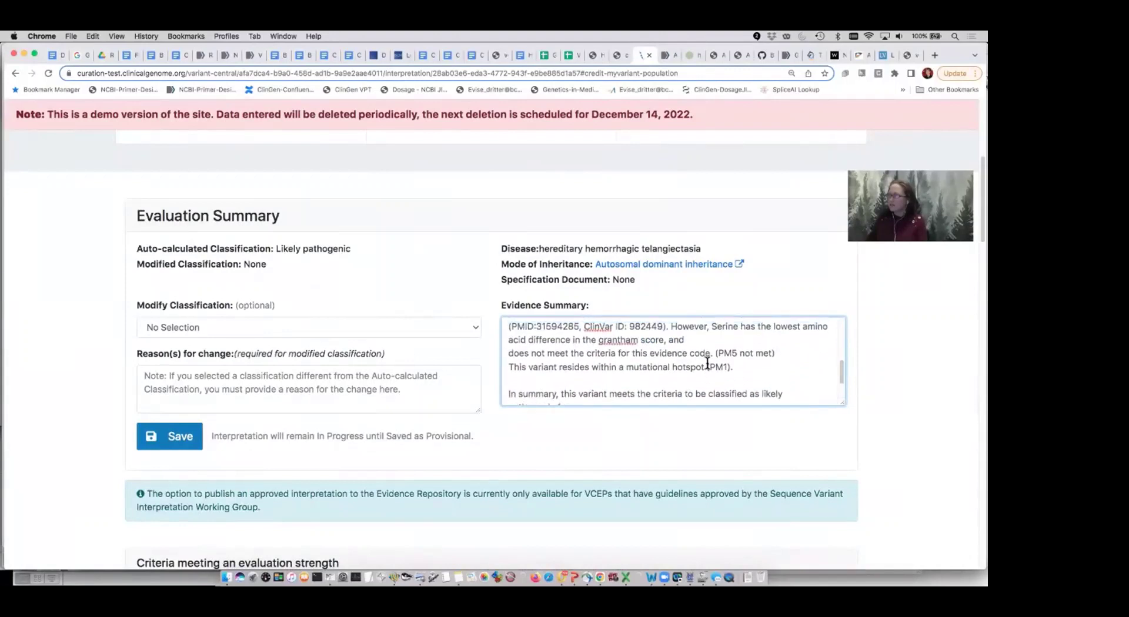
pyautogui.scroll(3, 708, 368)
pyautogui.scroll(-3, 709, 374)
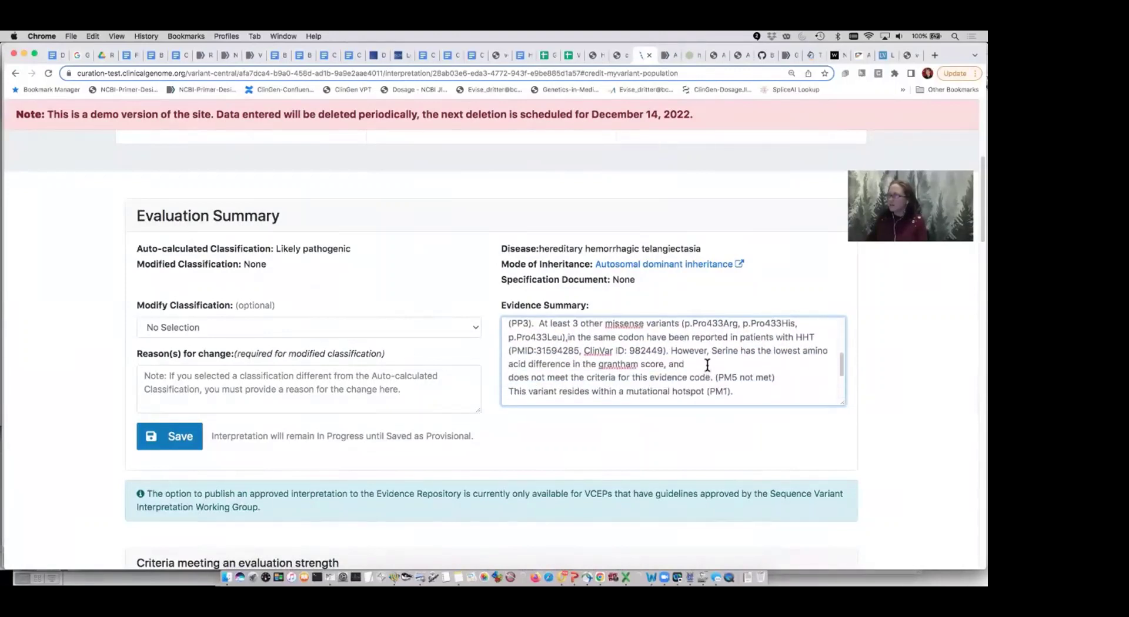
pyautogui.click(707, 366)
pyautogui.press('Delete')
pyautogui.click(658, 378)
pyautogui.press('Delete')
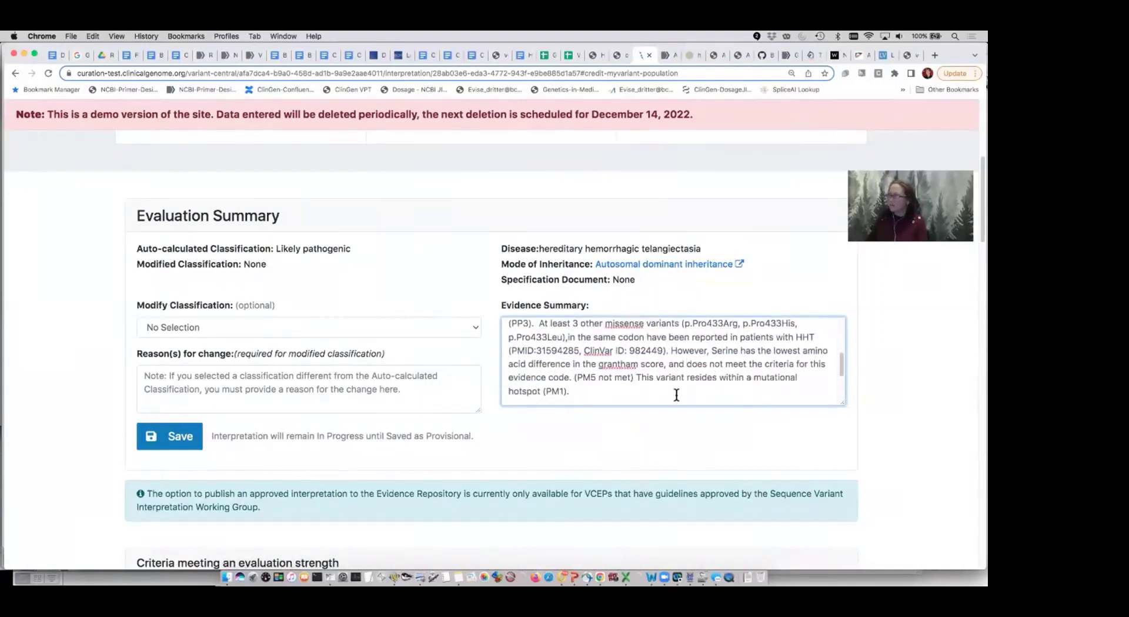
# Remove the blank line before "In summary" and the line break after "likely pathogenic for" in the evidence summary
pyautogui.scroll(-3, 675, 395)
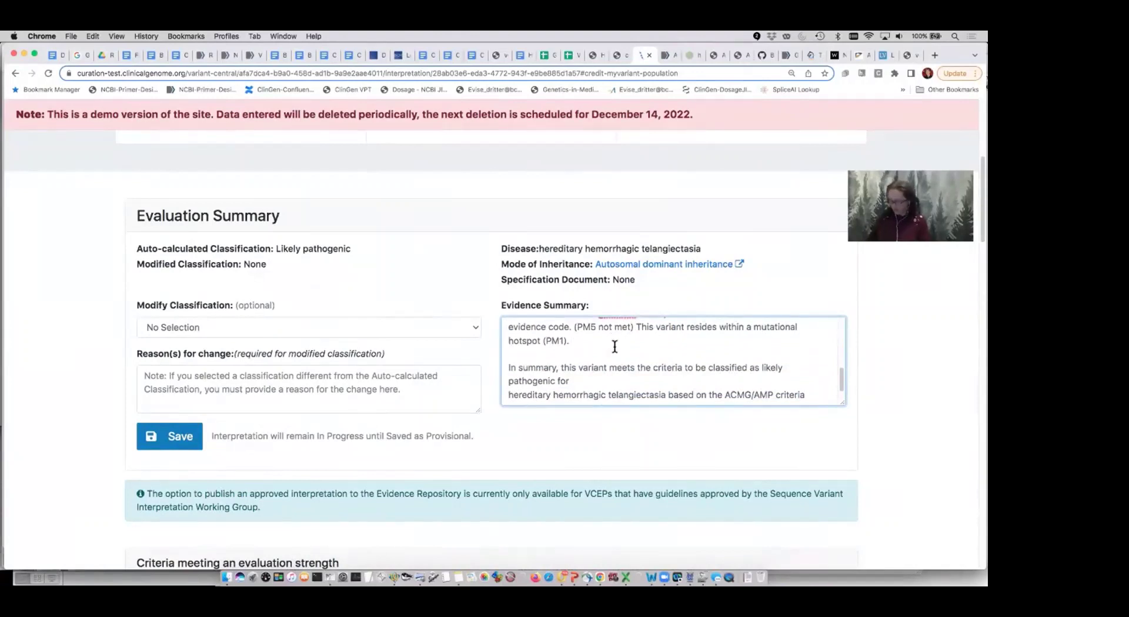
pyautogui.press('Delete')
pyautogui.click(612, 366)
pyautogui.press('Delete')
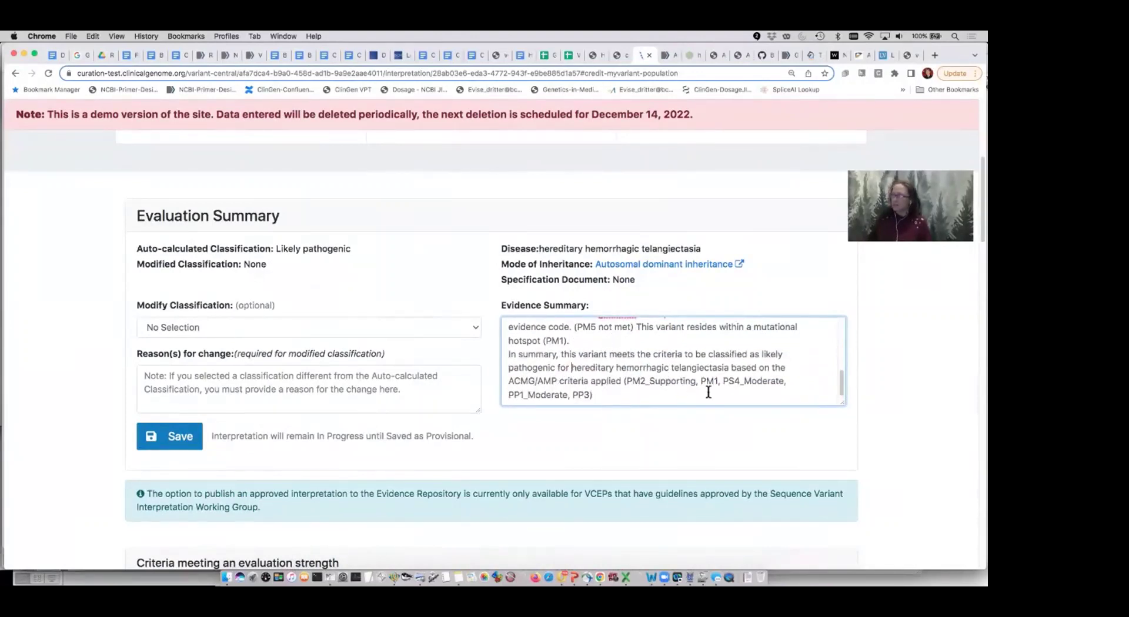
# End the evidence summary with a period after "PP3)" and save the evaluation summary
pyautogui.click(594, 395)
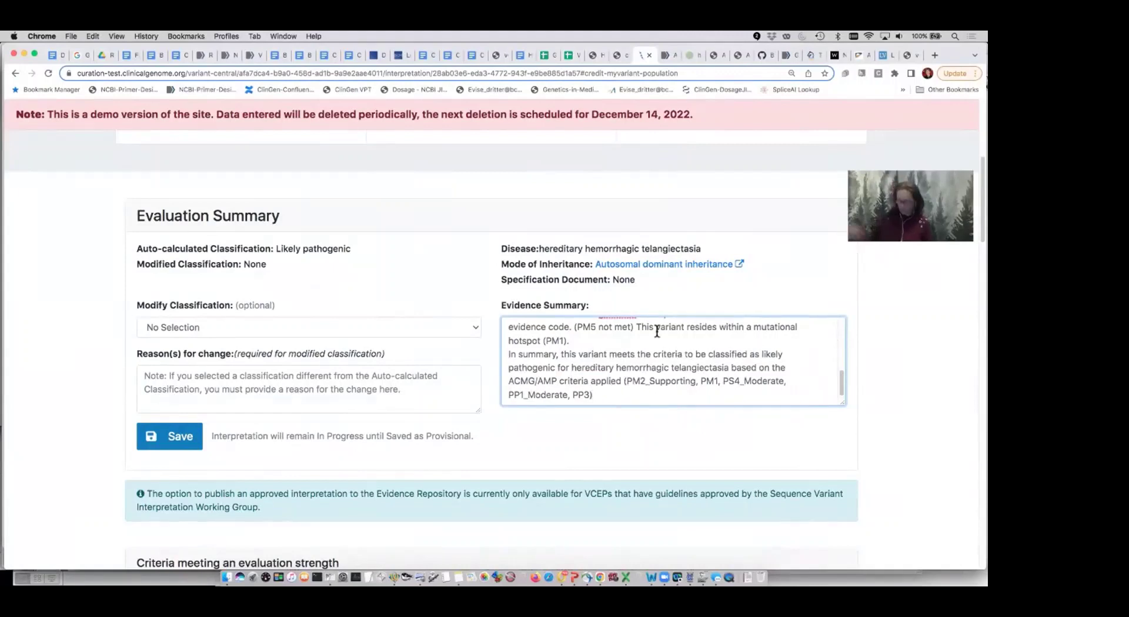
pyautogui.write('.')
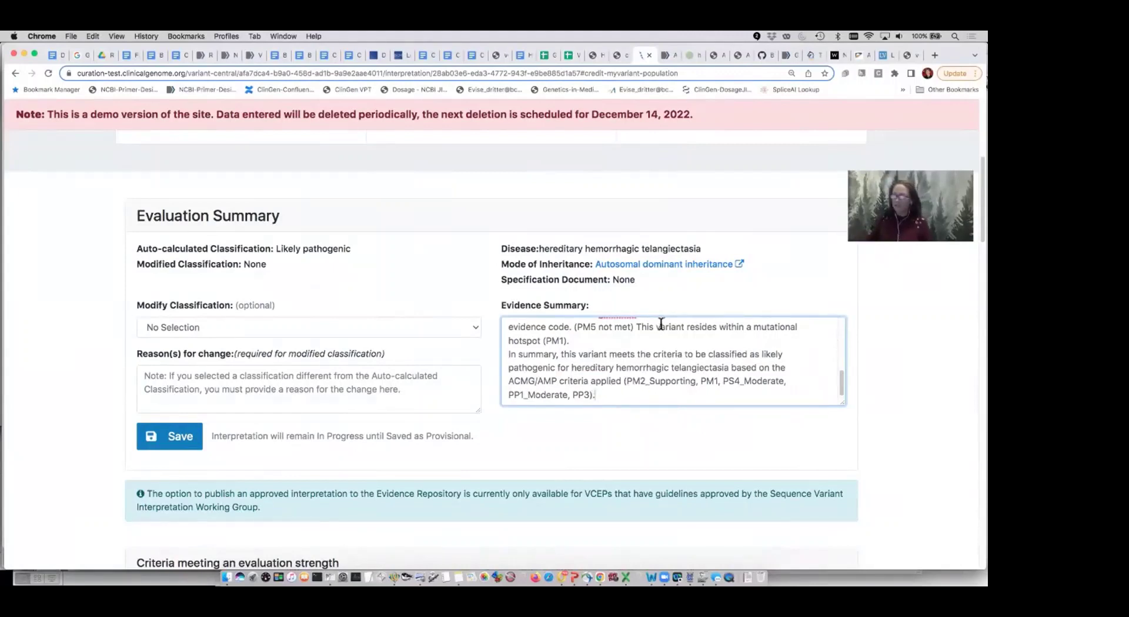
pyautogui.click(170, 437)
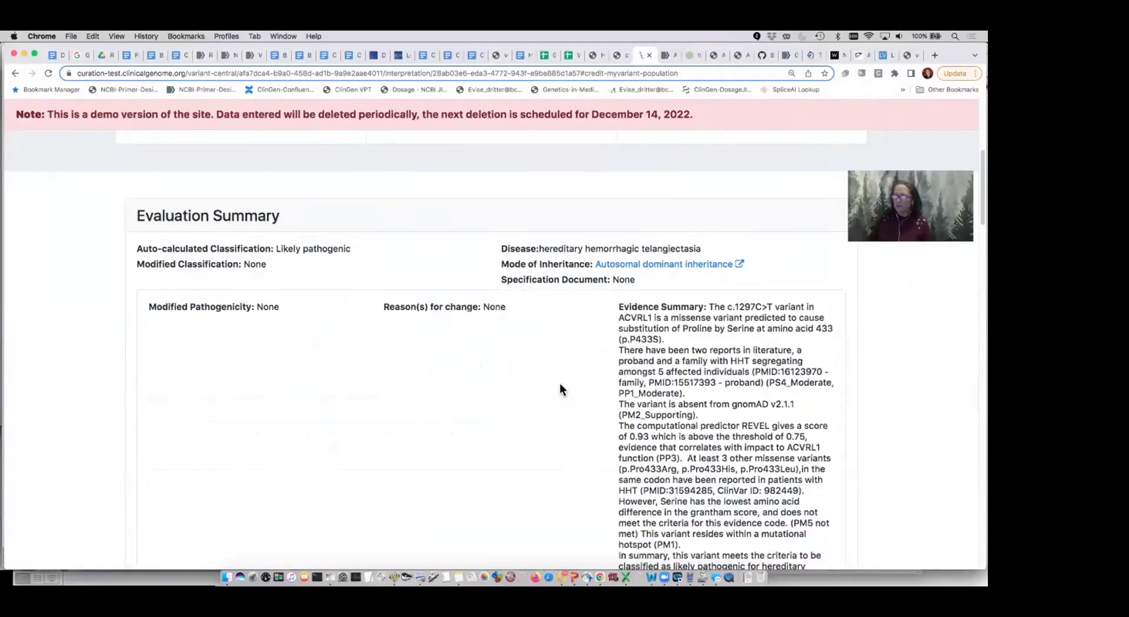
# Preview the interpretation as Provisional and submit it
pyautogui.scroll(-6, 794, 362)
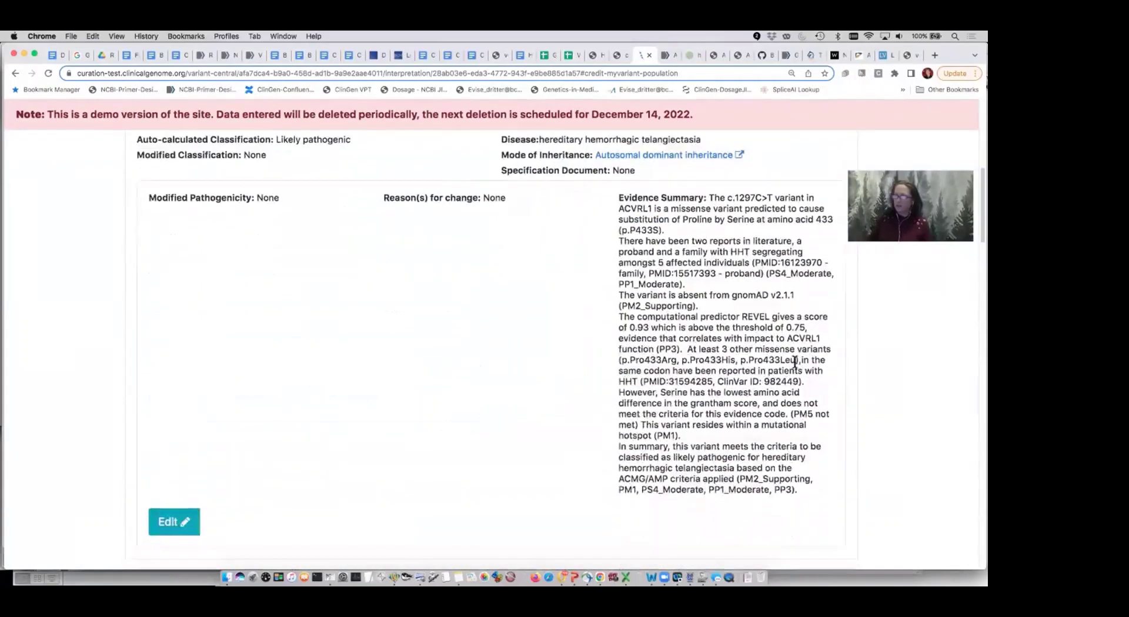
pyautogui.scroll(-1, 794, 362)
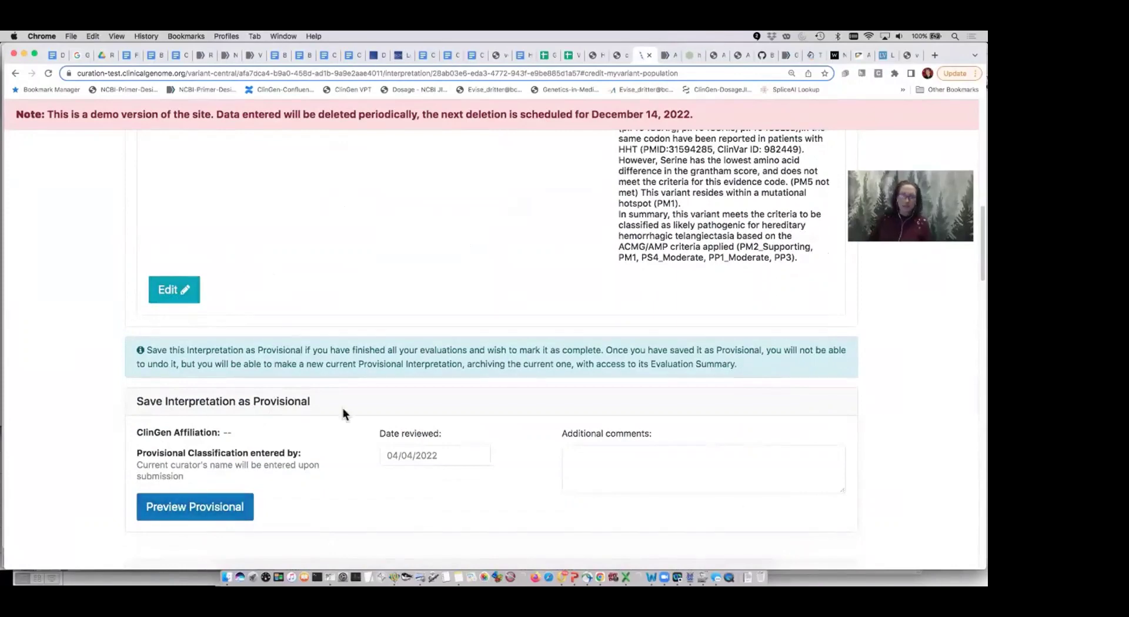
pyautogui.click(189, 515)
pyautogui.scroll(-3, 494, 514)
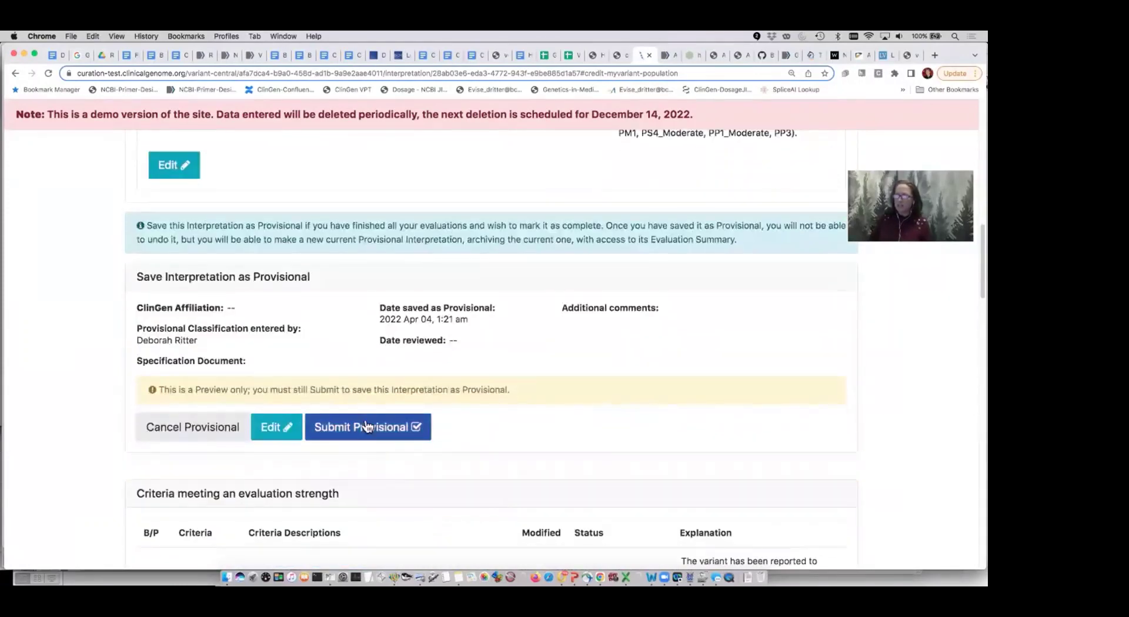
pyautogui.click(368, 428)
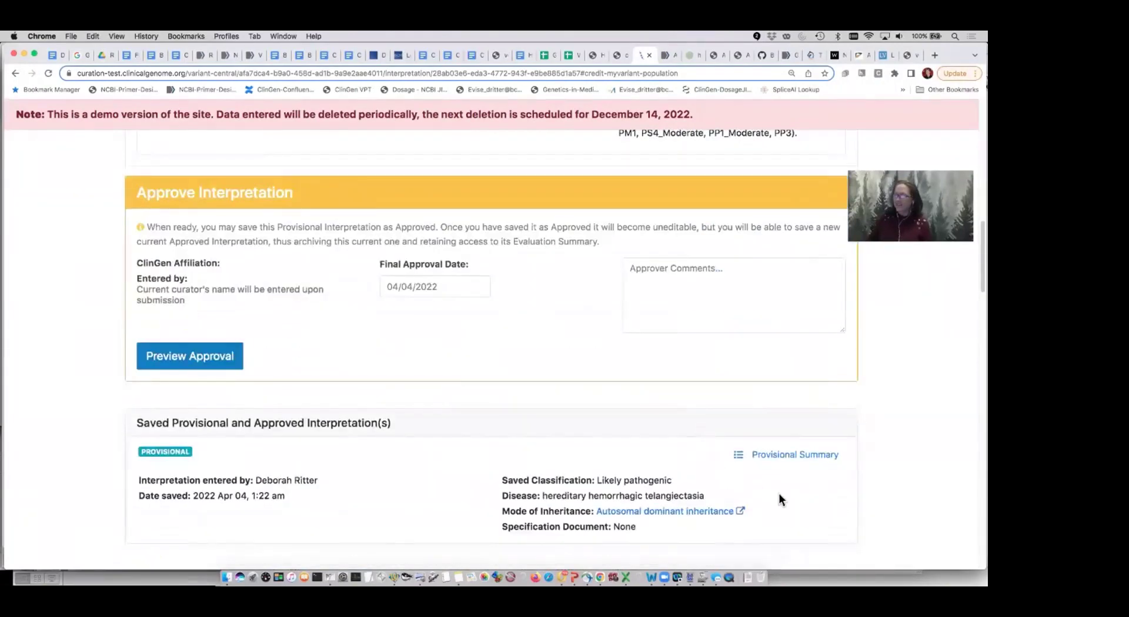
# Preview the approval of the provisional interpretation and submit it as Approved
pyautogui.scroll(2, 779, 493)
pyautogui.scroll(-1, 815, 496)
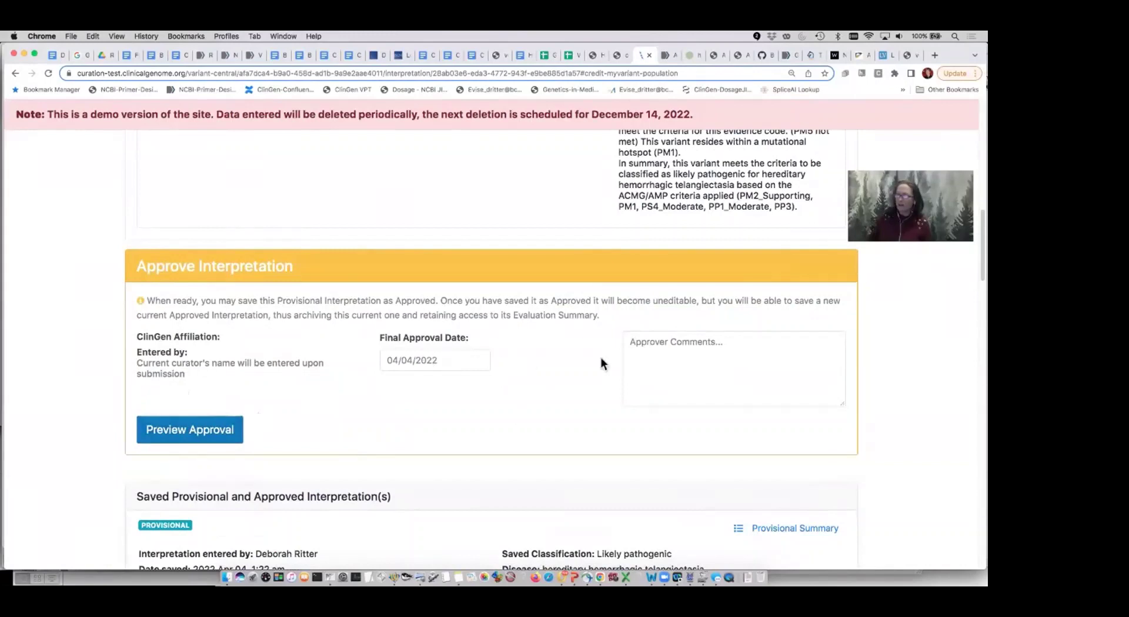
pyautogui.click(175, 434)
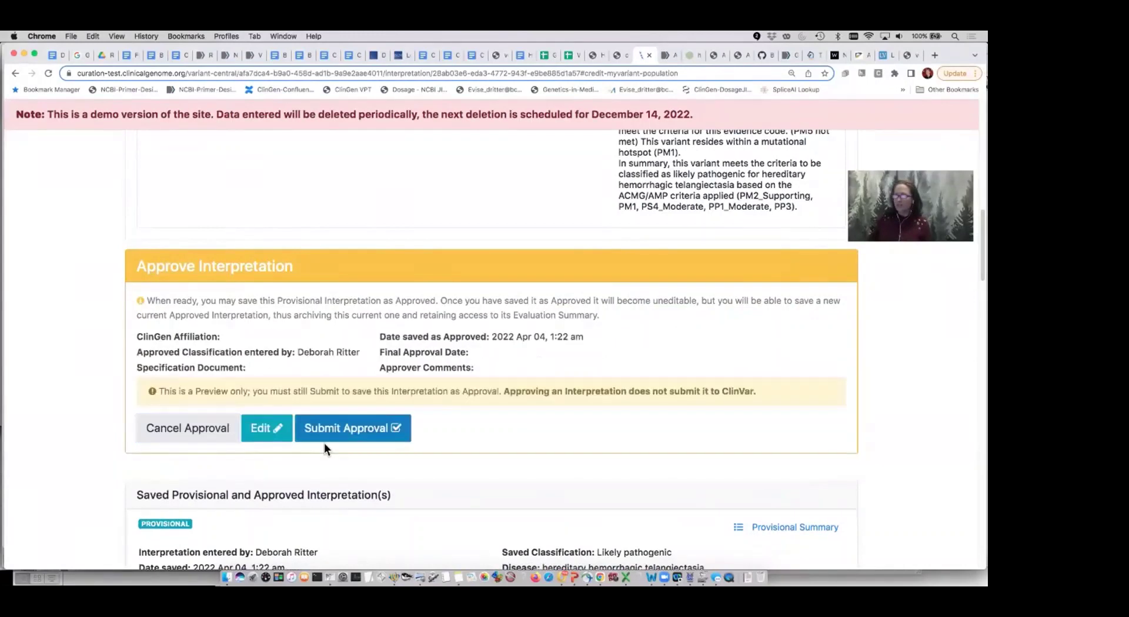
pyautogui.click(352, 431)
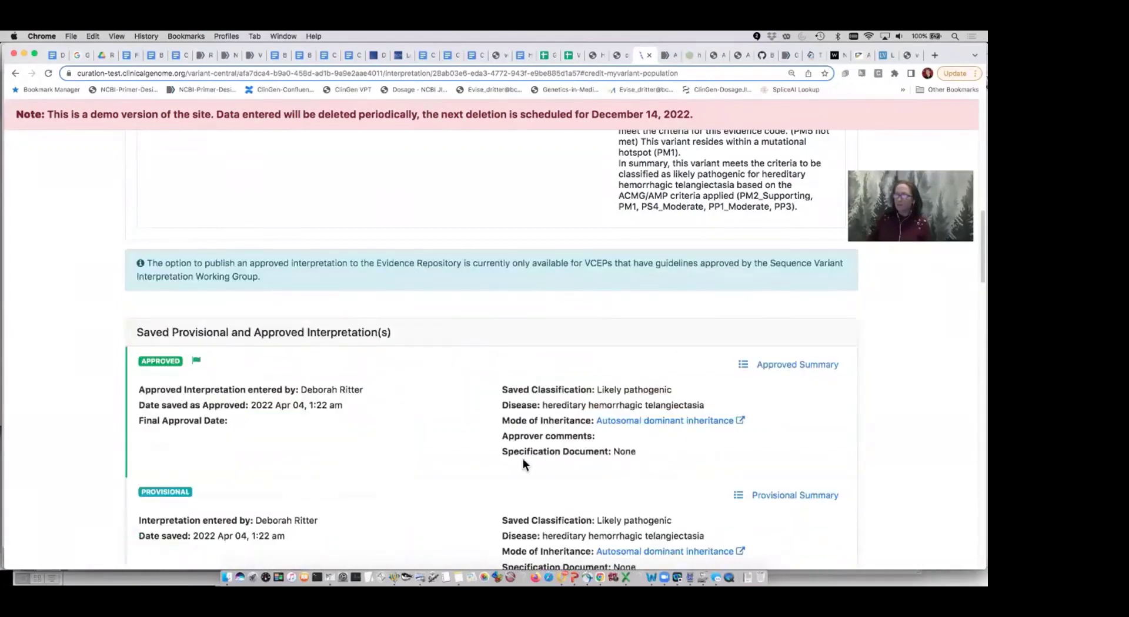
# Review the saved approved and provisional interpretations and the tables of met, not met and not yet evaluated criteria
pyautogui.scroll(3, 521, 459)
pyautogui.scroll(1, 553, 467)
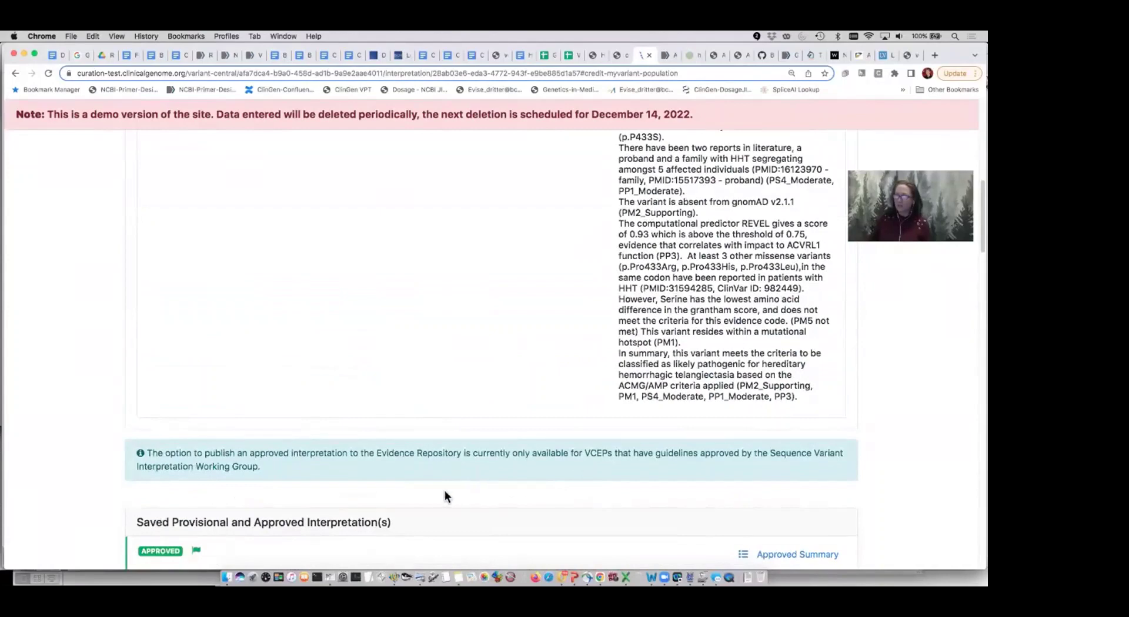
pyautogui.scroll(-4, 444, 494)
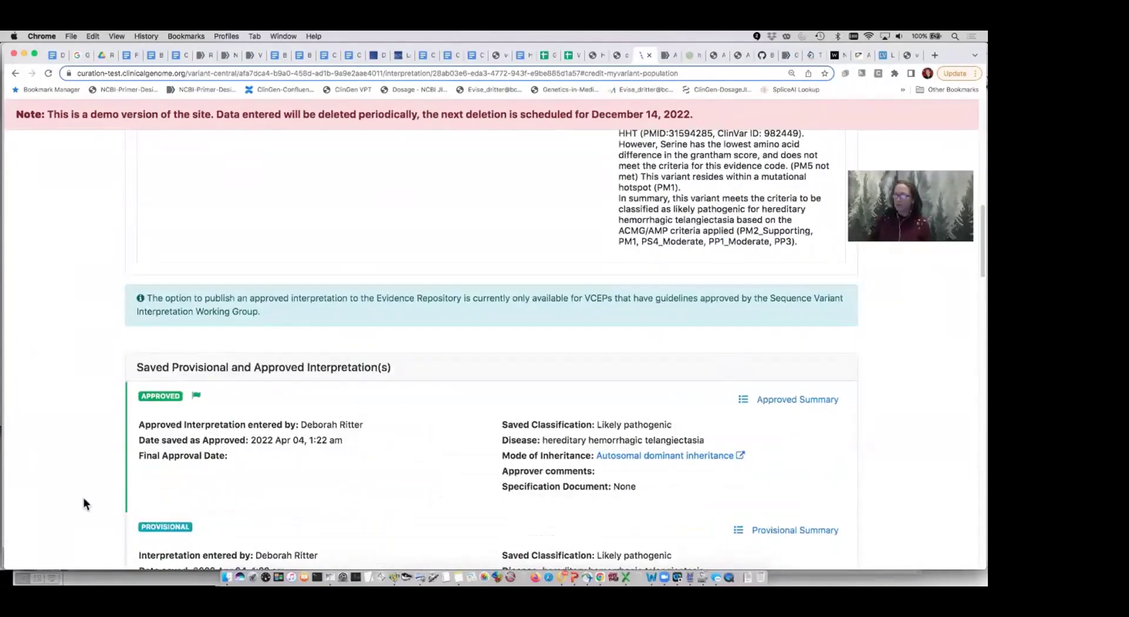
pyautogui.scroll(-3, 399, 479)
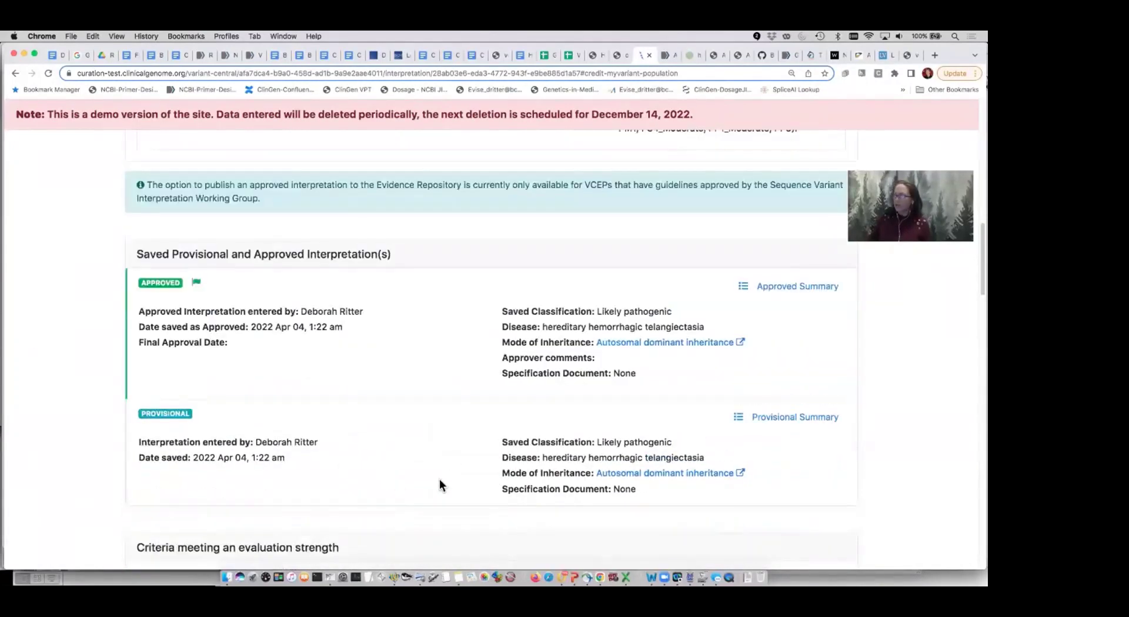
pyautogui.scroll(-5, 441, 485)
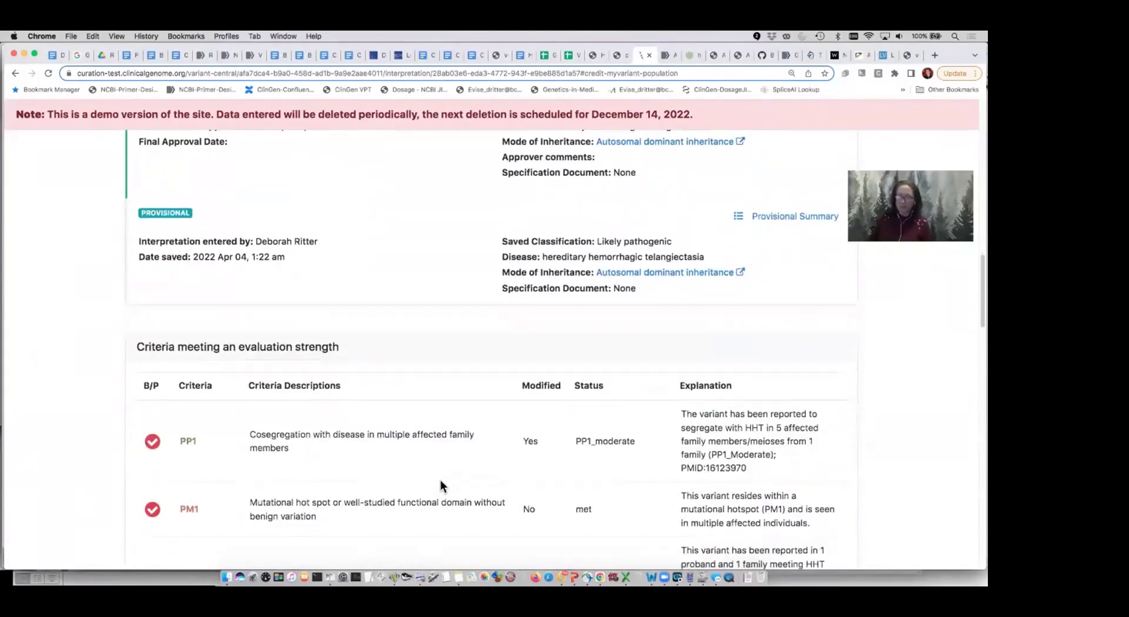
pyautogui.scroll(-2, 440, 481)
pyautogui.scroll(-1, 442, 480)
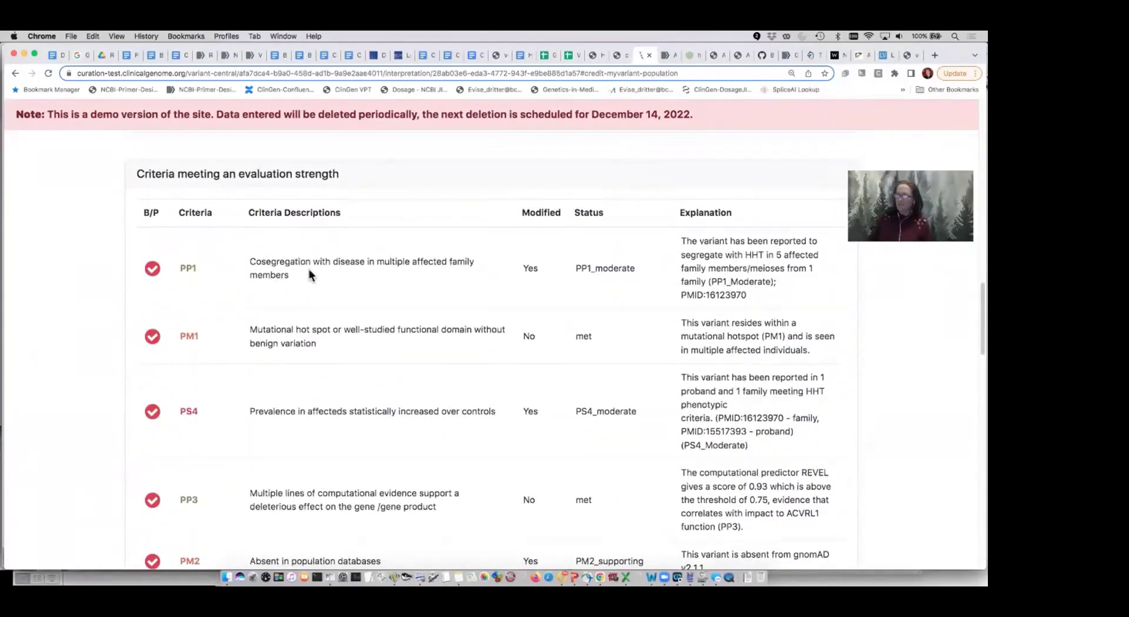
pyautogui.scroll(-2, 531, 381)
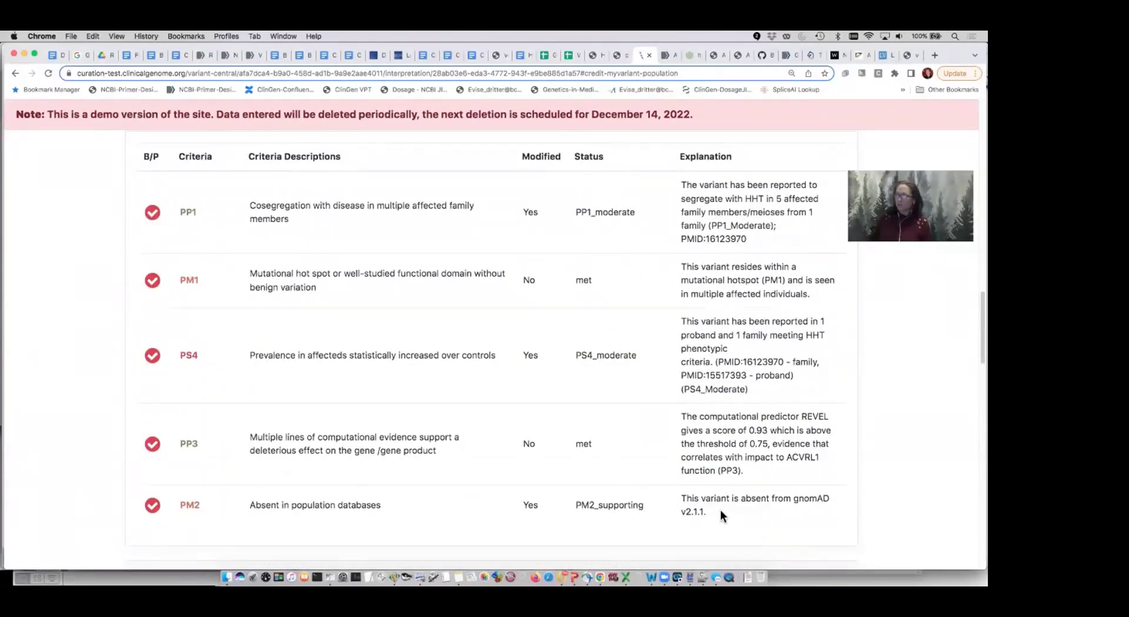
pyautogui.scroll(-4, 743, 510)
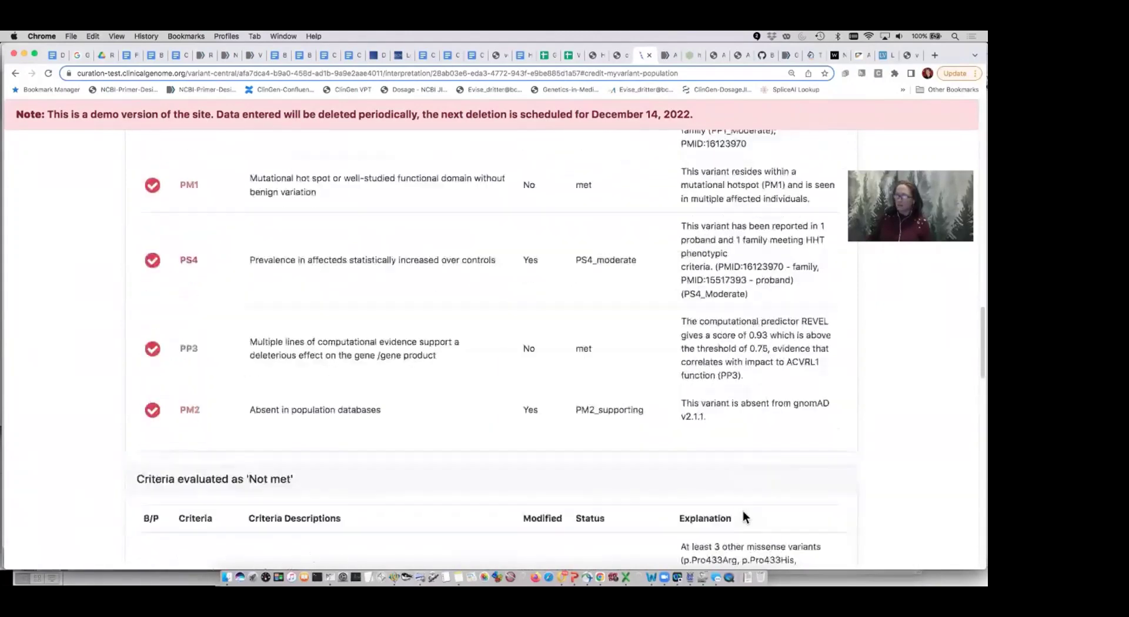
pyautogui.scroll(-10, 742, 510)
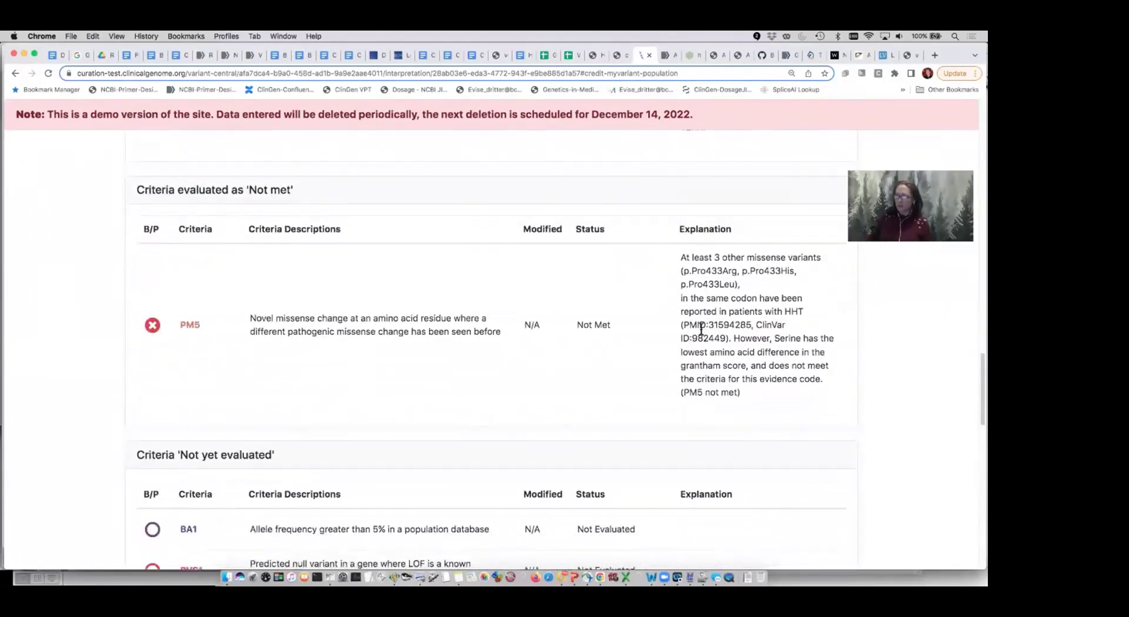
pyautogui.scroll(-12, 689, 393)
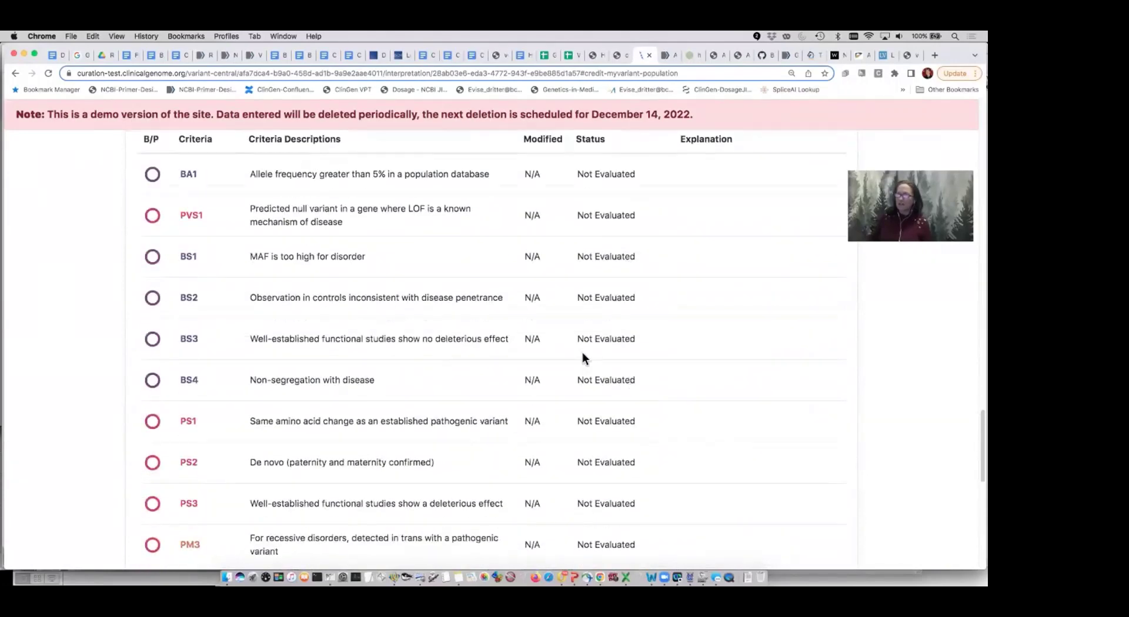
pyautogui.scroll(3, 582, 351)
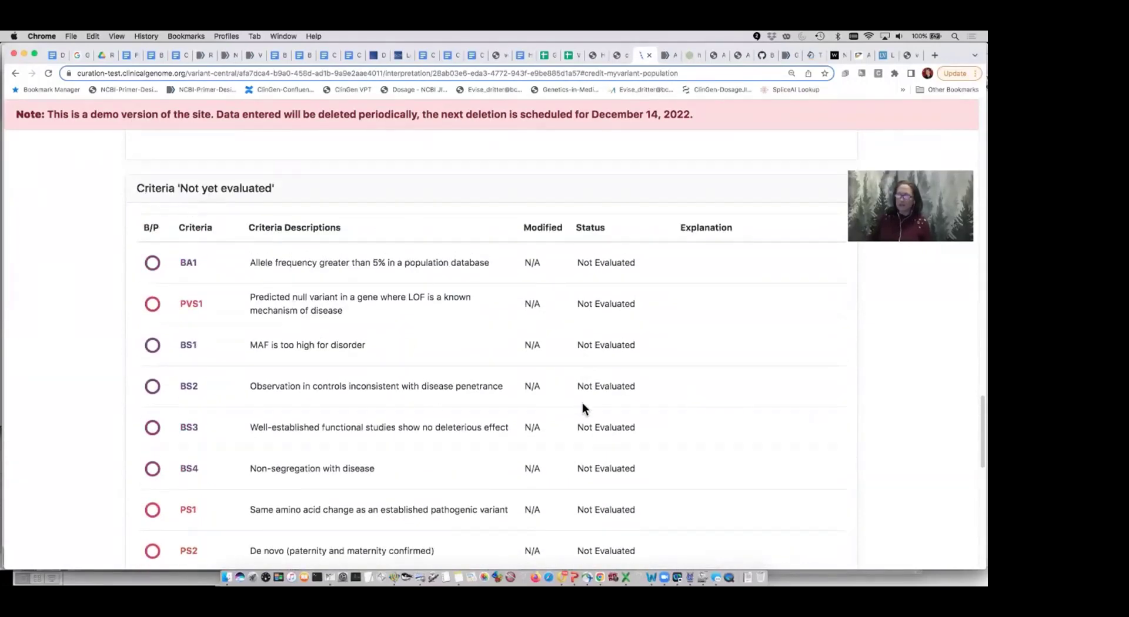
pyautogui.scroll(-15, 651, 423)
pyautogui.scroll(-8, 658, 433)
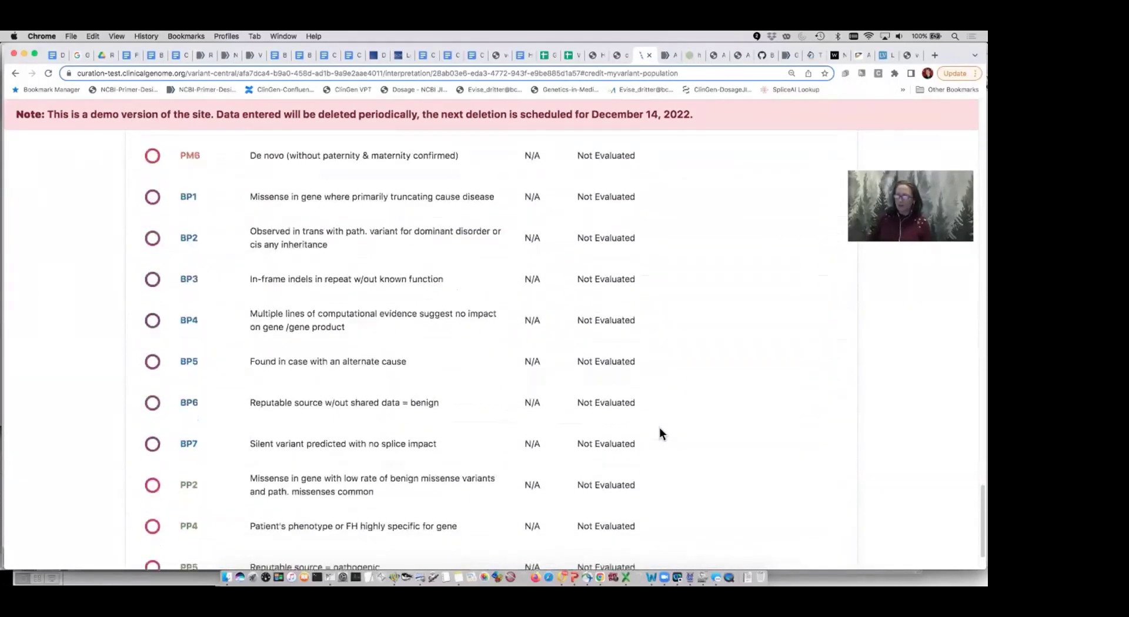
# Review the not met and met criteria tables, the evidence summary, and the interpretation's classification and approval status
pyautogui.scroll(18, 674, 436)
pyautogui.scroll(15, 675, 432)
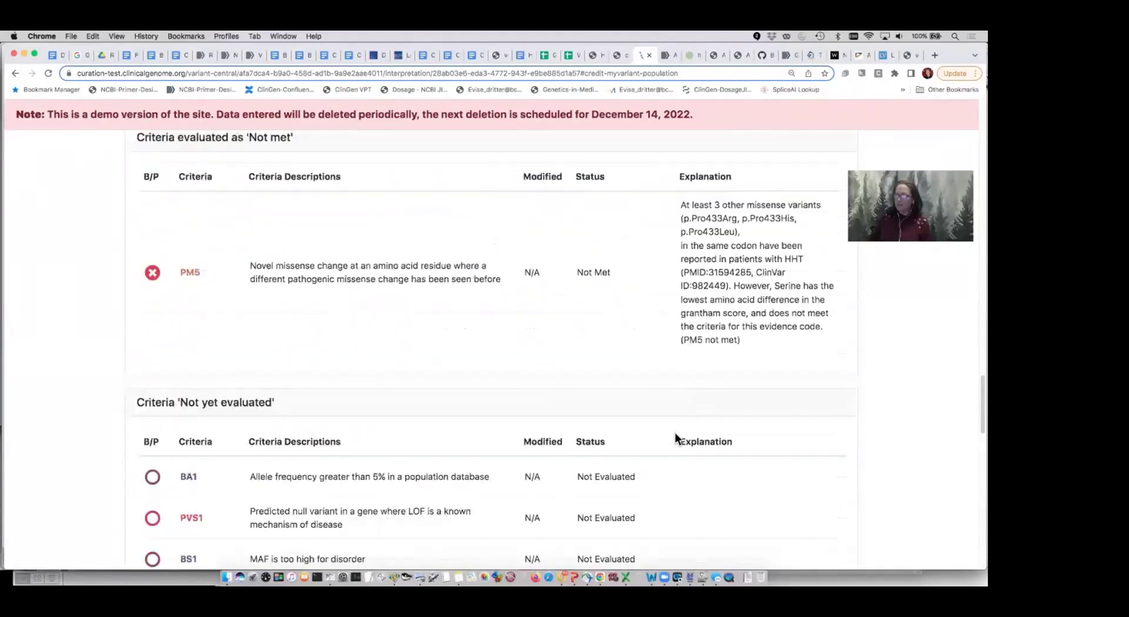
pyautogui.scroll(7, 667, 405)
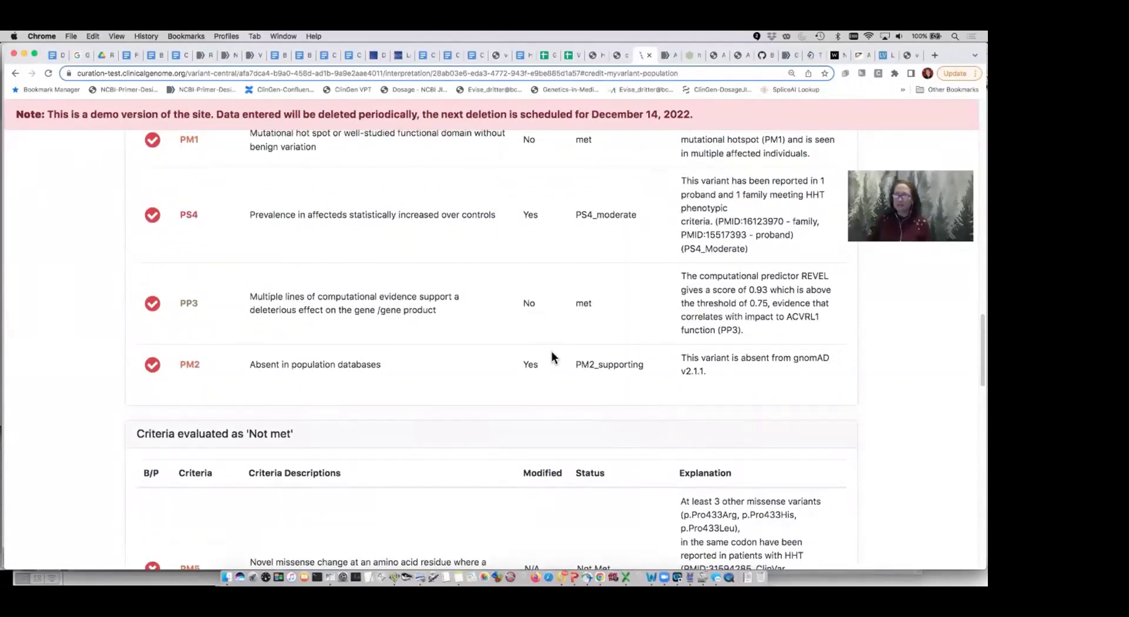
pyautogui.scroll(2, 459, 342)
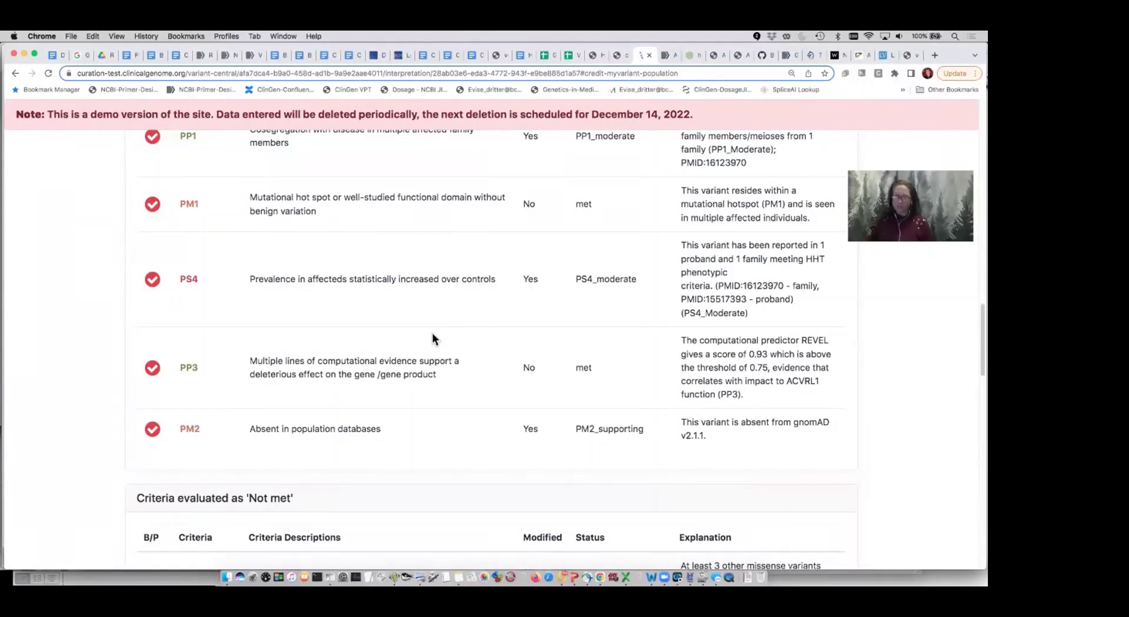
pyautogui.scroll(1, 432, 334)
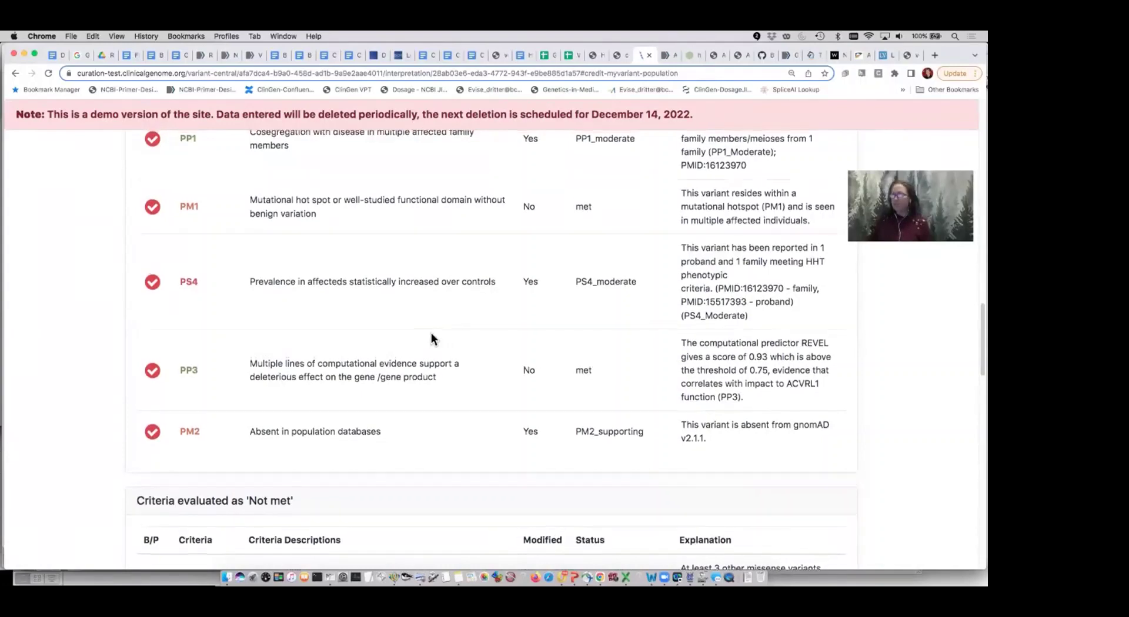
pyautogui.scroll(3, 434, 337)
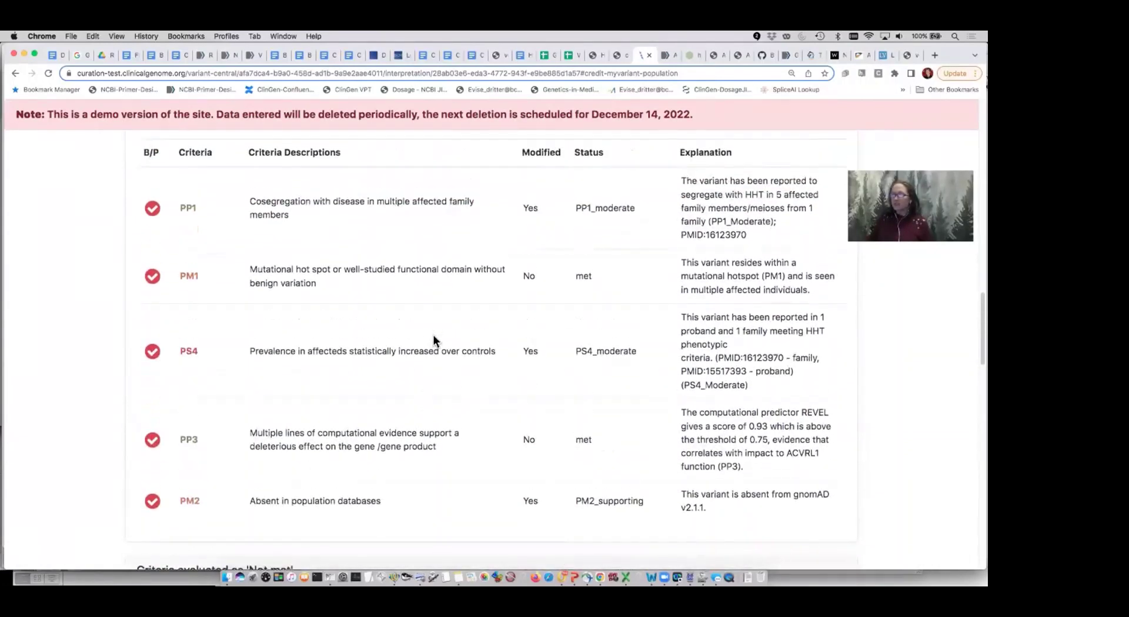
pyautogui.scroll(10, 433, 337)
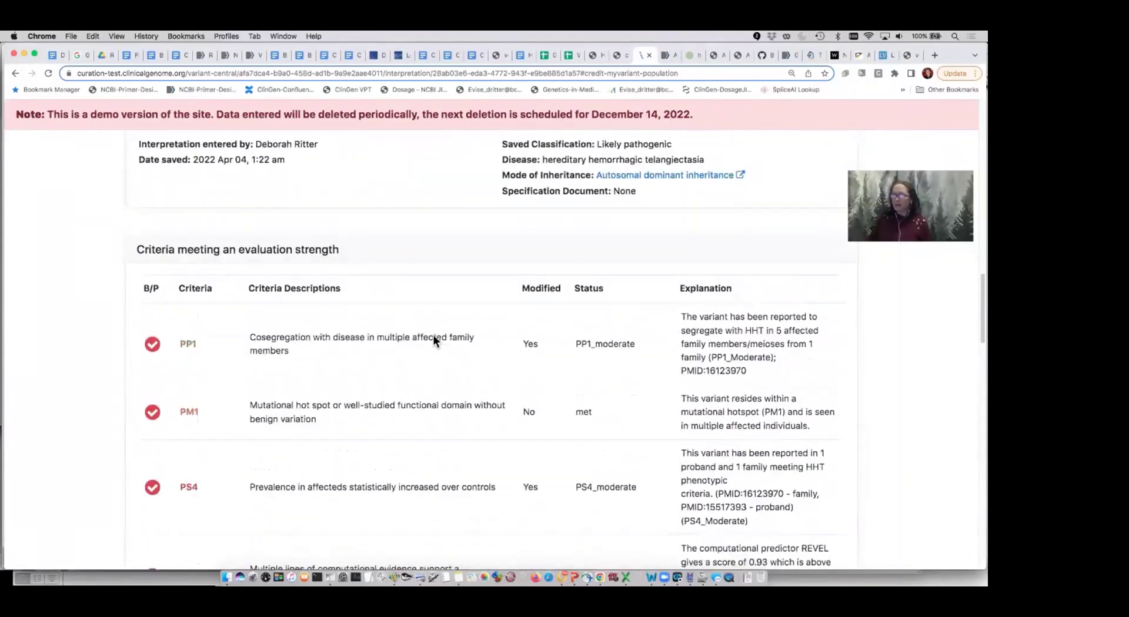
pyautogui.scroll(10, 433, 336)
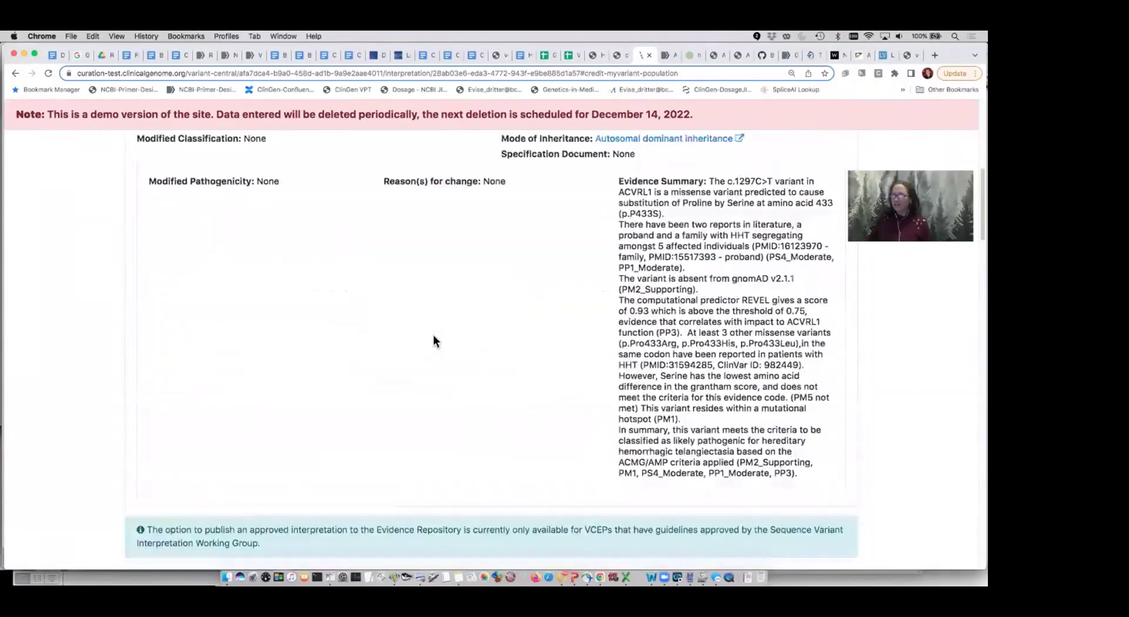
pyautogui.scroll(2, 433, 335)
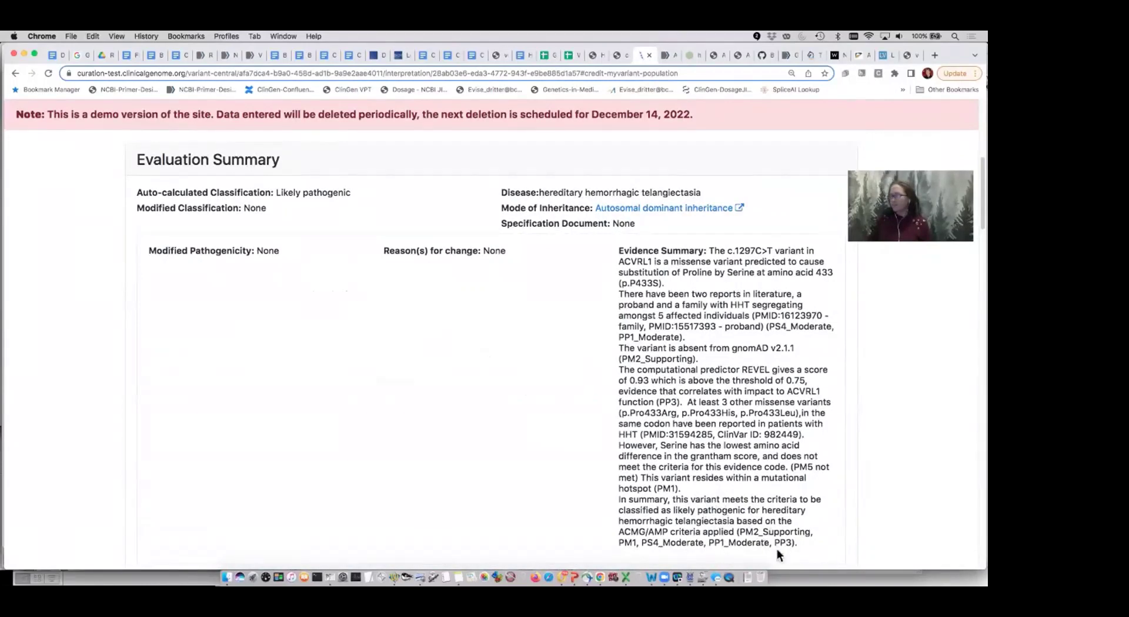
pyautogui.scroll(-1, 812, 544)
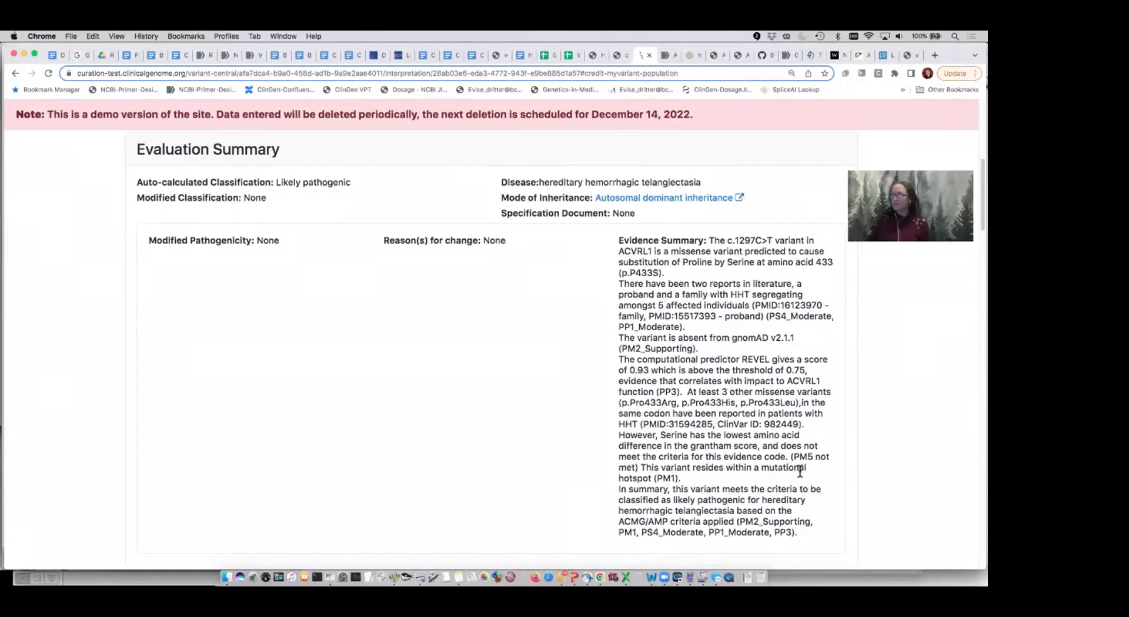
pyautogui.scroll(5, 799, 471)
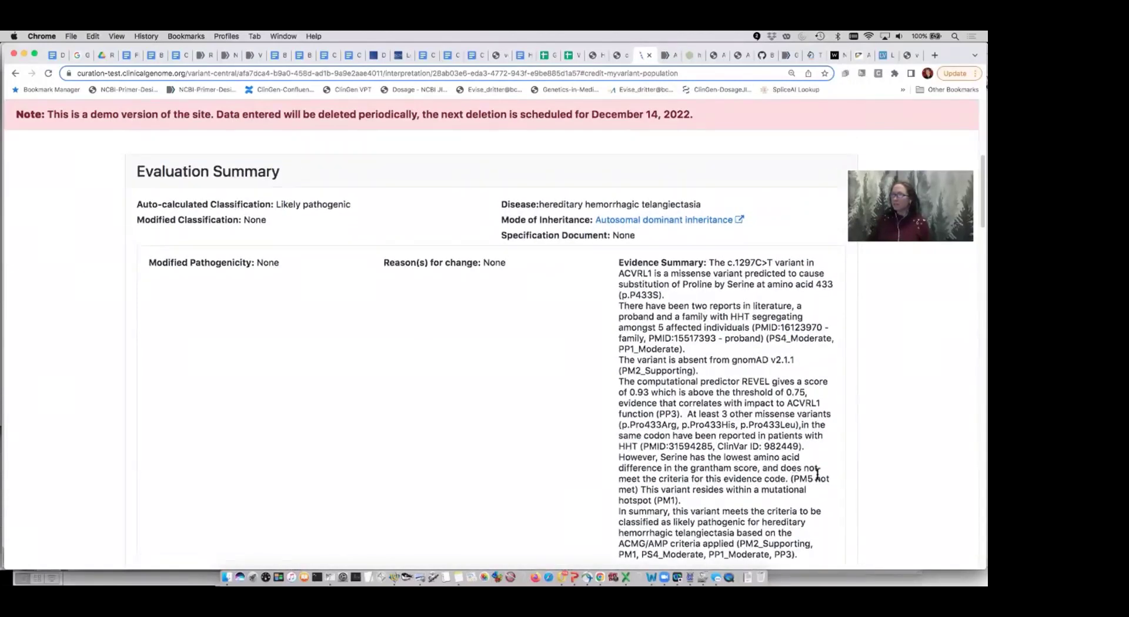
pyautogui.scroll(7, 815, 474)
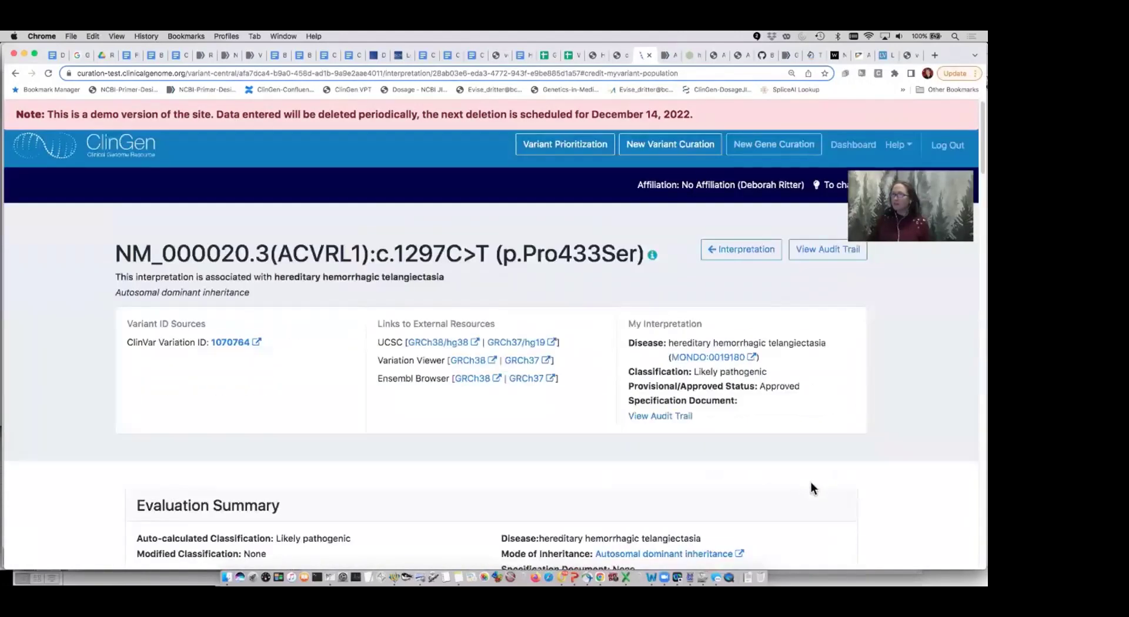
pyautogui.scroll(1, 815, 486)
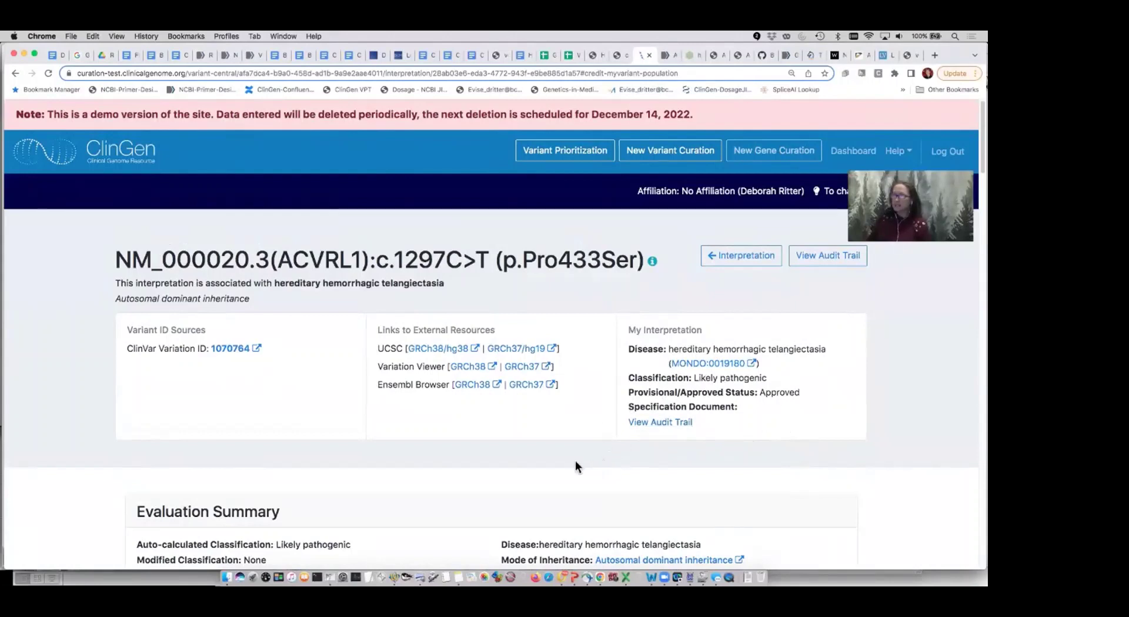
pyautogui.moveTo(575, 459)
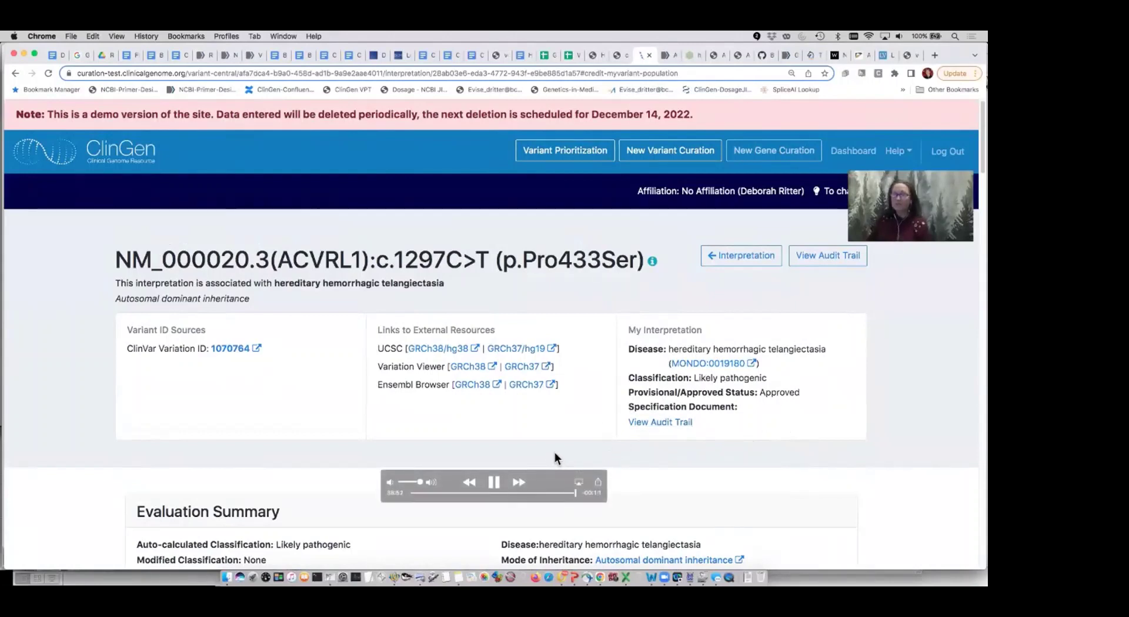
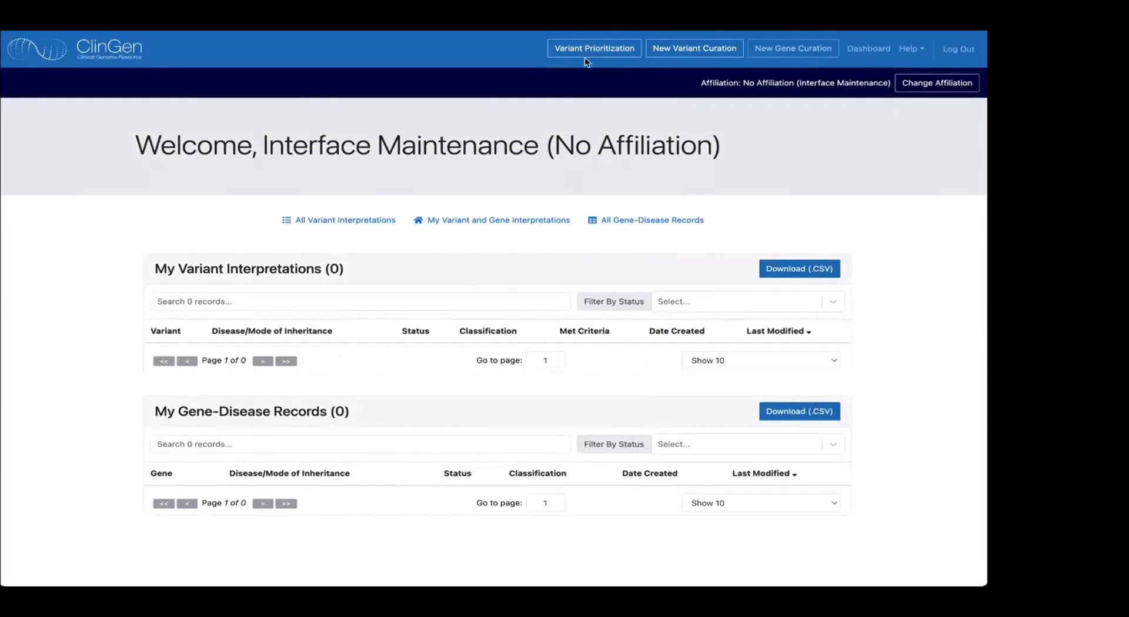
# Open the Variant Prioritization tool and search for the gene RUNX1
pyautogui.click(586, 49)
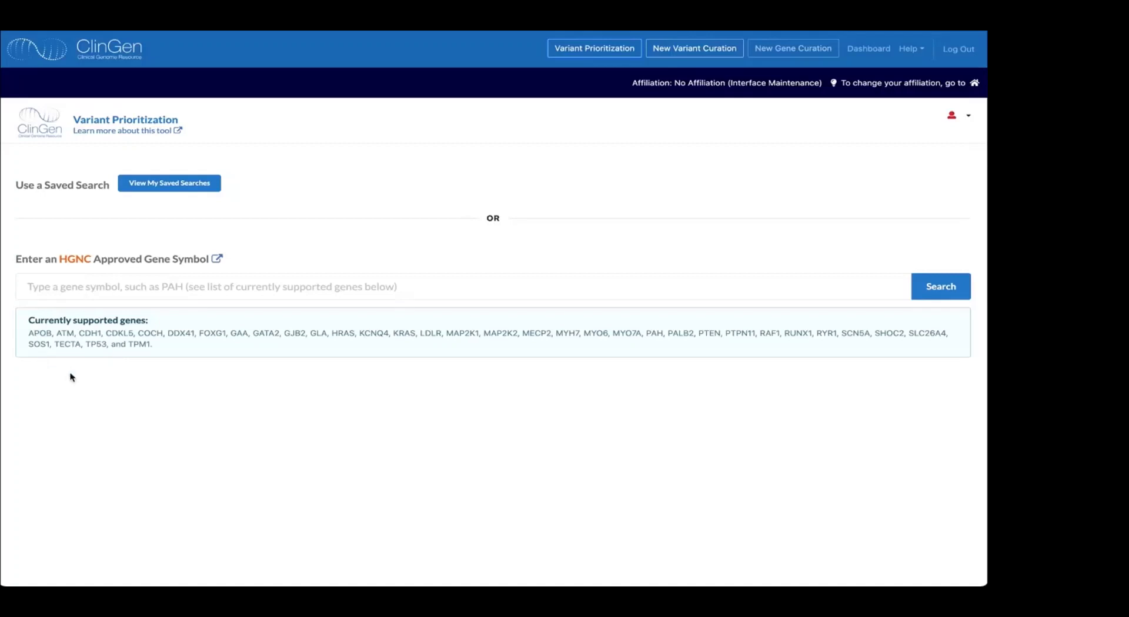
pyautogui.click(116, 286)
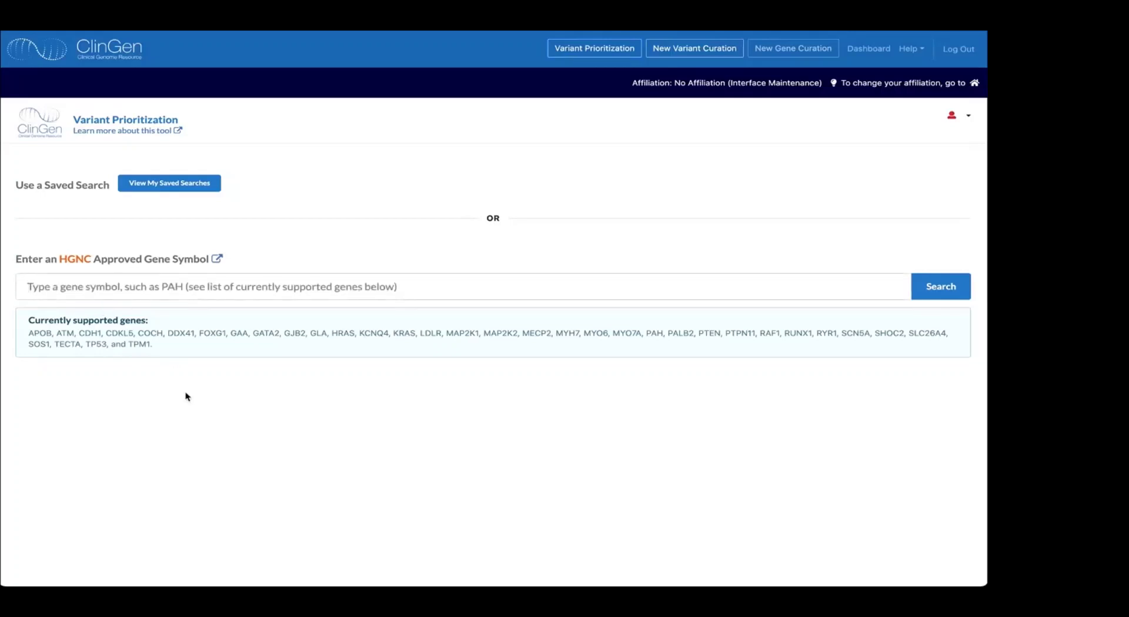
pyautogui.write('R')
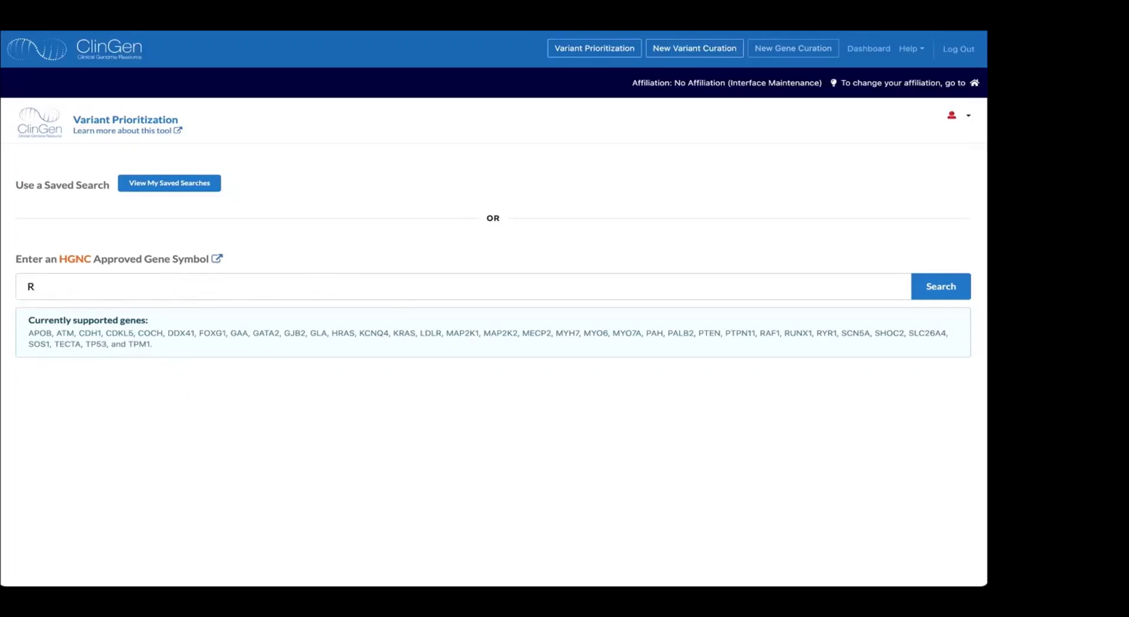
pyautogui.write('UNX1')
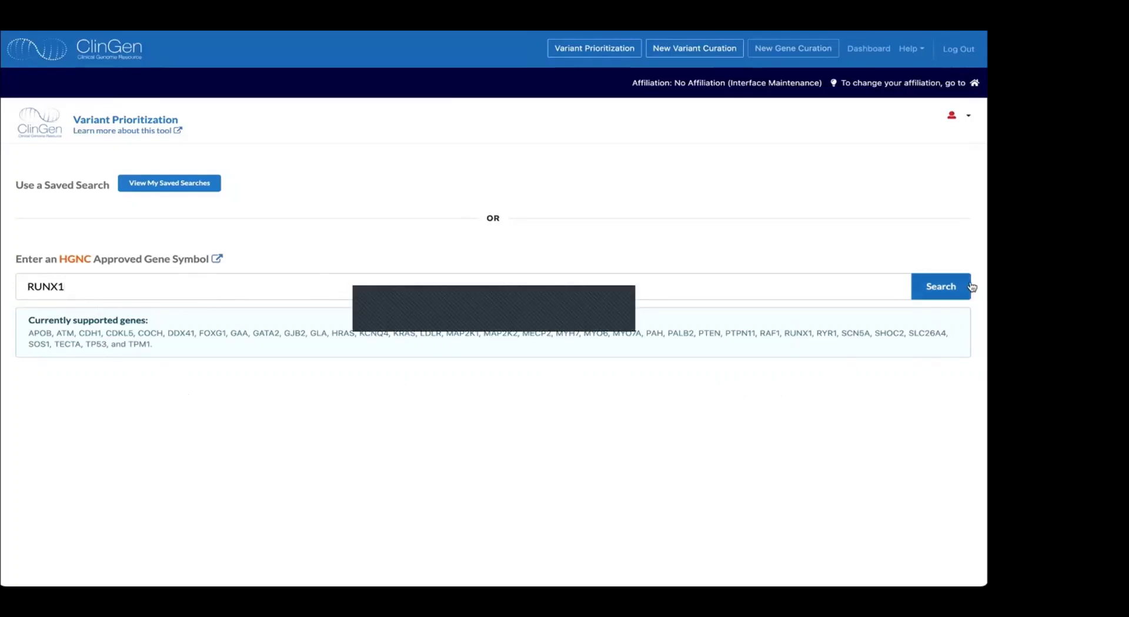
pyautogui.click(941, 288)
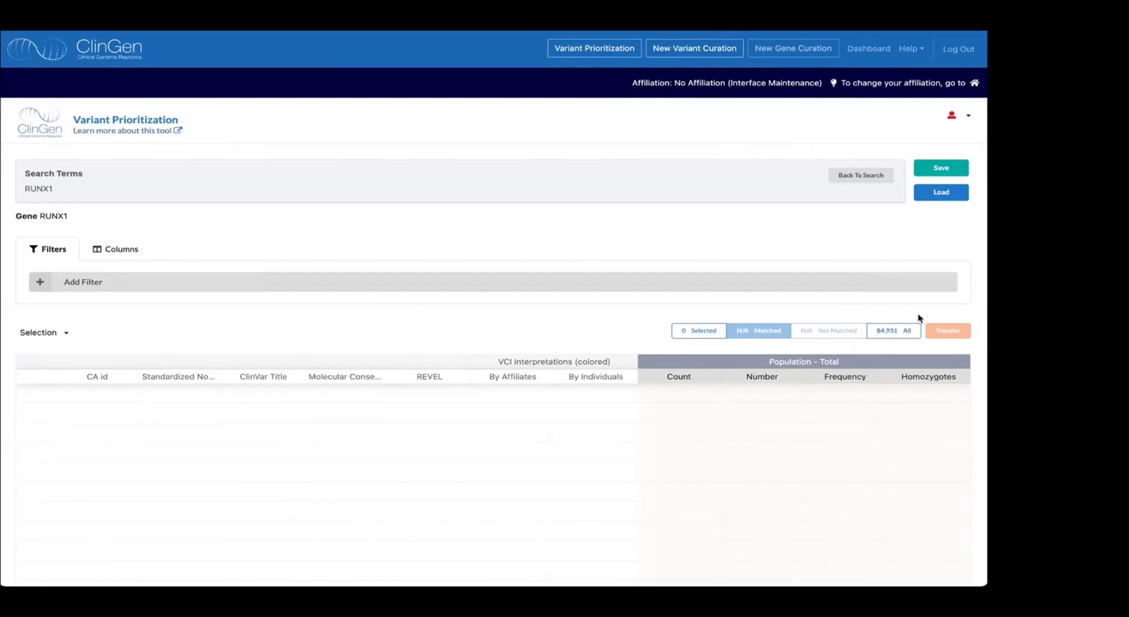
# List all RUNX1 variants, widen the Standardized Nomenclature column, and look through the first page of variants
pyautogui.click(896, 337)
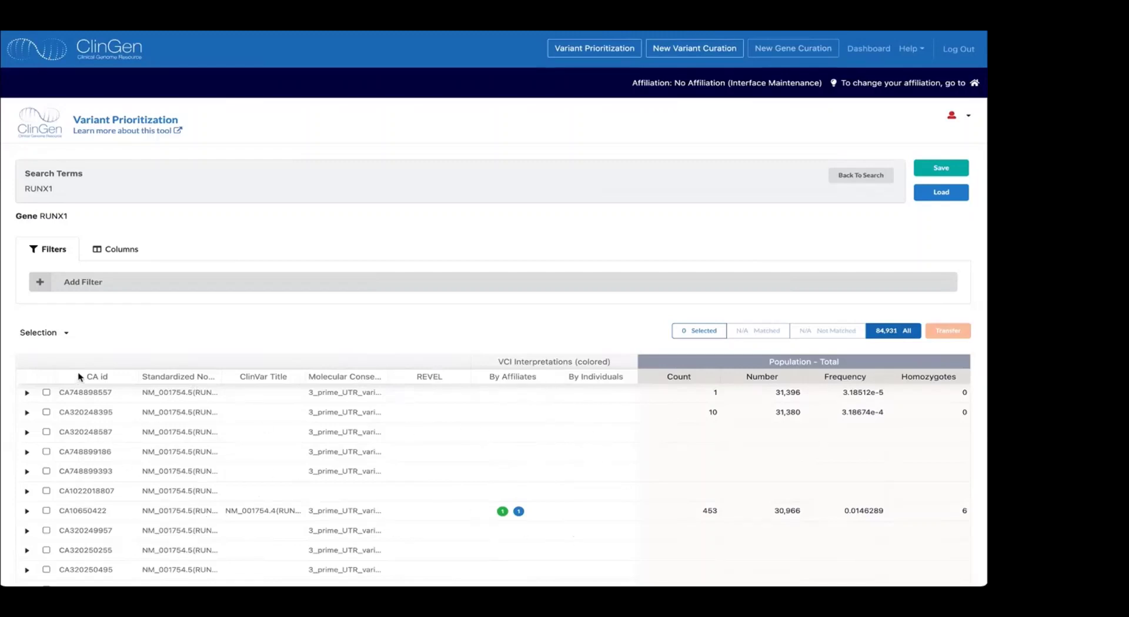
pyautogui.moveTo(101, 385)
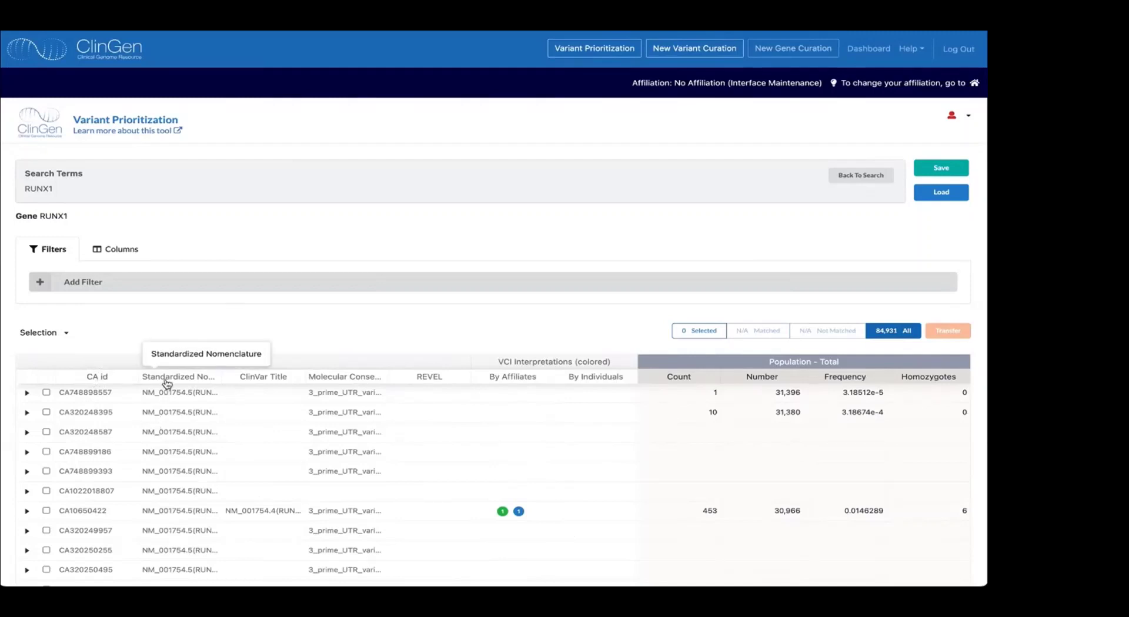
pyautogui.moveTo(222, 377); pyautogui.dragTo(288, 377)
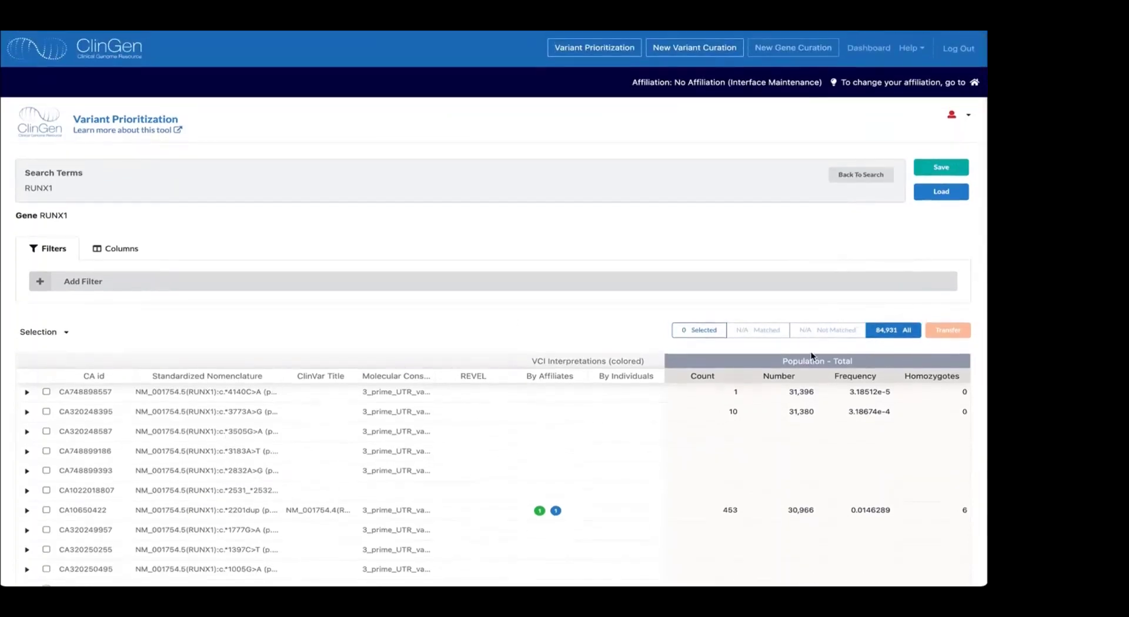
pyautogui.scroll(-1, 444, 477)
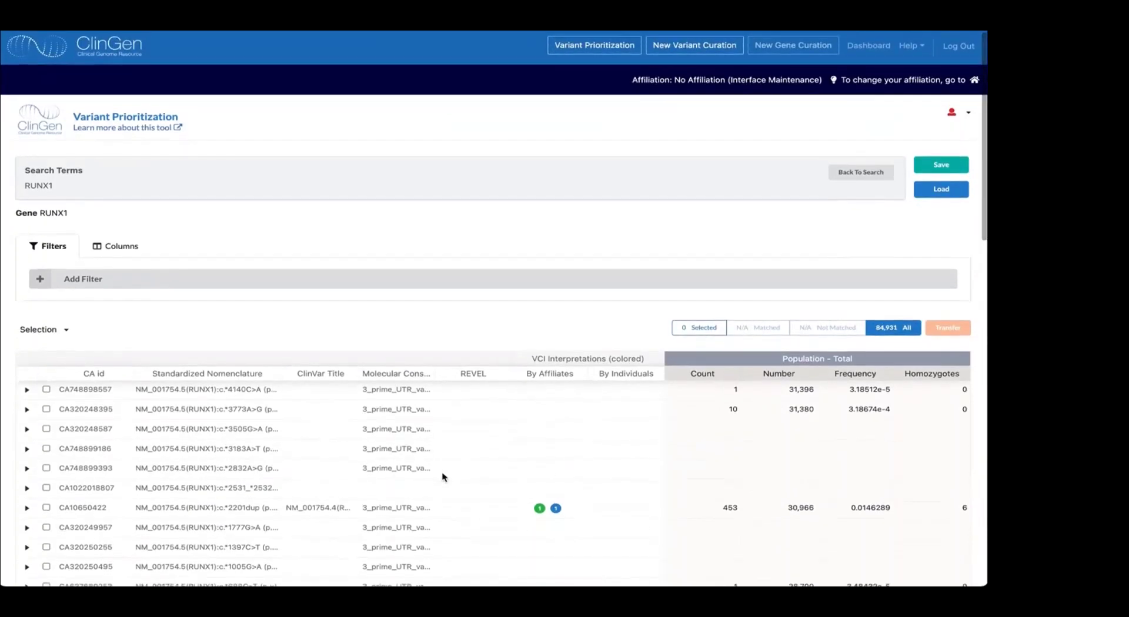
pyautogui.scroll(-5, 443, 477)
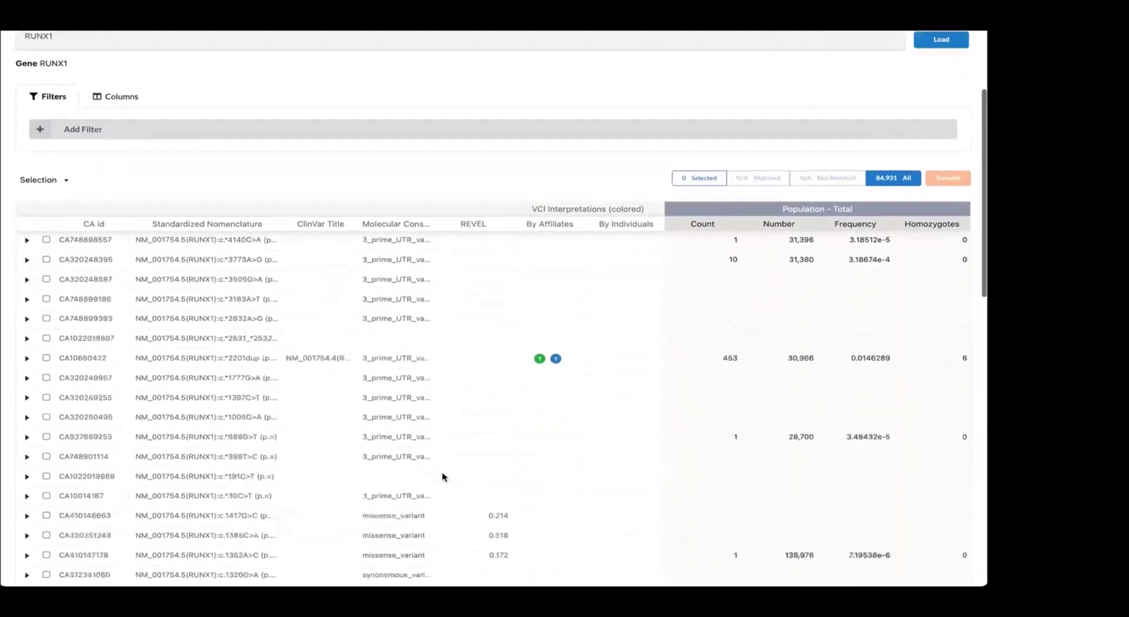
pyautogui.scroll(-4, 443, 477)
pyautogui.scroll(-2, 442, 477)
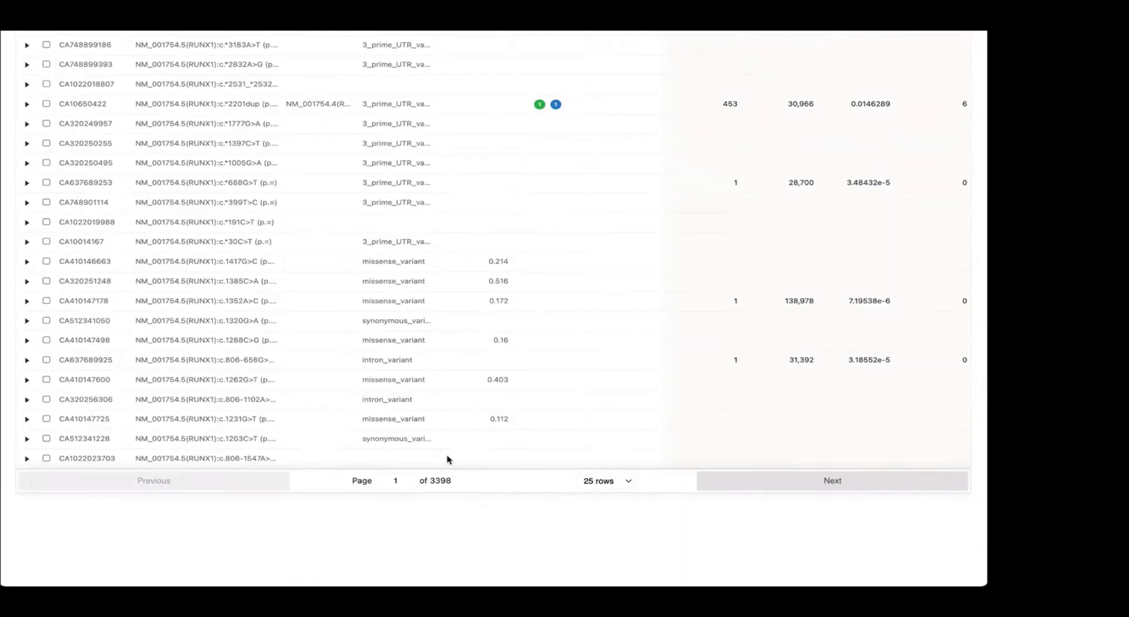
pyautogui.scroll(6, 428, 425)
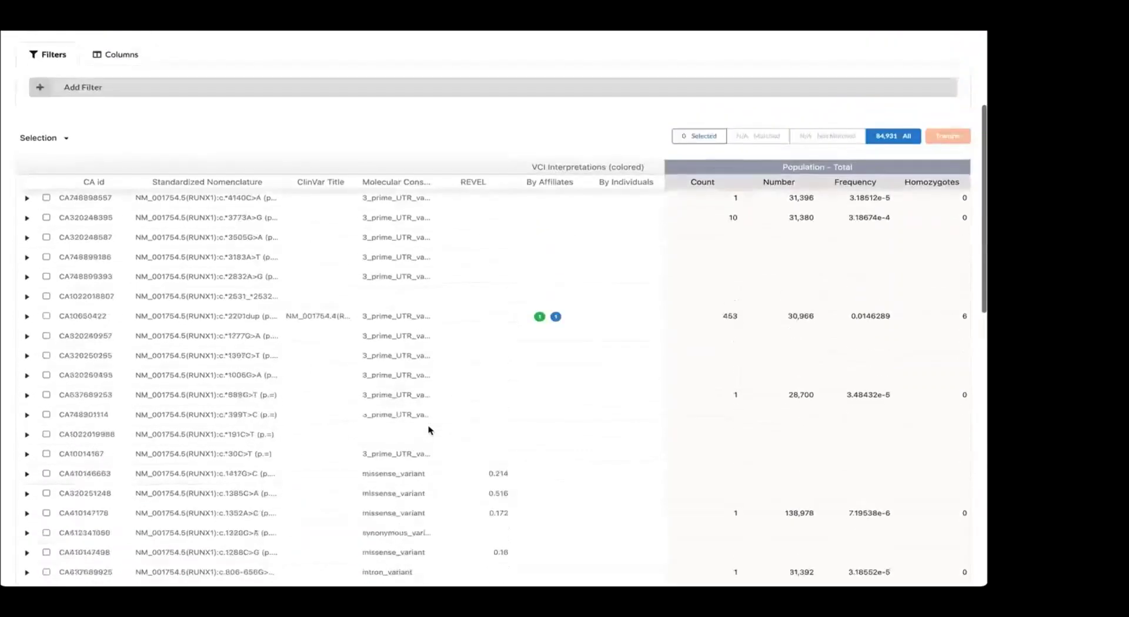
pyautogui.scroll(1, 428, 426)
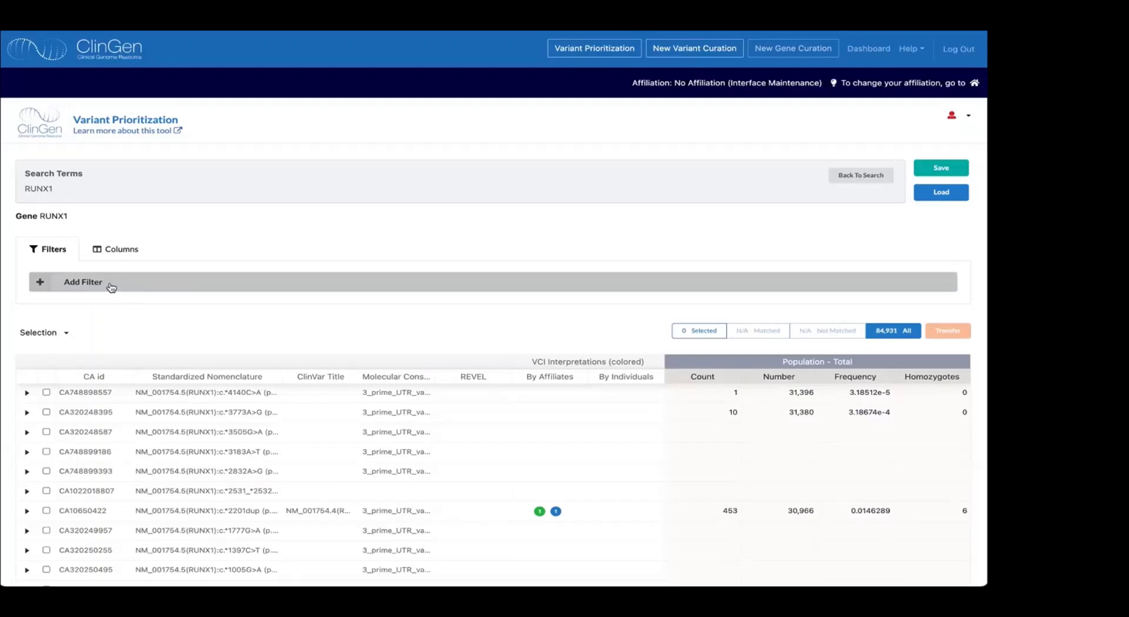
# Open the list of filters for the RUNX1 variants and examine the ClinVar, molecular consequence, population, REVEL and interpretation status options
pyautogui.click(84, 286)
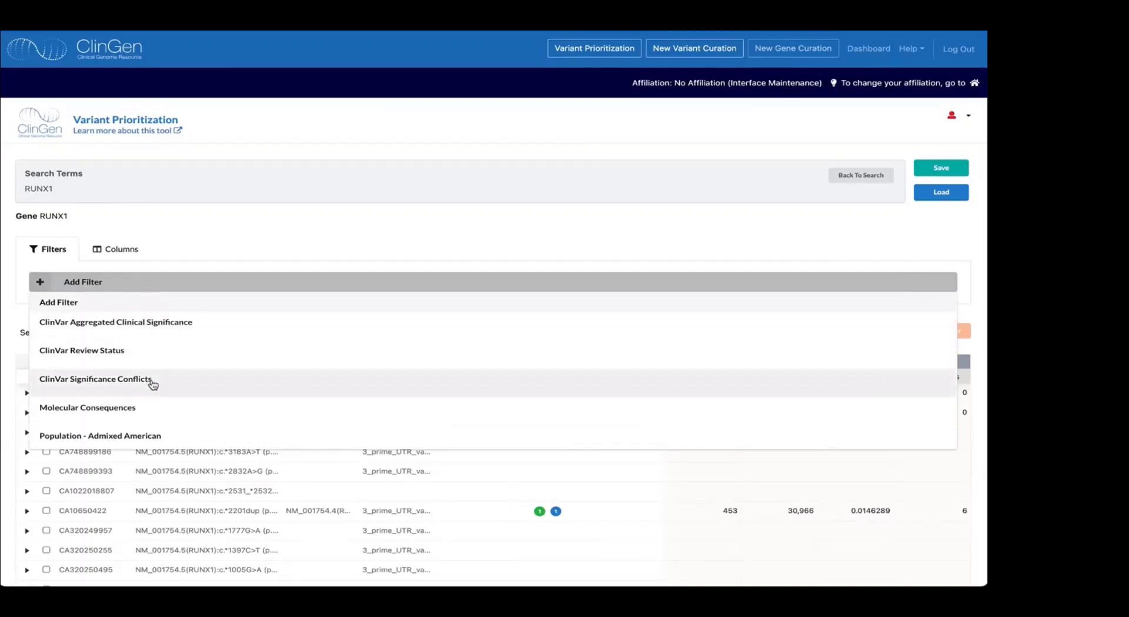
pyautogui.scroll(-2, 152, 383)
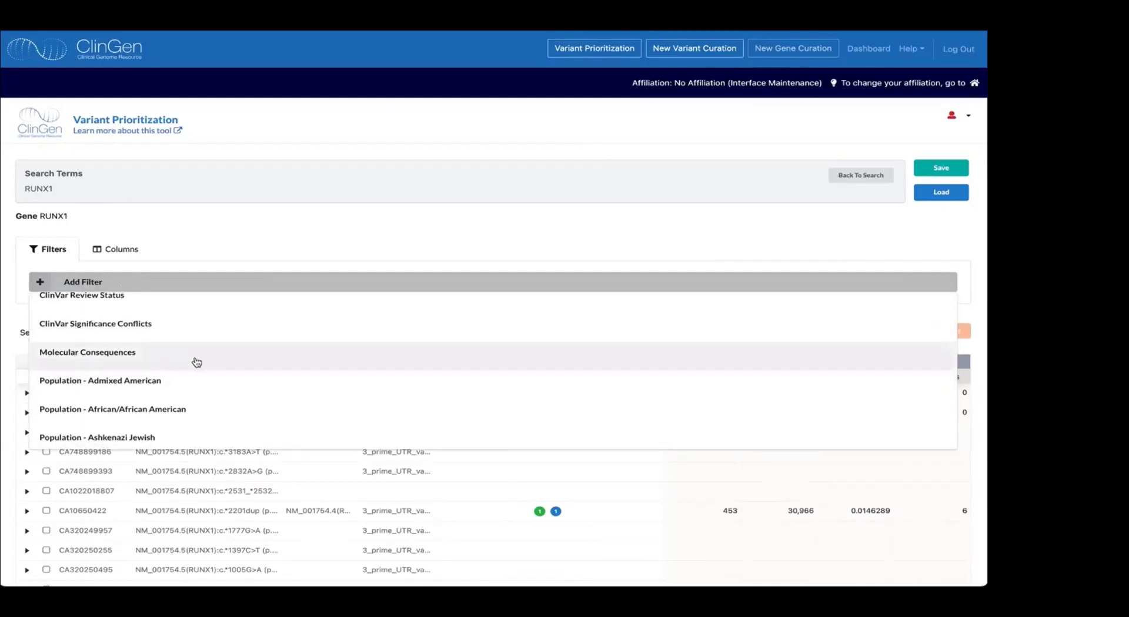
pyautogui.scroll(-2, 197, 362)
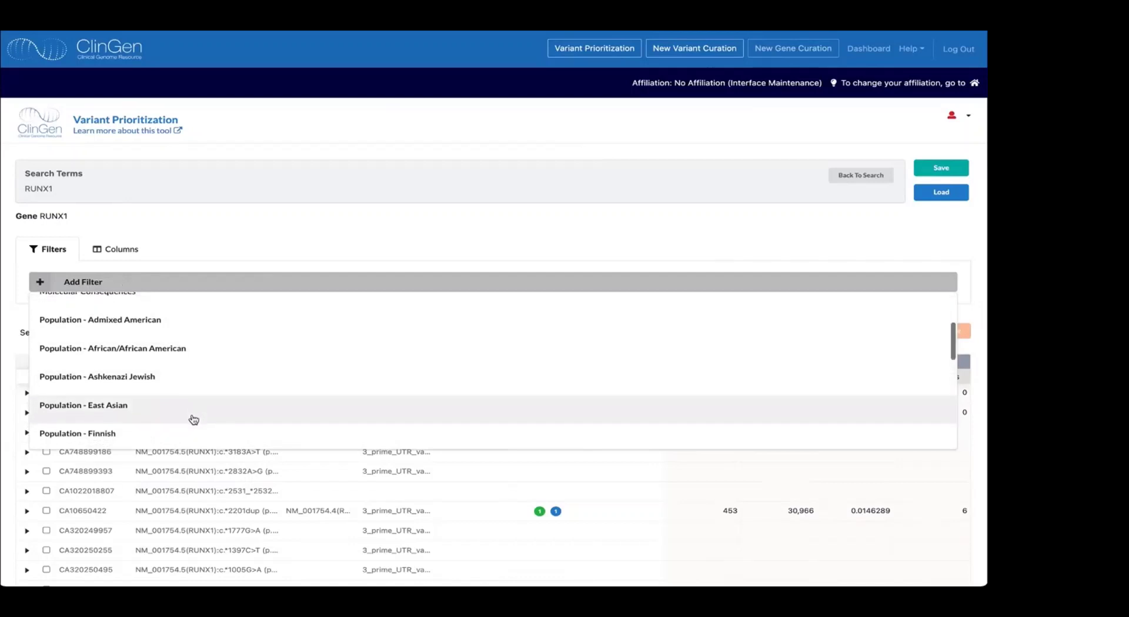
pyautogui.scroll(-3, 193, 419)
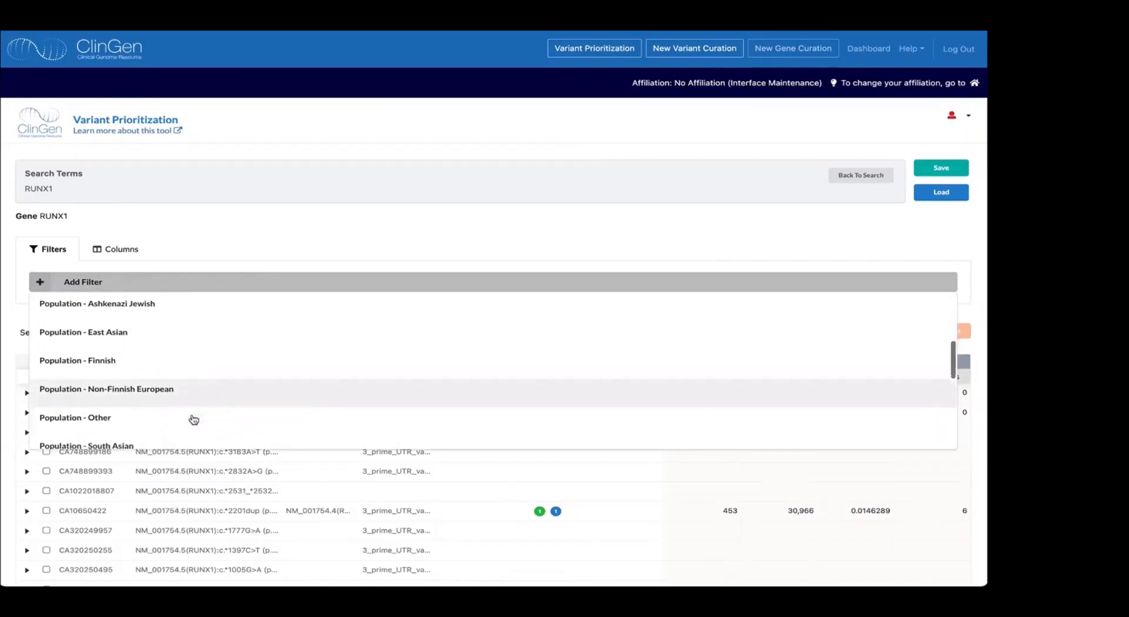
pyautogui.scroll(-2, 193, 420)
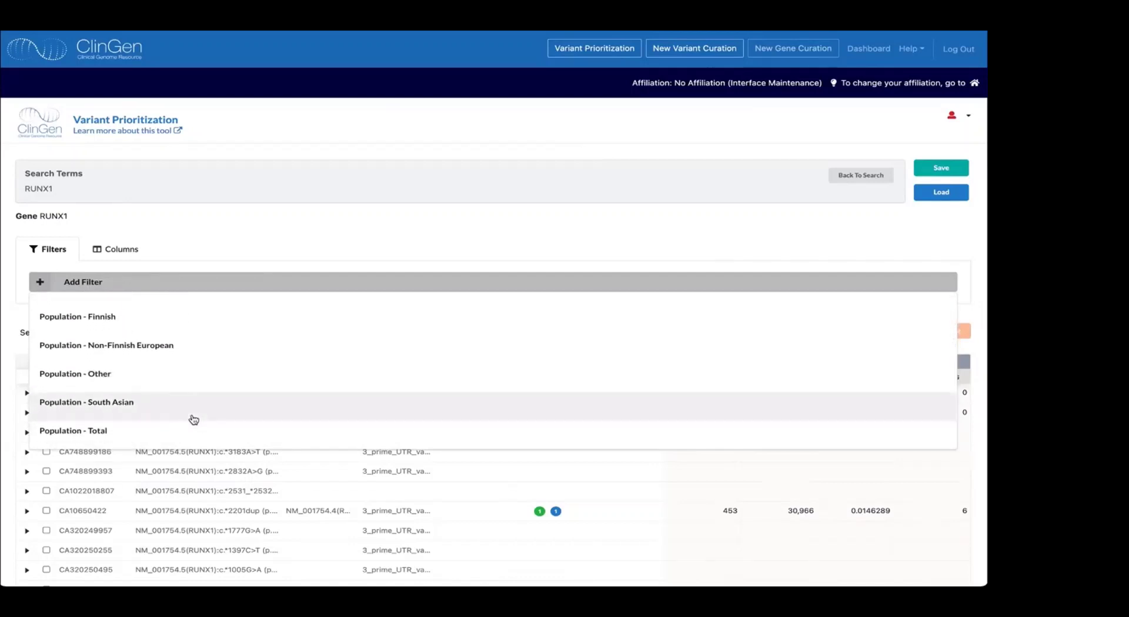
pyautogui.scroll(-3, 193, 419)
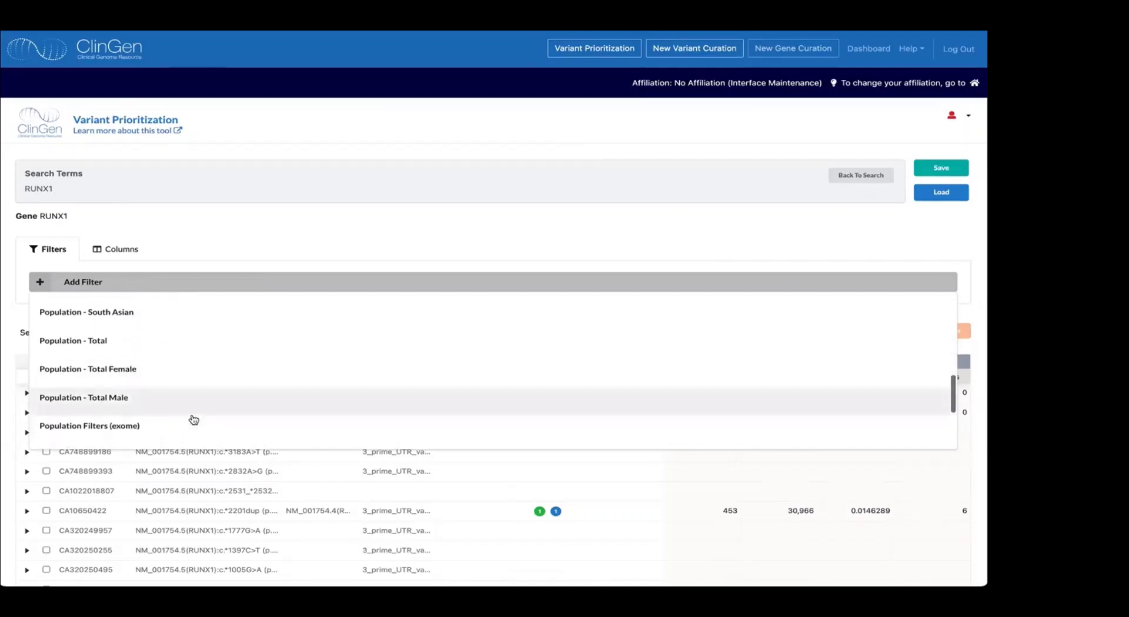
pyautogui.scroll(-4, 193, 419)
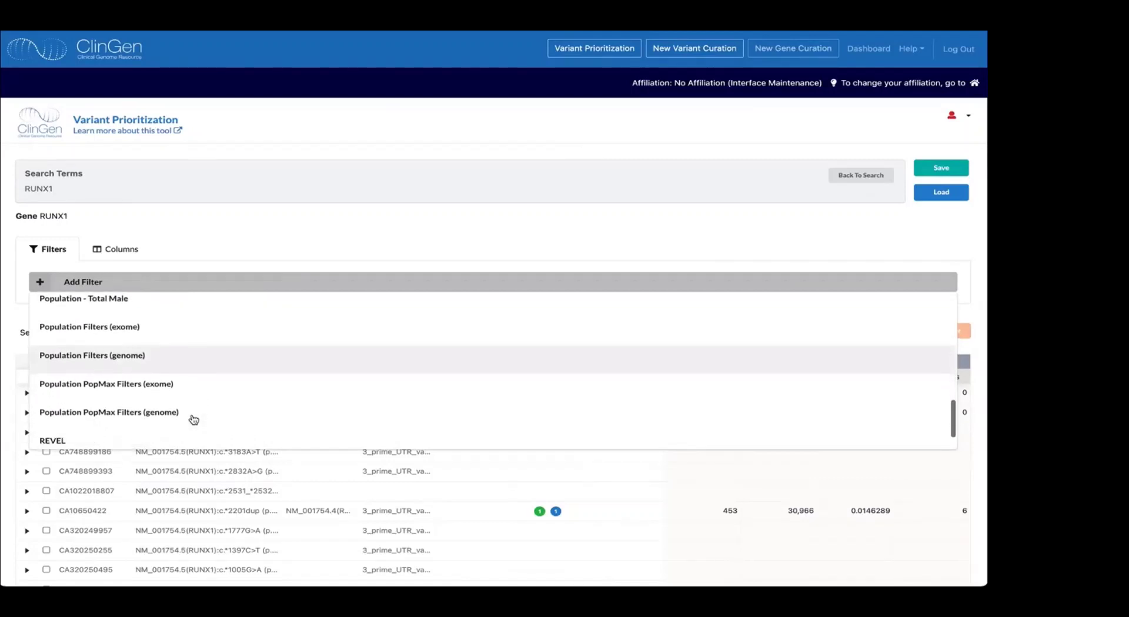
pyautogui.scroll(-2, 193, 419)
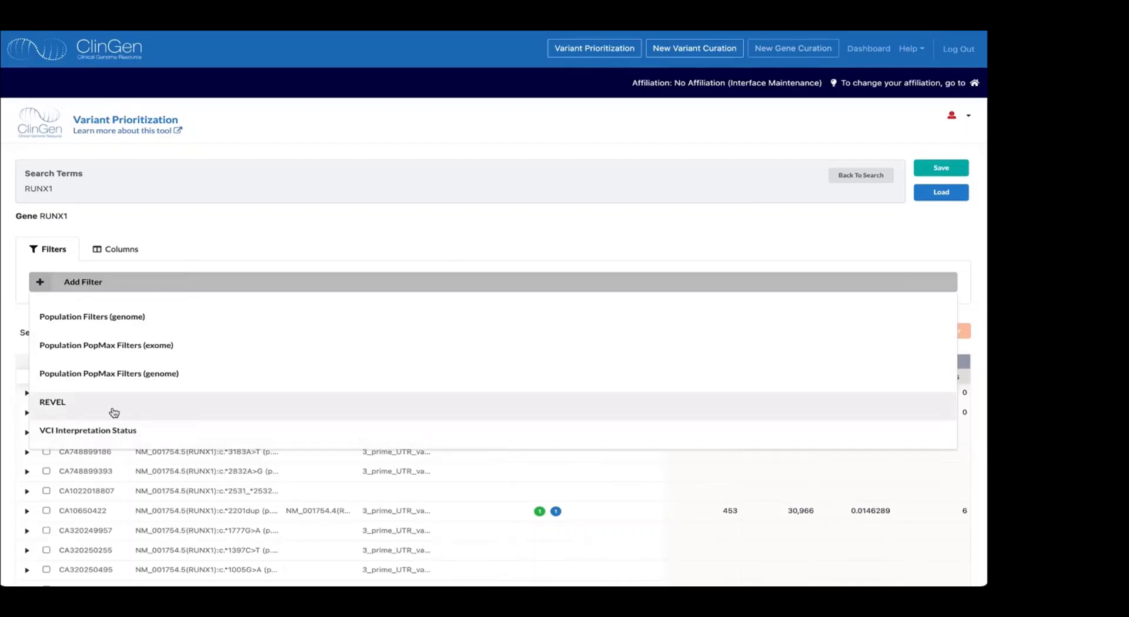
# Add a REVEL filter for the RUNX1 variants with a REVEL score greater than or equal to 0.88, and apply it
pyautogui.click(111, 410)
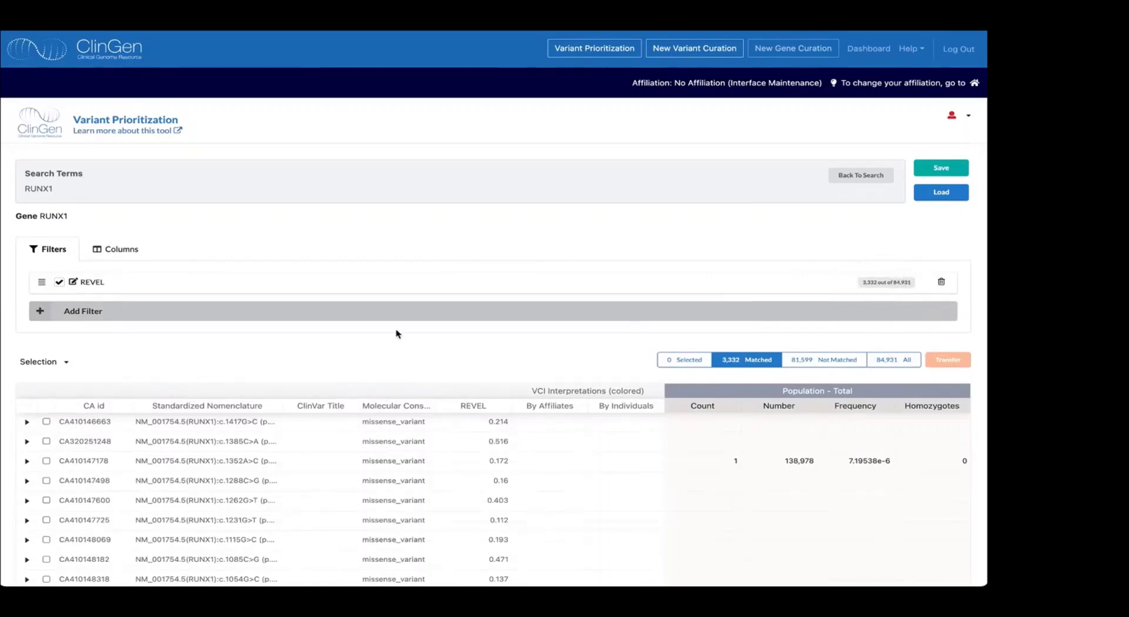
pyautogui.click(74, 282)
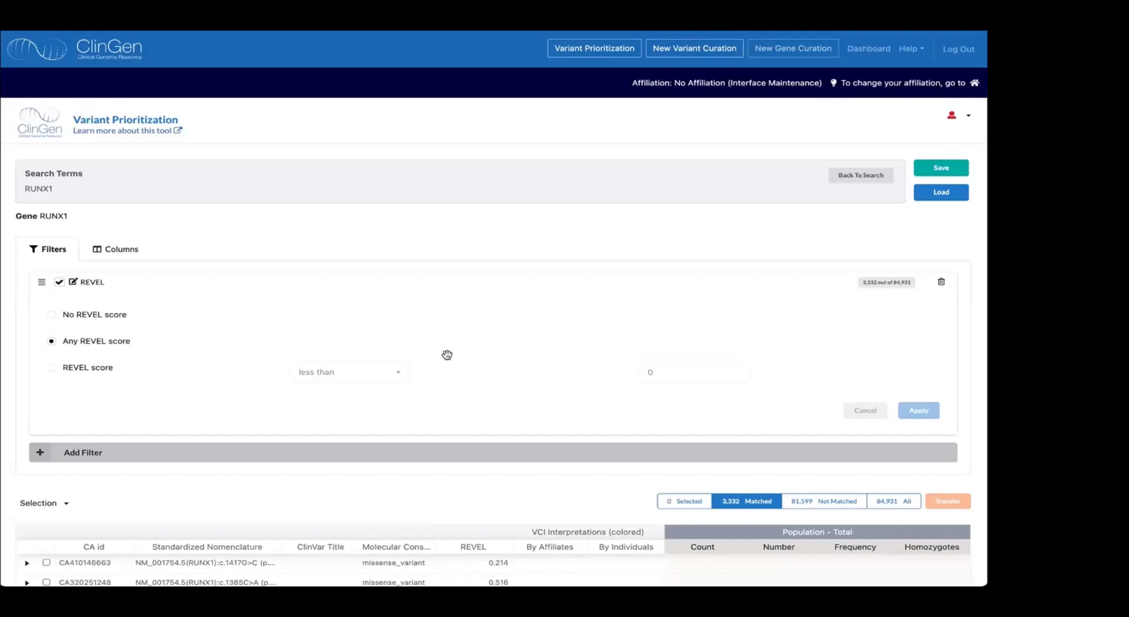
pyautogui.click(52, 368)
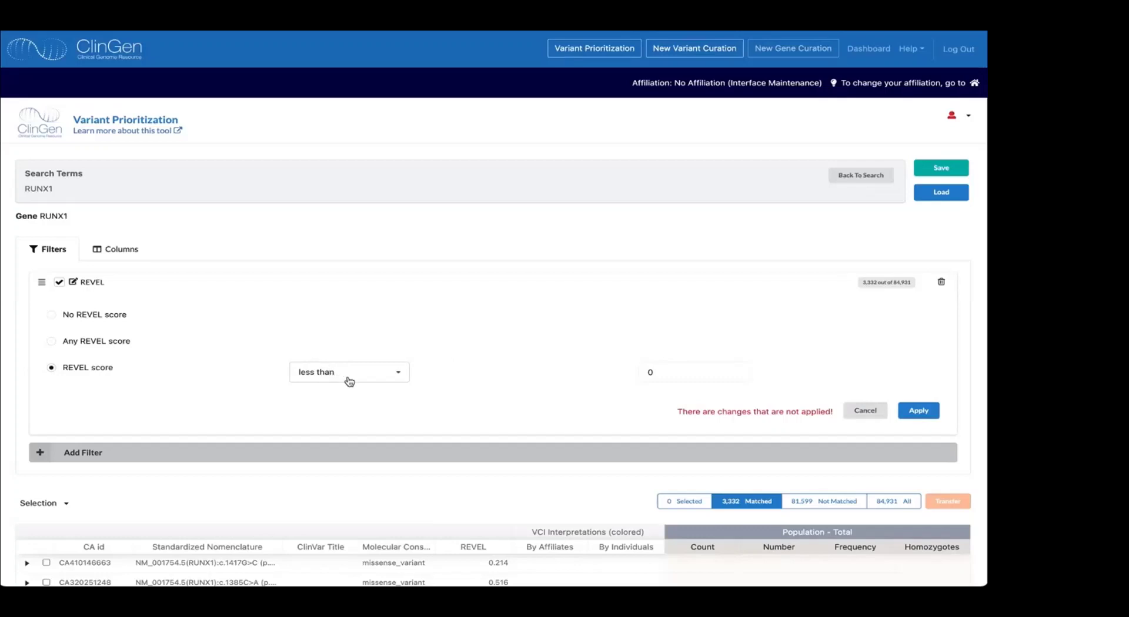
pyautogui.click(347, 377)
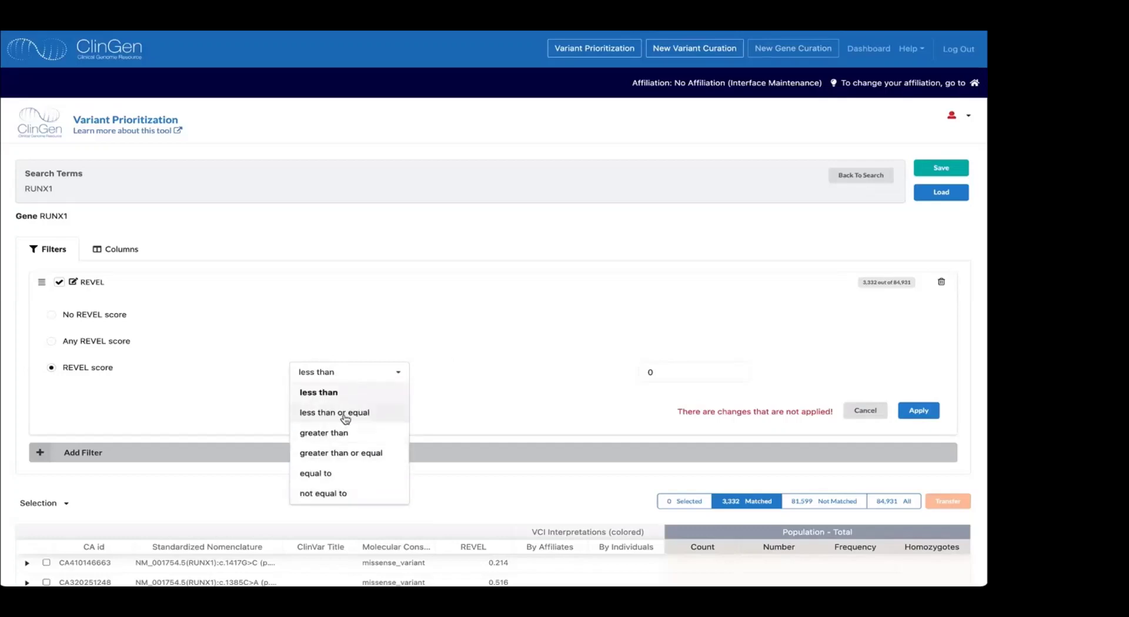
pyautogui.click(348, 459)
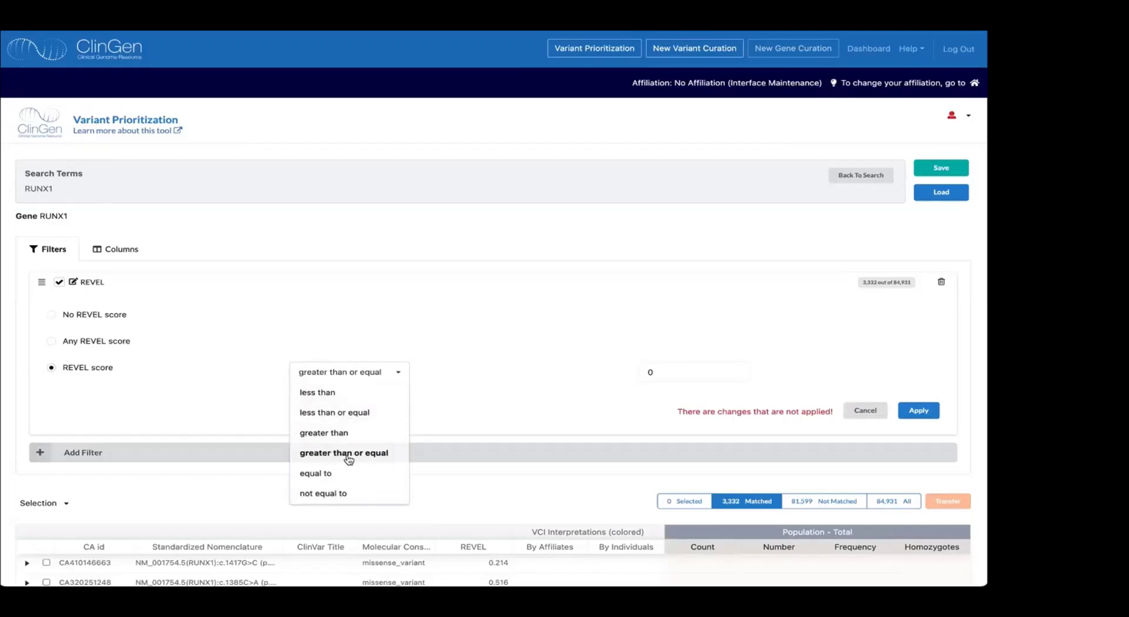
pyautogui.click(666, 375)
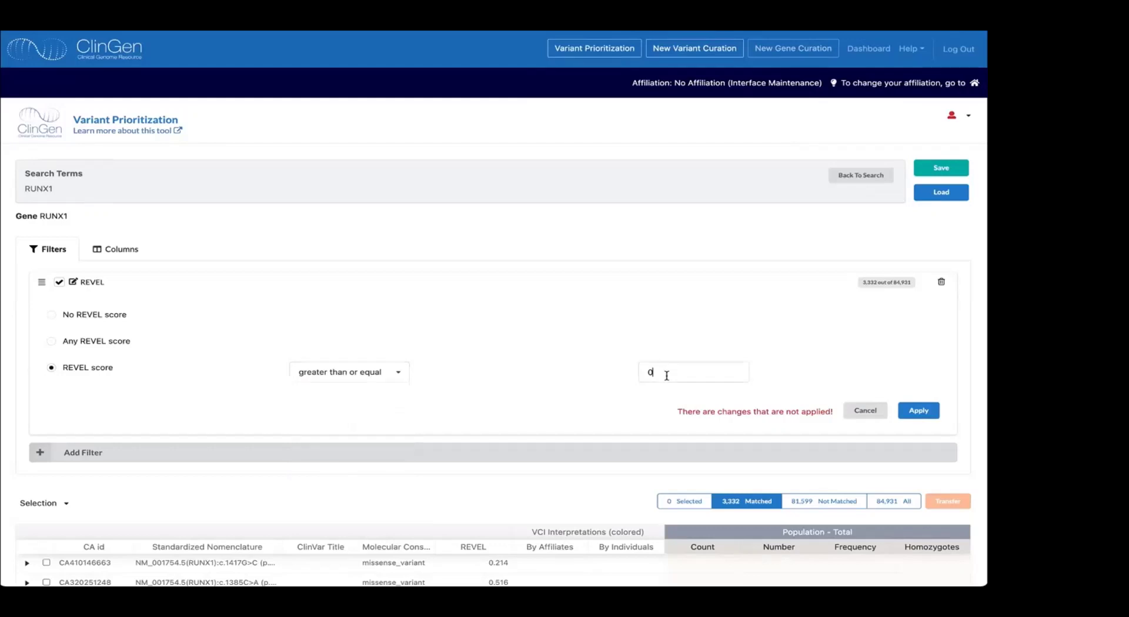
pyautogui.write('0')
pyautogui.press('BackSpace')
pyautogui.write('.88')
pyautogui.click(920, 410)
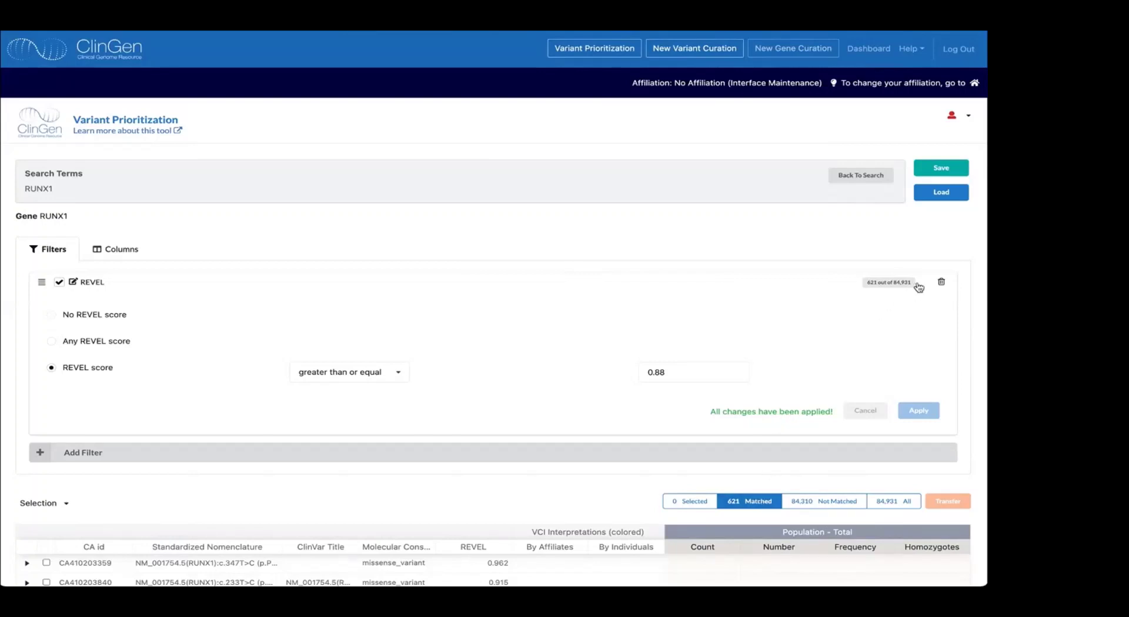
pyautogui.click(42, 282)
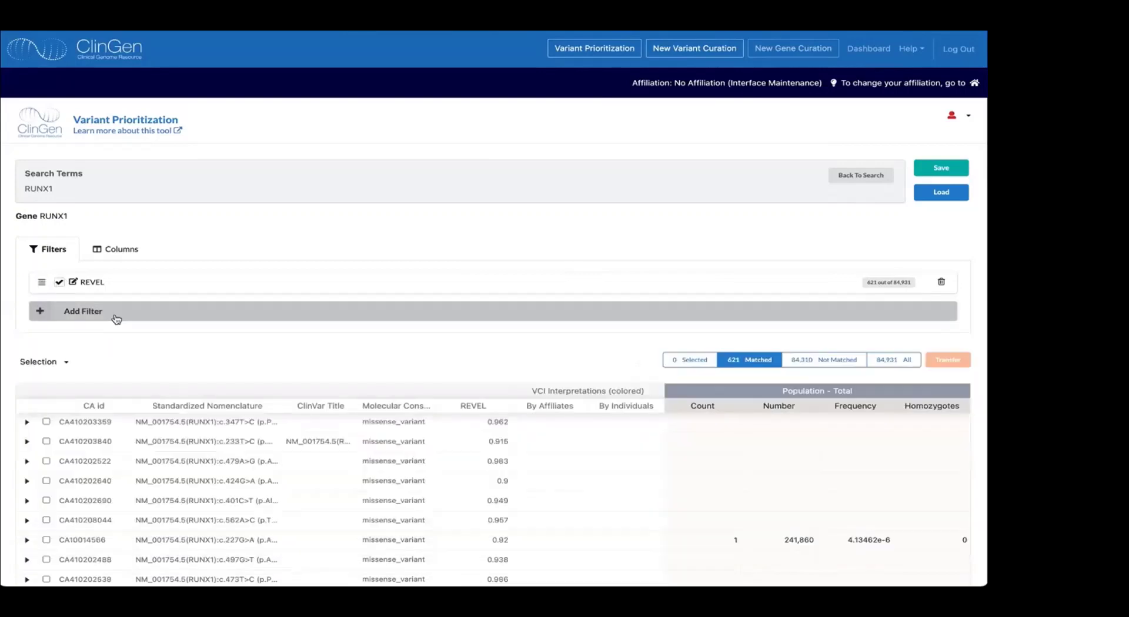
# Add the Population - Total filter below the REVEL filter
pyautogui.click(50, 312)
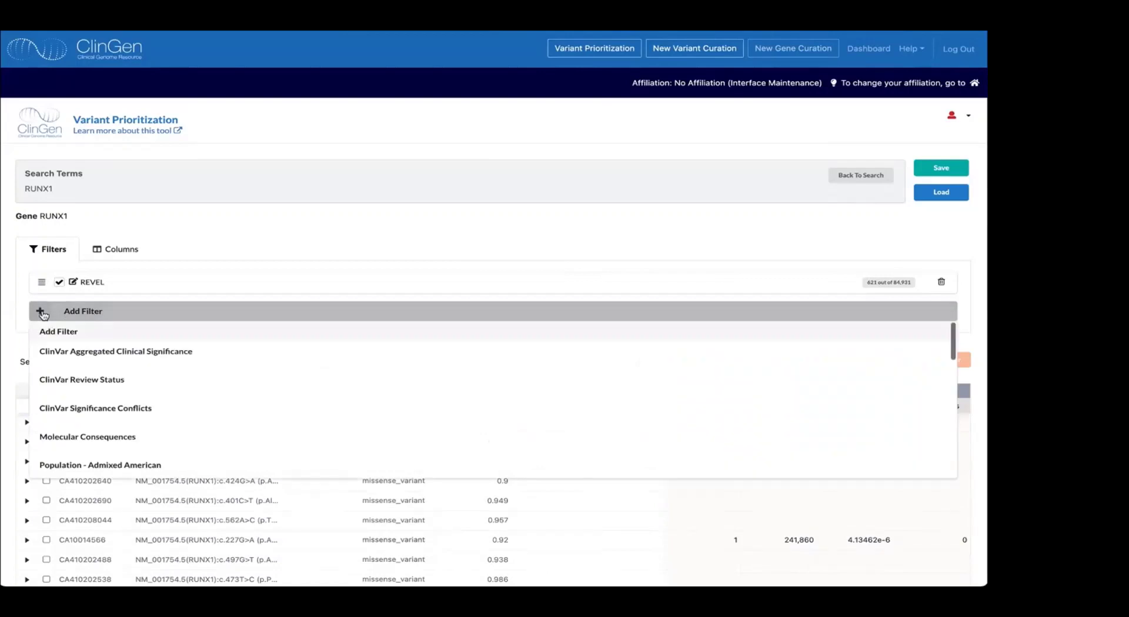
pyautogui.scroll(-2, 106, 396)
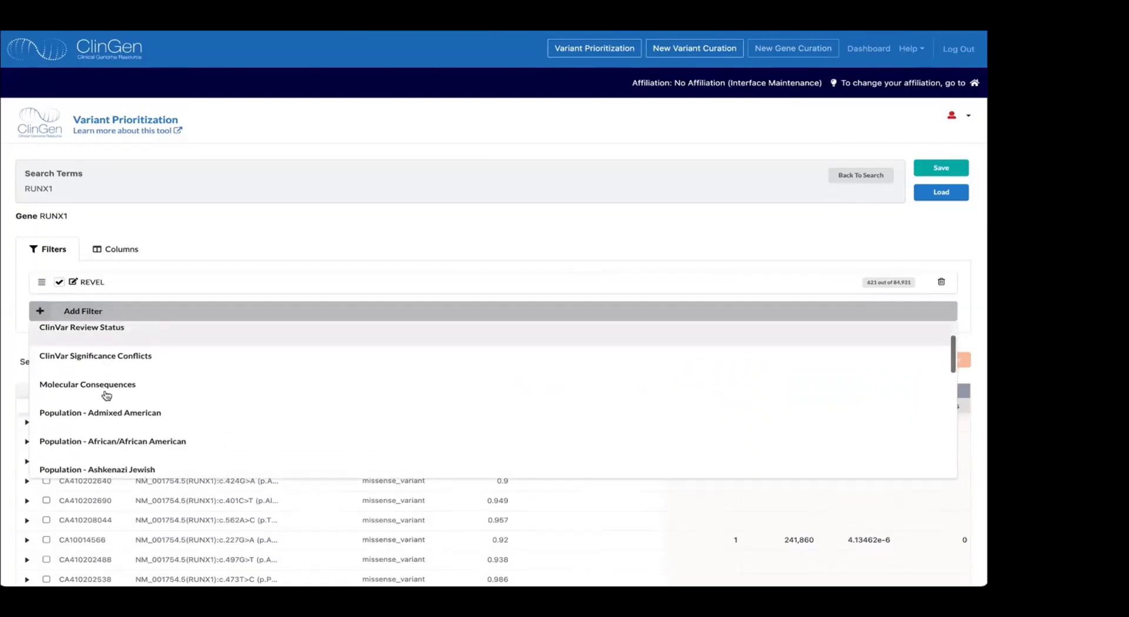
pyautogui.scroll(-4, 106, 396)
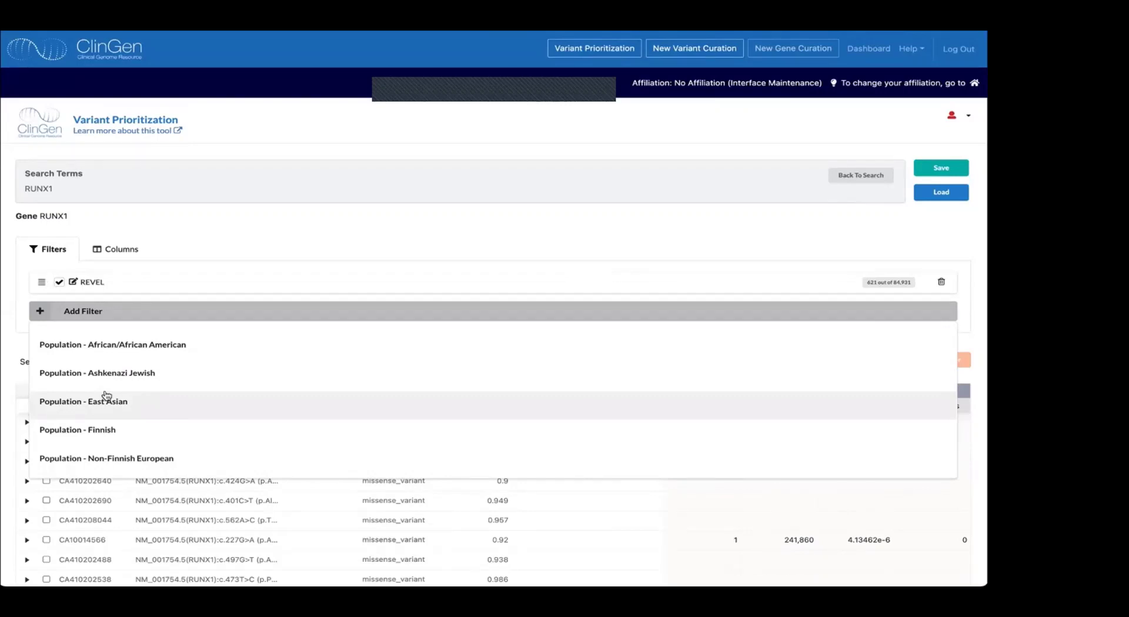
pyautogui.scroll(-1, 106, 395)
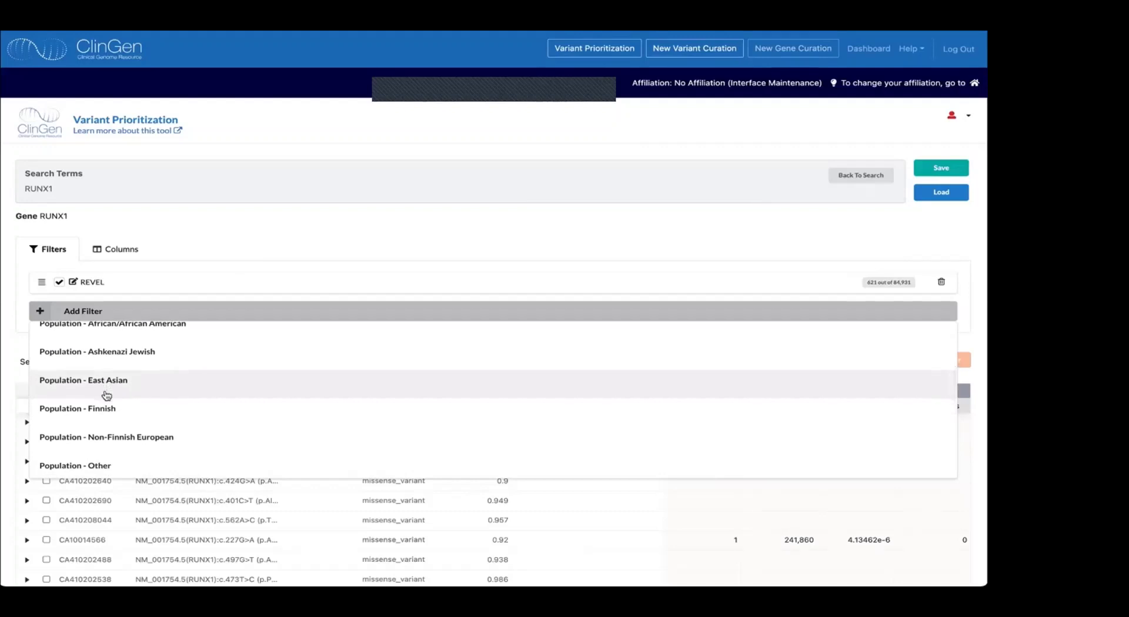
pyautogui.scroll(-3, 108, 406)
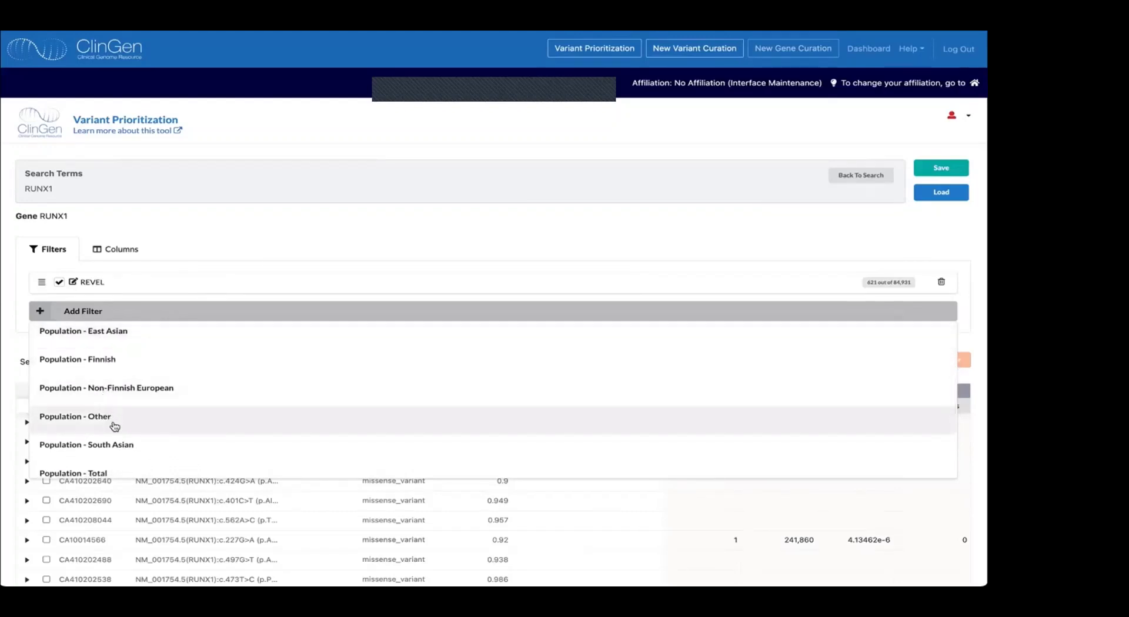
pyautogui.scroll(-3, 115, 426)
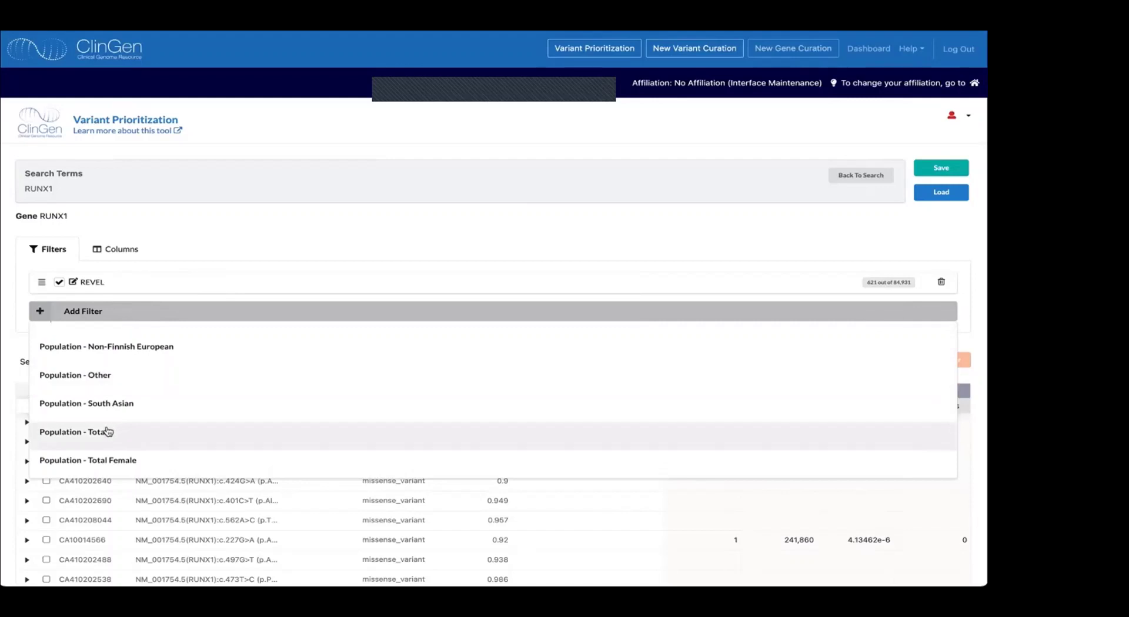
pyautogui.click(108, 432)
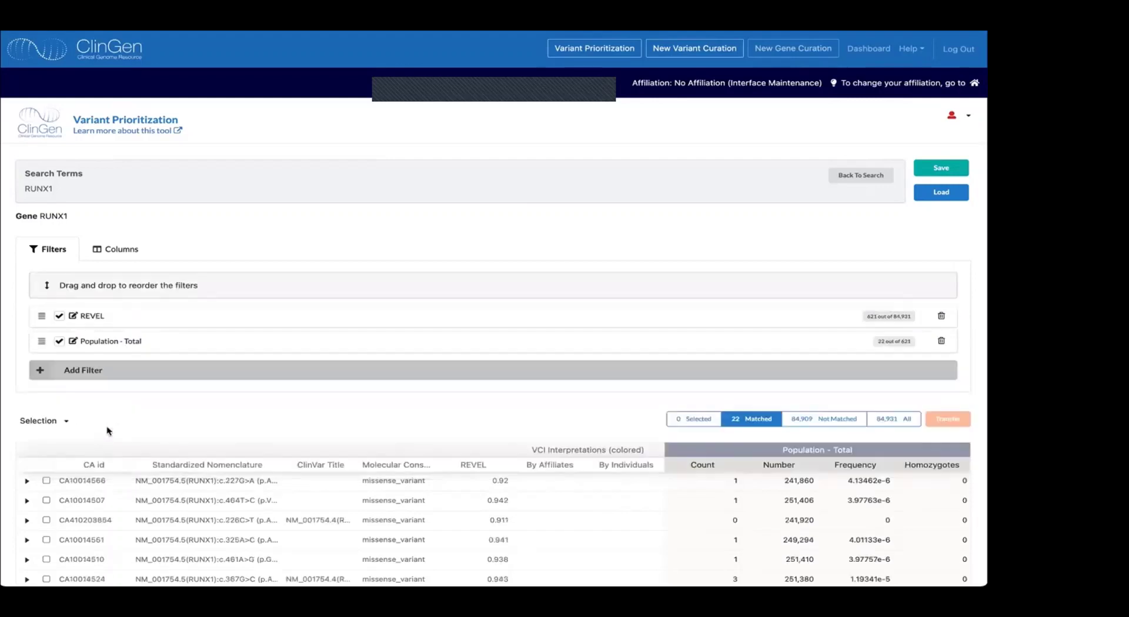
# Restrict the Population - Total filter to numbers matching an Allele Count less than or equal to 0, and apply it
pyautogui.click(74, 342)
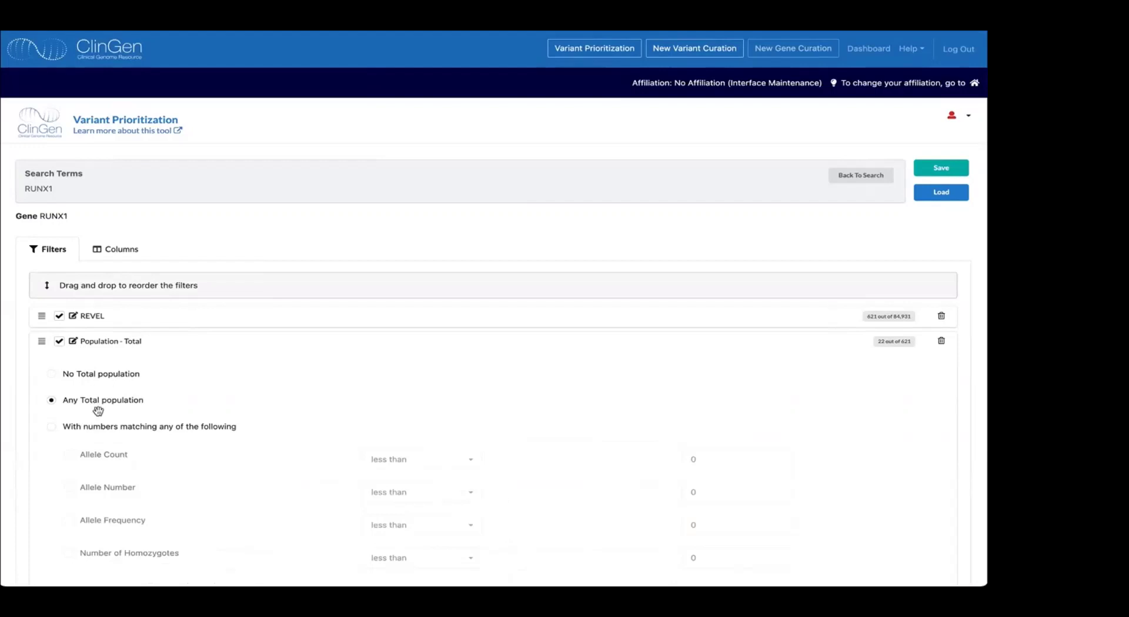
pyautogui.scroll(-1, 62, 419)
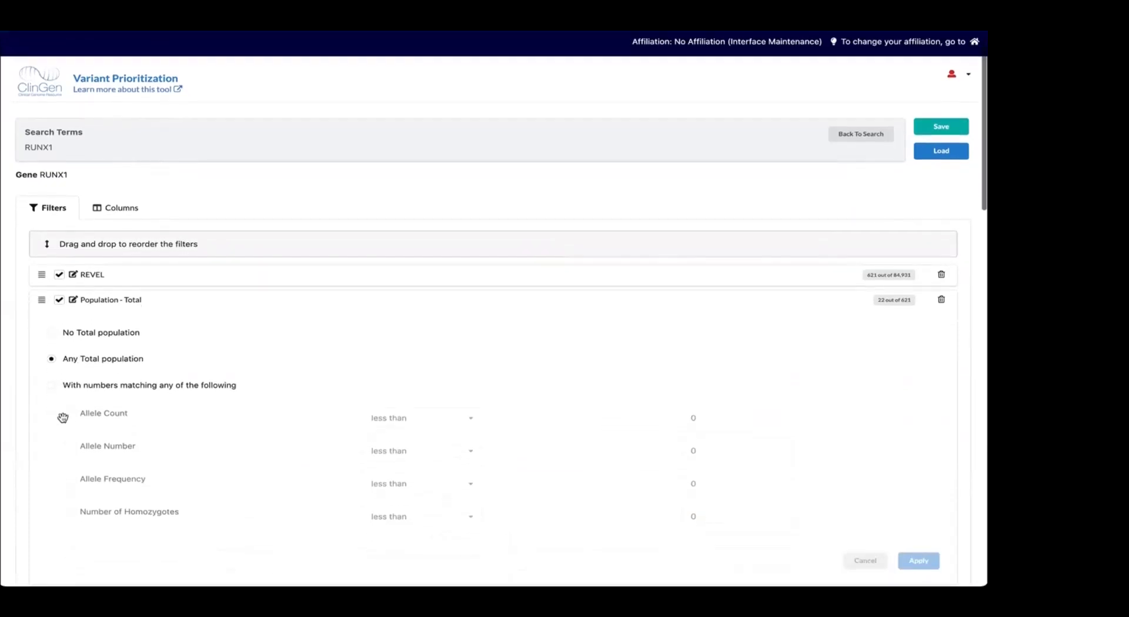
pyautogui.click(51, 364)
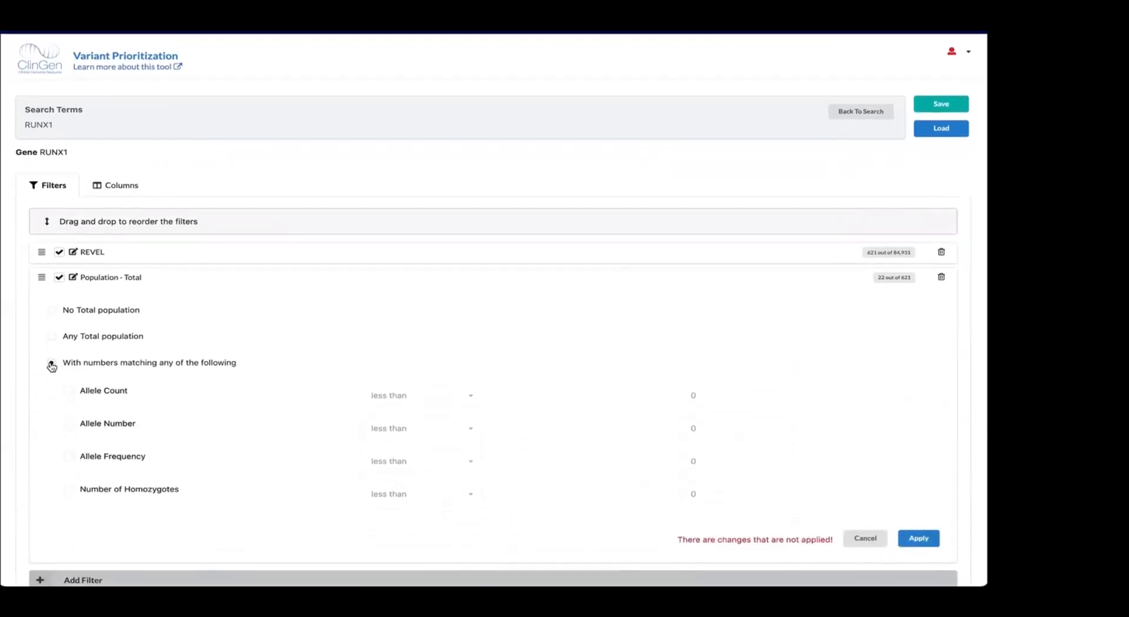
pyautogui.click(69, 391)
pyautogui.click(453, 394)
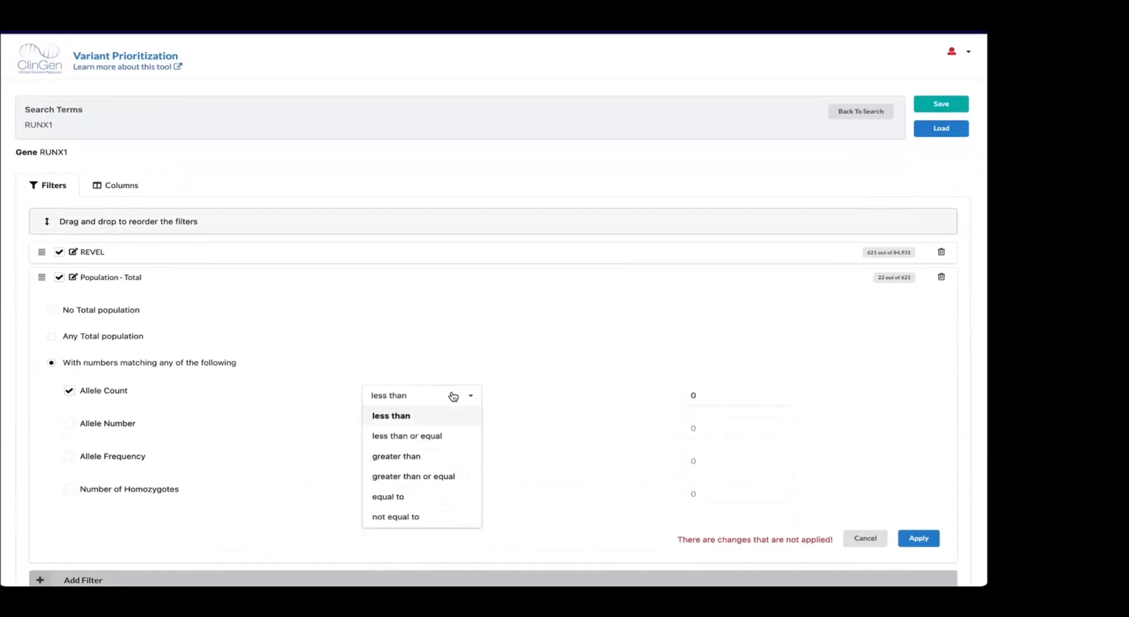
pyautogui.click(449, 436)
pyautogui.click(712, 394)
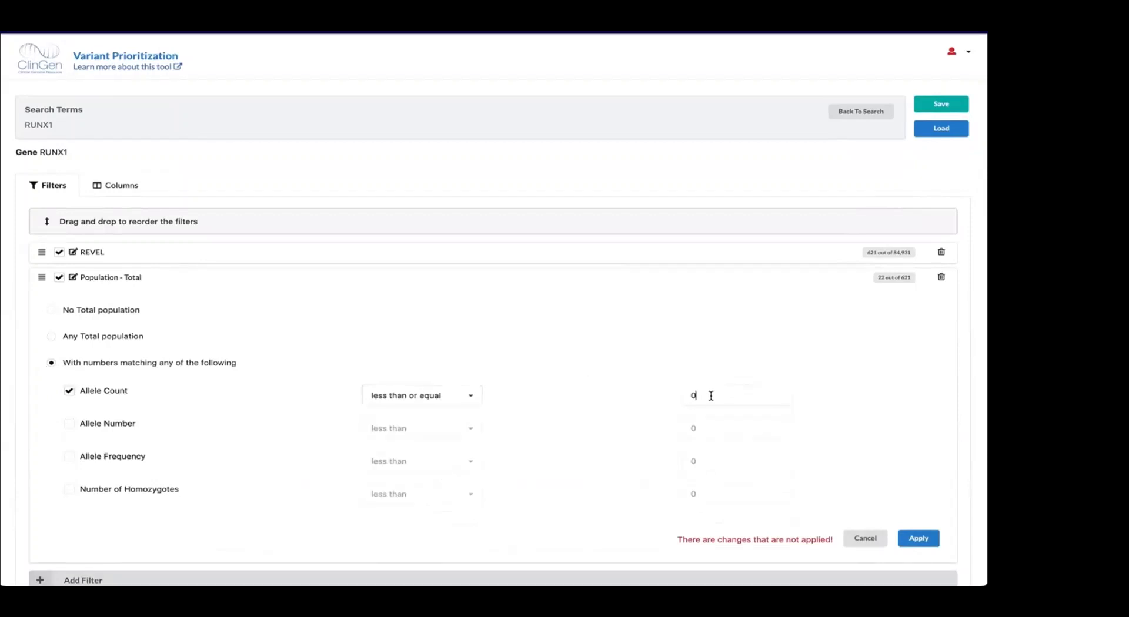
pyautogui.click(921, 539)
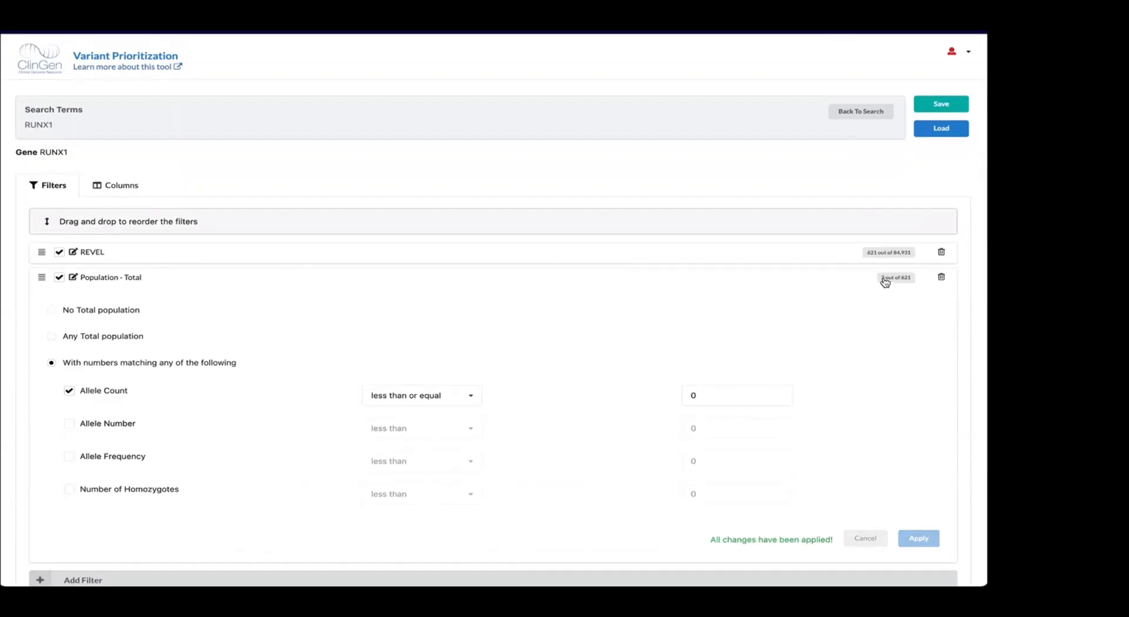
pyautogui.click(42, 279)
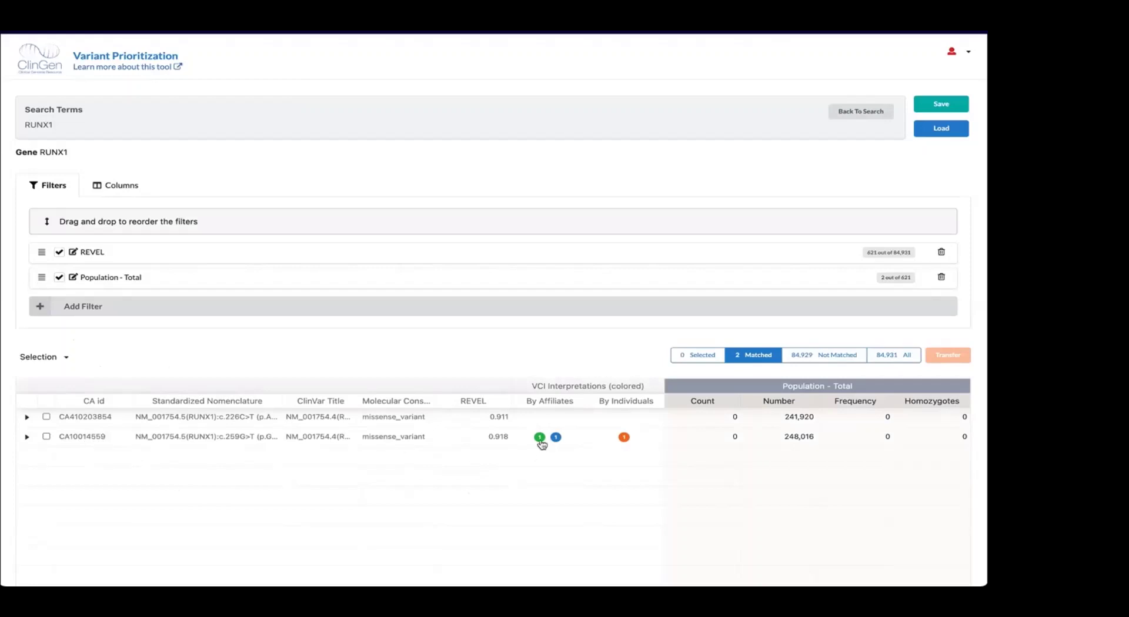
pyautogui.moveTo(540, 443)
# Hide the Standardized Nomenclature and Molecular Consequences columns and move the REVEL column directly after CA id
pyautogui.click(123, 185)
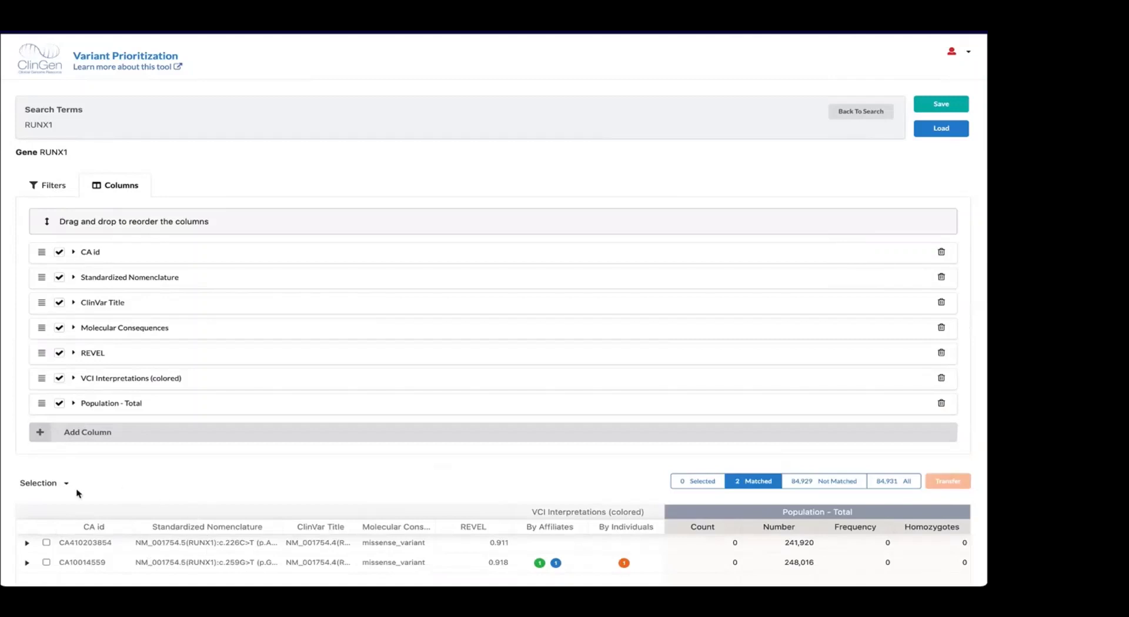
pyautogui.moveTo(104, 532)
pyautogui.click(60, 278)
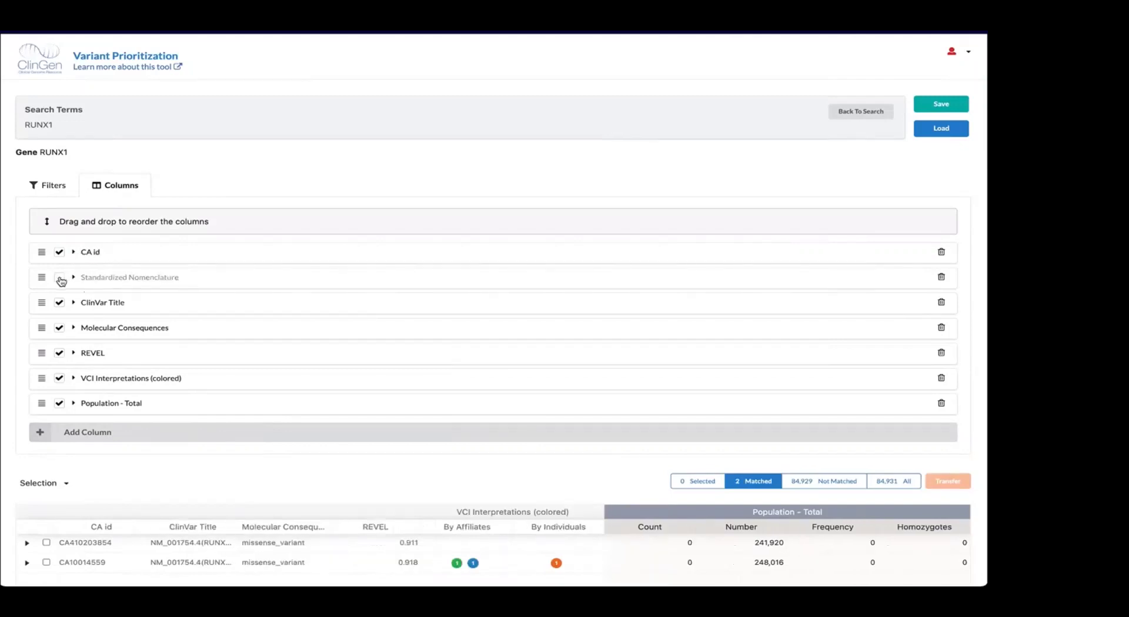
pyautogui.click(59, 328)
pyautogui.moveTo(108, 355); pyautogui.dragTo(111, 275)
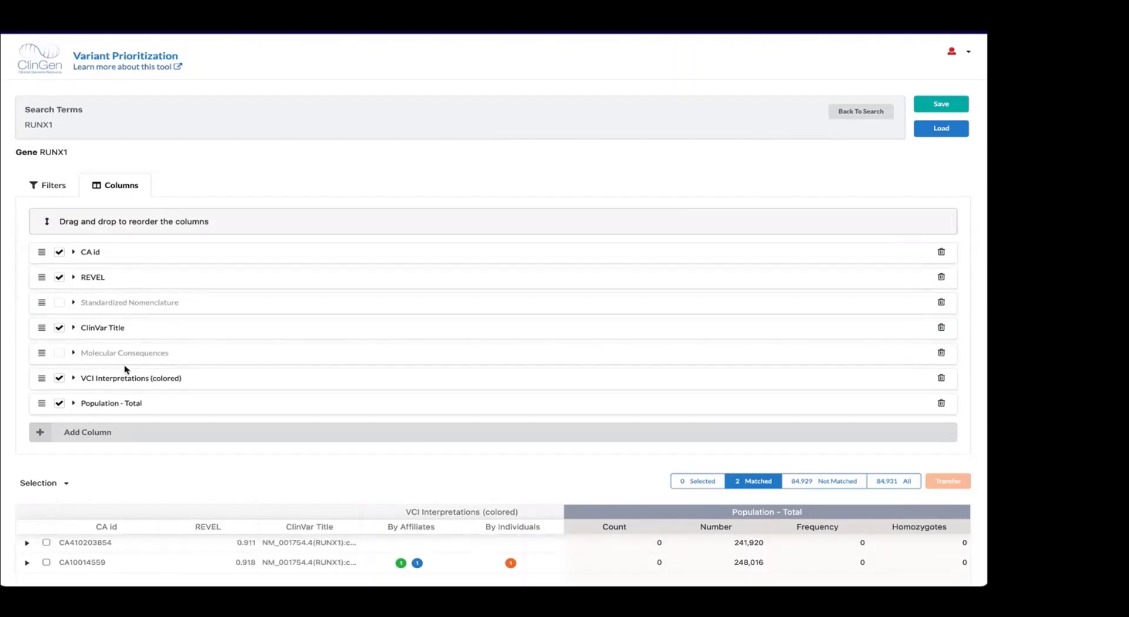
# Add the Proteins Effects column to the variant table
pyautogui.click(87, 435)
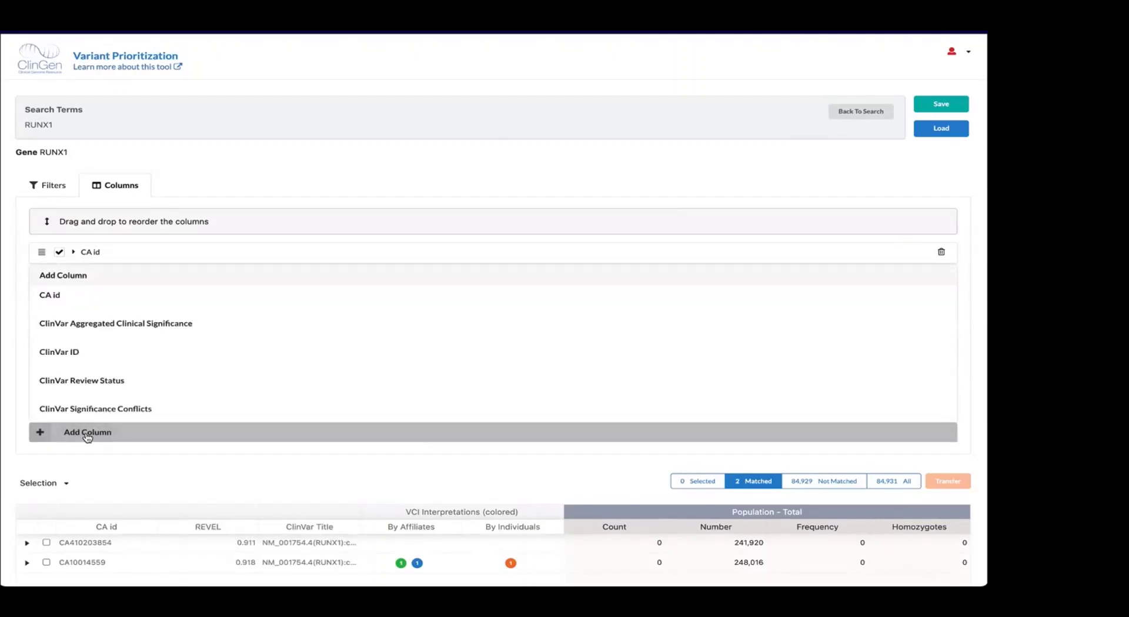
pyautogui.scroll(-1, 101, 379)
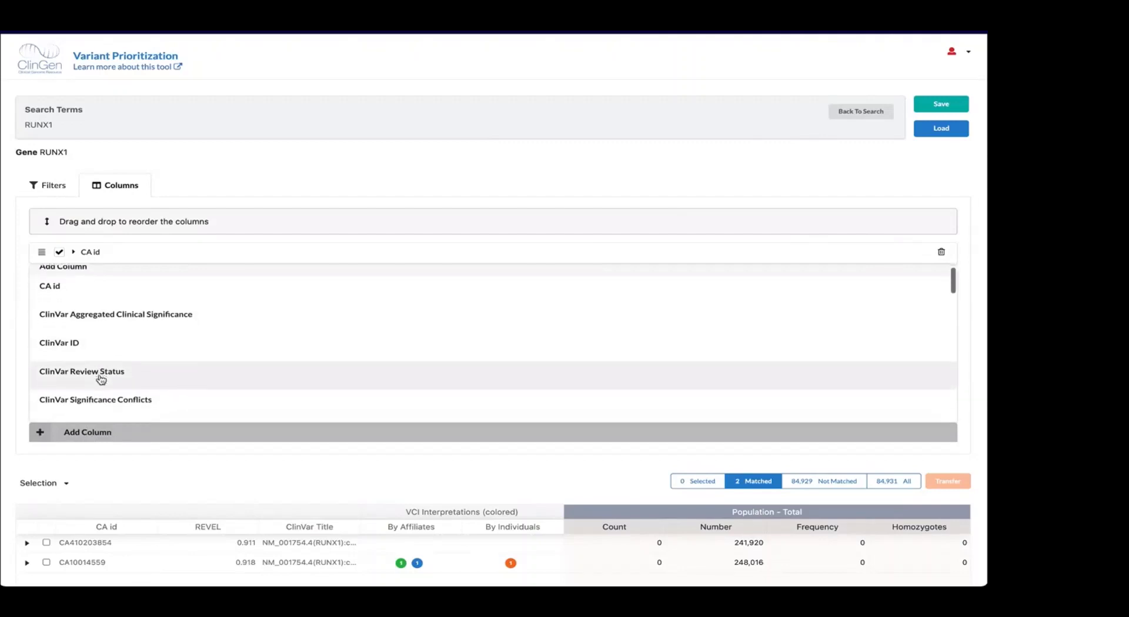
pyautogui.scroll(-3, 101, 379)
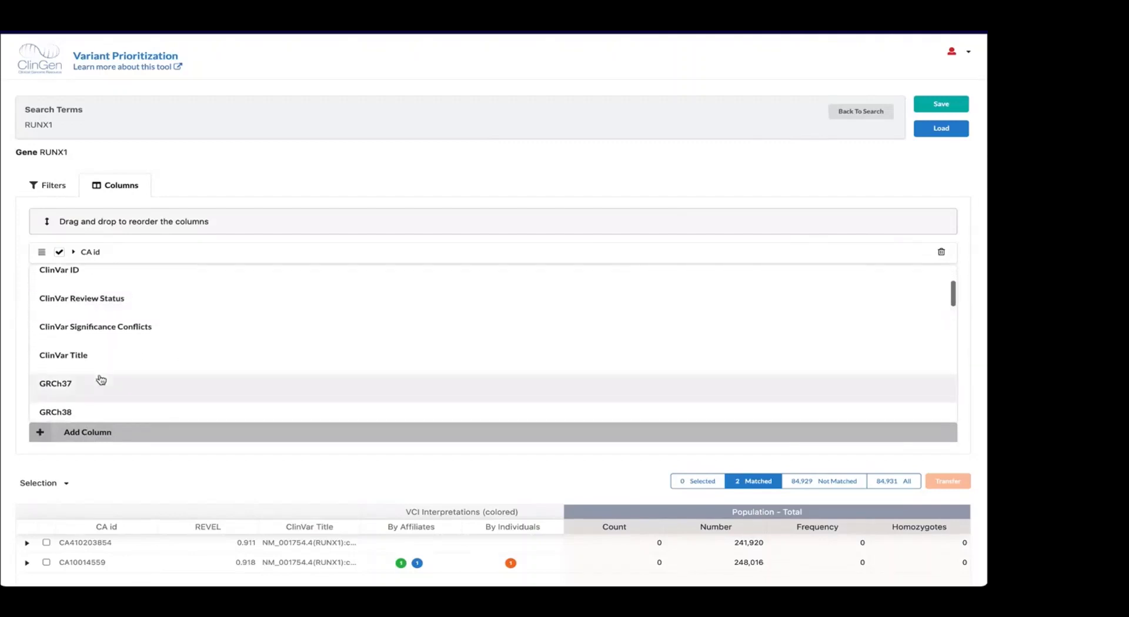
pyautogui.scroll(-3, 102, 379)
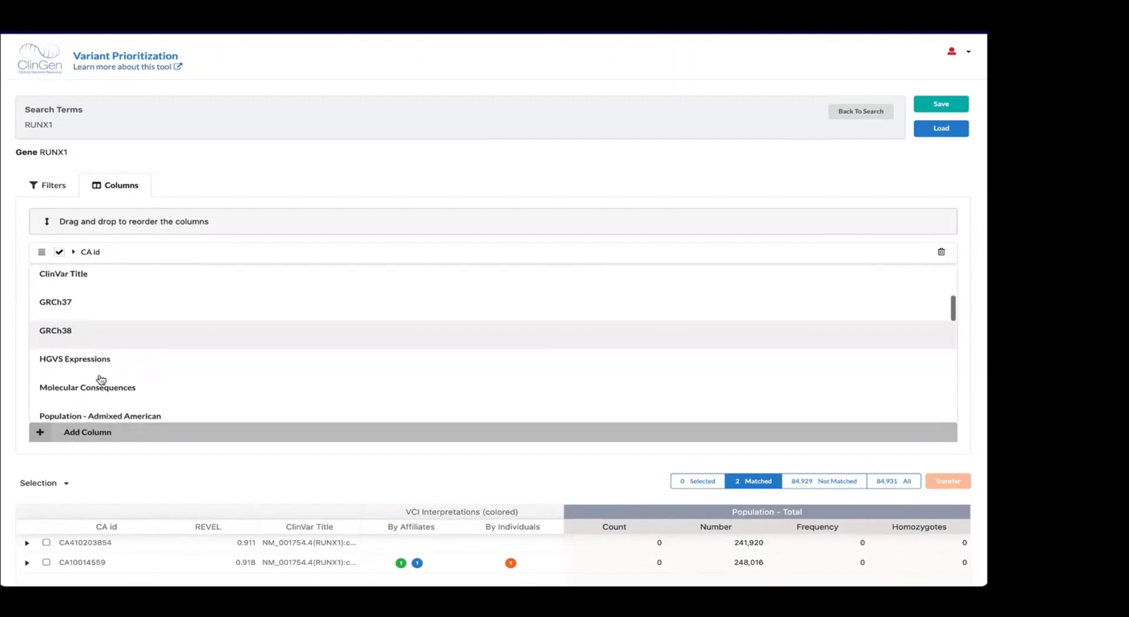
pyautogui.scroll(-2, 101, 379)
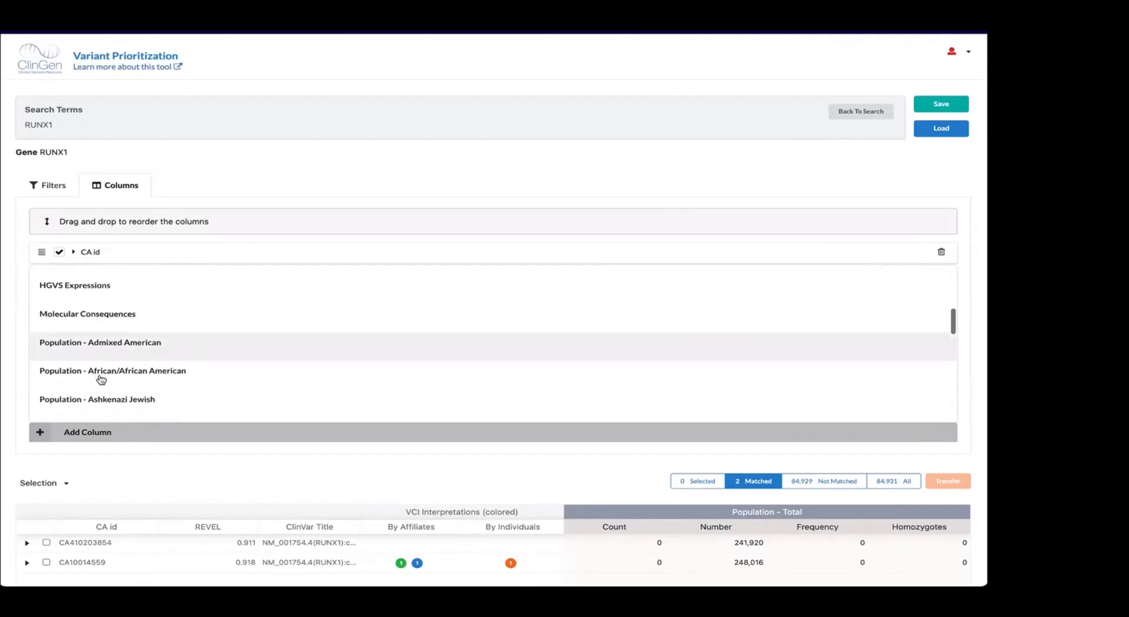
pyautogui.scroll(-5, 102, 379)
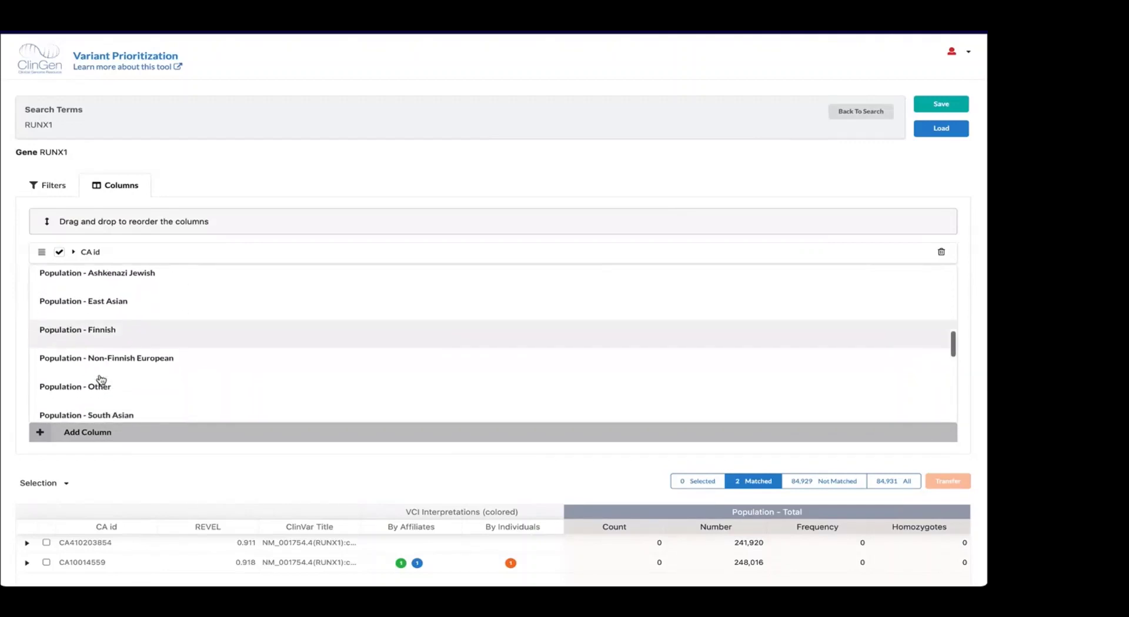
pyautogui.scroll(-5, 101, 380)
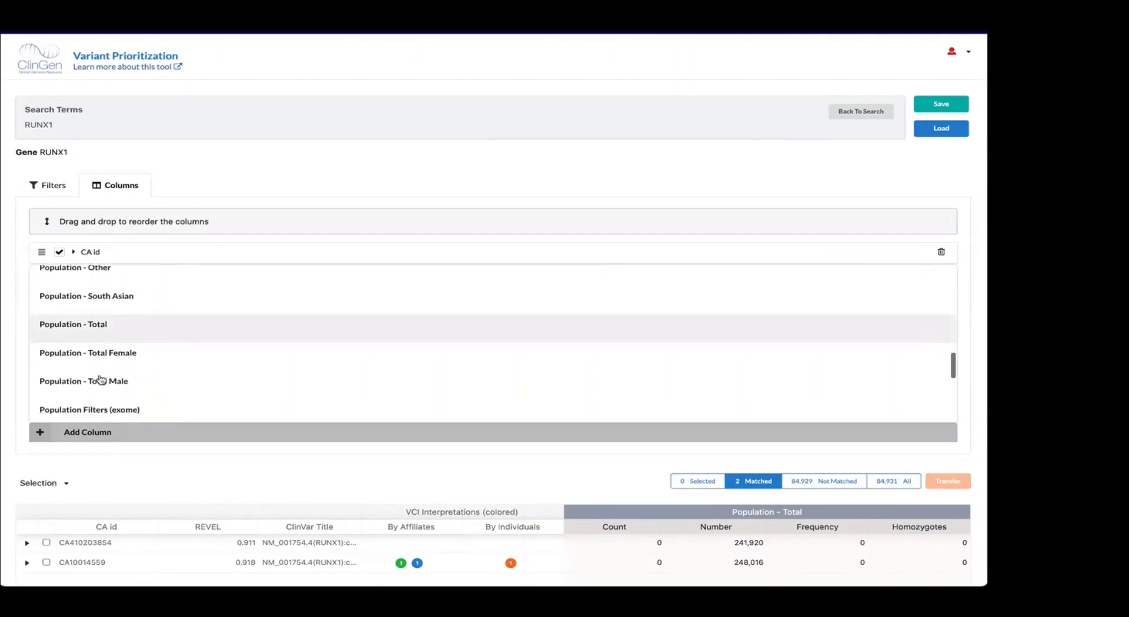
pyautogui.scroll(-3, 101, 379)
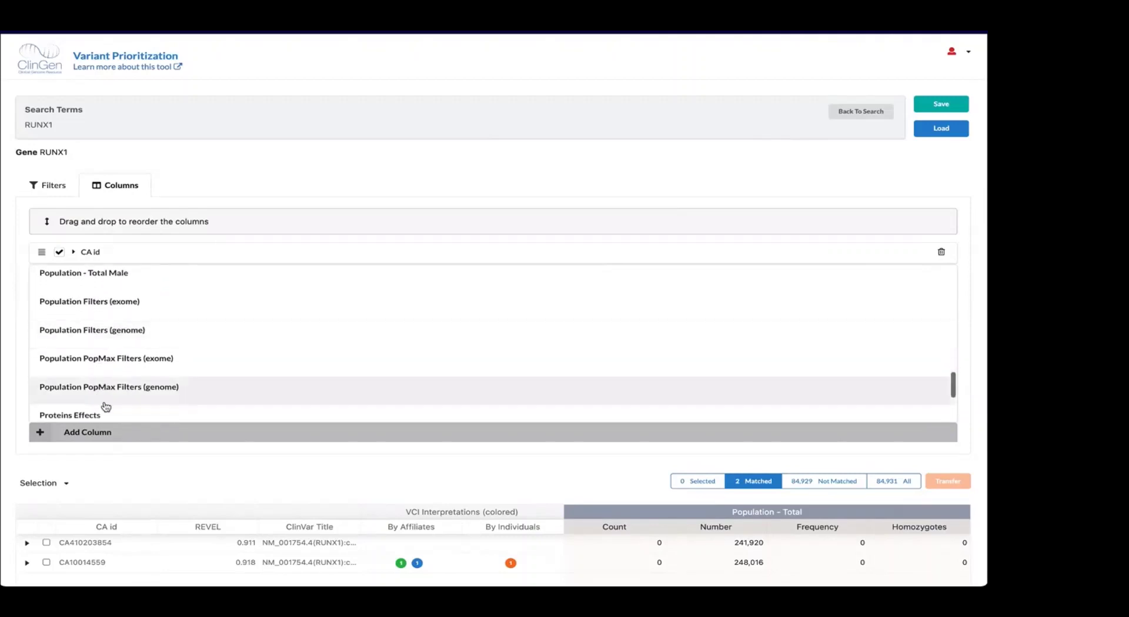
pyautogui.scroll(-4, 104, 406)
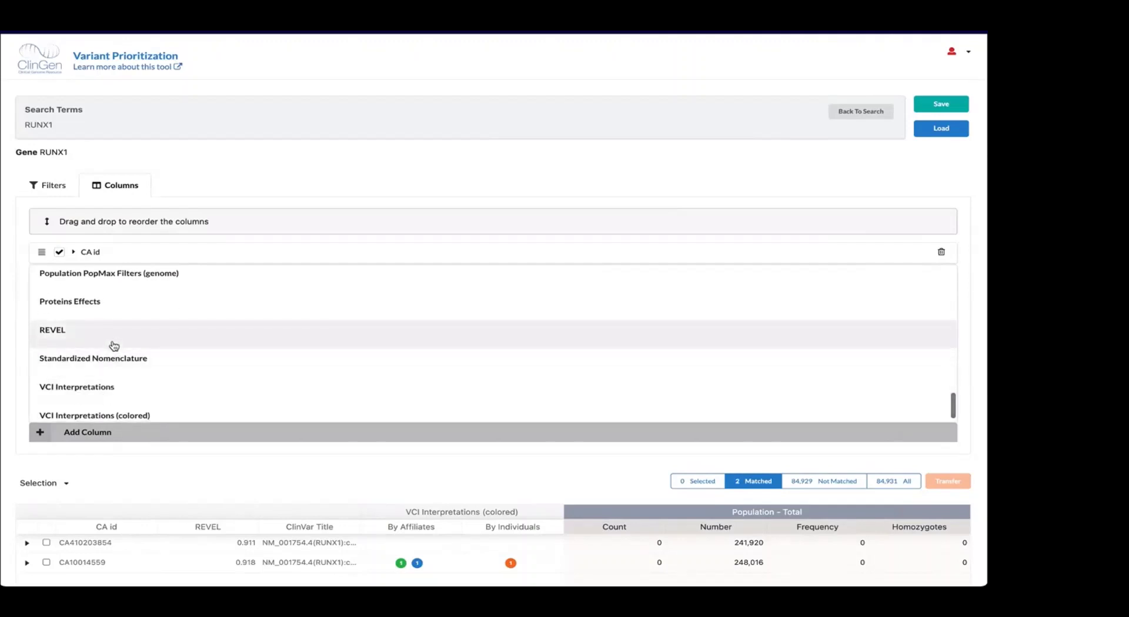
pyautogui.scroll(1, 111, 353)
pyautogui.click(113, 331)
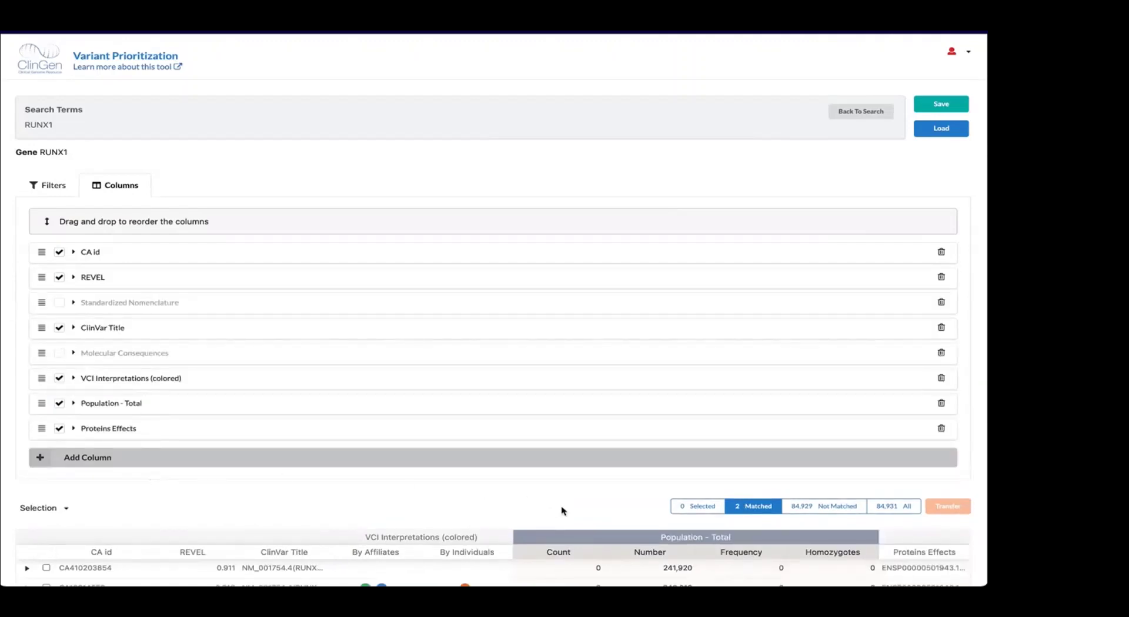
# Check the display settings of the Proteins Effects column, then expand the Population - Total column's sub-column settings
pyautogui.click(74, 429)
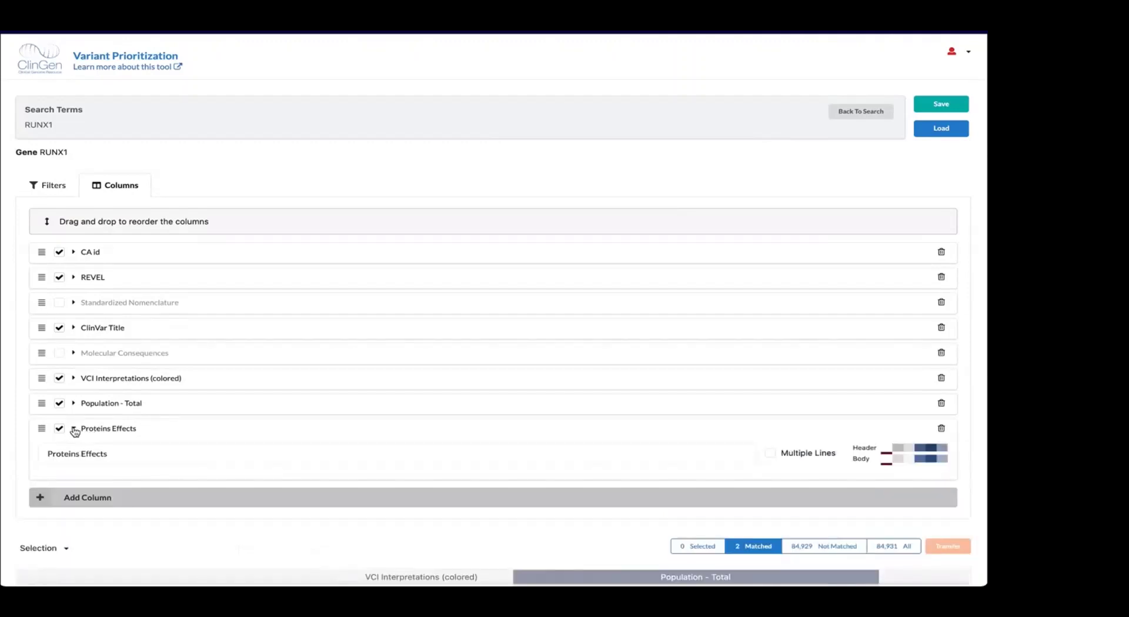
pyautogui.click(74, 429)
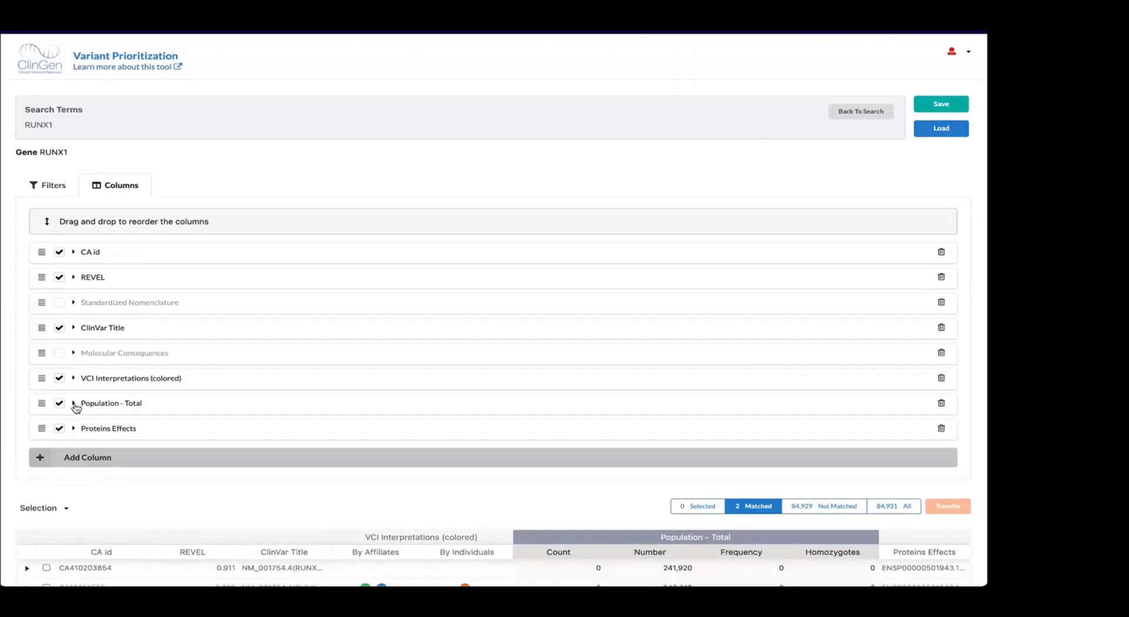
pyautogui.click(73, 403)
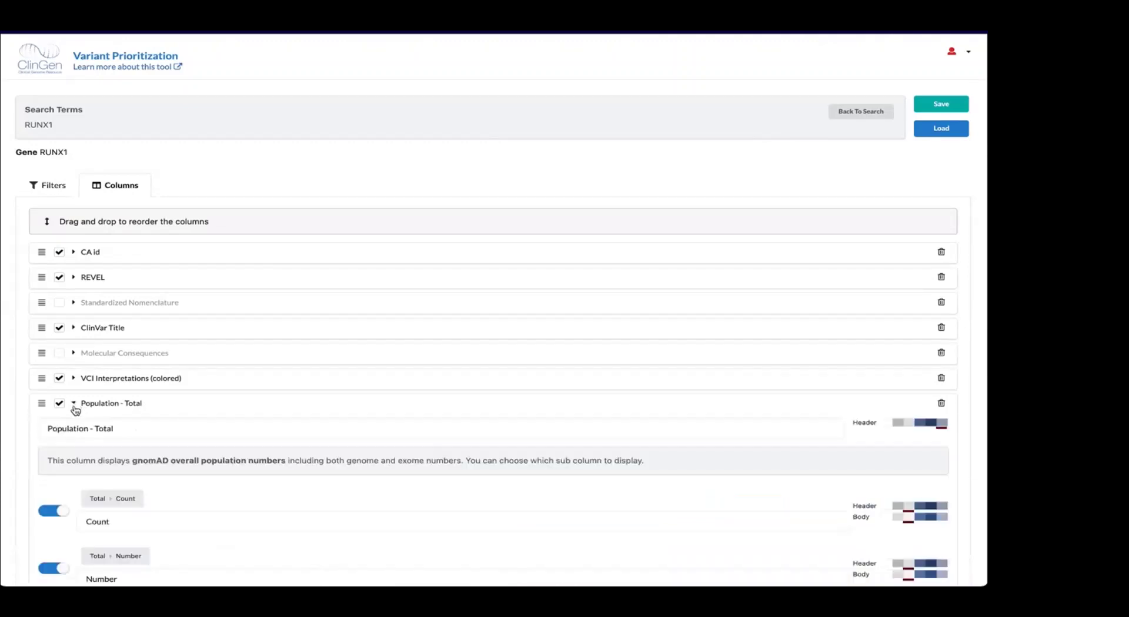
pyautogui.scroll(-1, 90, 464)
pyautogui.scroll(-3, 90, 464)
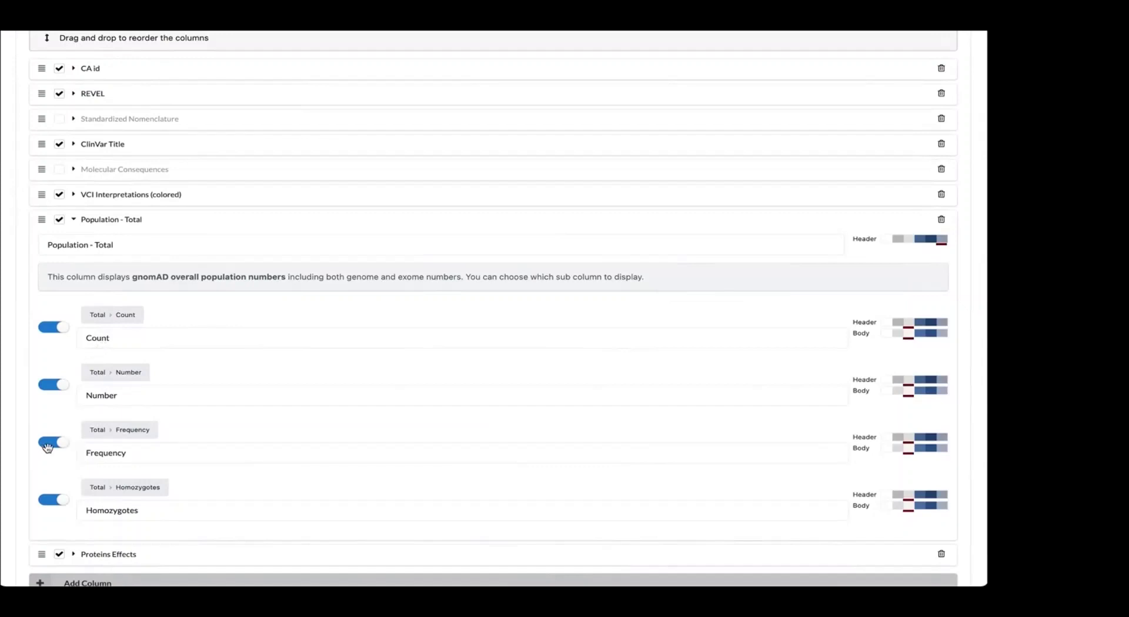
# Switch the Frequency and Homozygotes sub-columns of Population - Total off and back on
pyautogui.click(47, 445)
pyautogui.click(49, 503)
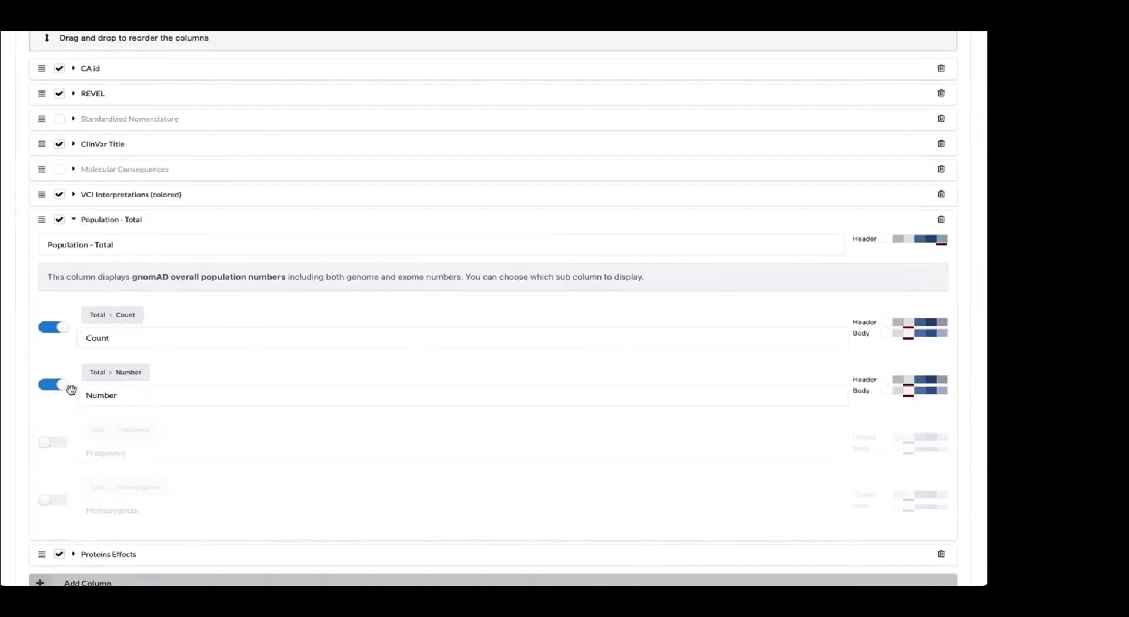
pyautogui.click(56, 442)
pyautogui.click(59, 501)
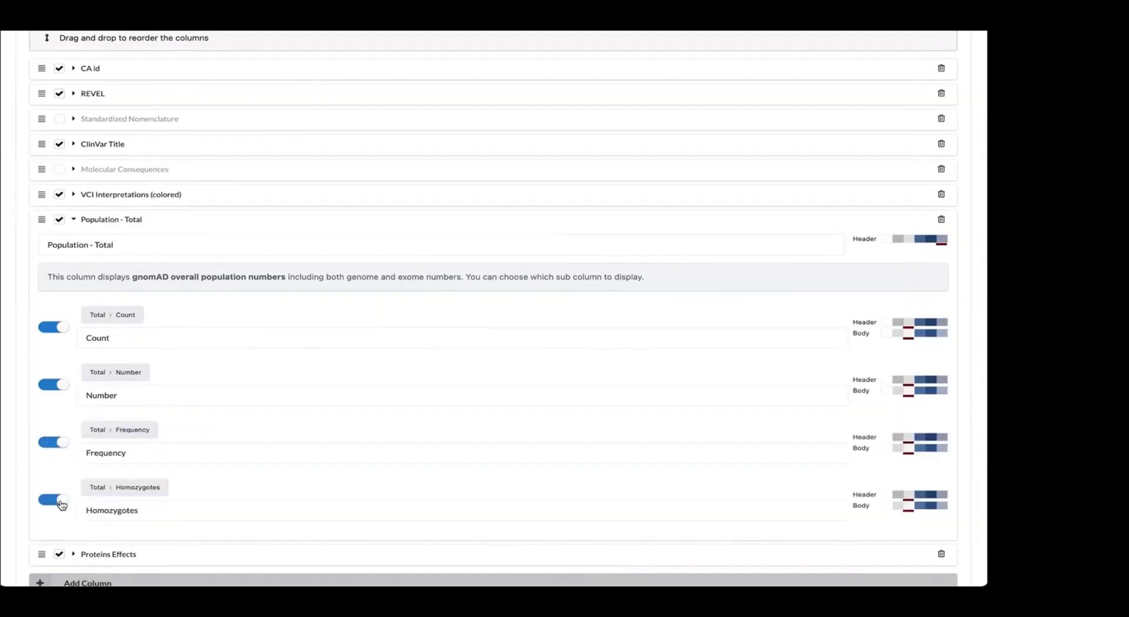
pyautogui.scroll(5, 62, 504)
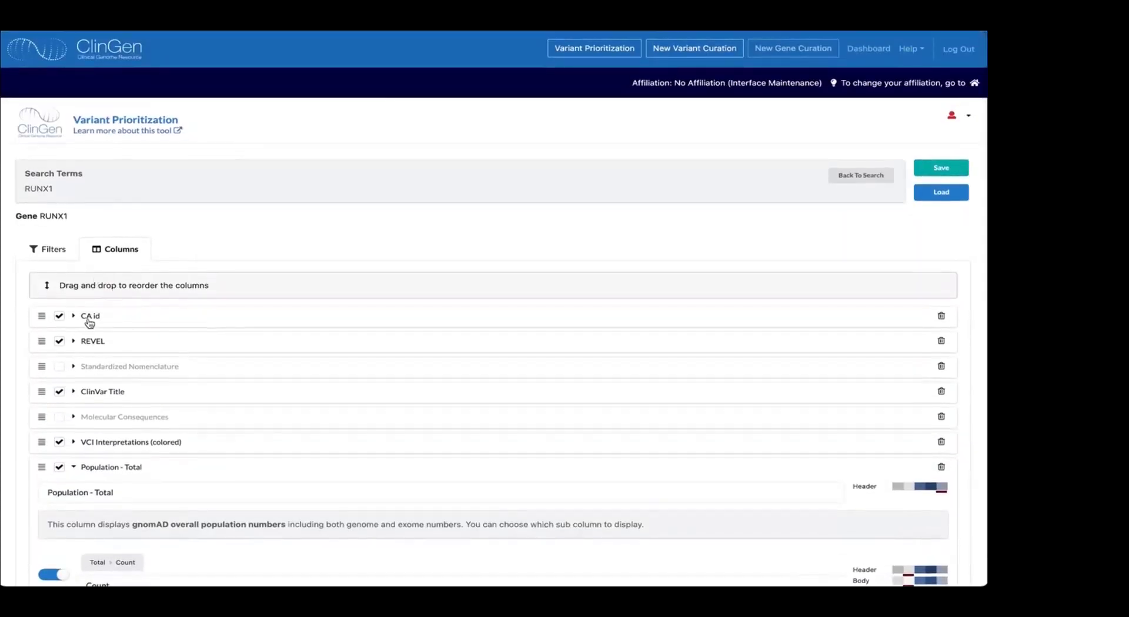